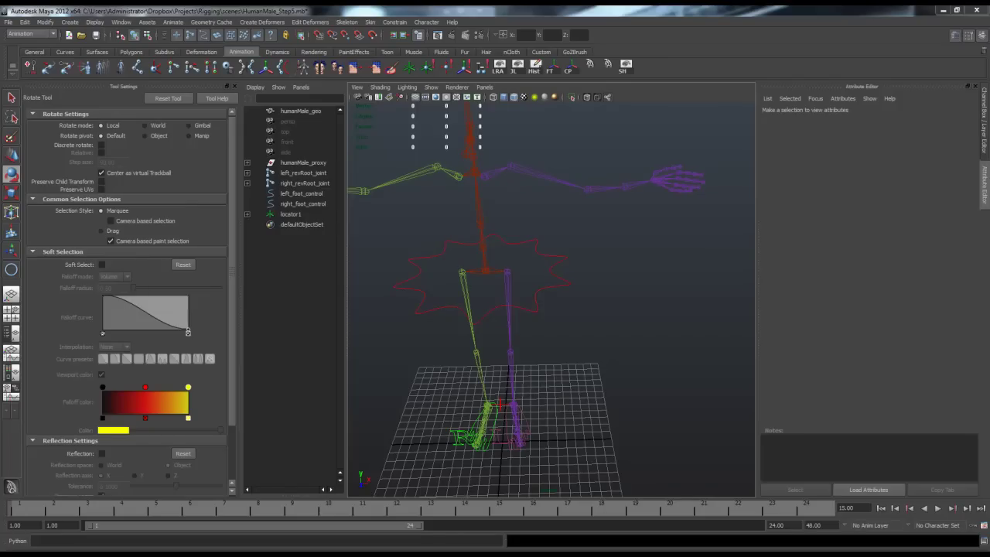
Examine the full skeleton with its root and foot controls from several angles.
middle_click_drag(542, 294, 546, 312, "alt")
right_click_drag(546, 313, 491, 312, "alt")
left_click_drag(526, 309, 456, 304, "alt")
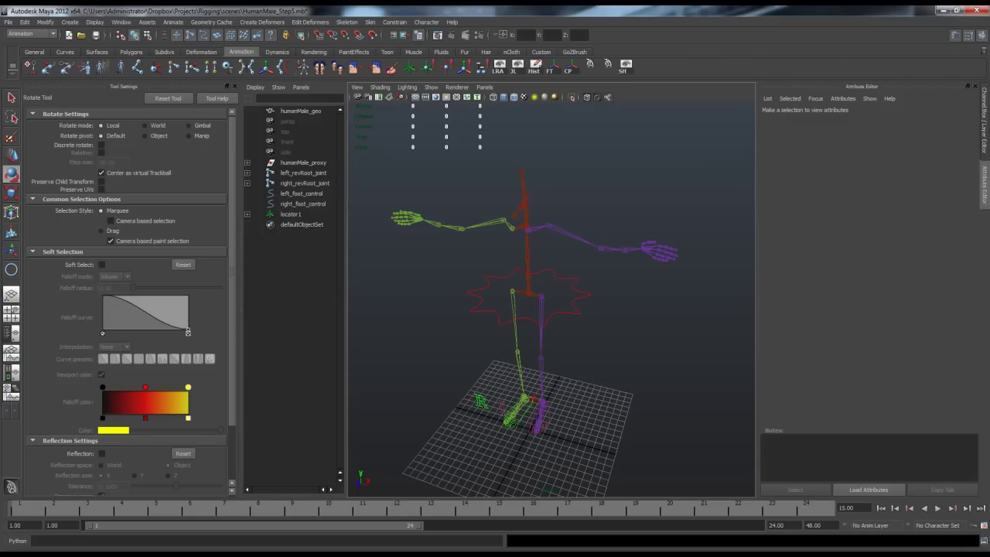
left_click_drag(472, 310, 530, 311, "alt")
right_click_drag(530, 311, 568, 310, "alt")
middle_click_drag(569, 311, 532, 318, "alt")
left_click_drag(532, 318, 473, 334, "alt")
mouse_move(473, 334)
middle_mouse_down("alt")
mouse_move(442, 334)
mouse_move(471, 320)
middle_mouse_up("alt")
right_click_drag(472, 320, 417, 320, "alt")
middle_click_drag(495, 320, 482, 322, "alt")
right_click_drag(482, 322, 519, 322, "alt")
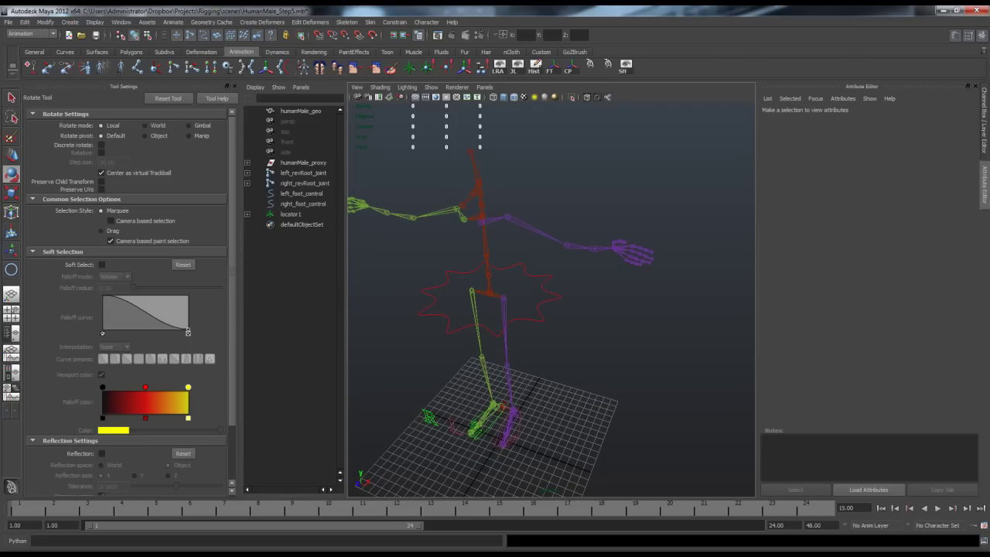
left_click_drag(503, 322, 533, 306, "alt")
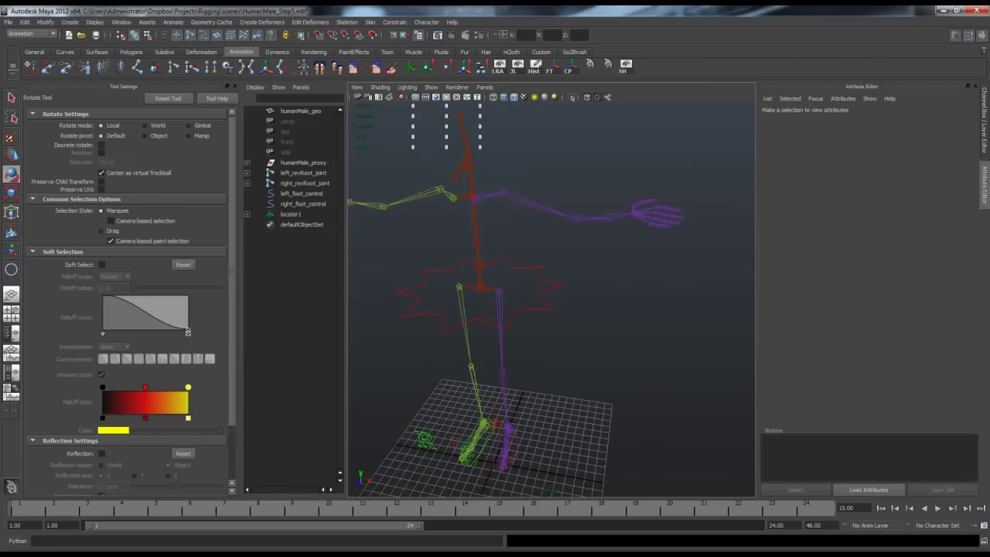
middle_click_drag(534, 306, 540, 301, "alt")
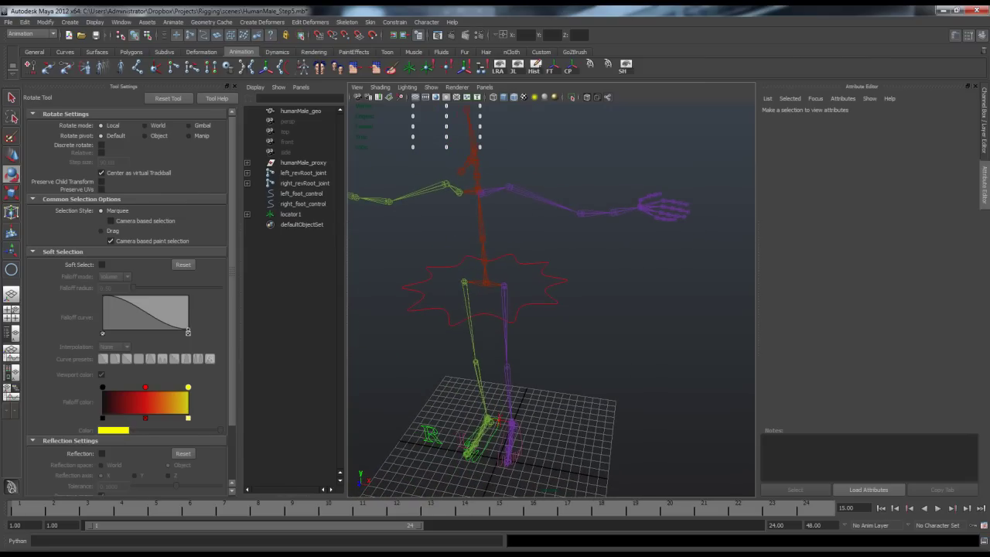
Show the channel attributes and display layers, and check what the star-shaped root control around the hips drives.
left_click(985, 121)
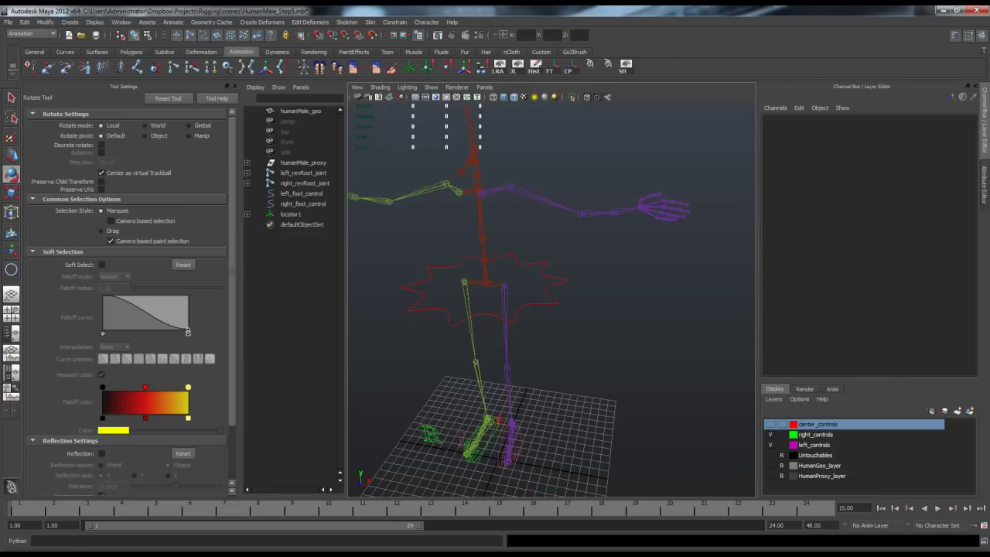
left_click(770, 424)
left_click(558, 285)
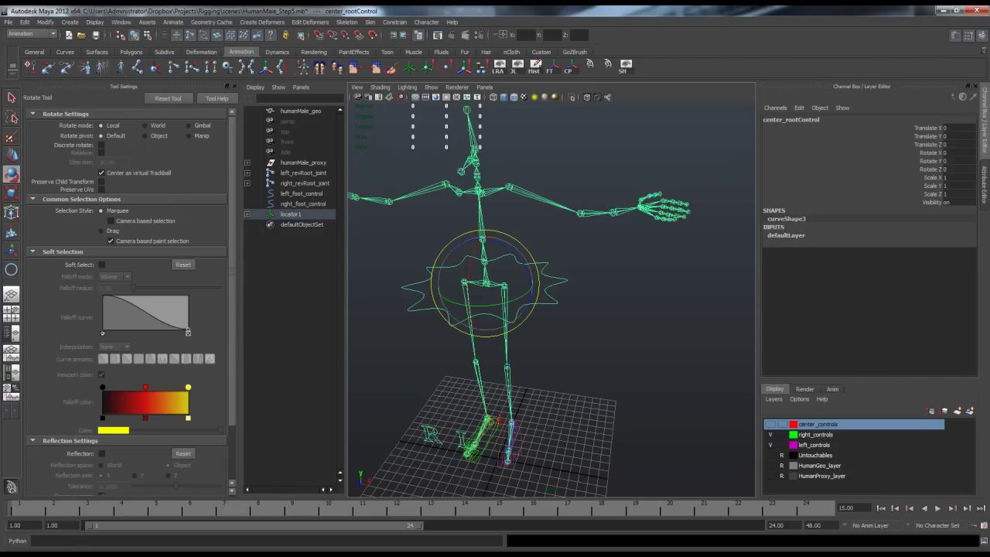
left_click(554, 320)
left_click_drag(545, 289, 554, 321)
left_click(553, 320)
left_click(550, 303)
left_click(553, 320)
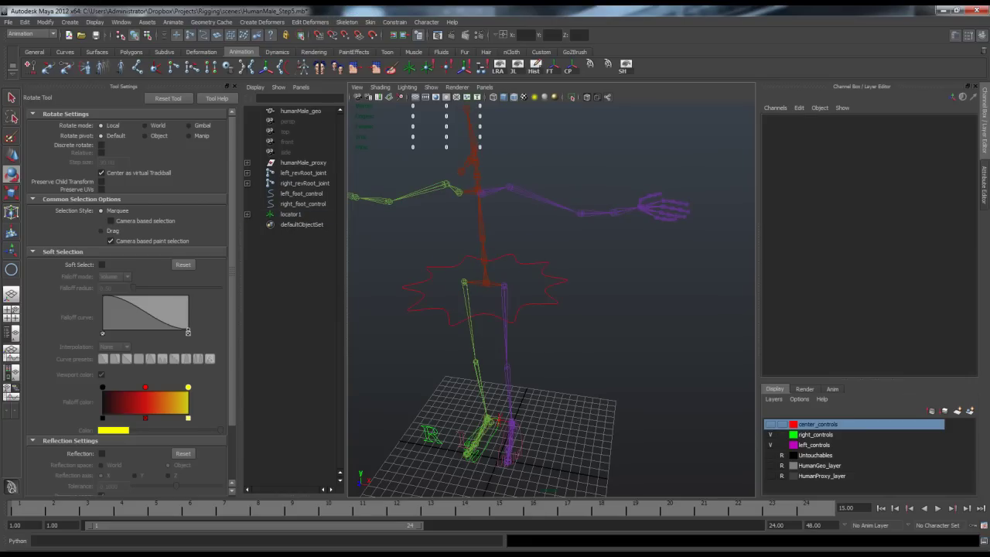
Toggle the right_controls and left_controls layers off and on to check what each one contains.
left_click_drag(554, 321, 536, 303, "alt")
middle_click_drag(535, 304, 535, 271, "alt")
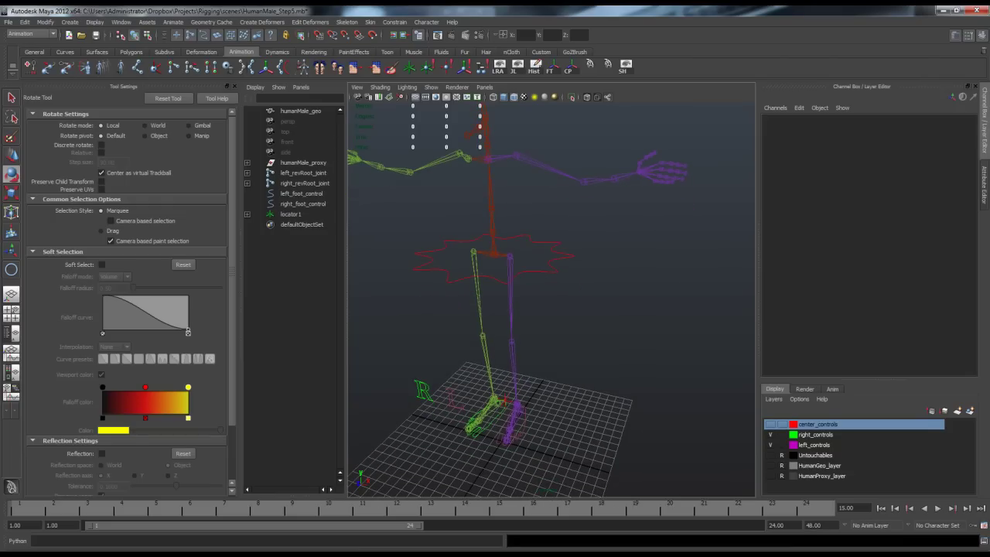
middle_click_drag(526, 333, 552, 267, "alt")
left_click_drag(553, 266, 549, 276, "alt")
left_click(770, 434)
left_click(770, 434)
left_click(770, 434)
left_click(770, 434)
left_click(770, 445)
left_click(770, 445)
left_click(770, 445)
Start the IK Handle tool and set its current solver to ikRPsolver.
left_click_drag(541, 271, 561, 335, "alt")
middle_click_drag(561, 336, 533, 331, "alt")
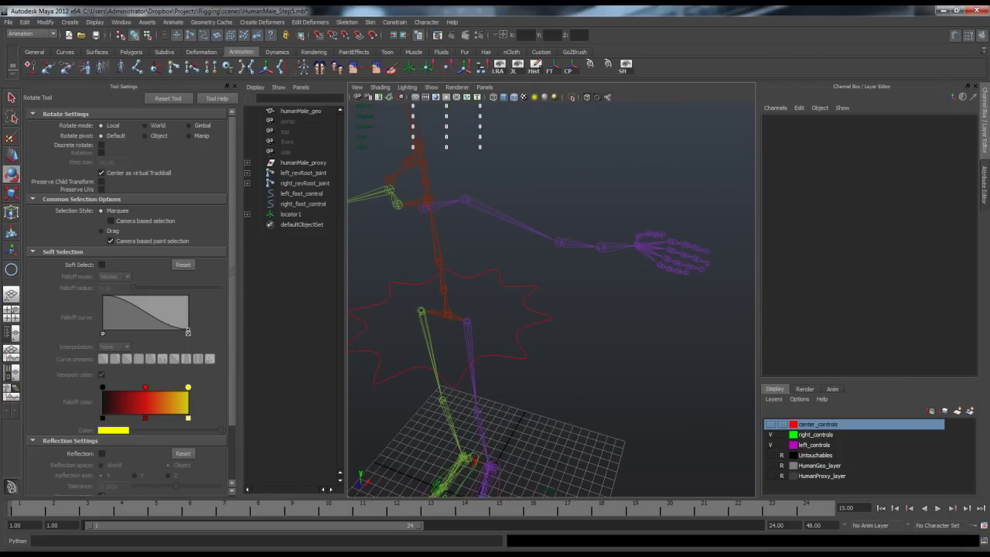
left_click(156, 68)
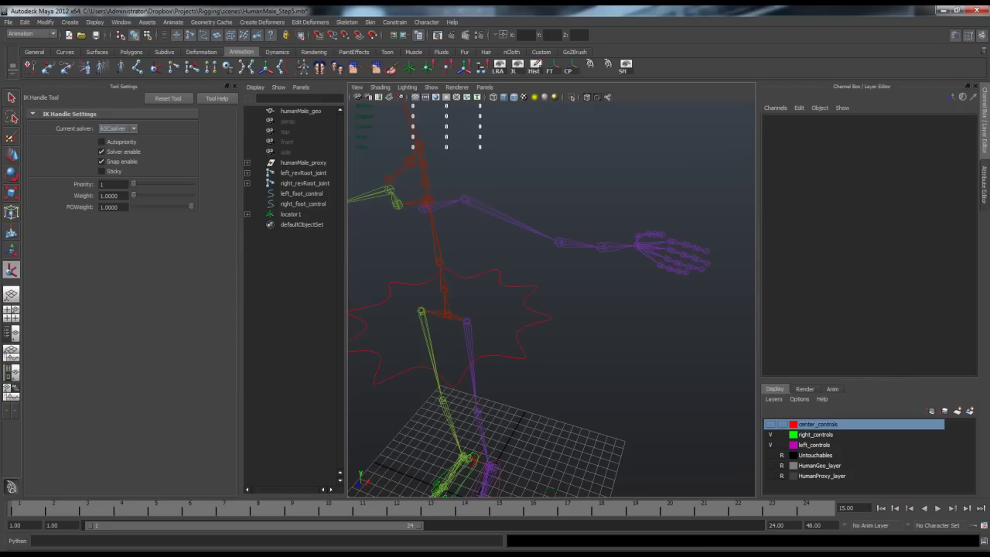
left_click(118, 128)
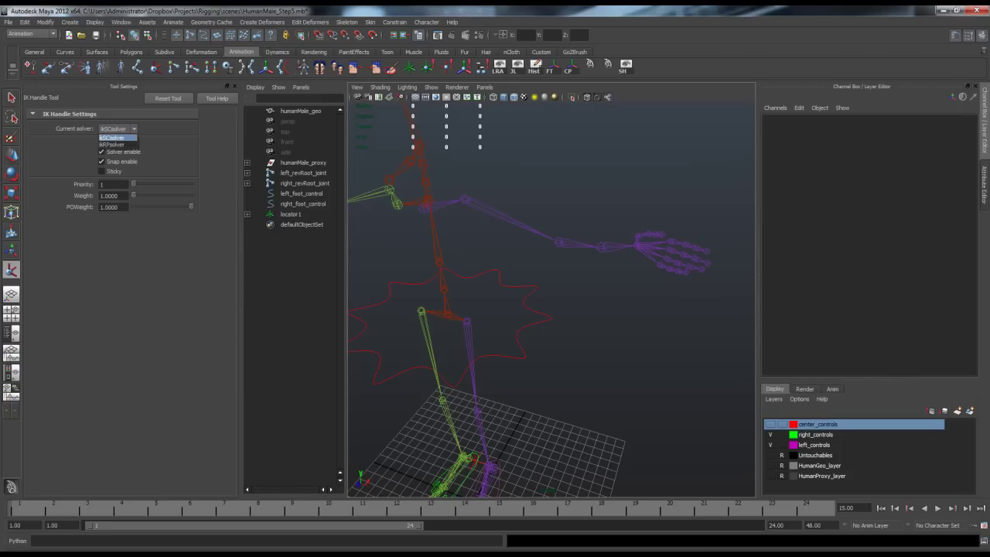
left_click(112, 144)
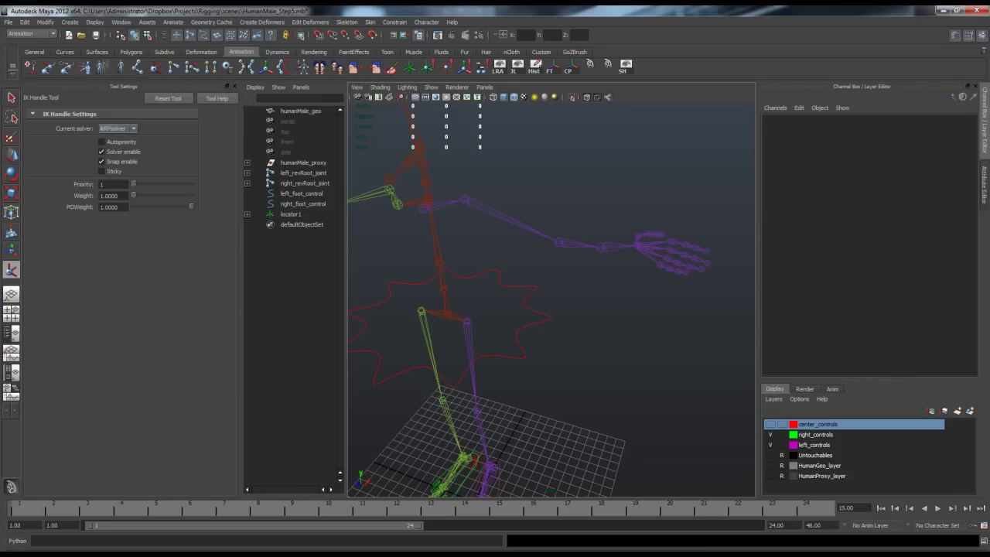
Create an IK handle from the left shoulder joint directly to the left wrist joint.
middle_click_drag(542, 294, 518, 294, "alt")
left_click(436, 201)
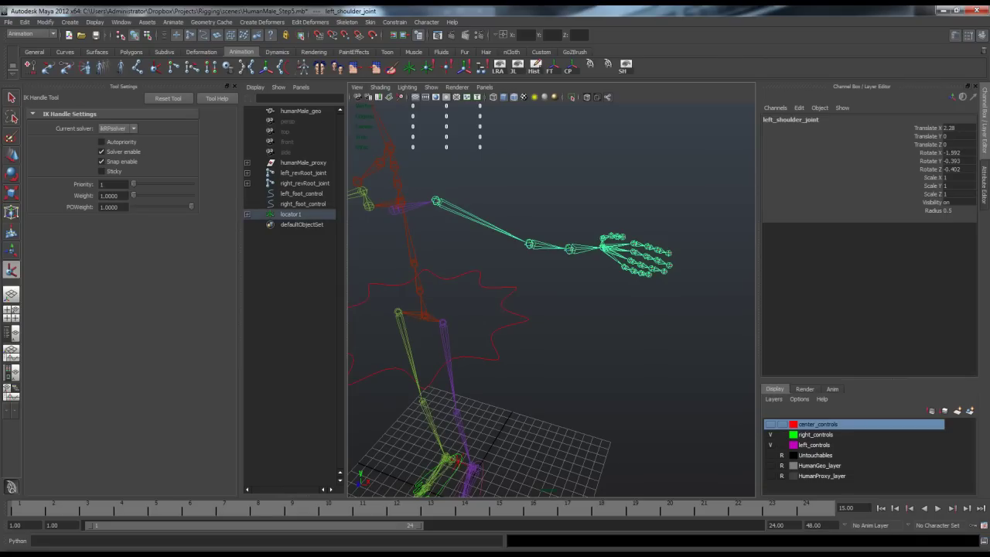
left_click_drag(526, 294, 587, 271, "alt")
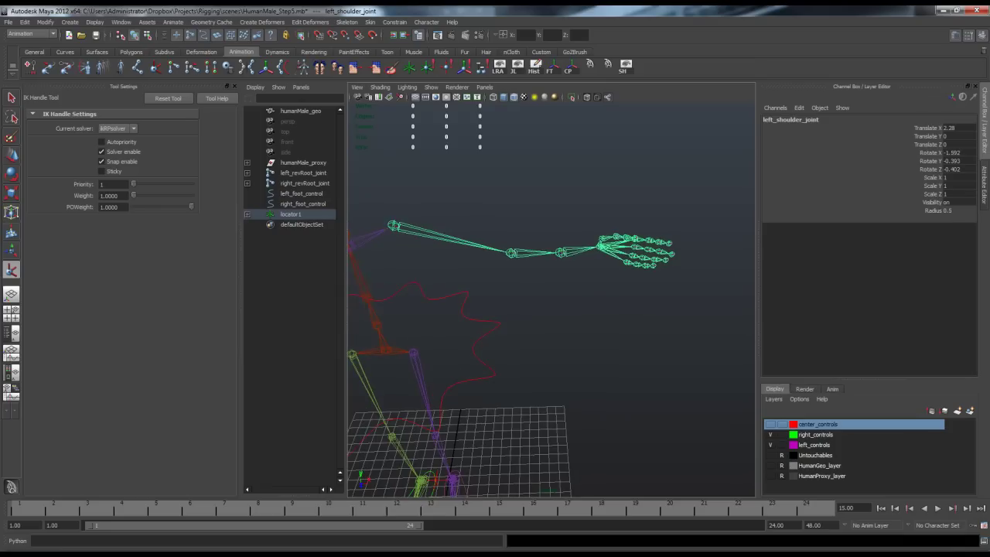
scroll(551, 290, "up", 3)
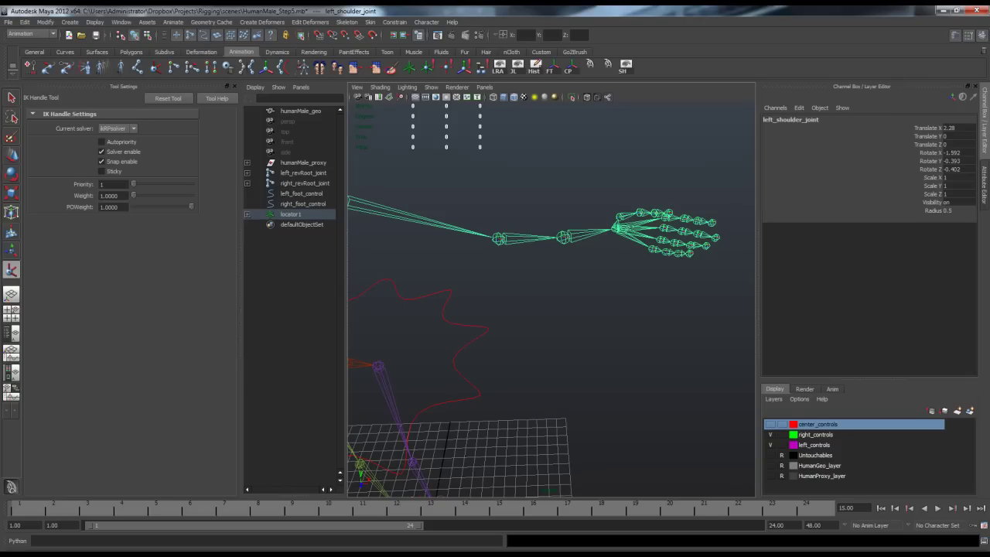
left_click(616, 228)
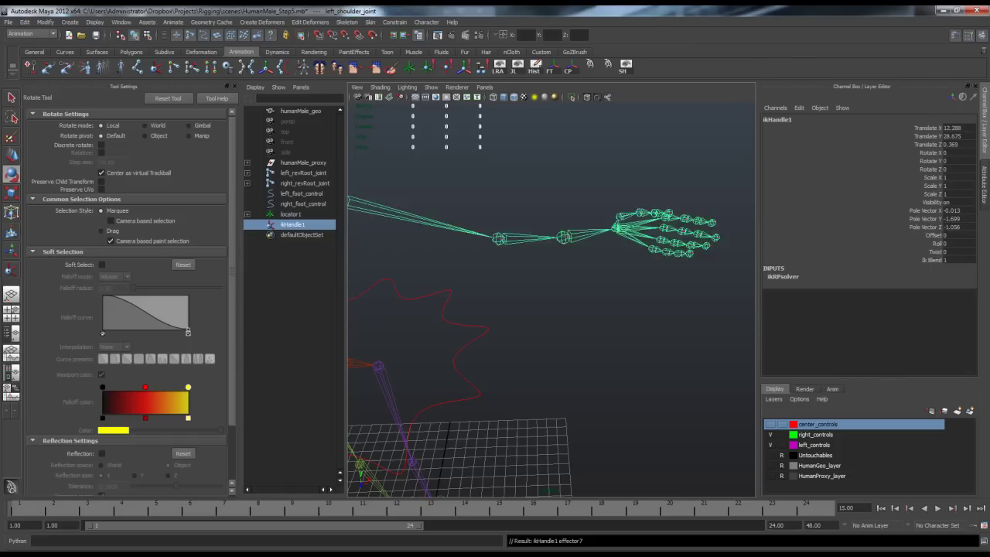
Try bending the left arm by moving the wrist IK handle, and undo the move and the handle.
left_click_drag(603, 240, 520, 158, "alt")
key("w")
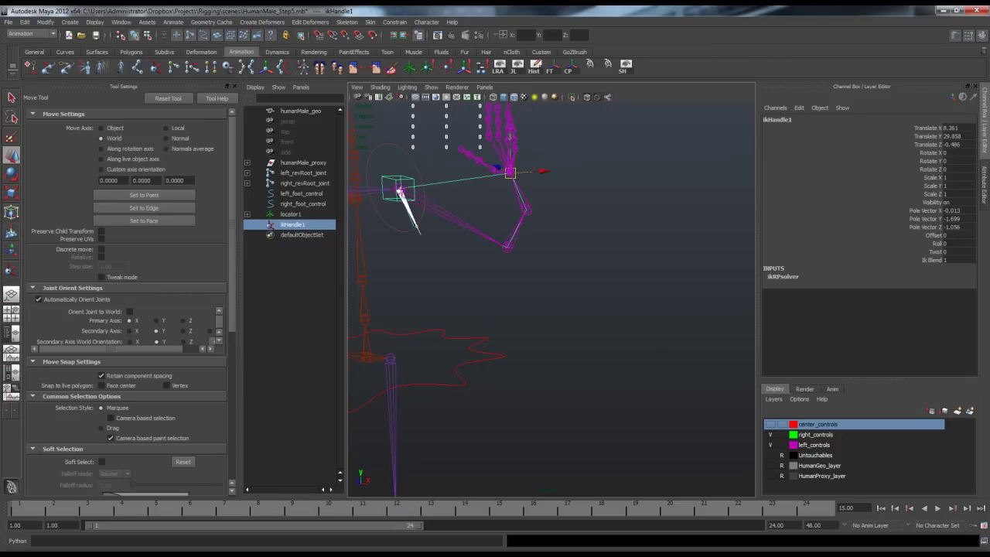
key("z")
key("z")
key("z")
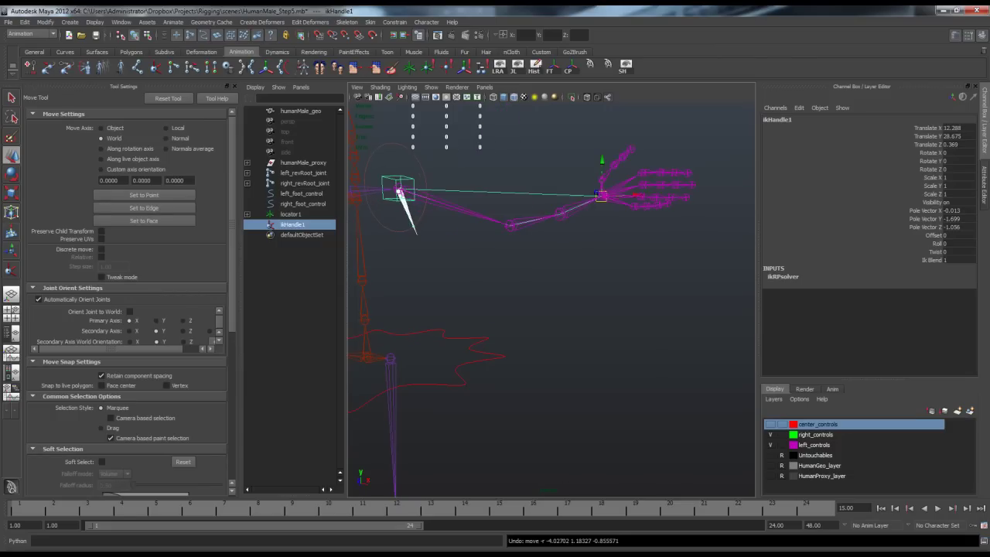
left_click_drag(520, 185, 521, 211, "alt")
middle_click_drag(522, 210, 539, 254, "alt")
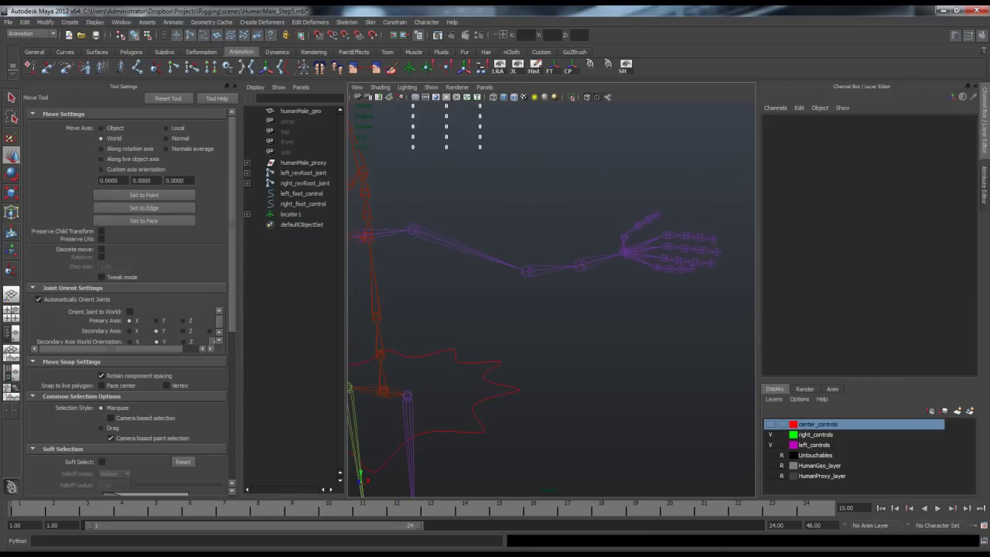
Create an IK handle from the left shoulder joint to the forearm joint between the elbow and wrist.
left_click(156, 67)
middle_click_drag(418, 219, 386, 233, "alt")
left_click(437, 239)
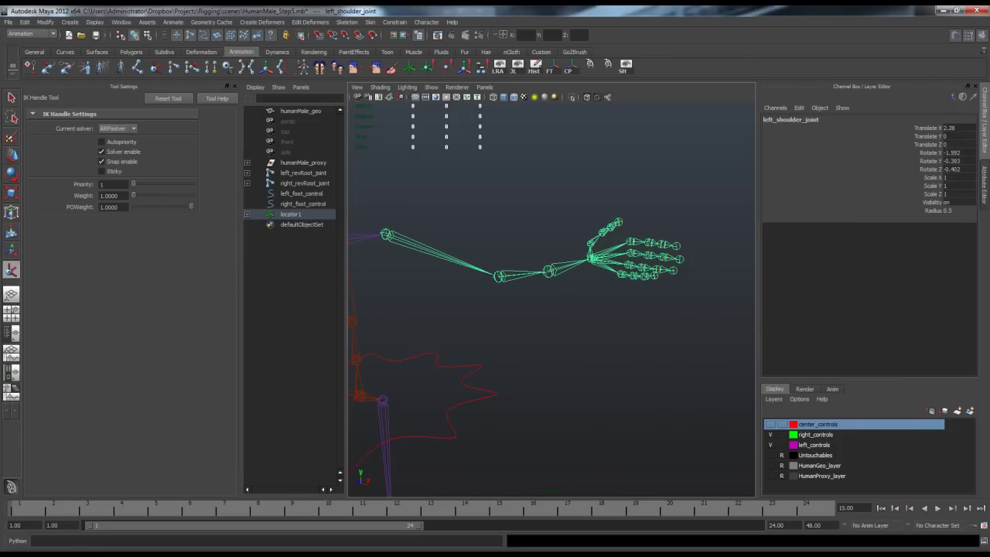
left_click(548, 271)
Try moving the forearm IK handle to test the elbow bend, and undo the move.
key("w")
middle_click_drag(549, 271, 575, 281, "alt")
left_click_drag(577, 282, 515, 310)
key("ctrl+z")
Open the Hypergraph for the selected arm IK handle and graph its input and output connections.
left_click(507, 317)
left_click(577, 292)
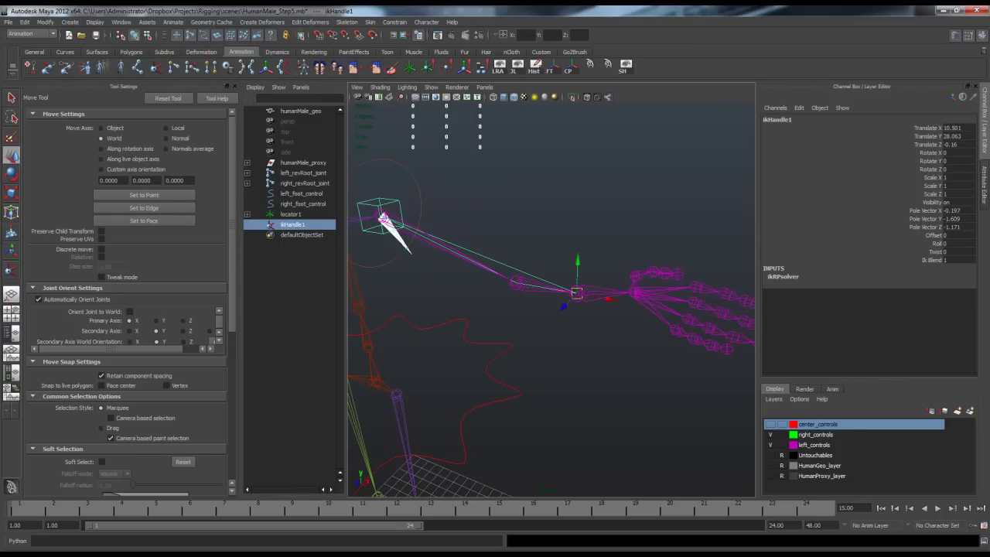
left_click_drag(577, 292, 619, 266, "alt")
left_click(121, 22)
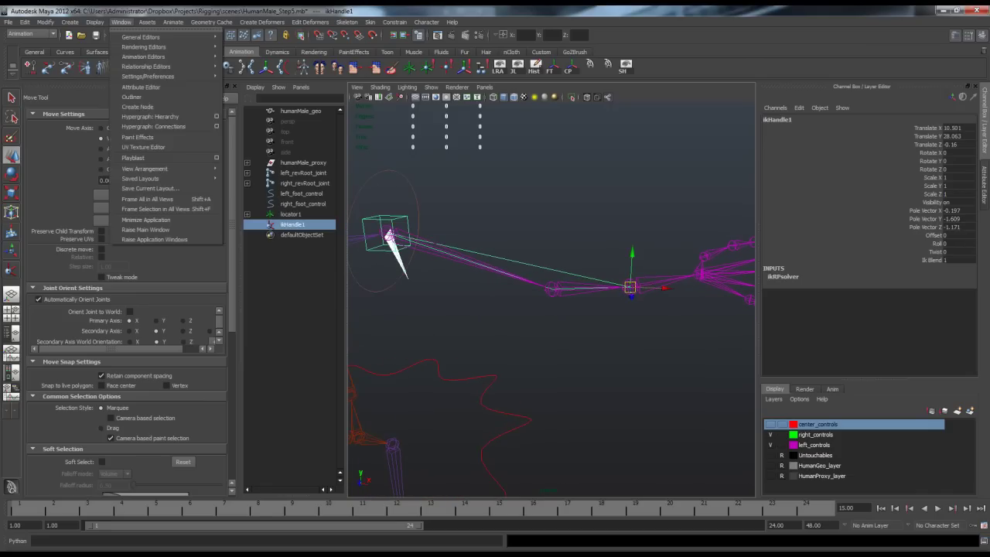
key("ctrl")
key("ctrl")
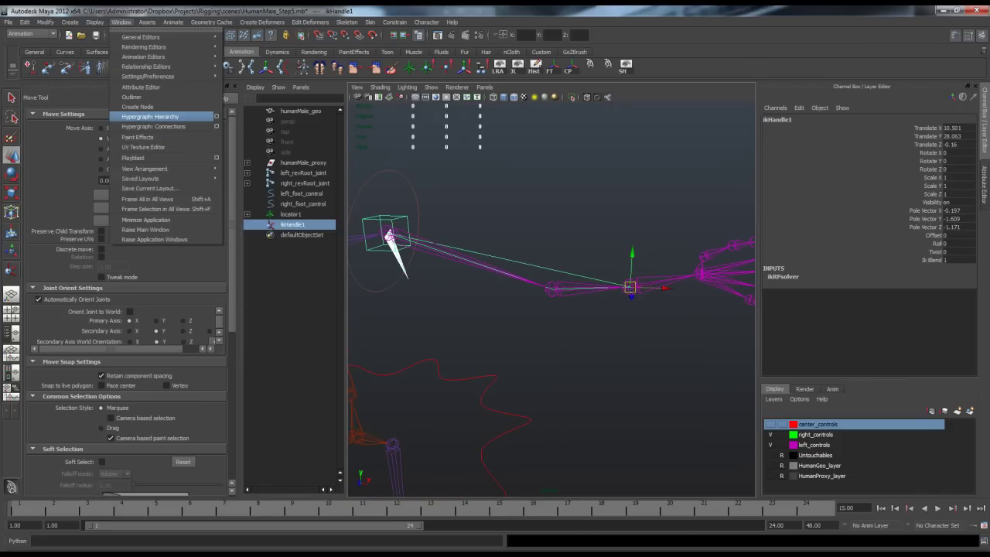
left_click(148, 118)
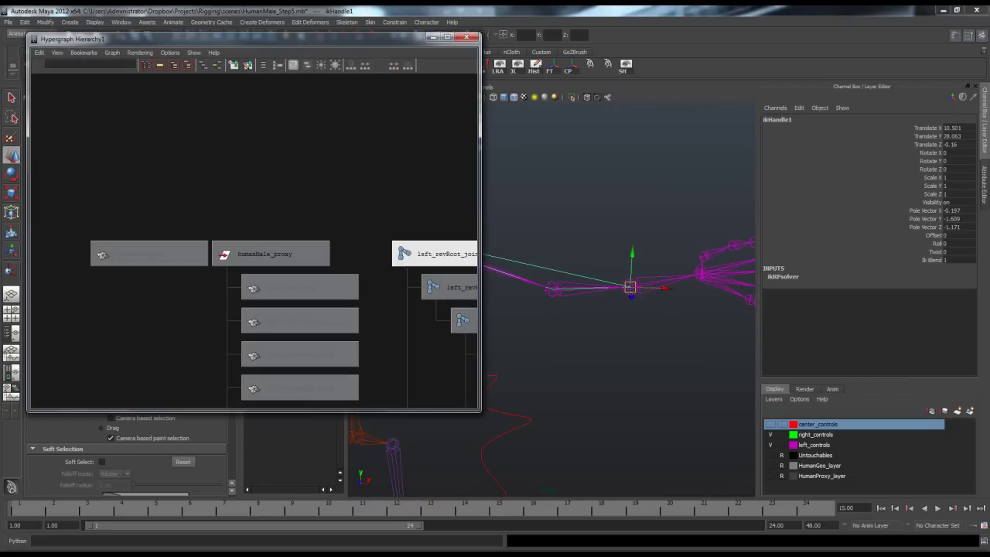
key("f")
middle_click_drag(246, 248, 261, 225, "alt")
scroll(267, 229, "down", 3)
left_click(217, 64)
scroll(254, 224, "down", 3)
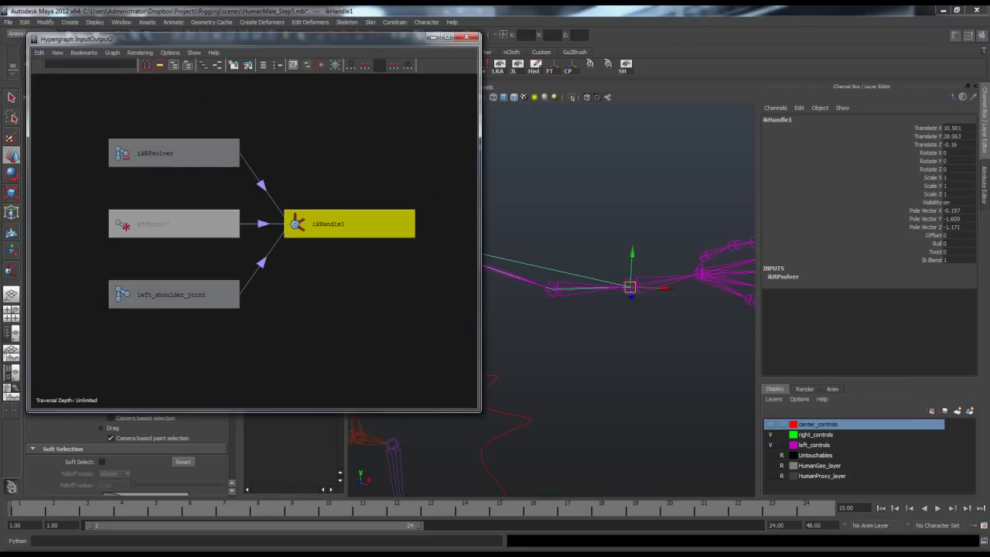
middle_click_drag(254, 224, 260, 222, "alt")
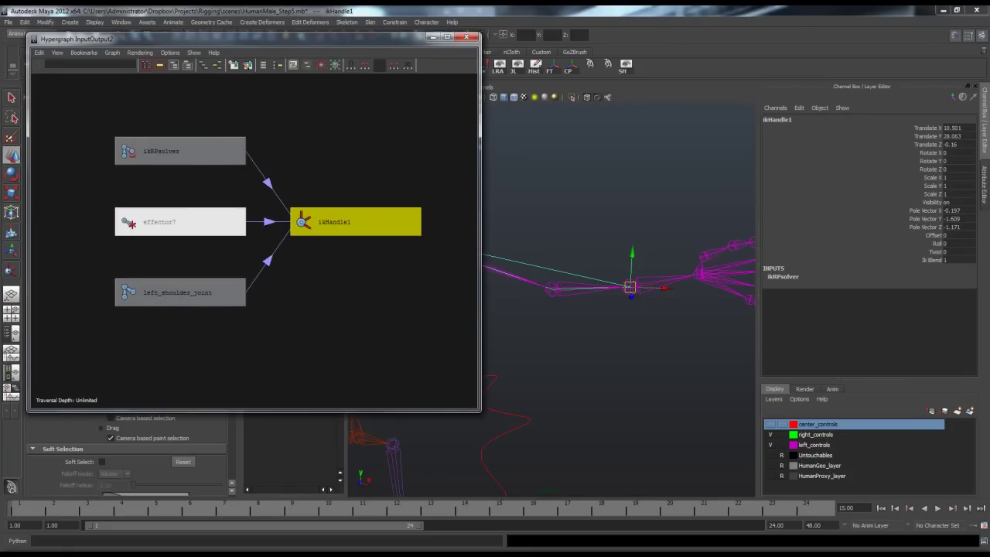
Snap the pivot of the IK handle's effector to the left wrist joint, reselect the handle and close the Hypergraph.
left_click(180, 222)
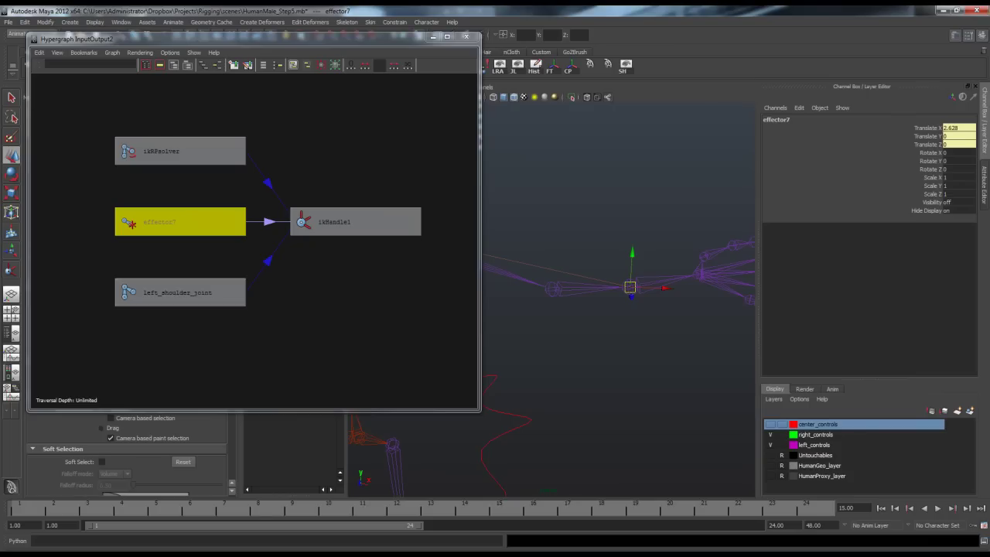
key("Insert")
key("v")
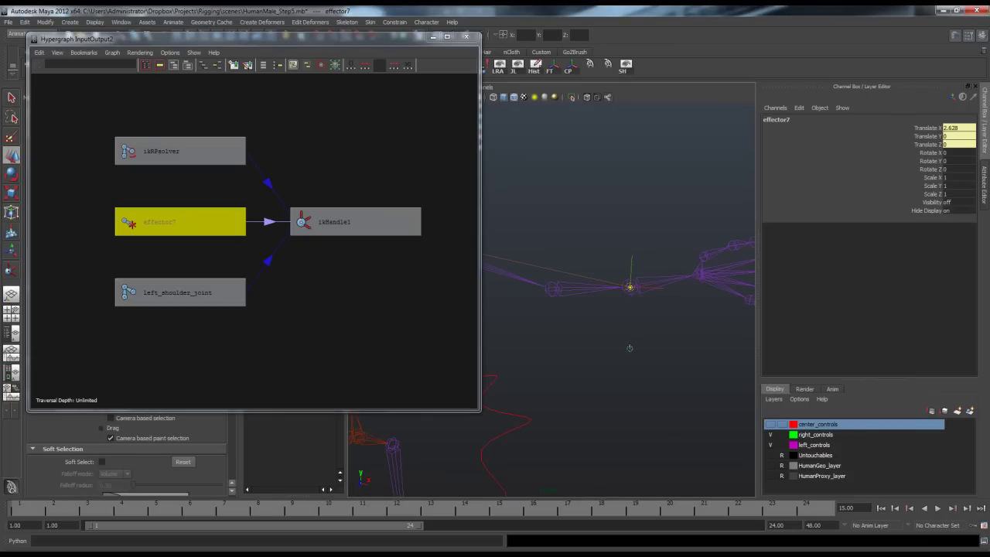
left_click_drag(629, 287, 698, 275)
key("Insert")
left_click(355, 222)
middle_click_drag(573, 325, 636, 330, "alt")
scroll(636, 330, "down", 1)
left_click(467, 37)
Try moving the IK handle from its wrist position to test the arm, and undo the move.
middle_click_drag(572, 232, 498, 220, "alt")
left_click_drag(665, 273, 627, 278)
key("ctrl+z")
left_click(587, 309)
Rename the left arm's IK handle as left_arm_IK.
right_click_drag(627, 279, 657, 286, "alt")
left_click_drag(619, 287, 634, 290, "alt")
middle_click_drag(673, 263, 571, 270, "alt")
right_click_drag(571, 269, 642, 279, "alt")
middle_click_drag(642, 278, 642, 292, "alt")
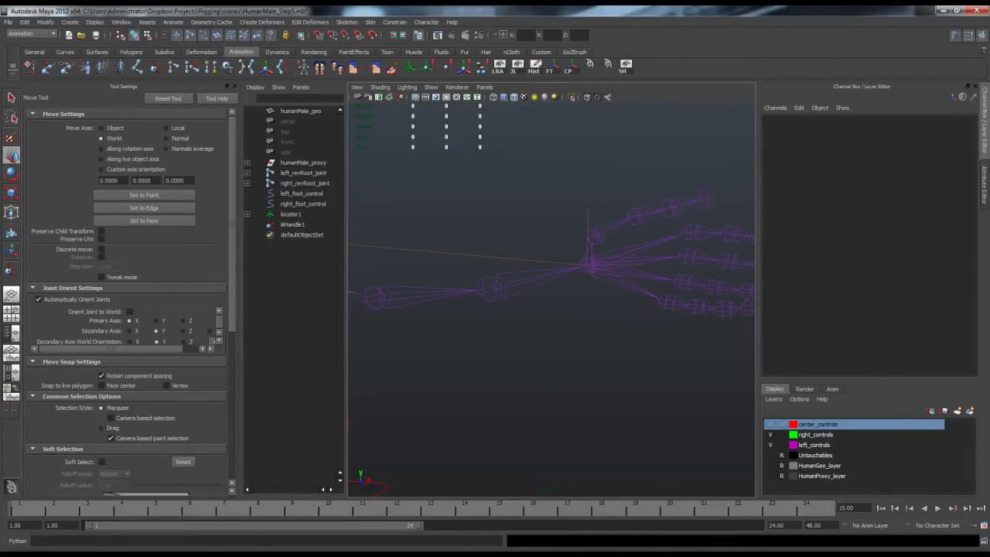
right_click_drag(642, 290, 565, 240, "alt")
middle_click_drag(564, 240, 564, 261, "alt")
left_click_drag(563, 261, 596, 283)
right_click_drag(595, 283, 658, 287, "alt")
middle_click_drag(658, 287, 588, 306, "alt")
left_click(777, 120)
type("left")
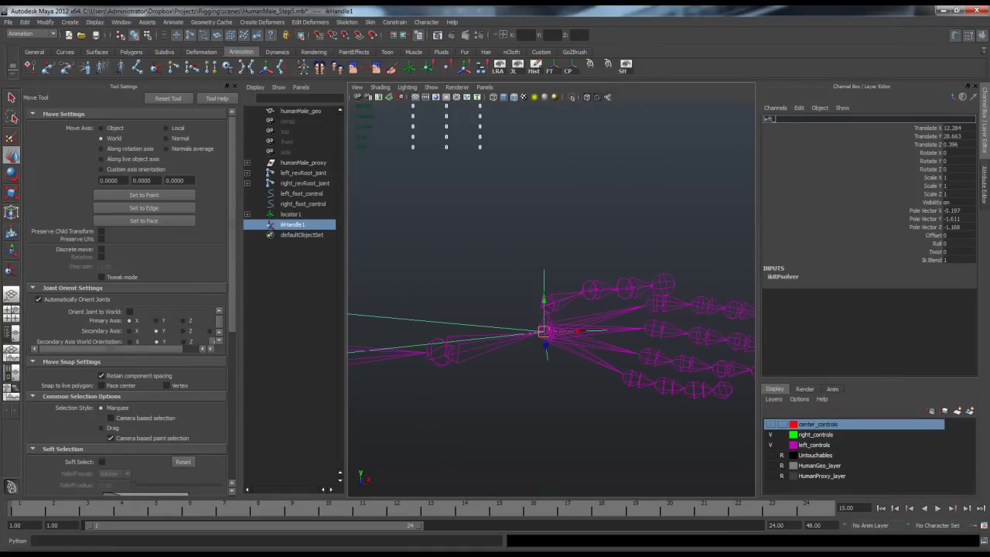
type("_arm")
key("Return")
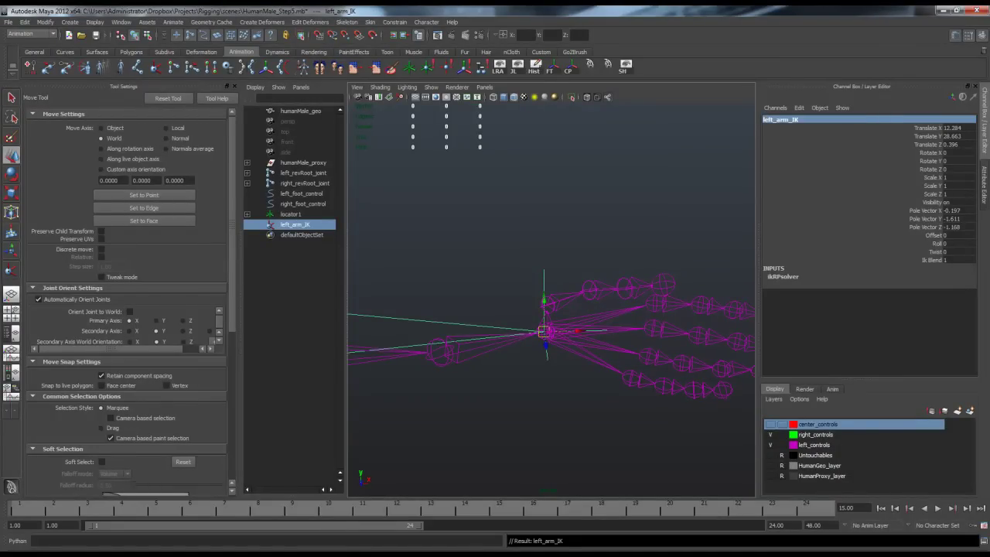
left_click(495, 224)
Check the left arm's IK handle placement around the wrist and hand joints.
scroll(550, 297, "down", 5)
middle_click_drag(526, 302, 680, 305, "alt")
scroll(551, 298, "down", 2)
middle_click_drag(587, 303, 550, 299, "alt")
scroll(550, 298, "up", 5)
middle_click_drag(665, 309, 470, 302, "alt")
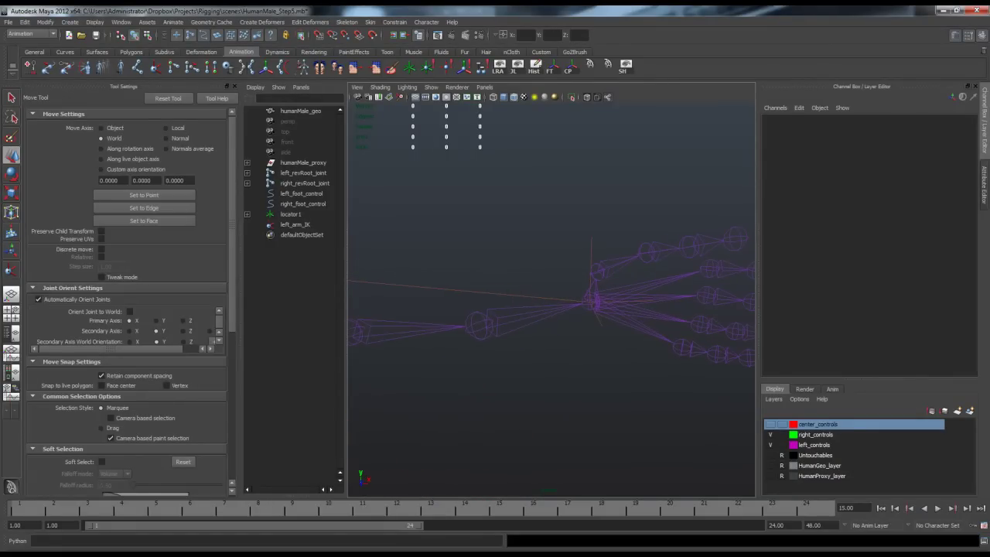
middle_click_drag(553, 232, 532, 233, "alt")
left_click_drag(554, 224, 586, 255)
left_click(585, 226)
middle_click_drag(585, 248, 538, 241, "alt")
scroll(551, 300, "down", 6)
Create a NURBS circle to serve as the left hand control.
left_click(65, 51)
left_click(30, 67)
scroll(534, 325, "down", 3)
middle_click_drag(510, 386, 504, 213, "alt")
left_click(500, 354)
middle_click_drag(503, 309, 504, 346, "alt")
Raise the circle to the left arm and snap it onto the wrist joint.
left_click_drag(499, 355, 494, 235)
middle_click_drag(493, 235, 498, 290, "alt")
scroll(498, 293, "up", 3)
left_click_drag(476, 299, 469, 195)
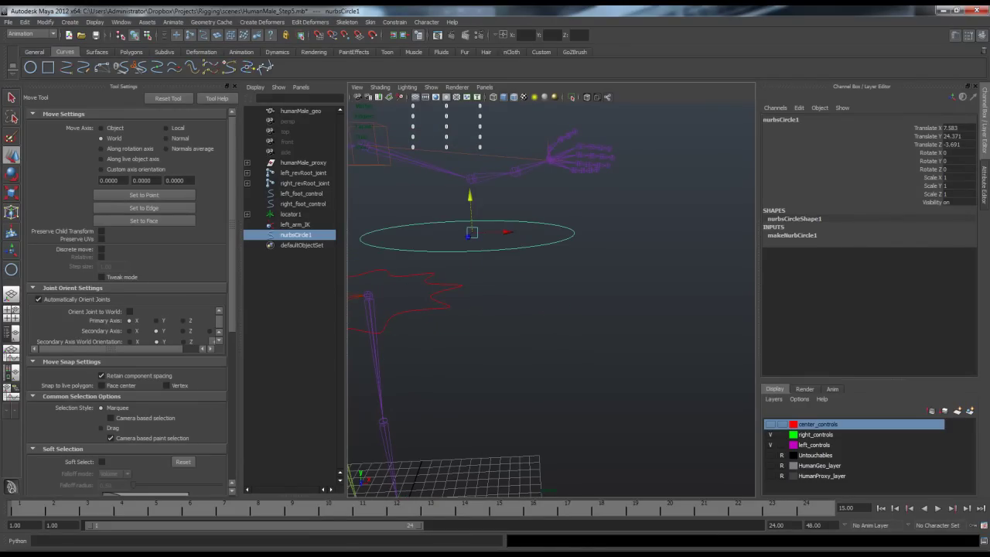
left_click_drag(471, 233, 535, 203)
right_click_drag(535, 202, 582, 209, "alt")
middle_click_drag(582, 209, 566, 258, "alt")
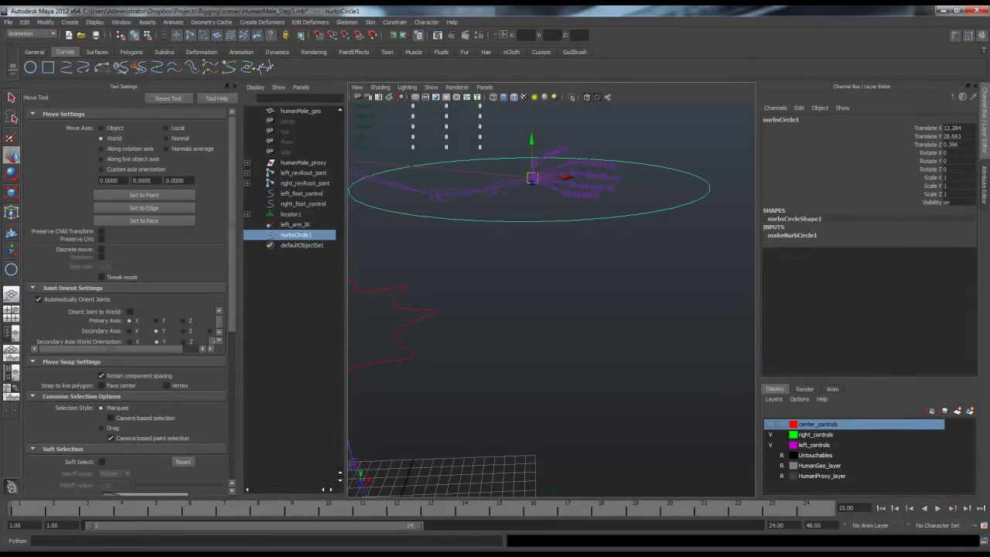
Set the circle's Rotate Z to 90 so it stands upright around the wrist.
left_click(957, 170)
type("90")
key("Return")
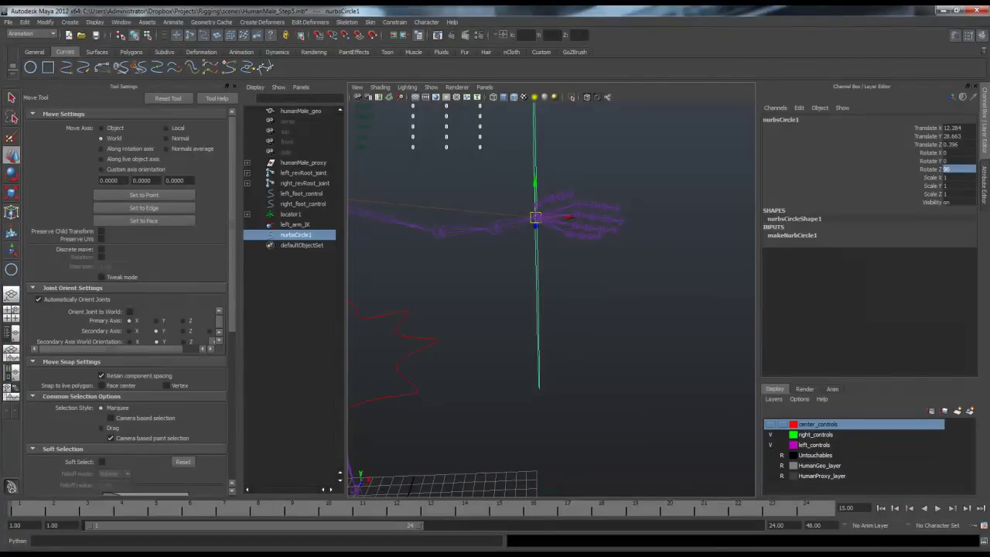
Scale the circle uniformly down to about 0.257 so it fits around the left wrist.
left_click_drag(572, 286, 464, 328, "alt")
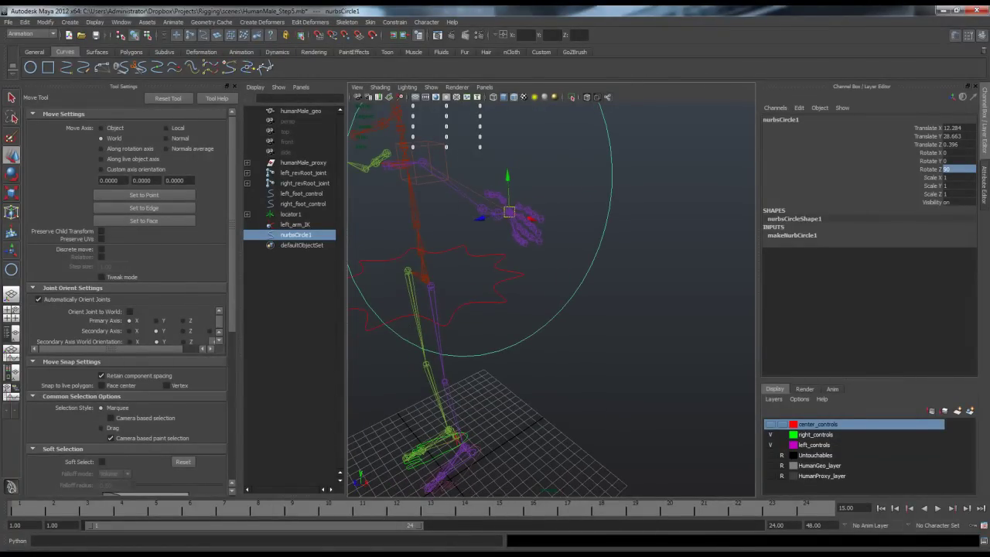
key("r")
left_click_drag(509, 212, 463, 213)
left_click_drag(533, 318, 464, 305, "alt")
left_click_drag(514, 206, 511, 206)
left_click_drag(495, 302, 569, 308, "alt")
right_click_drag(568, 308, 619, 309, "alt")
left_click_drag(498, 180, 495, 180)
mouse_move(565, 306)
left_mouse_down("alt")
mouse_move(464, 308)
mouse_move(557, 309)
left_mouse_up("alt")
middle_click_drag(495, 278, 586, 310, "alt")
right_click_drag(585, 310, 650, 313, "alt")
left_click_drag(611, 306, 581, 296, "alt")
left_click(592, 309)
left_click_drag(582, 297, 624, 333)
right_click_drag(623, 333, 573, 329, "alt")
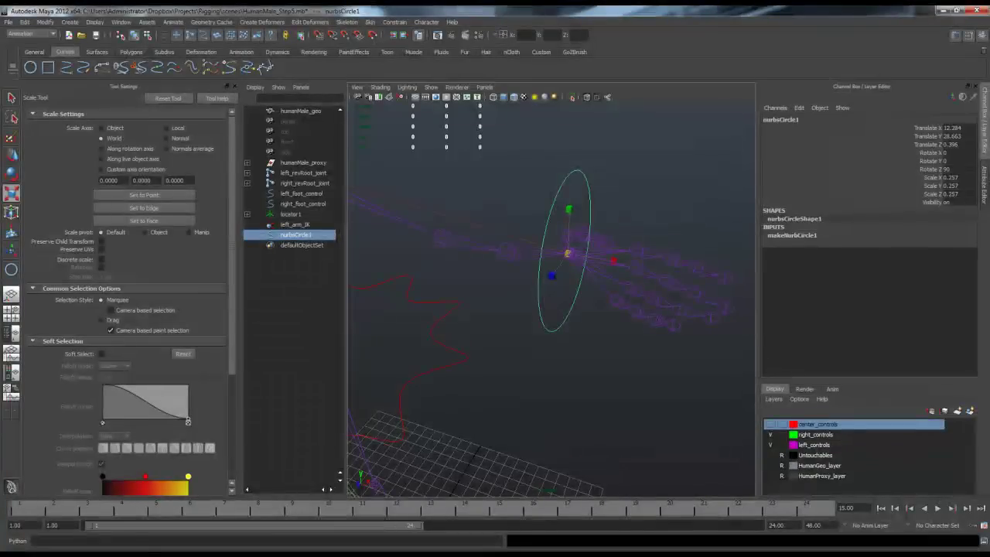
left_click_drag(542, 325, 614, 340, "alt")
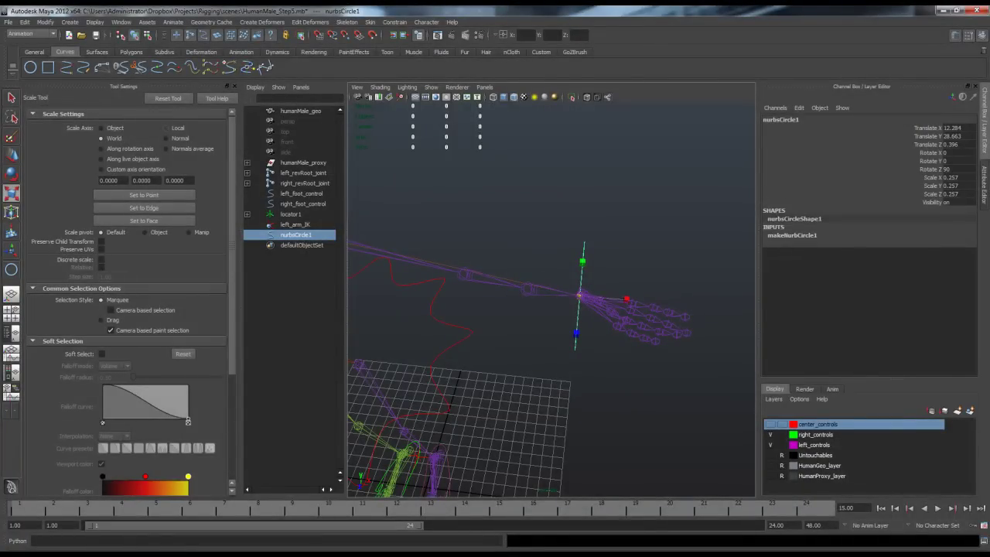
Freeze the circle's transformations.
left_click(242, 52)
left_click(551, 67)
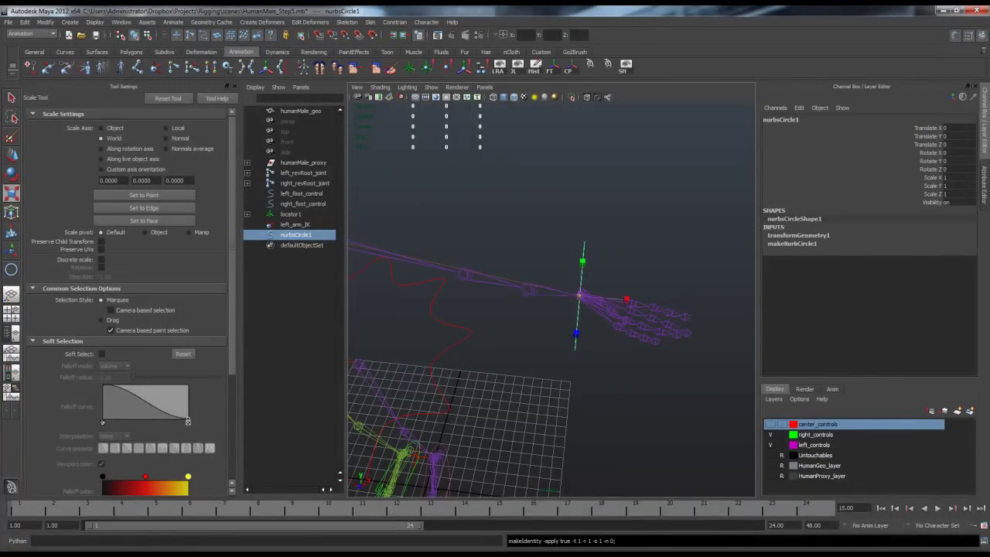
left_click_drag(569, 263, 588, 246, "alt")
Rename the circle as left_hand_control and deselect it.
left_click(781, 120)
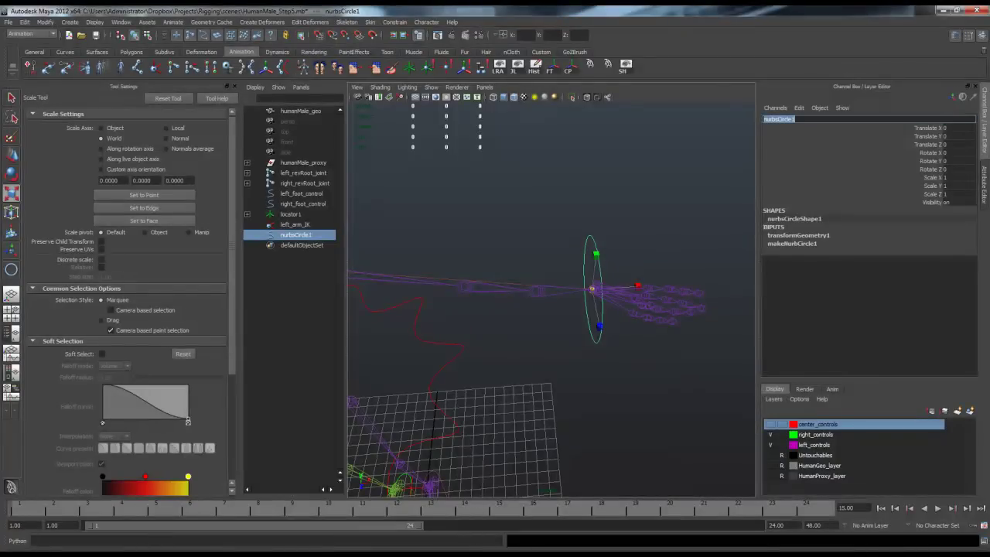
type("left_")
key("BackSpace")
key("BackSpace")
key("BackSpace")
key("BackSpace")
key("BackSpace")
key("BackSpace")
type("ntrol")
key("Return")
left_click(657, 364)
middle_click_drag(657, 364, 647, 331, "alt")
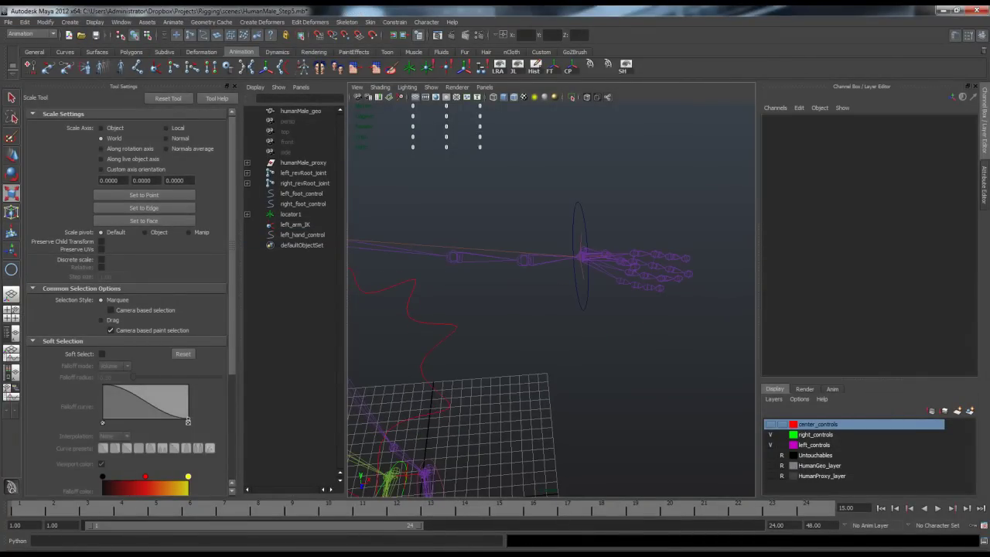
Delete the construction history of left_hand_control.
left_click_drag(564, 210, 591, 214)
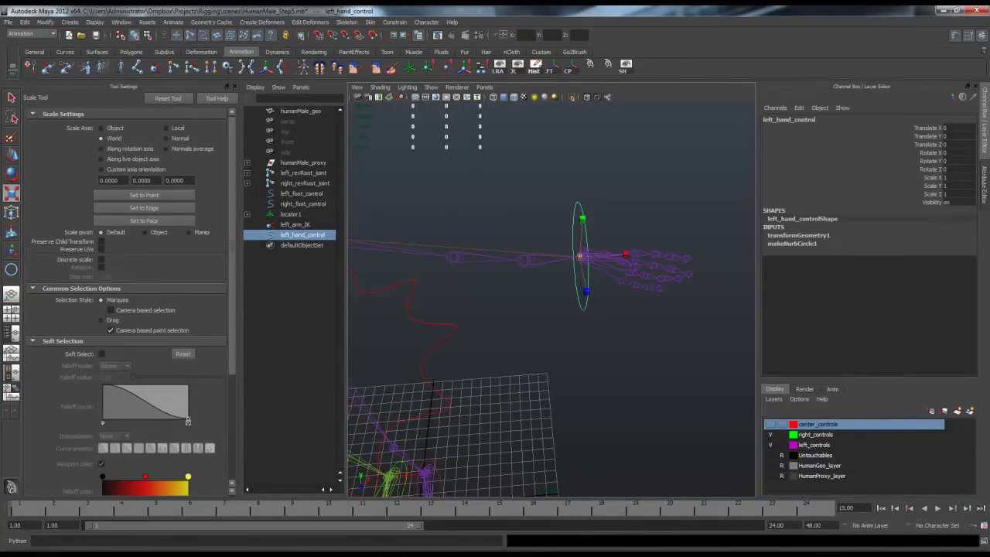
left_click(534, 67)
middle_click_drag(580, 324, 511, 306, "alt")
left_click_drag(510, 306, 528, 378, "alt")
In the top view, rotate left_hand_control about Y to about -23.8 to match the hand's direction.
key("space")
left_click_drag(606, 280, 552, 270)
mouse_move(552, 270)
middle_mouse_down("alt")
mouse_move(493, 238)
mouse_move(552, 269)
middle_mouse_up("alt")
right_click_drag(552, 270, 522, 271, "alt")
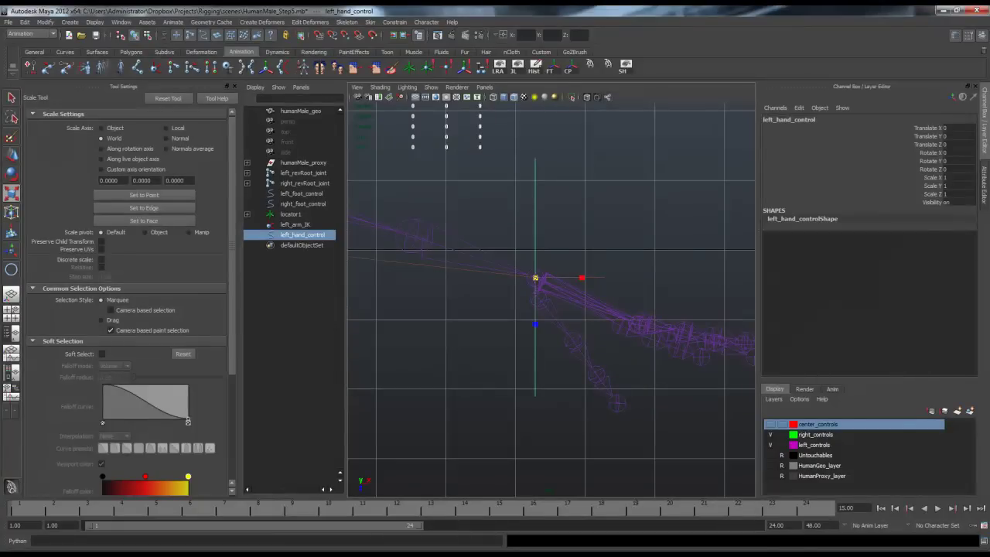
middle_click_drag(534, 278, 534, 276, "alt")
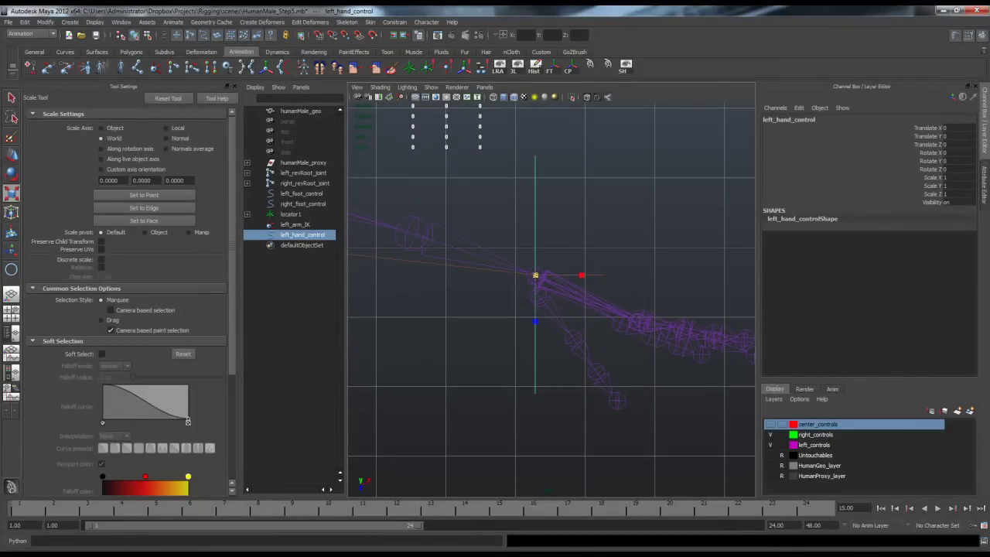
key("e")
left_click_drag(579, 258, 582, 277)
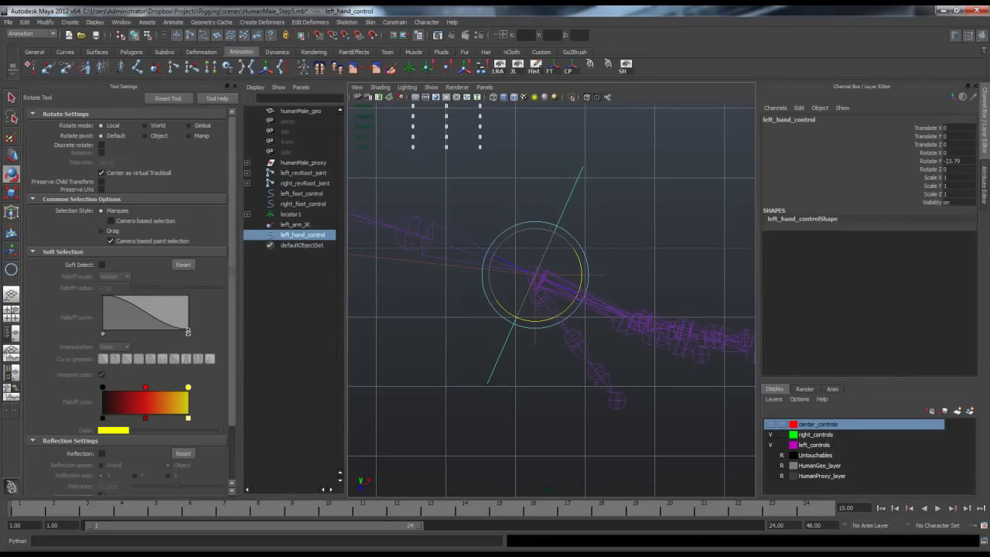
In the front view, rotate left_hand_control to about 20.7 in Z so it follows the wrist's slope.
middle_click_drag(581, 278, 577, 243, "alt")
key("space")
left_click_drag(577, 325, 584, 229, "alt")
middle_click_drag(584, 229, 576, 266, "alt")
left_click_drag(587, 197, 572, 189)
key("space")
left_click_drag(578, 246, 579, 266)
right_click_drag(579, 266, 599, 268, "alt")
middle_click_drag(599, 267, 648, 295, "alt")
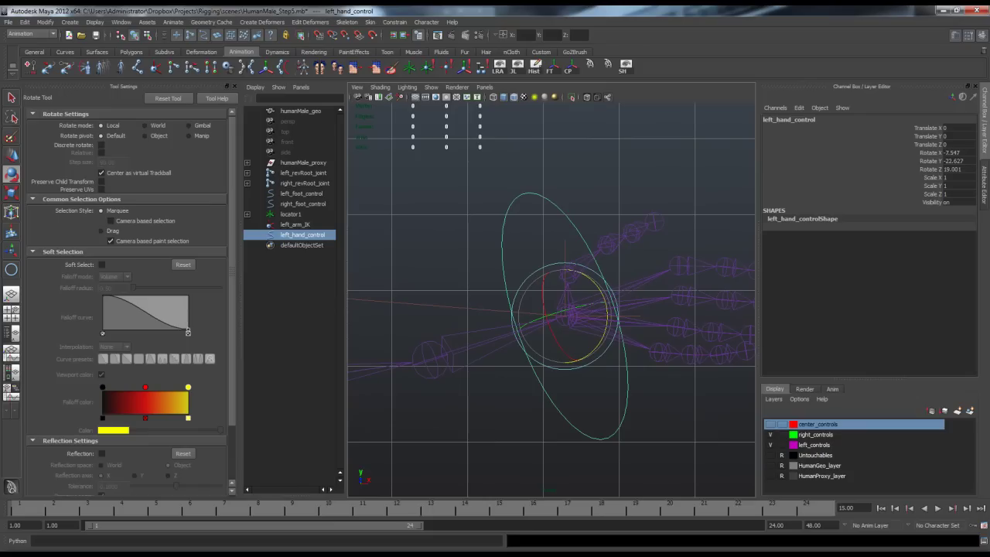
left_click_drag(604, 297, 603, 295)
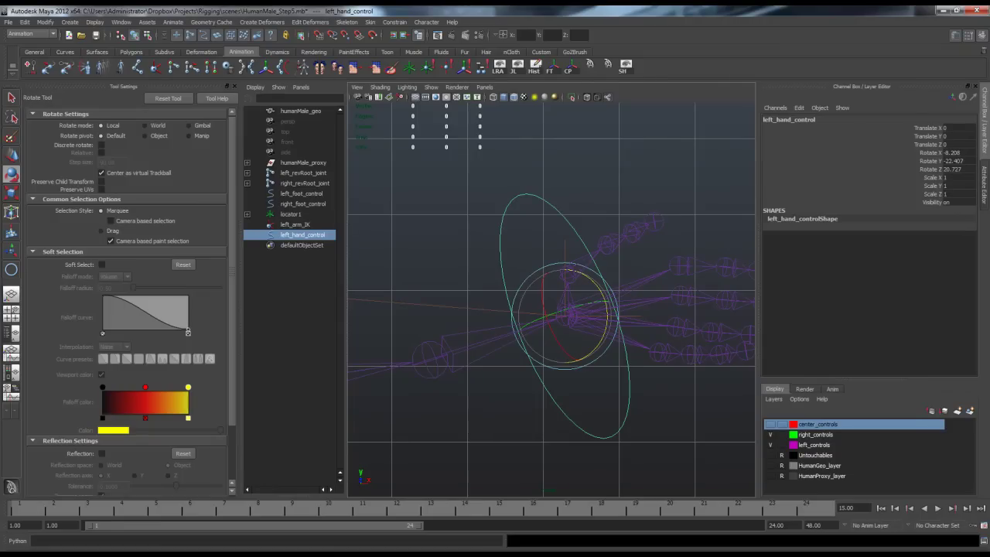
Fine-tune left_hand_control in the top view to about -18.9 in Rotate Y.
key("space")
left_click_drag(622, 268, 596, 307)
key("space")
middle_click_drag(595, 307, 636, 356, "alt")
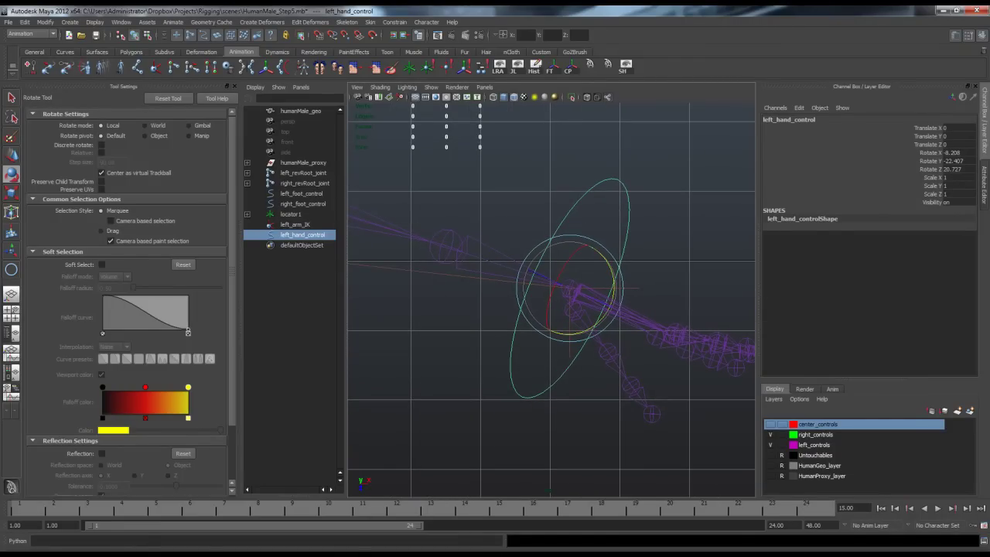
left_click_drag(614, 294, 615, 290)
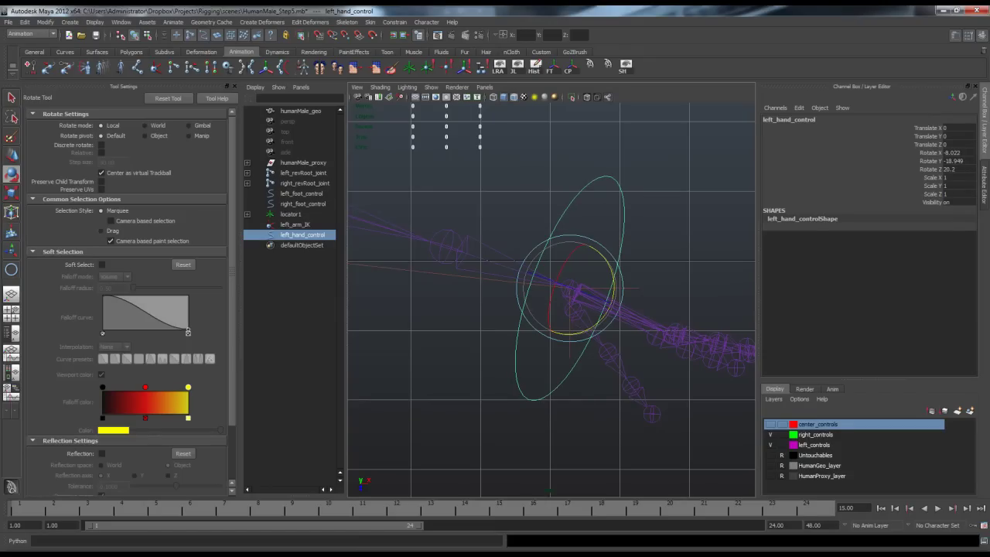
Fine-tune left_hand_control in the front view to about 18.3 in Rotate Z and deselect it.
key("space")
middle_click_drag(495, 356, 498, 320, "alt")
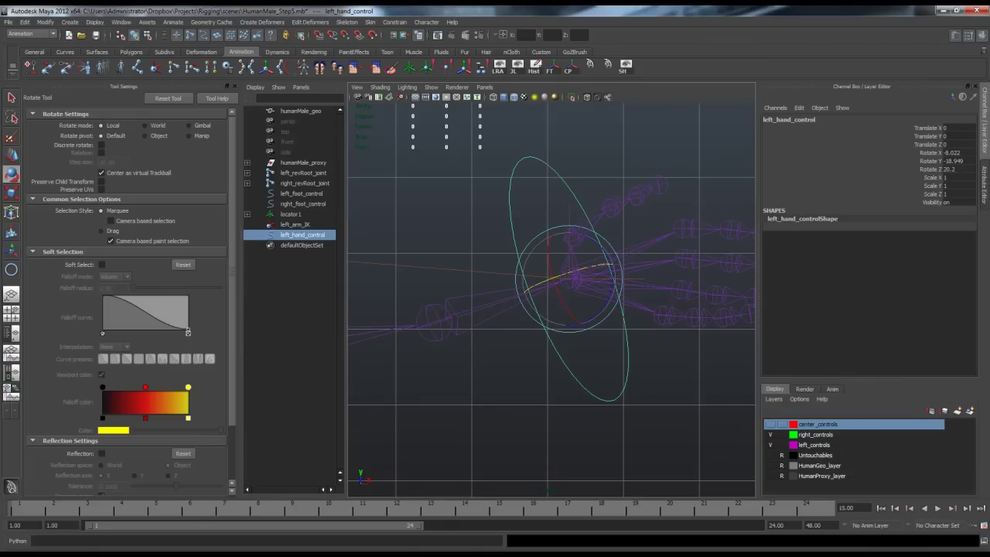
left_click(610, 296)
left_click_drag(610, 297, 608, 299)
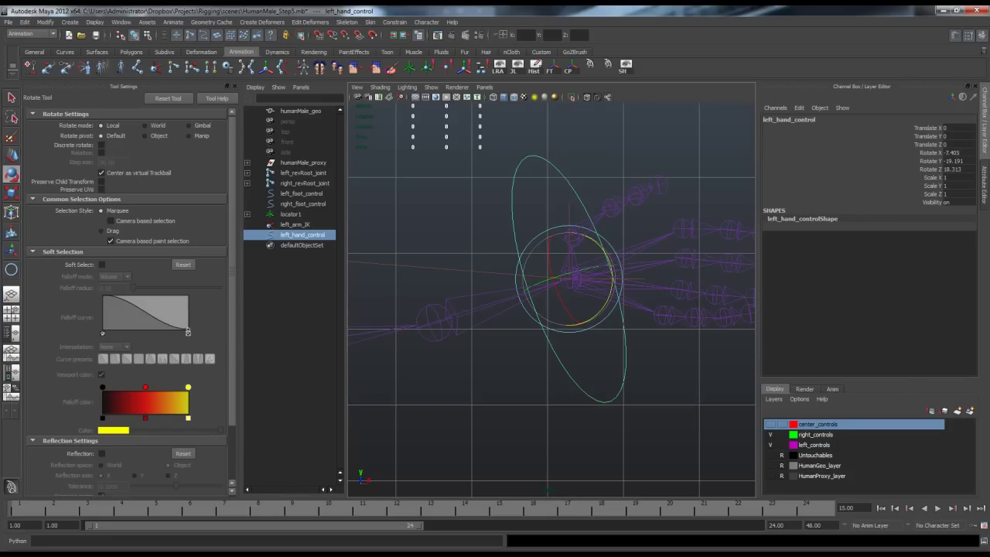
left_click(665, 368)
middle_click_drag(665, 367, 658, 359, "alt")
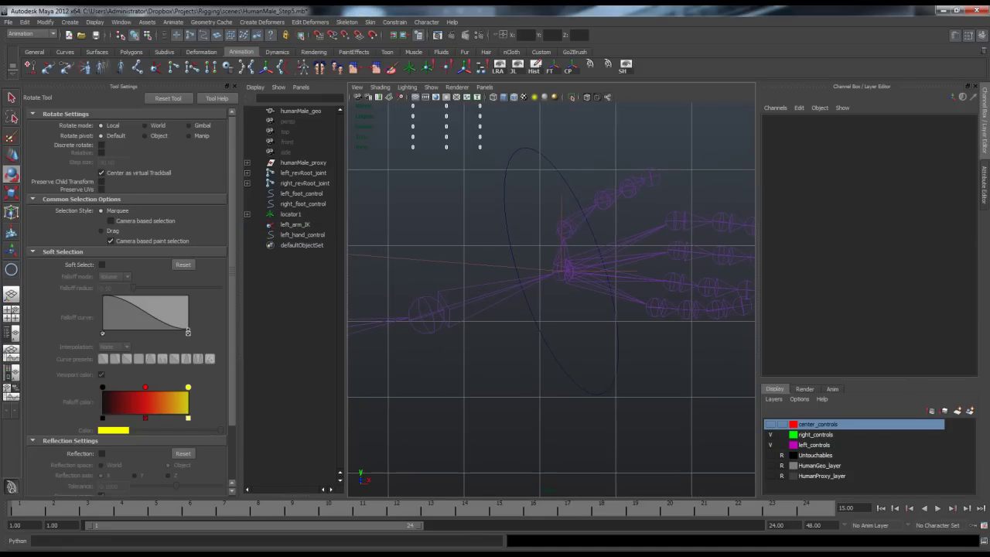
Try another slight rotation of left_hand_control and undo it.
key("space")
mouse_move(551, 302)
middle_mouse_down("alt")
mouse_move(546, 311)
mouse_move(552, 302)
mouse_move(560, 311)
mouse_move(554, 300)
middle_mouse_up("alt")
left_click(541, 369)
scroll(552, 301, "up", 2)
scroll(552, 301, "up", 5)
mouse_move(609, 303)
left_mouse_down()
mouse_move(607, 325)
mouse_move(609, 312)
mouse_move(576, 355)
mouse_move(605, 330)
mouse_move(610, 304)
left_mouse_up()
key("ctrl+z")
In the perspective view, test-rotate left_wrist_joint about Z to about -37.5 and undo the rotation.
key("space")
left_click_drag(639, 334, 634, 314)
right_click_drag(634, 313, 711, 317, "alt")
middle_click_drag(588, 309, 636, 351, "alt")
right_click_drag(604, 333, 665, 333, "alt")
middle_click_drag(634, 324, 648, 347, "alt")
left_click_drag(649, 347, 580, 325, "alt")
middle_click_drag(580, 325, 640, 383, "alt")
left_click_drag(640, 383, 603, 372, "alt")
left_click_drag(529, 283, 513, 275, "alt")
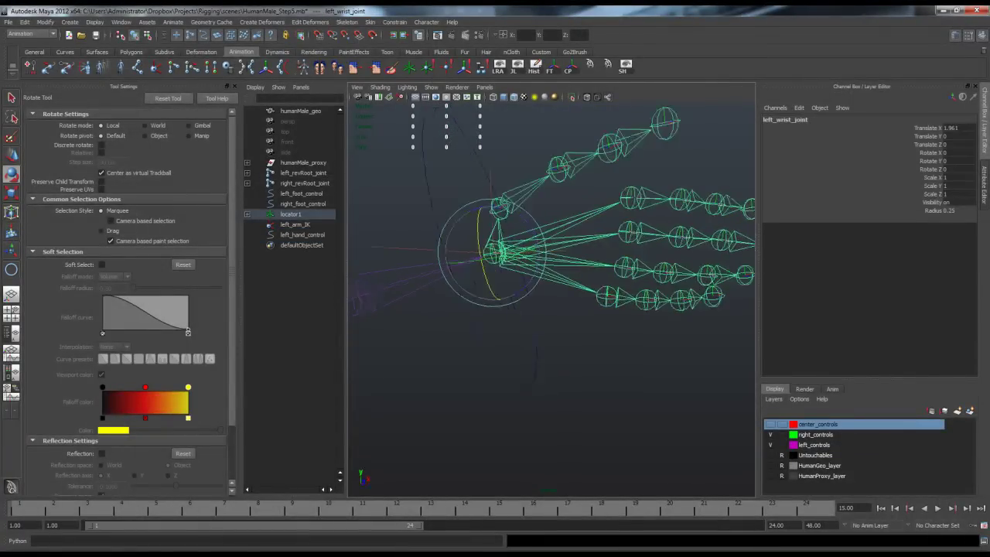
left_click_drag(514, 276, 549, 266, "alt")
left_click_drag(567, 217, 520, 198)
key("ctrl+z")
key("ctrl+z")
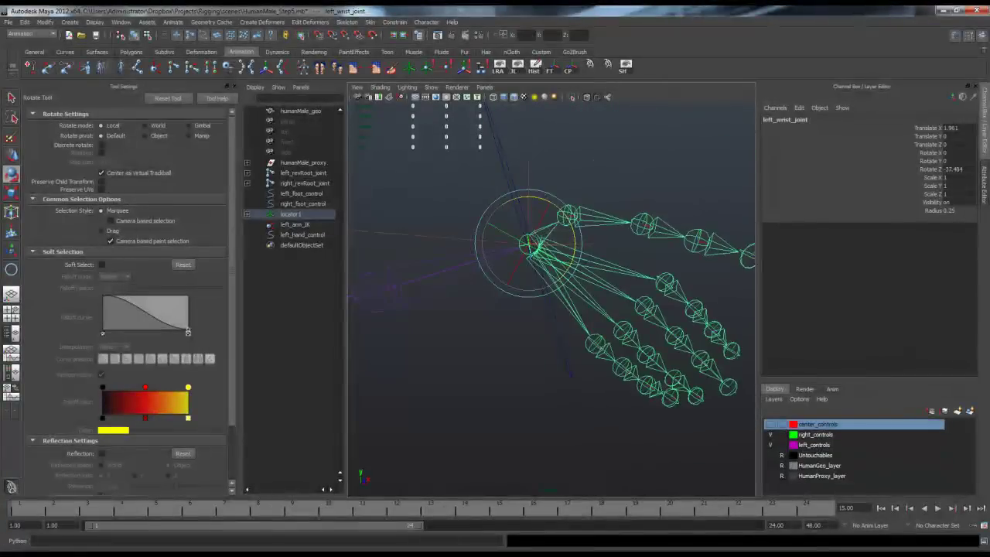
Try rotating left_hand_control in the perspective view and undo the attempt.
left_click(505, 167)
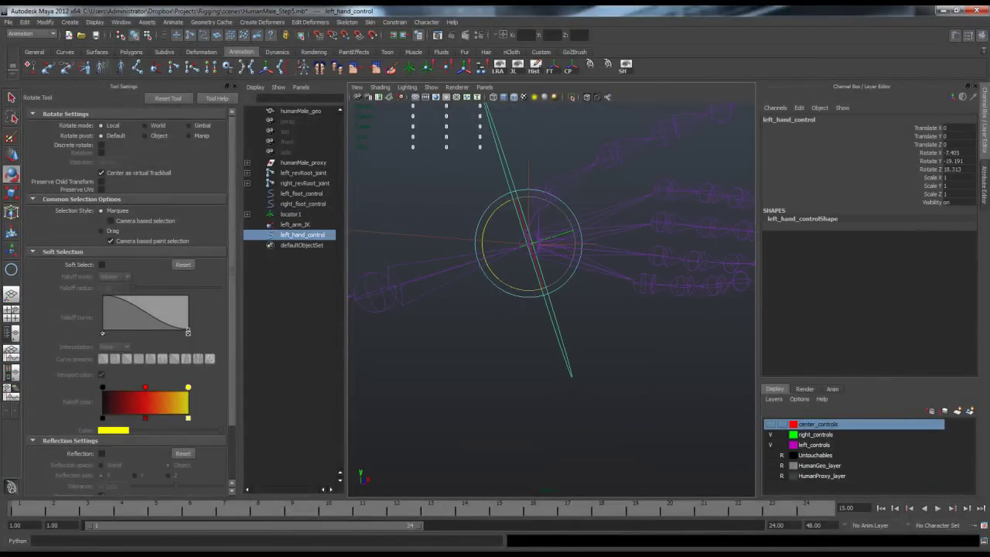
mouse_move(505, 203)
left_mouse_down()
mouse_move(484, 231)
mouse_move(530, 197)
mouse_move(497, 210)
left_mouse_up()
key("ctrl+z")
left_click(480, 325)
left_click(546, 241)
left_click_drag(546, 241, 546, 379, "alt")
key("ctrl+z")
Realign left_hand_control edge-on in the top view, at about -1.2 in X, -20.5 in Y and 0.1 in Z.
left_click(303, 234)
key("space")
left_click_drag(601, 411, 601, 363)
middle_click_drag(591, 363, 600, 364, "alt")
right_click_drag(600, 364, 687, 364, "alt")
middle_click_drag(687, 364, 651, 389, "alt")
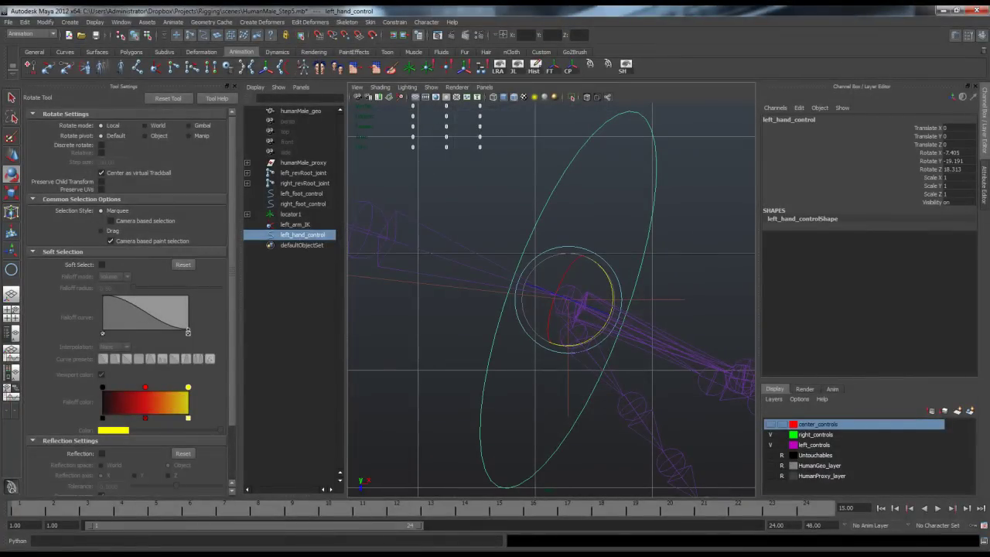
left_click_drag(613, 300, 568, 299)
key("ctrl+z")
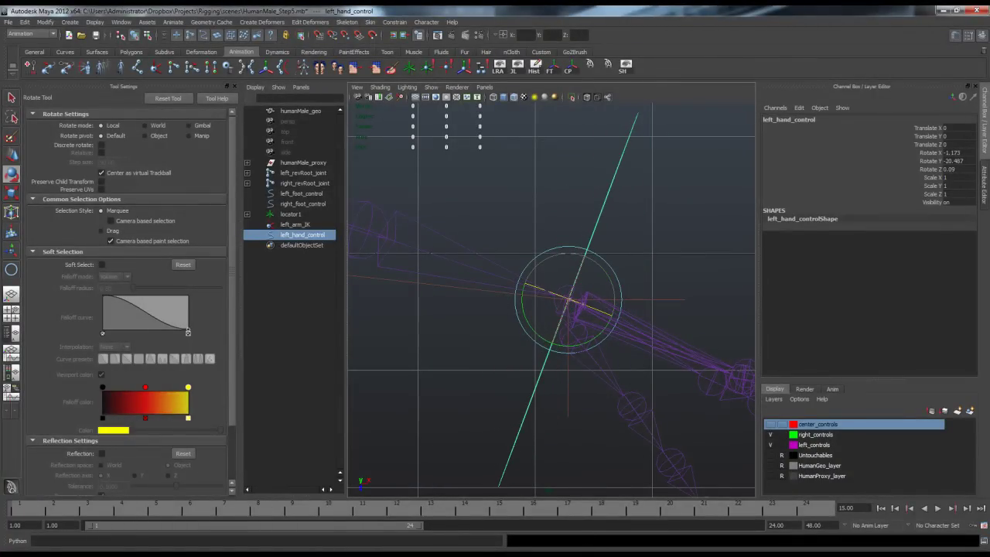
In the front view, turn left_hand_control edge-on across the wrist, at about -0.8 in Y and 9.1 in Z.
key("space")
left_click_drag(577, 316, 577, 344)
middle_click_drag(577, 340, 579, 358, "alt")
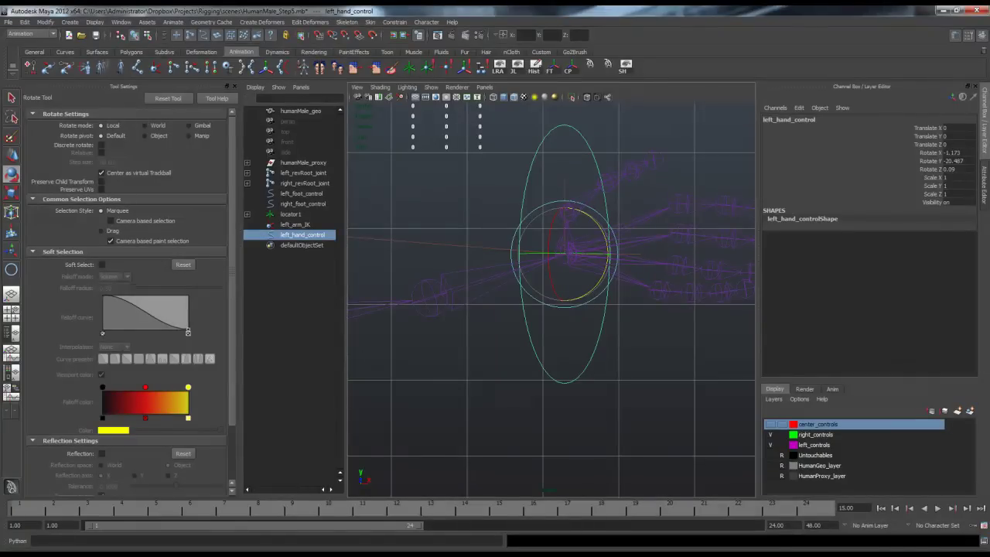
left_click_drag(584, 253, 607, 237)
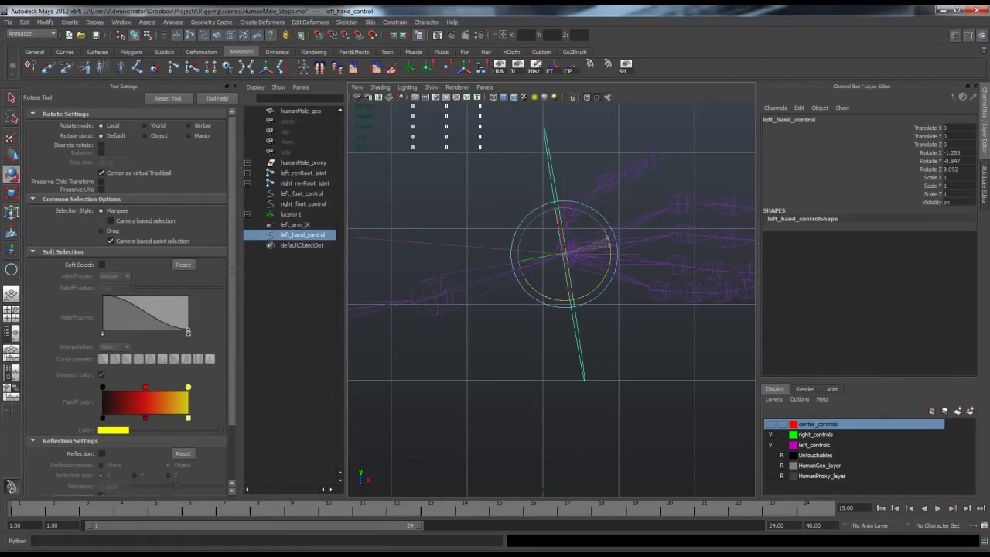
In the top view, rotate left_hand_control back to about -20.8 in Y to match the hand's direction.
key("space")
left_click_drag(600, 298, 601, 267)
middle_click_drag(590, 325, 584, 280, "alt")
left_click_drag(610, 246, 610, 261)
middle_click_drag(610, 260, 544, 239, "alt")
key("space")
In the perspective view, rotate left_hand_control to about 13.8 in Z so it sits square to the wrist, and deselect it.
left_click_drag(543, 239, 534, 209, "alt")
right_click_drag(533, 209, 472, 212, "alt")
left_click_drag(472, 213, 445, 215, "alt")
mouse_move(526, 310)
left_mouse_down("alt")
mouse_move(623, 359)
mouse_move(638, 410)
mouse_move(539, 309)
left_mouse_up("alt")
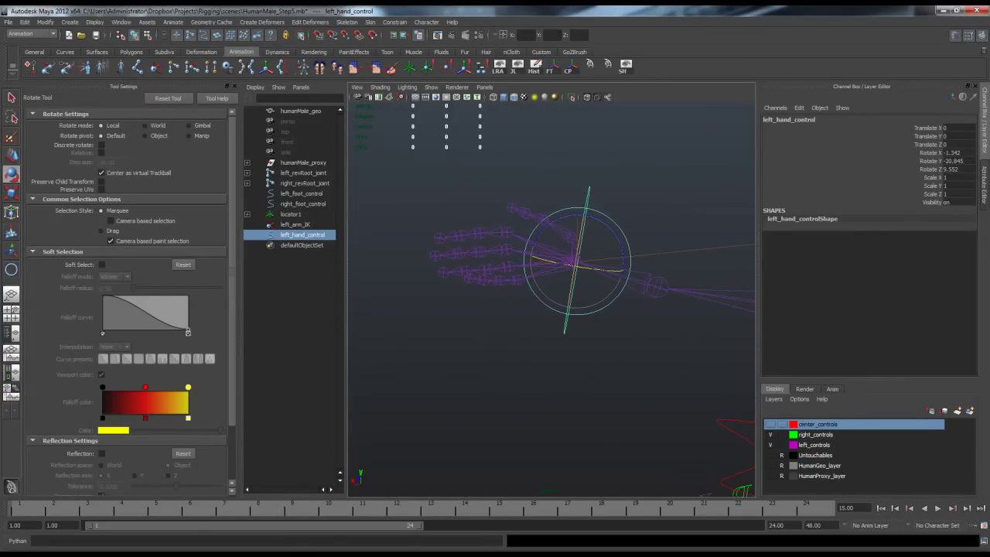
left_click_drag(621, 246, 624, 253)
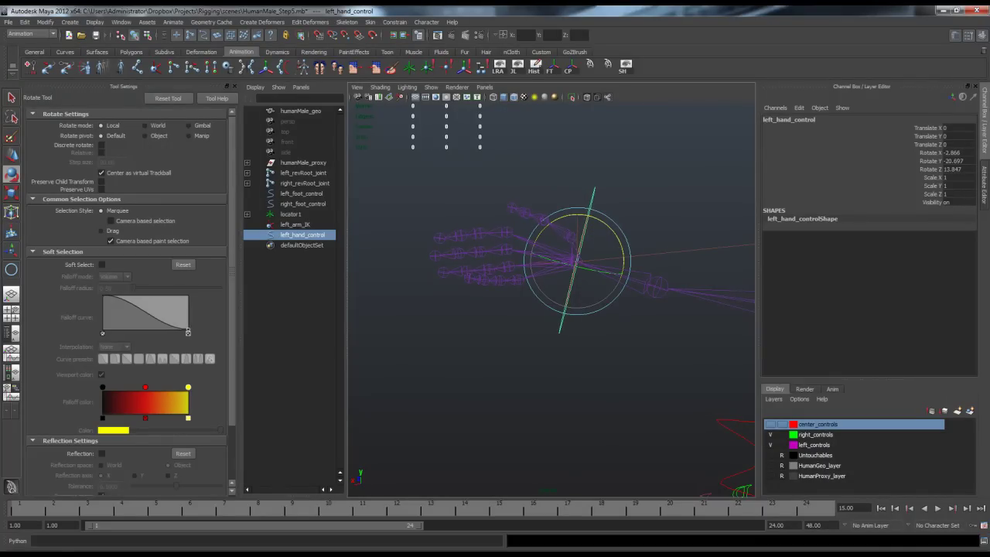
left_click(511, 348)
left_click_drag(511, 348, 592, 344, "alt")
right_click_drag(592, 344, 650, 345, "alt")
left_click_drag(592, 344, 511, 346, "alt")
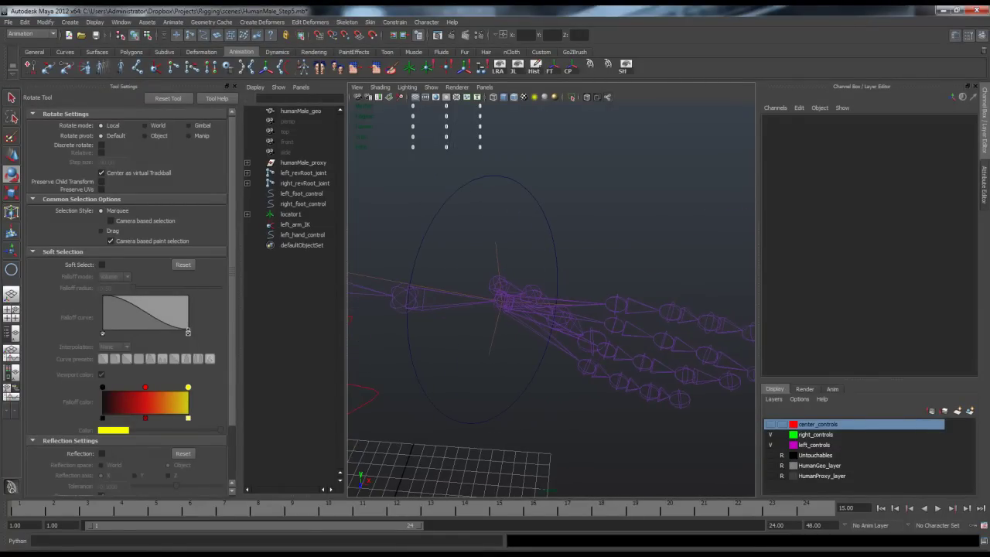
Point-constrain left_arm_IK to left_hand_control on all axes with Maintain offset on and weight 1.
left_click_drag(506, 245, 521, 252)
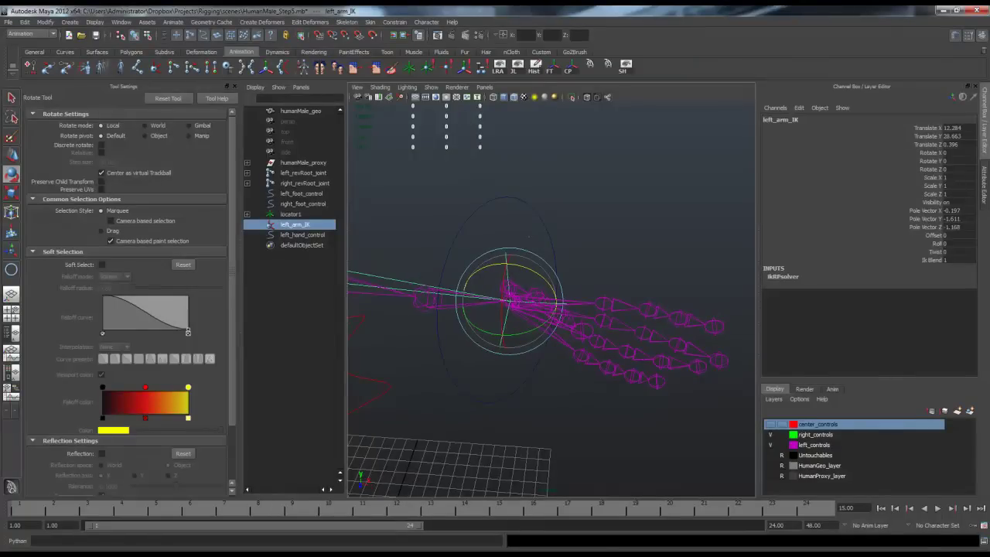
left_click(548, 225)
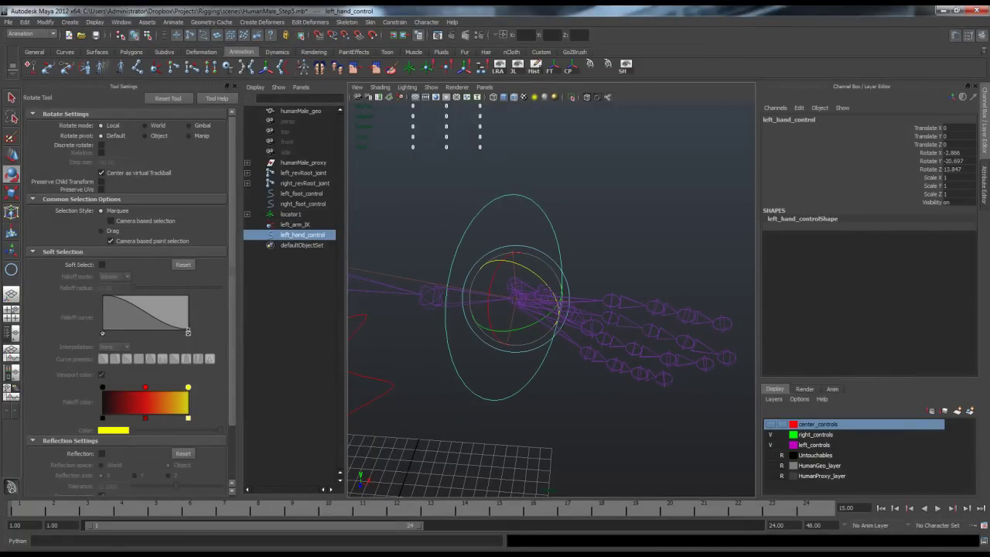
left_click(603, 224)
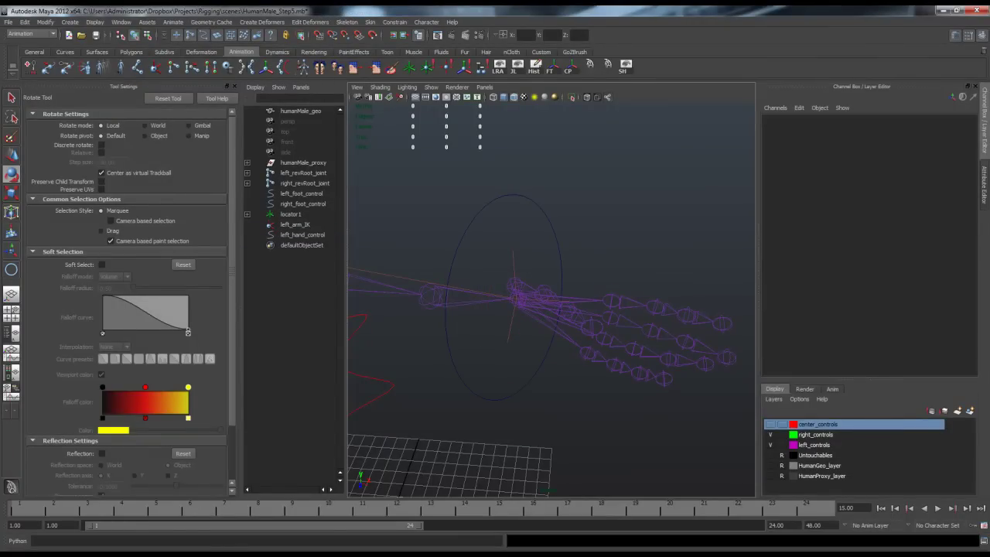
left_click_drag(499, 240, 531, 267)
left_click(510, 213)
left_click_drag(495, 174, 527, 266)
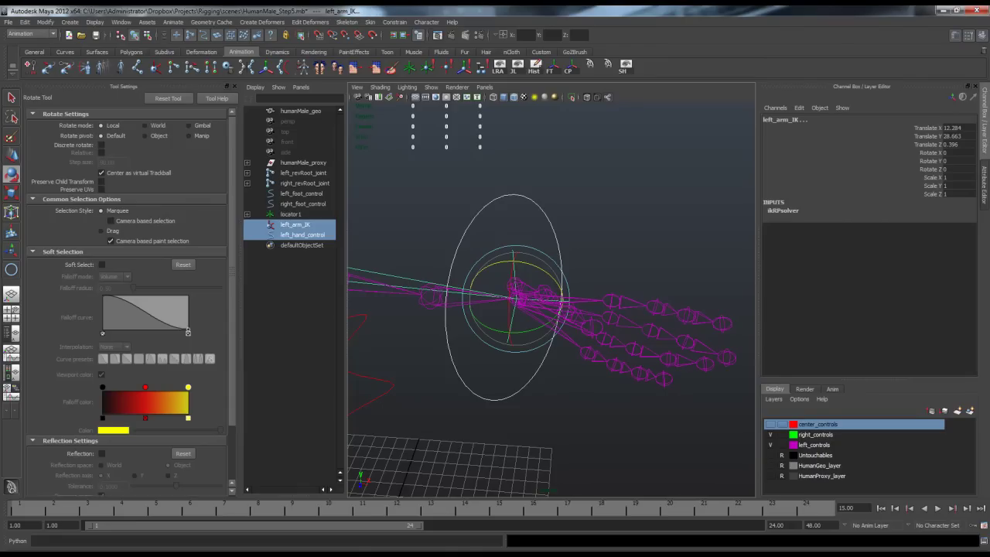
left_click(395, 21)
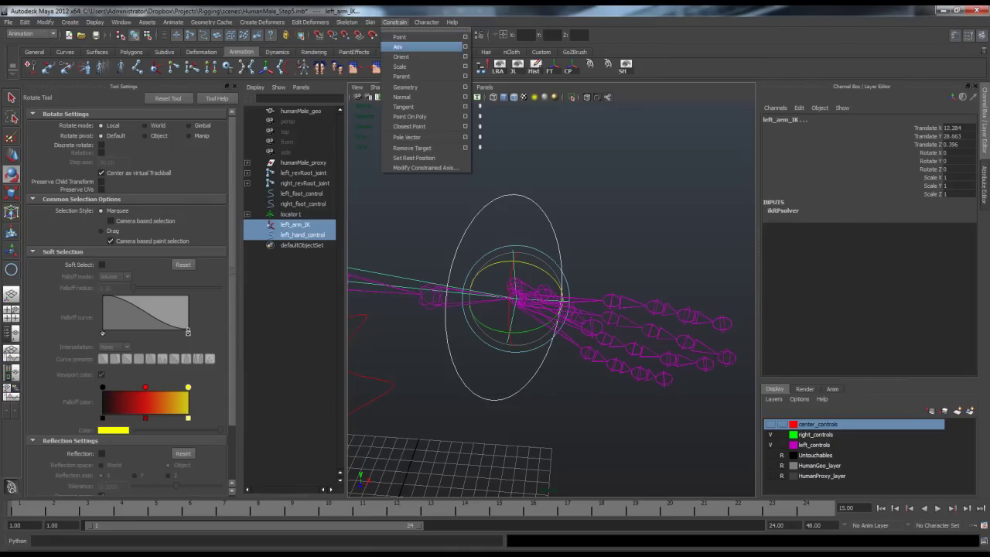
left_click(465, 36)
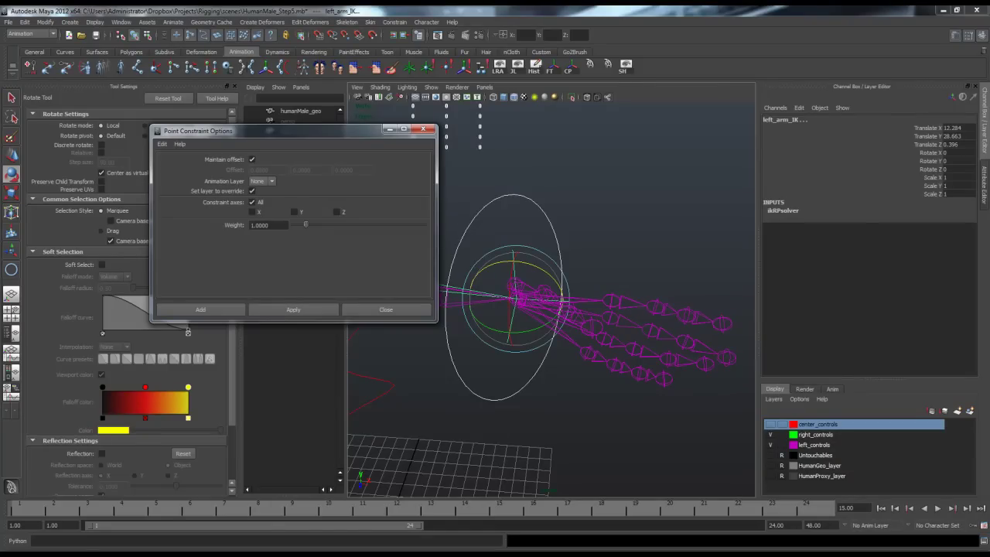
left_click(294, 309)
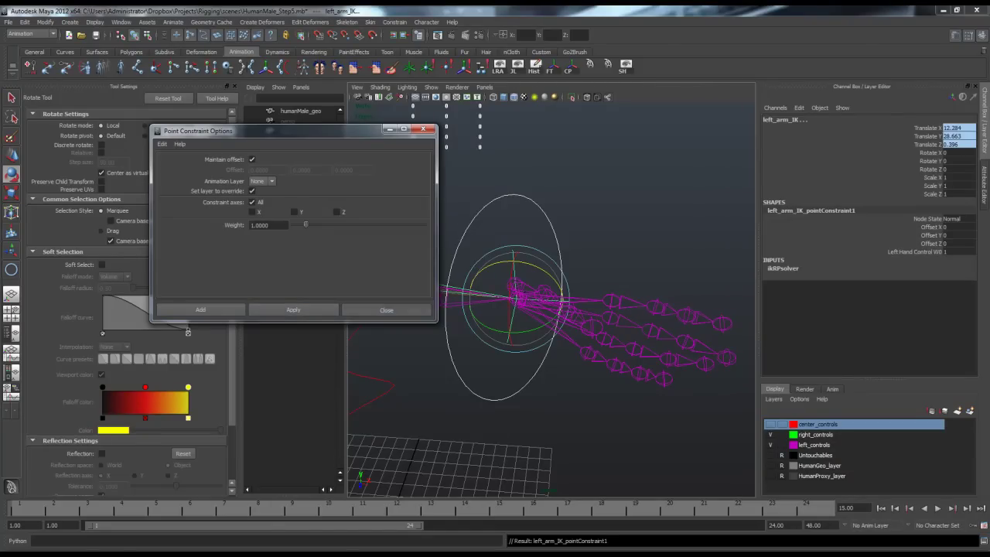
left_click(386, 310)
Test the point constraint by moving left_hand_control so the arm follows, and undo the move.
left_click(391, 336)
left_click(449, 335)
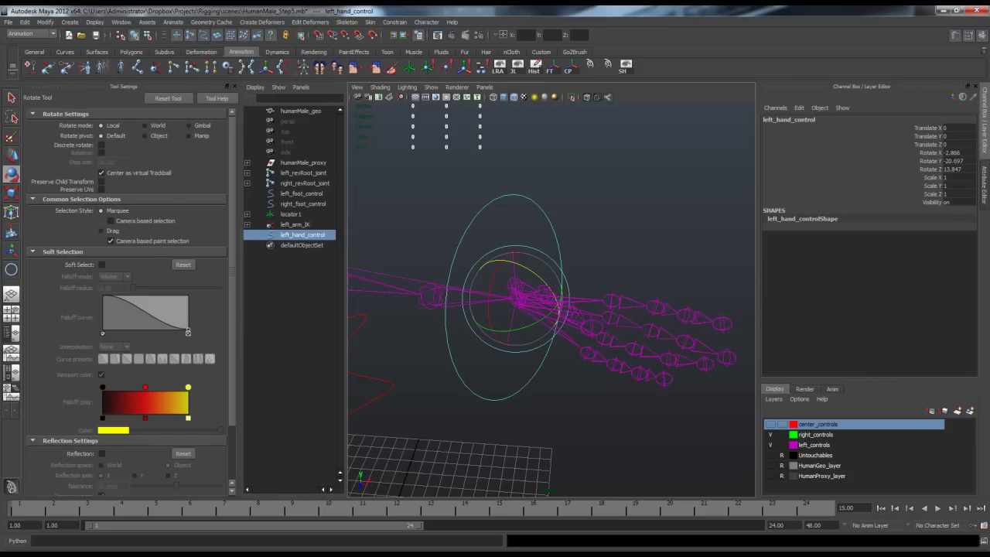
key("w")
left_click_drag(526, 309, 588, 305, "alt")
right_click_drag(587, 306, 495, 305, "alt")
left_click_drag(595, 296, 574, 295)
key("ctrl+z")
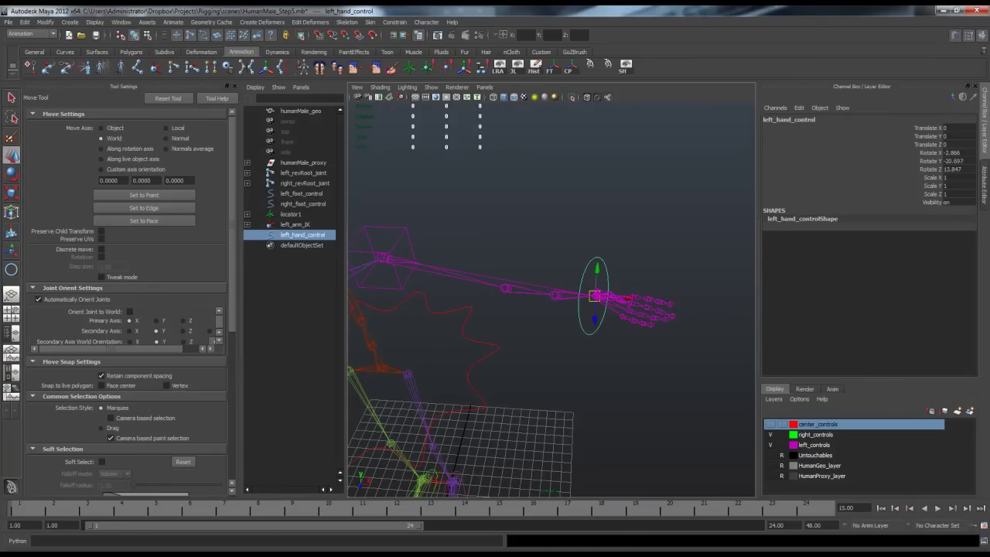
Examine the alignment of left_hand_control with the wrist and hand joints from several angles.
left_click(650, 232)
middle_click_drag(619, 255, 569, 243, "alt")
right_click_drag(570, 242, 680, 249, "alt")
right_click_drag(618, 255, 534, 255, "alt")
left_click_drag(534, 256, 607, 251, "alt")
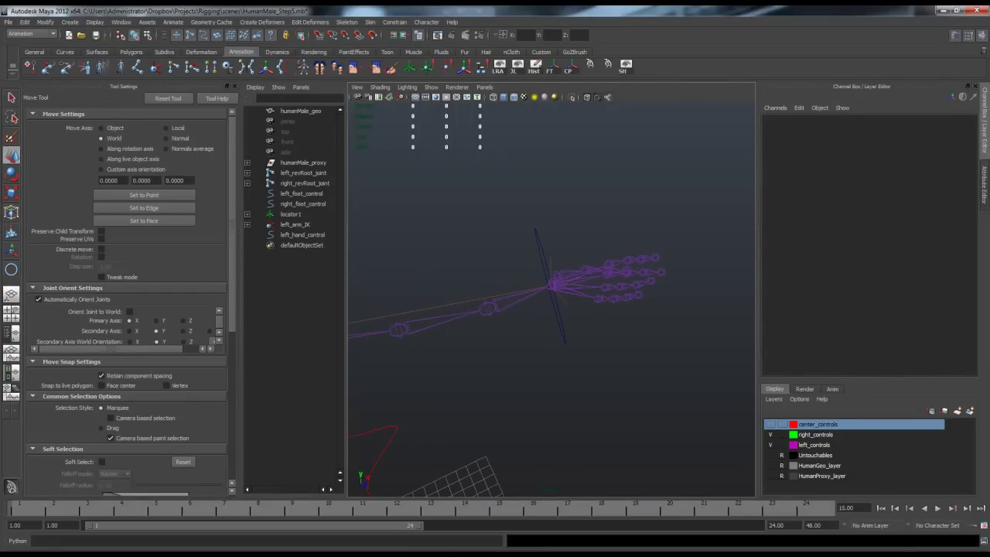
right_click_drag(573, 259, 658, 259, "alt")
left_click_drag(657, 259, 638, 254, "alt")
right_click_drag(638, 254, 526, 253, "alt")
left_click_drag(526, 253, 595, 267, "alt")
right_click_drag(553, 222, 594, 223, "alt")
left_click_drag(594, 223, 633, 191, "alt")
Try rotating left_hand_control around the wrist before it drives the hand, undo the rotations, and clear the selection.
left_click(573, 223)
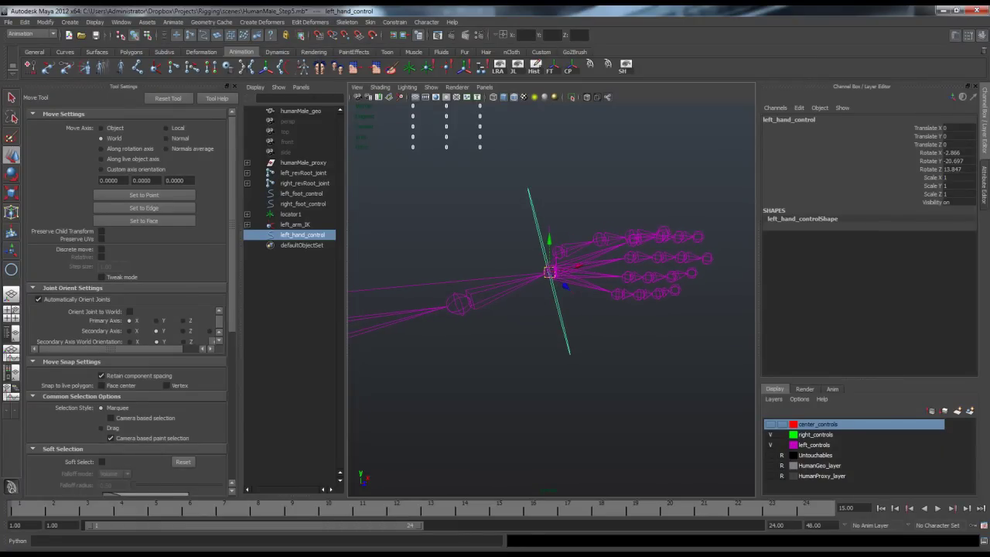
key("e")
left_click_drag(582, 291, 546, 307)
key("ctrl+z")
mouse_move(576, 255)
left_mouse_down("alt")
mouse_move(557, 379)
mouse_move(569, 372)
mouse_move(570, 271)
left_mouse_up("alt")
left_click_drag(579, 225, 516, 243)
key("ctrl+z")
key("ctrl+z")
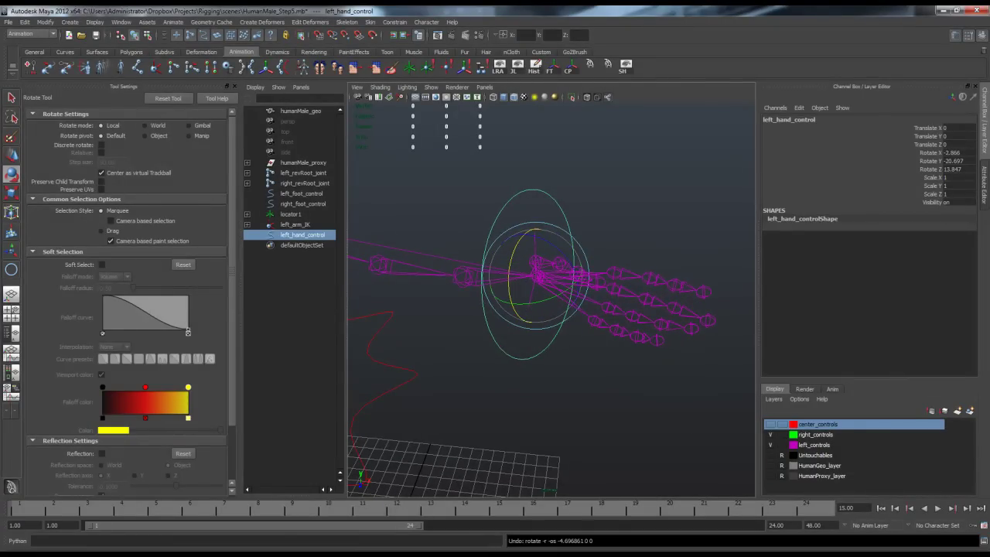
left_click(464, 276)
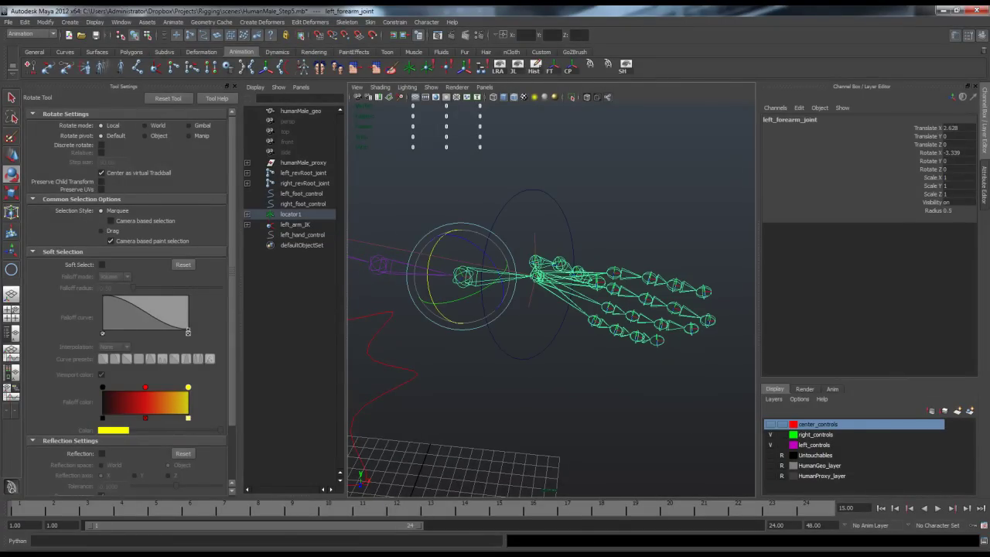
left_click(592, 228)
left_click(572, 238)
Select left_hand_control and add left_wrist_joint to the selection, and open the Orient Constraint options reset to defaults.
middle_click_drag(573, 238, 547, 241, "alt")
key("q")
scroll(503, 270, "up", 3)
left_click_drag(464, 251, 414, 186, "alt")
left_click(441, 215)
left_click_drag(457, 232, 447, 202, "alt")
scroll(479, 247, "up", 3)
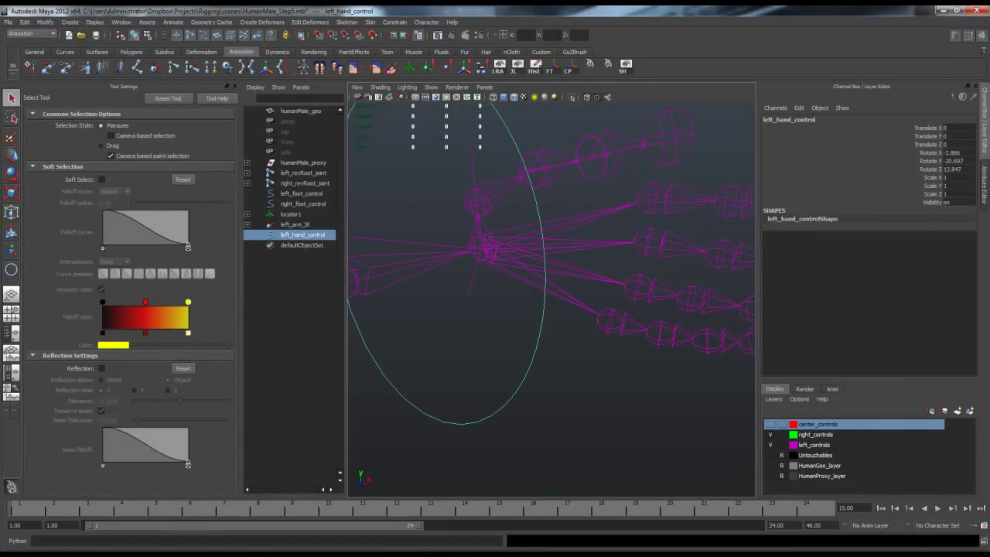
left_click(480, 248, "shift")
scroll(495, 263, "down", 3)
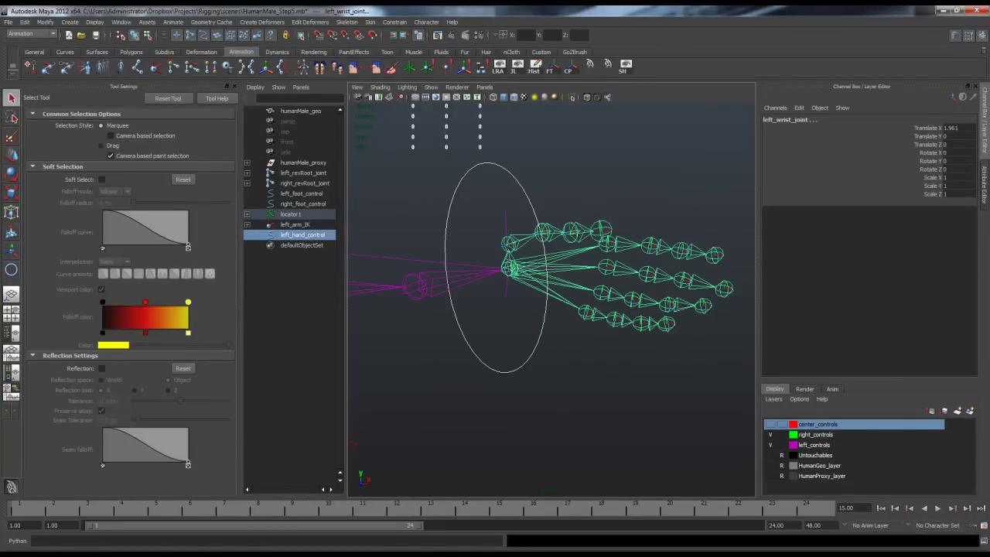
left_click(395, 22)
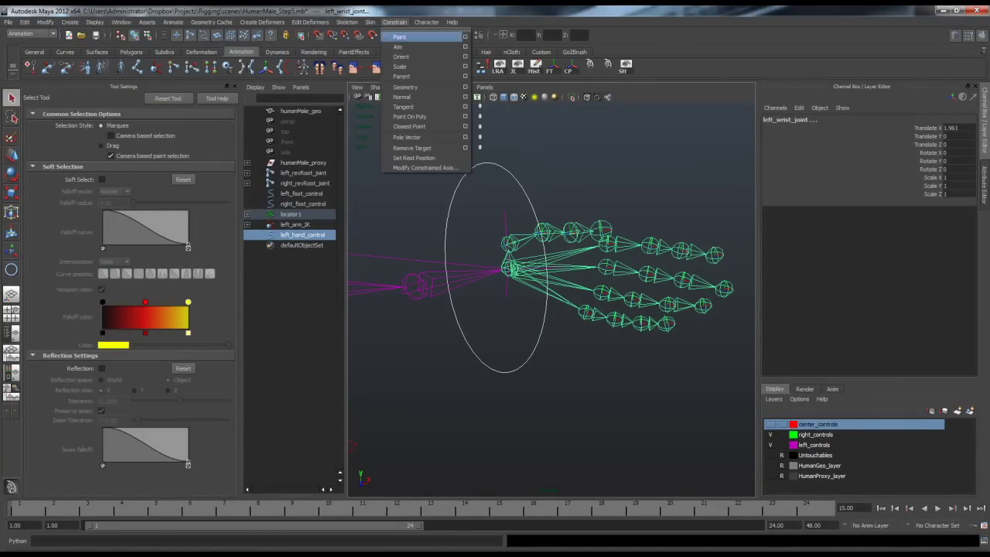
left_click(465, 57)
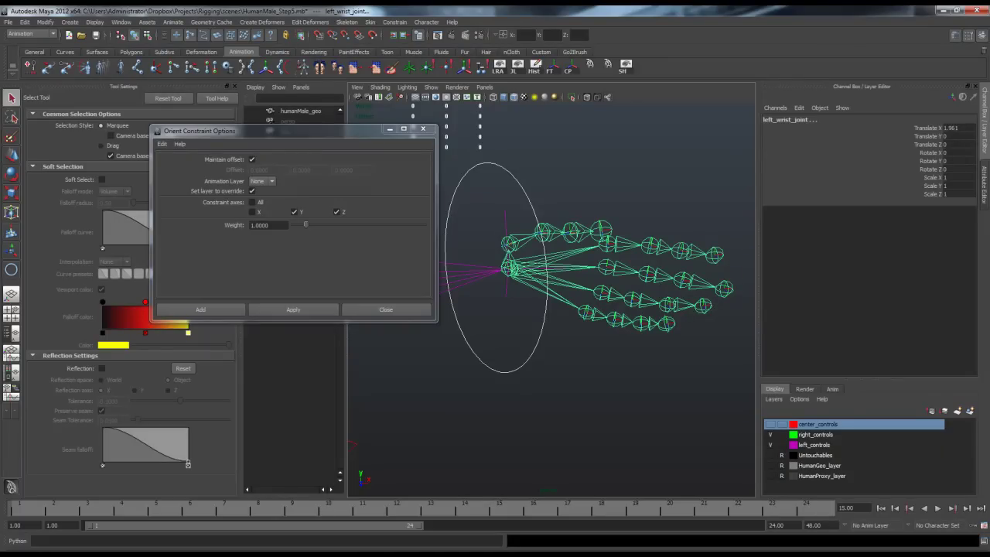
left_click(162, 143)
left_click(186, 163)
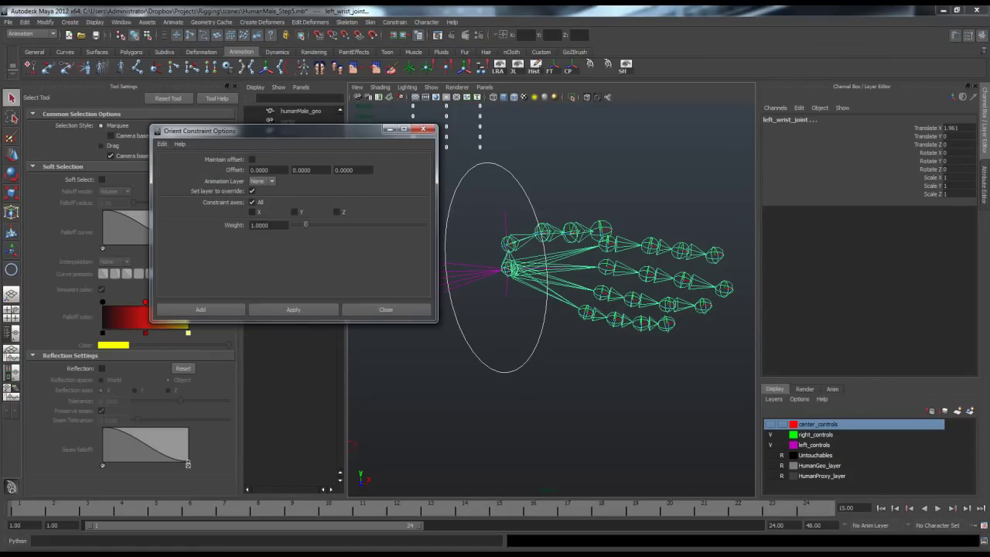
Orient-constrain left_wrist_joint to left_hand_control with Maintain offset on and weight 1, choosing individual axes including Z.
left_click(252, 159)
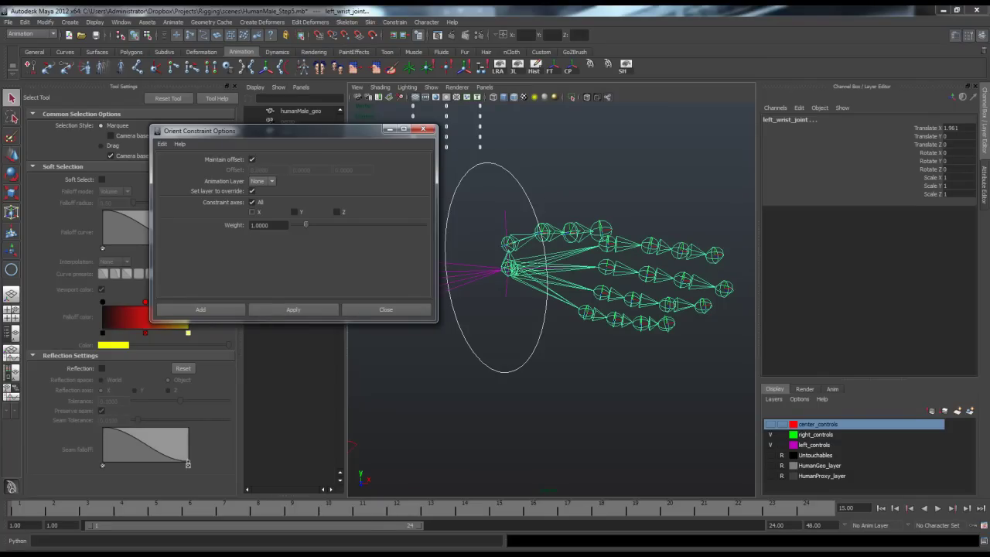
left_click(336, 212)
left_click(293, 310)
left_click(386, 310)
Test the wrist's orient constraint by rotating left_hand_control, undo the rotation, and deselect the control.
left_click_drag(448, 310, 489, 301, "alt")
left_click(471, 290)
key("e")
key("ctrl+z")
mouse_move(461, 201)
left_mouse_down()
mouse_move(493, 217)
mouse_move(423, 218)
mouse_move(458, 206)
left_mouse_up()
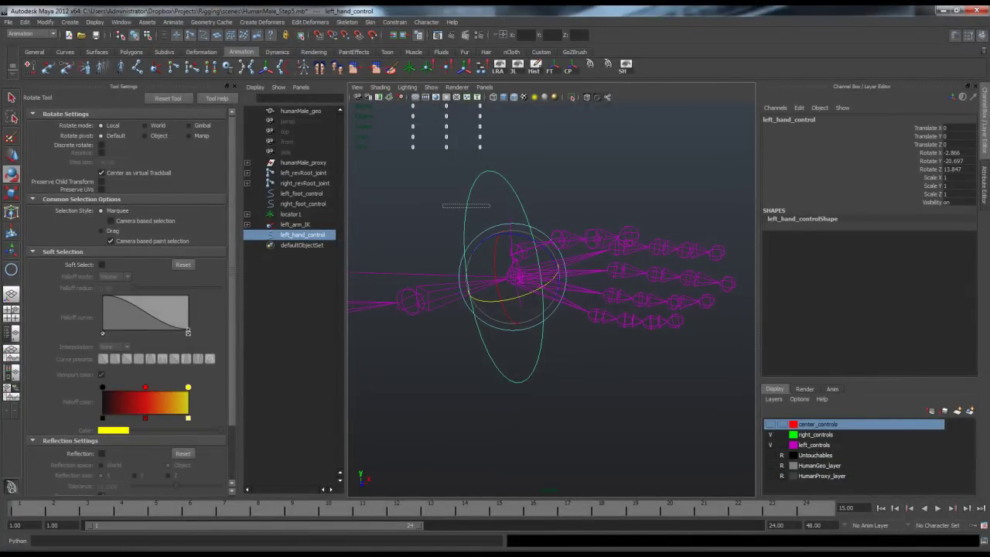
mouse_move(526, 263)
left_mouse_down("alt")
mouse_move(417, 317)
mouse_move(515, 279)
left_mouse_up("alt")
right_click_drag(514, 278, 456, 286, "alt")
mouse_move(518, 278)
left_mouse_down("alt")
mouse_move(456, 325)
mouse_move(503, 290)
left_mouse_up("alt")
right_click_drag(503, 290, 564, 290, "alt")
left_click_drag(565, 290, 584, 273, "alt")
left_click(603, 209)
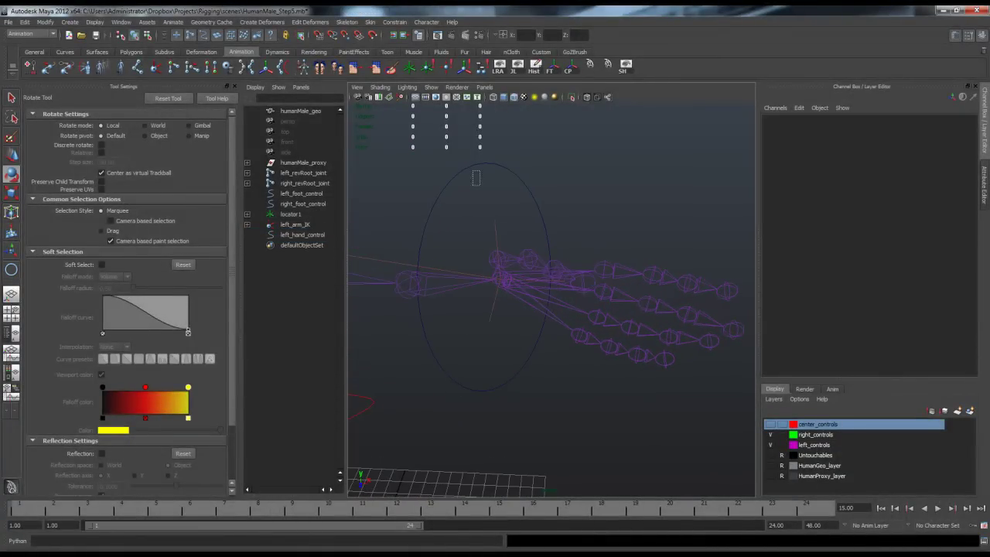
Test the arm's response by moving left_hand_control again, and undo the move.
left_click(476, 176)
left_click_drag(510, 278, 564, 302, "alt")
key("ctrl+z")
left_click(580, 363)
left_click_drag(580, 364, 488, 364, "alt")
left_click_drag(461, 359, 473, 391)
key("w")
mouse_move(510, 276)
left_mouse_down()
mouse_move(512, 264)
mouse_move(501, 281)
left_mouse_up()
key("ctrl+z")
Test-rotate left_hand_control about its Y axis by roughly 36.5 degrees and undo the rotation.
left_click(488, 359)
mouse_move(487, 360)
left_mouse_down("alt")
mouse_move(553, 357)
mouse_move(414, 365)
mouse_move(481, 363)
mouse_move(468, 368)
mouse_move(464, 359)
mouse_move(504, 357)
mouse_move(489, 355)
left_mouse_up("alt")
left_click_drag(580, 433, 588, 434, "alt")
key("e")
left_click_drag(603, 267, 611, 310)
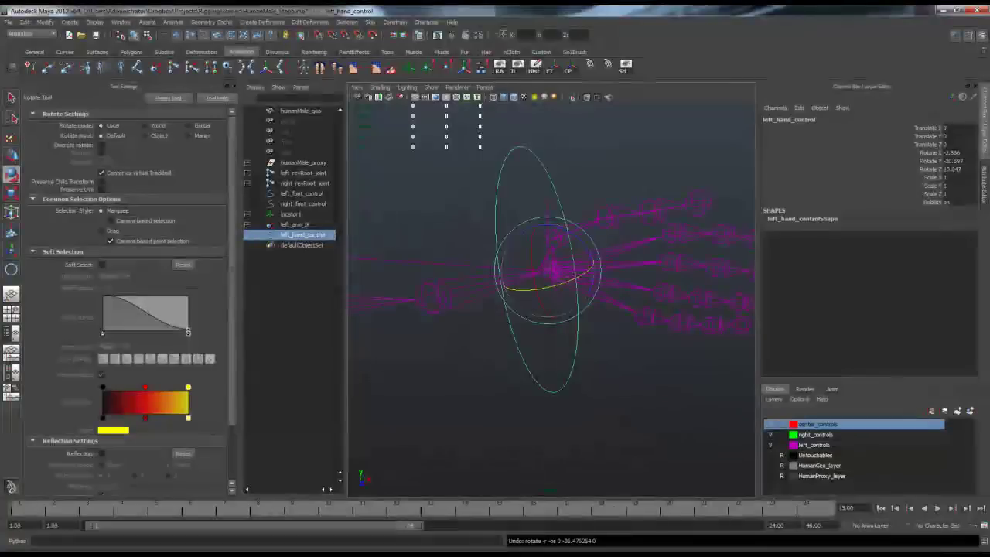
Highlight the X, Y and Z rotation values of left_hand_control and bring up its rotation limit settings.
left_click_drag(958, 152, 957, 170)
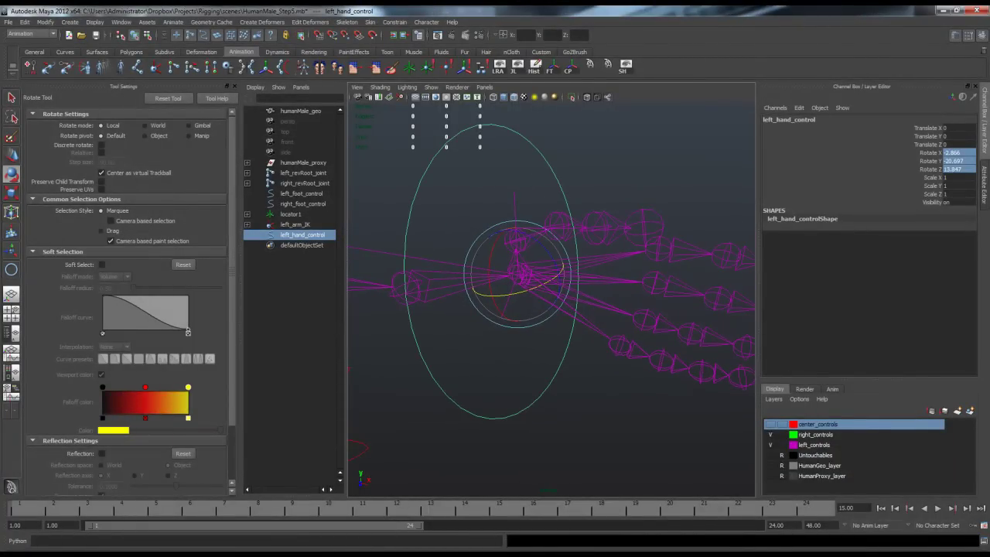
left_click_drag(534, 298, 565, 280, "alt")
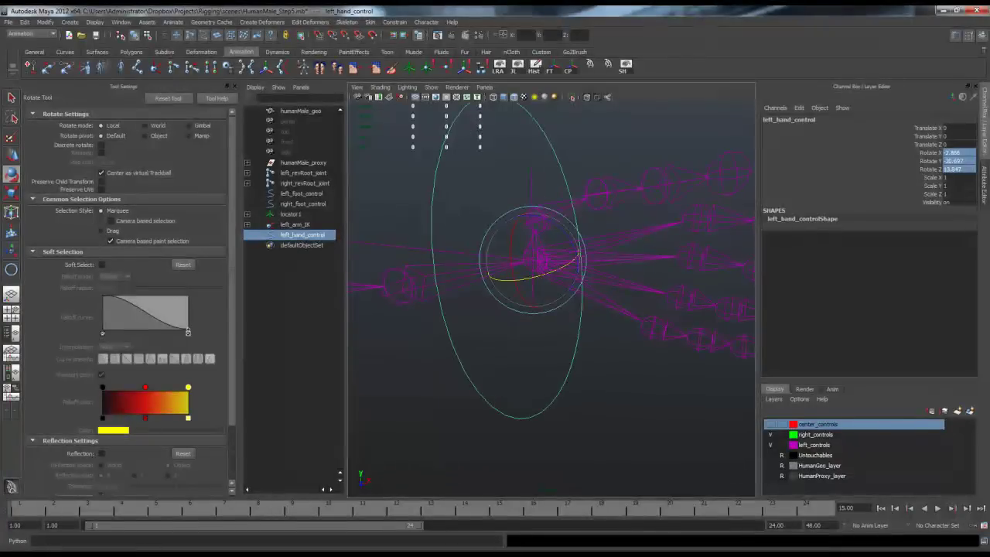
key("ctrl+a")
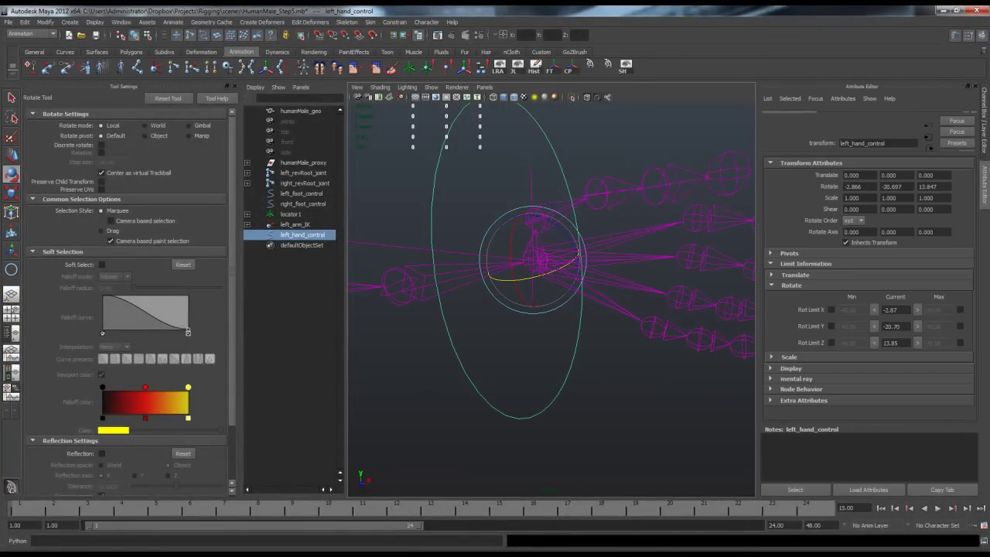
mouse_move(580, 280)
left_mouse_down("alt")
mouse_move(611, 280)
mouse_move(594, 270)
mouse_move(570, 284)
left_mouse_up("alt")
scroll(570, 283, "down", 2)
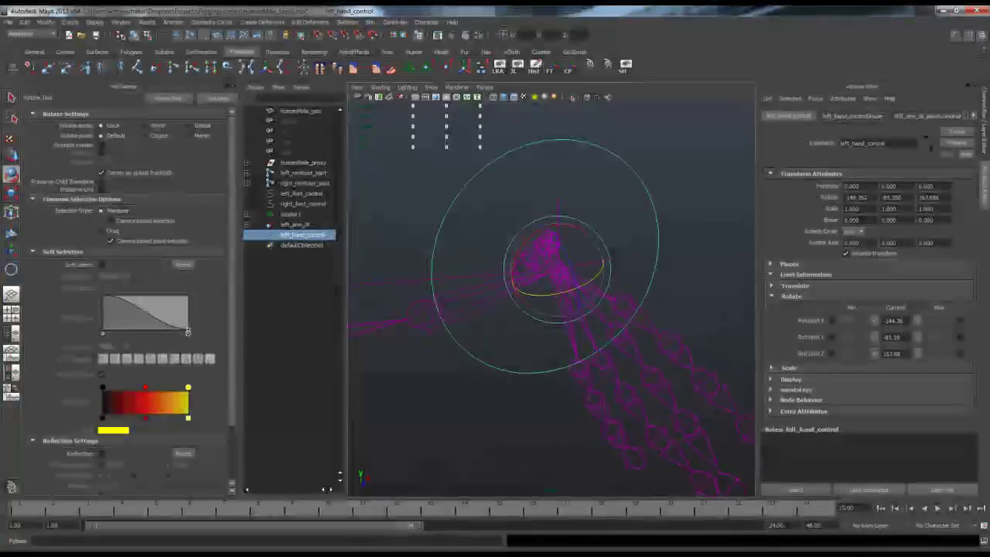
Rotate left_hand_control to bend the hand to about -86.91 in Y and enable that as its minimum Y rotation limit.
left_click_drag(560, 293, 546, 295)
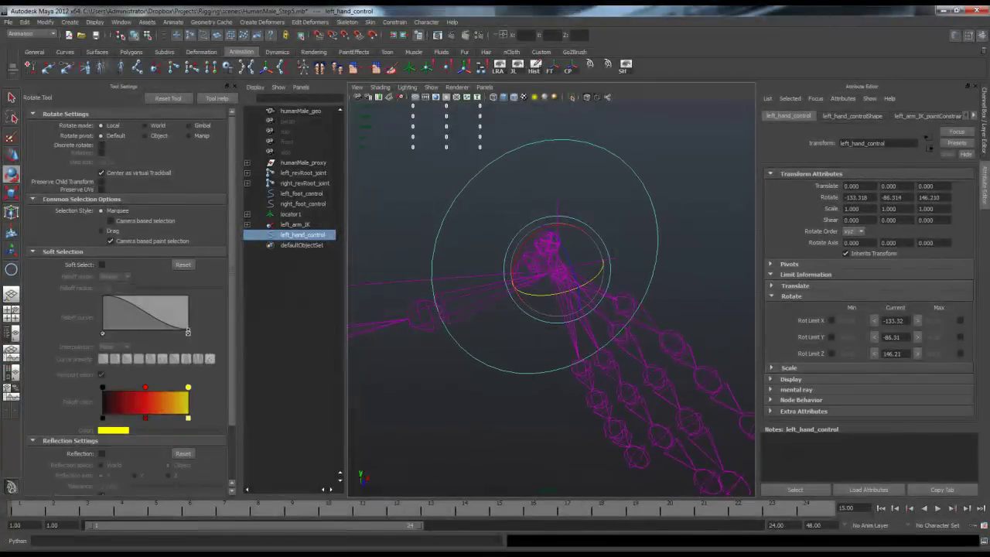
left_click_drag(551, 310, 542, 371, "alt")
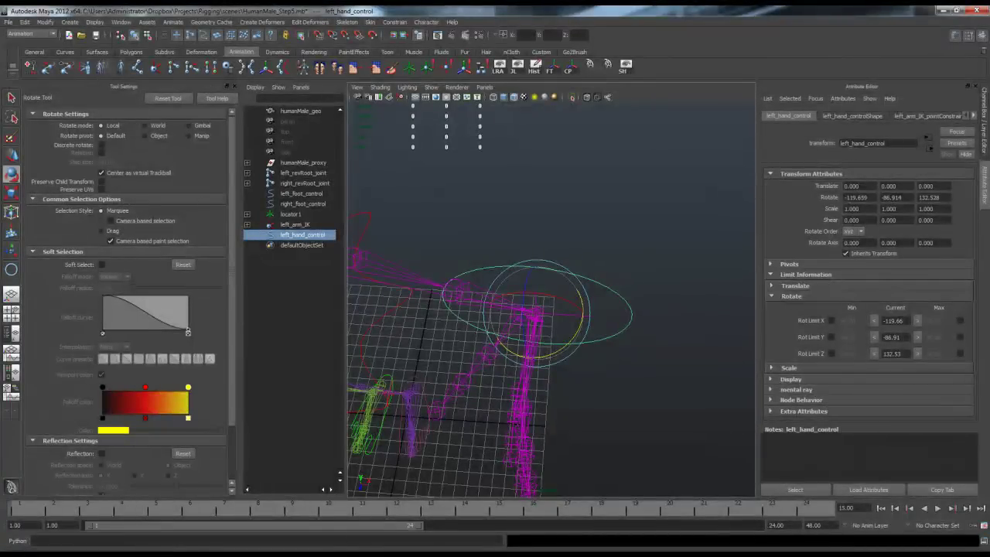
left_click_drag(551, 324, 551, 263, "alt")
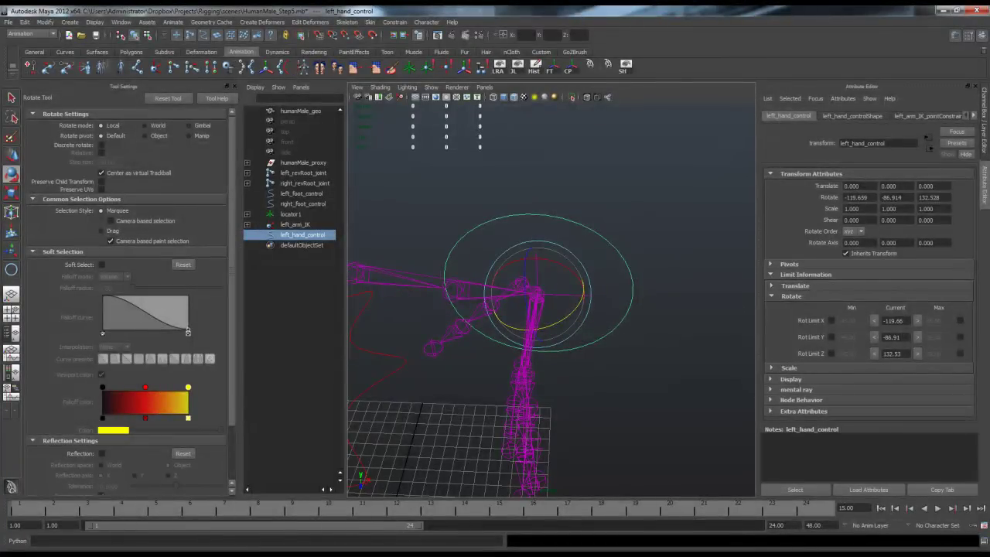
left_click(831, 337)
Bend the hand the opposite way to about 63.33 in Y and enable that as left_hand_control's maximum Y rotation limit.
left_click_drag(535, 330, 608, 298)
left_click_drag(573, 310, 592, 308, "alt")
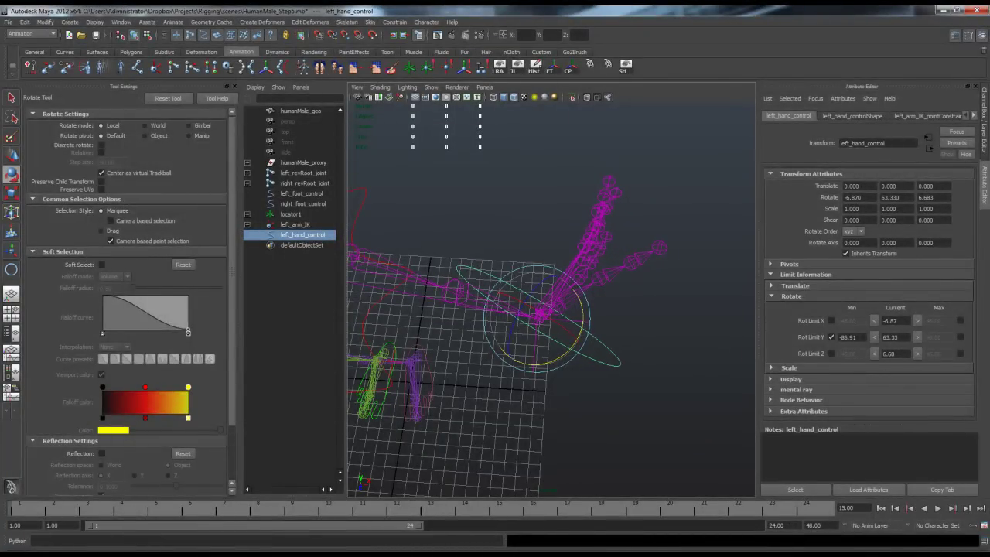
left_click(959, 337)
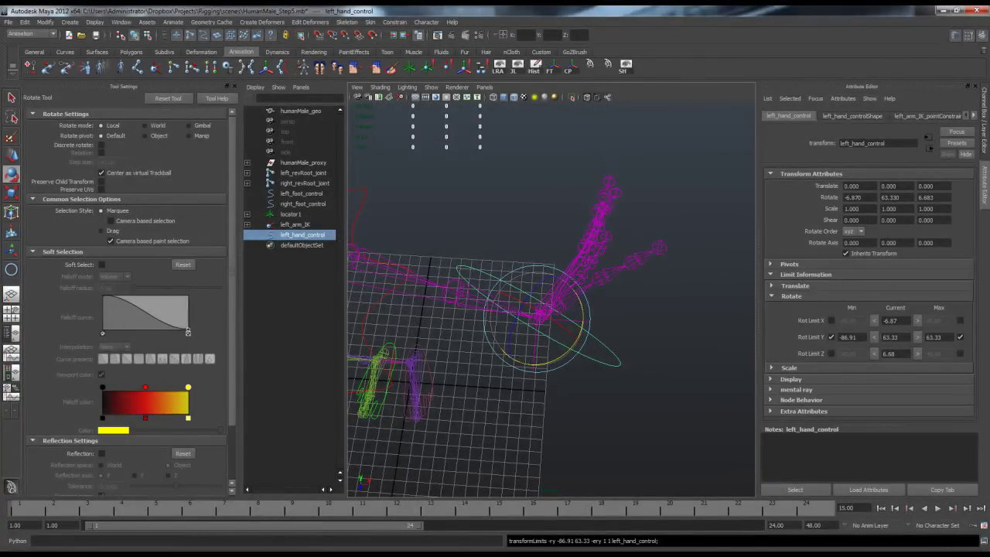
Test the Y rotation limits by rotating left_hand_control back through its range, and undo the test.
left_click_drag(551, 383, 560, 342, "alt")
left_click_drag(582, 322, 526, 347)
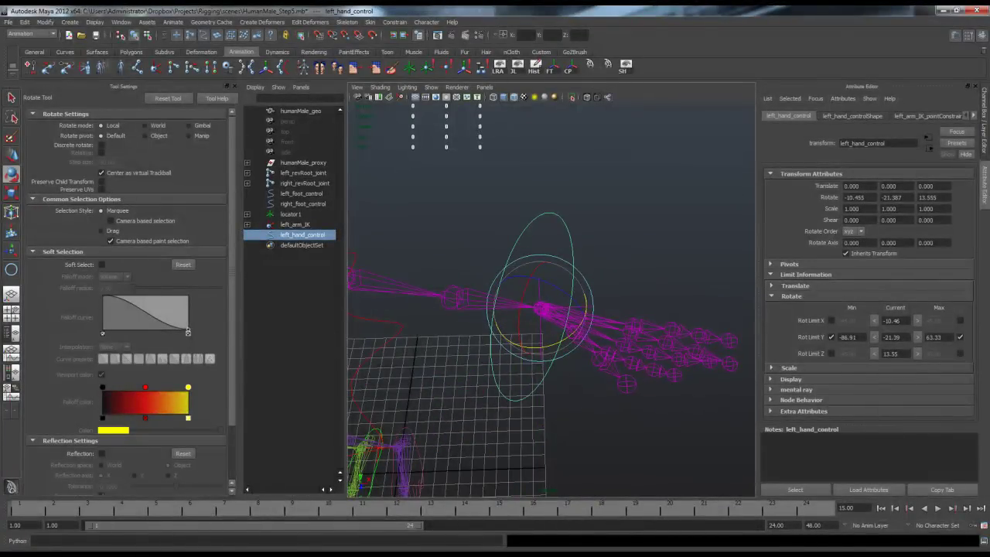
left_click_drag(583, 333, 542, 280, "alt")
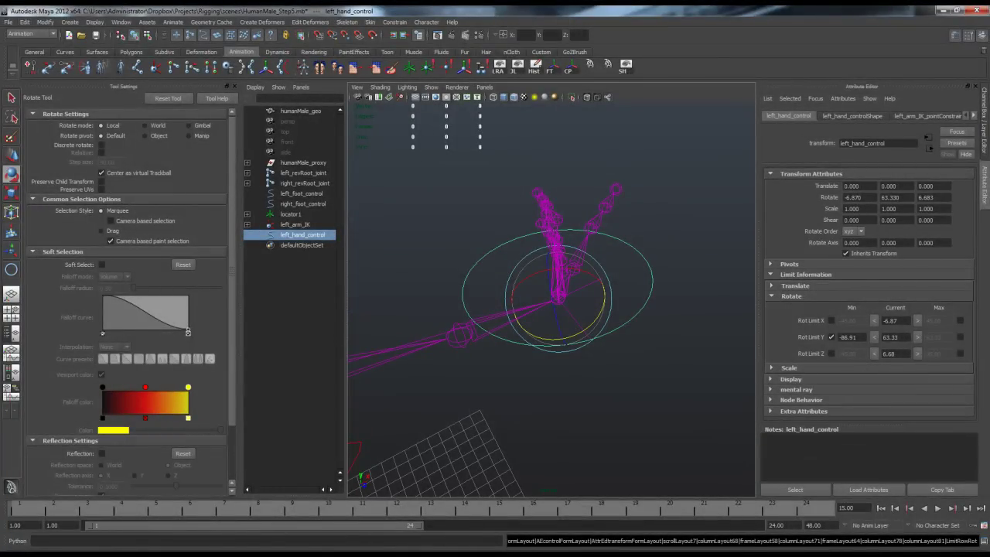
Redo the maximum Y rotation limit of 63.33 and set left_hand_control's current Y rotation to -20.697.
left_click(25, 22)
left_click(58, 47)
left_click_drag(899, 337, 882, 337)
type("-20.697")
key("Return")
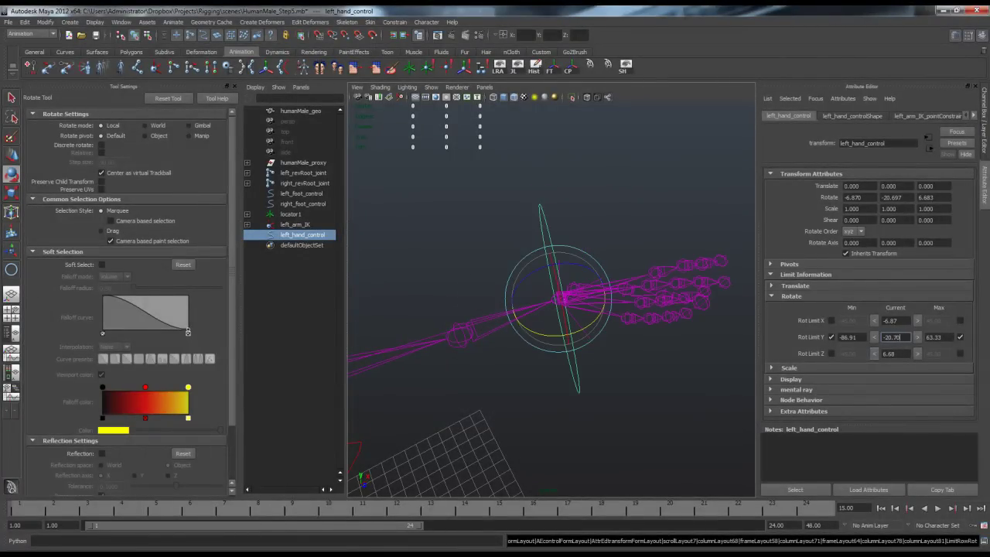
Rotate left_hand_control up and down in Z, enabling a maximum limit of about 64.86 and a minimum of about -36.81.
left_click_drag(573, 332, 499, 303, "alt")
left_click(619, 410)
scroll(551, 294, "down", 5)
mouse_move(603, 310)
left_mouse_down("alt")
mouse_move(464, 313)
mouse_move(600, 307)
left_mouse_up("alt")
scroll(550, 294, "up", 3)
left_click_drag(533, 341, 548, 354)
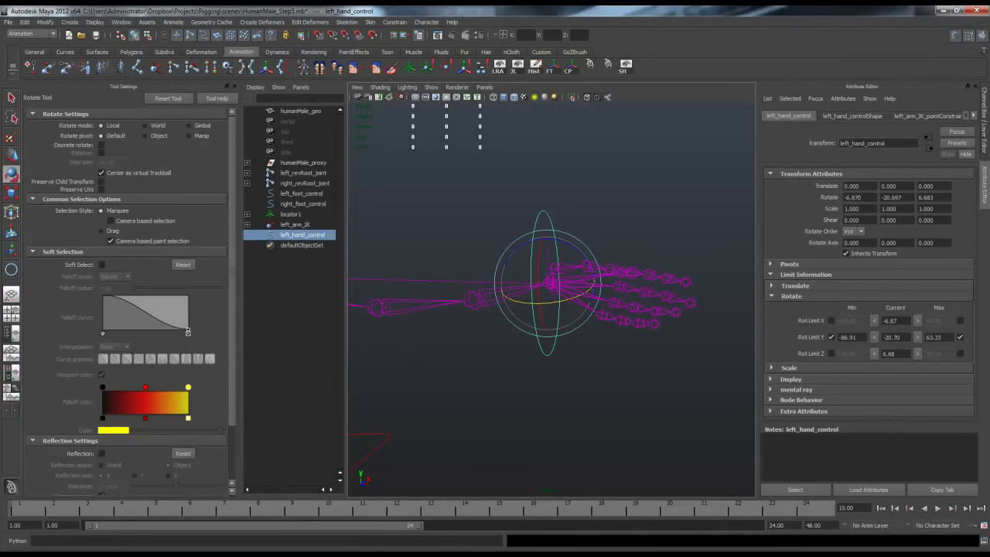
left_click_drag(548, 325, 588, 323, "alt")
scroll(549, 290, "up", 2)
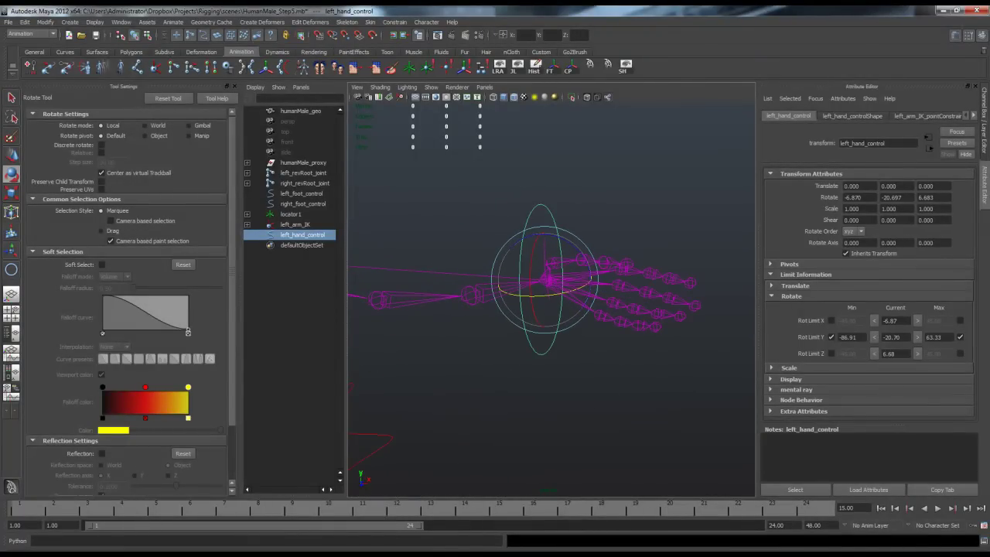
left_click_drag(568, 242, 524, 238)
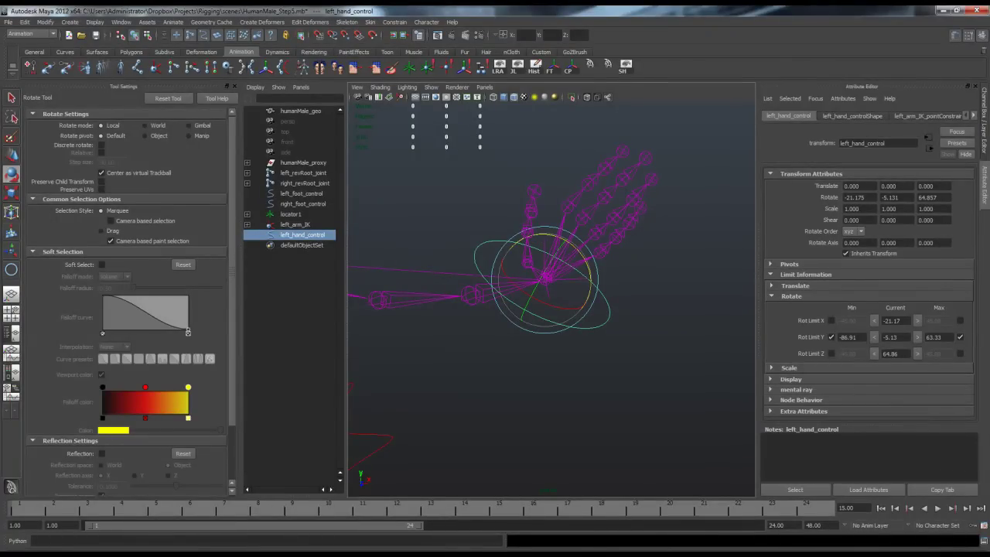
left_click(960, 353)
left_click_drag(546, 234, 588, 290)
left_click(831, 353)
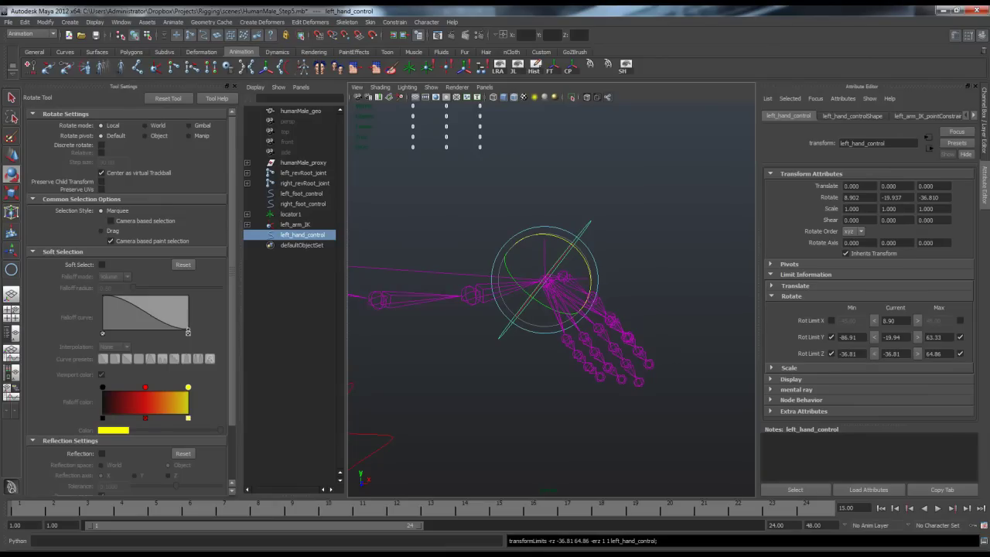
Set left_hand_control's current Z rotation to 13.847 and deselect the control.
left_click_drag(902, 353, 882, 354)
type("1")
key("Return")
left_click(658, 201)
left_click_drag(618, 232, 563, 311, "alt")
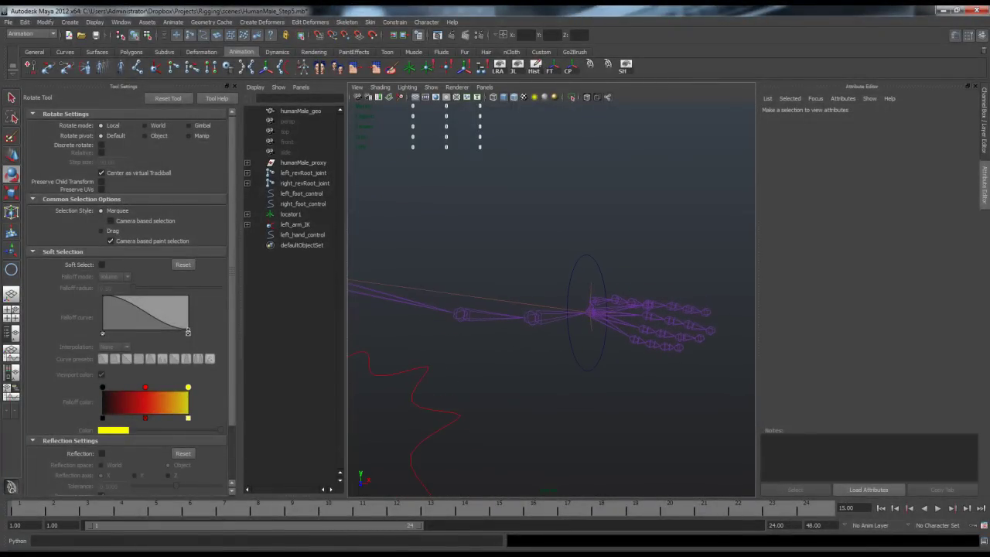
Test the Rotate Z and Rotate Y channels of left_hand_control against their limits, undo the changes, and deselect it.
left_click_drag(541, 398, 514, 410, "alt")
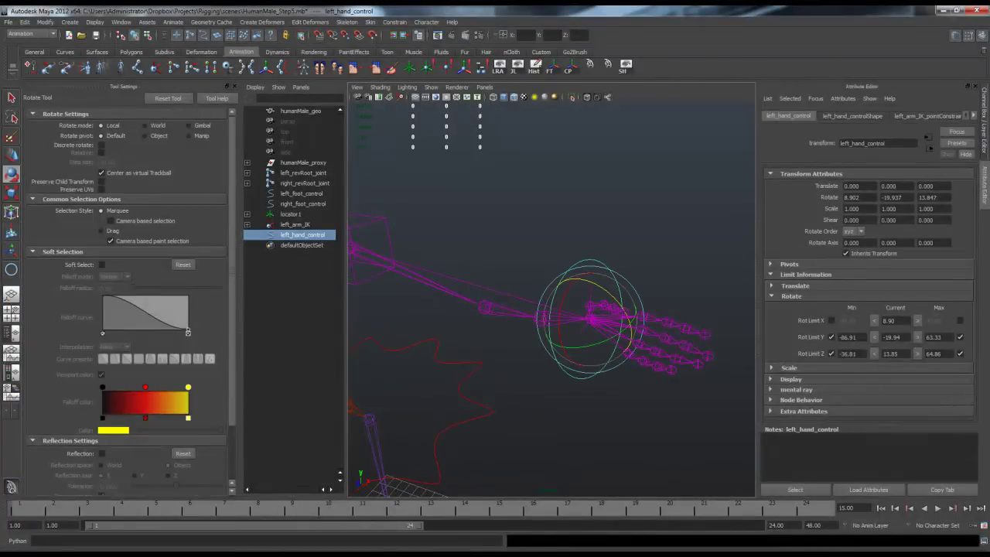
key("ctrl+a")
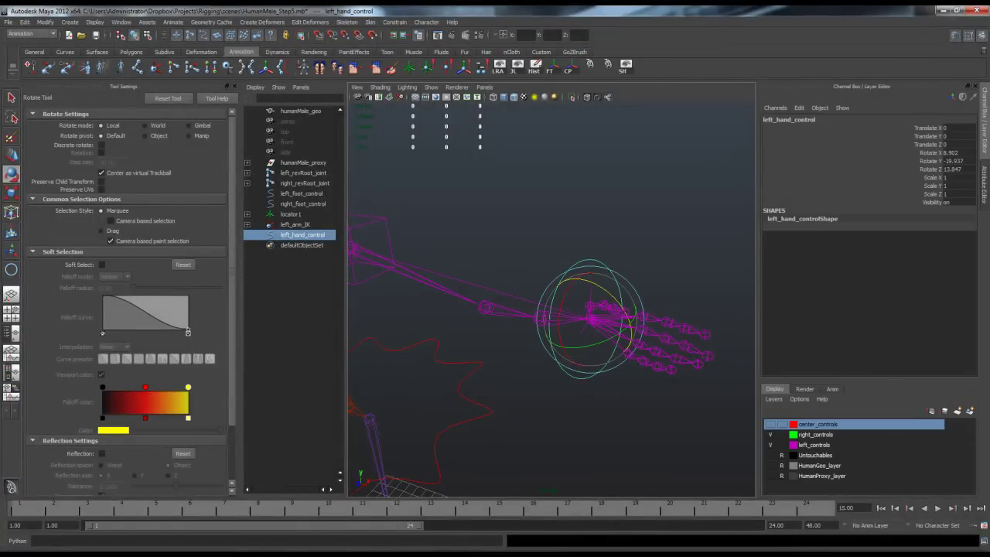
left_click(930, 169)
middle_click_drag(588, 371, 535, 371)
key("ctrl+z")
left_click(930, 161)
key("ctrl+z")
left_click(665, 418)
left_click_drag(619, 386, 565, 364, "alt")
right_click_drag(564, 364, 642, 364, "alt")
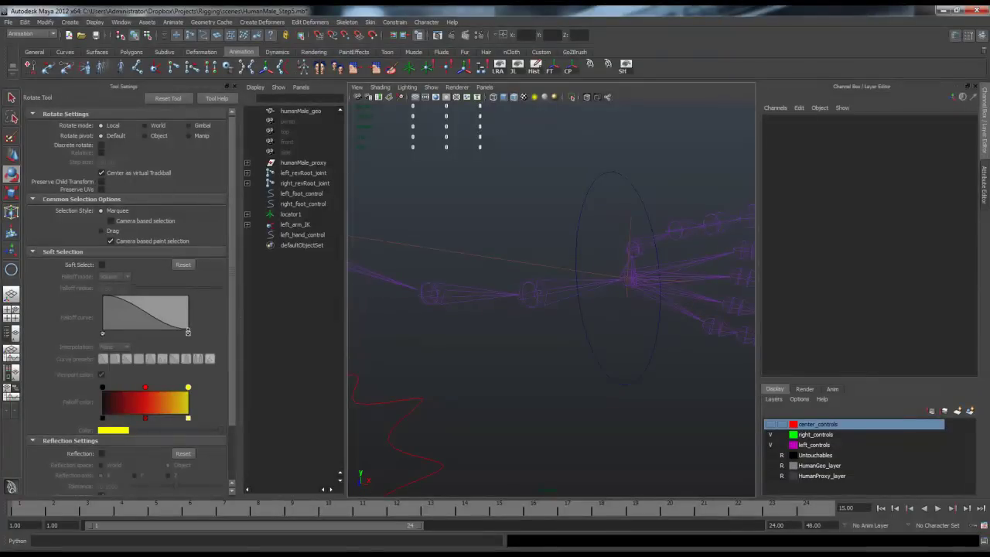
Test twisting left_hand_control about its X axis at the wrist, undo each rotation, and deselect the control.
left_click(302, 234)
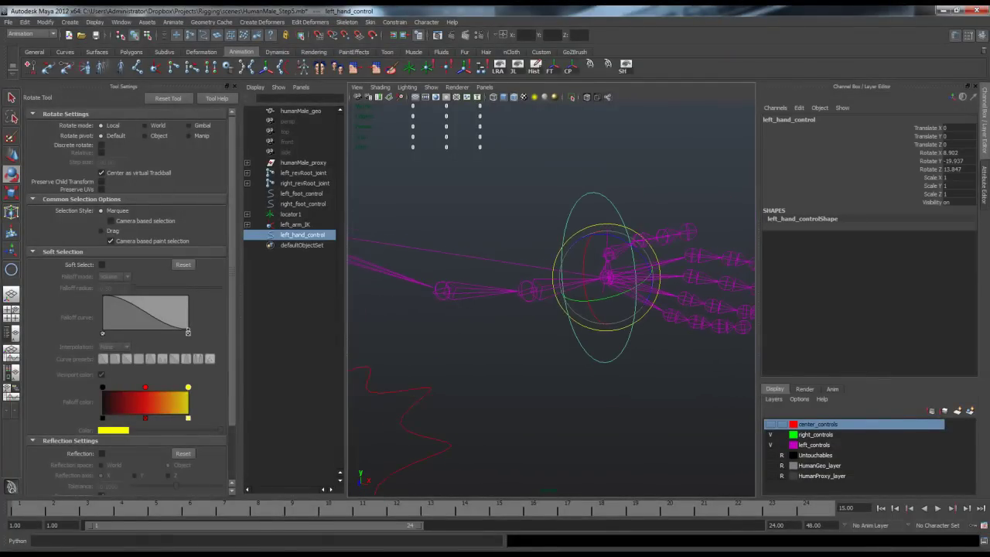
left_click_drag(582, 286, 601, 324)
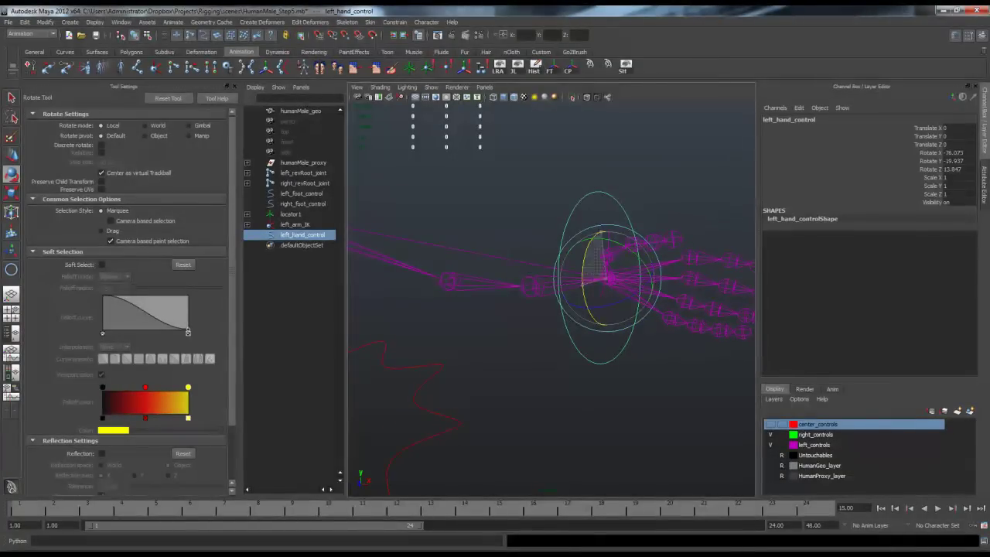
key("ctrl+z")
left_click(510, 363)
left_click_drag(510, 363, 530, 362, "alt")
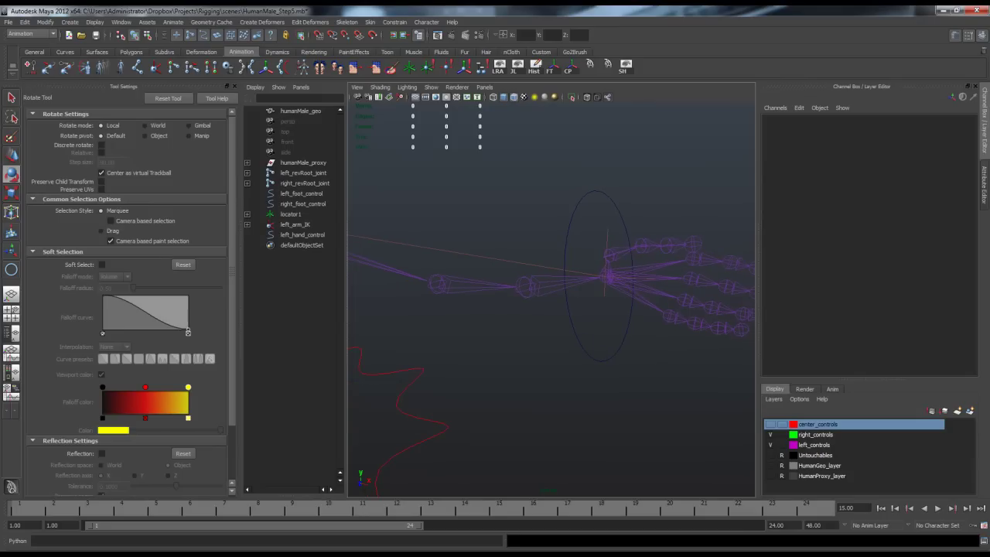
left_click_drag(566, 307, 591, 323)
left_click_drag(586, 280, 605, 322)
key("ctrl+z")
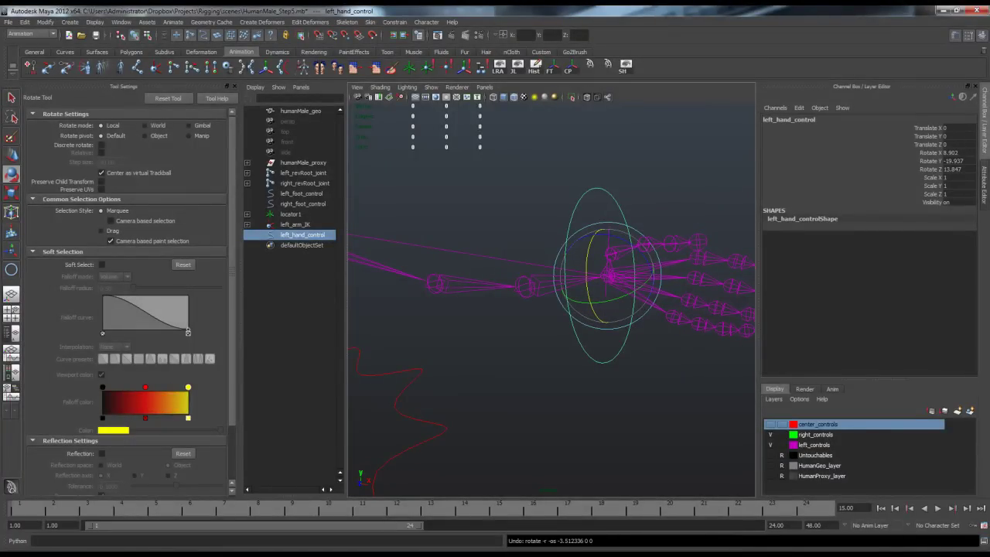
left_click(513, 364)
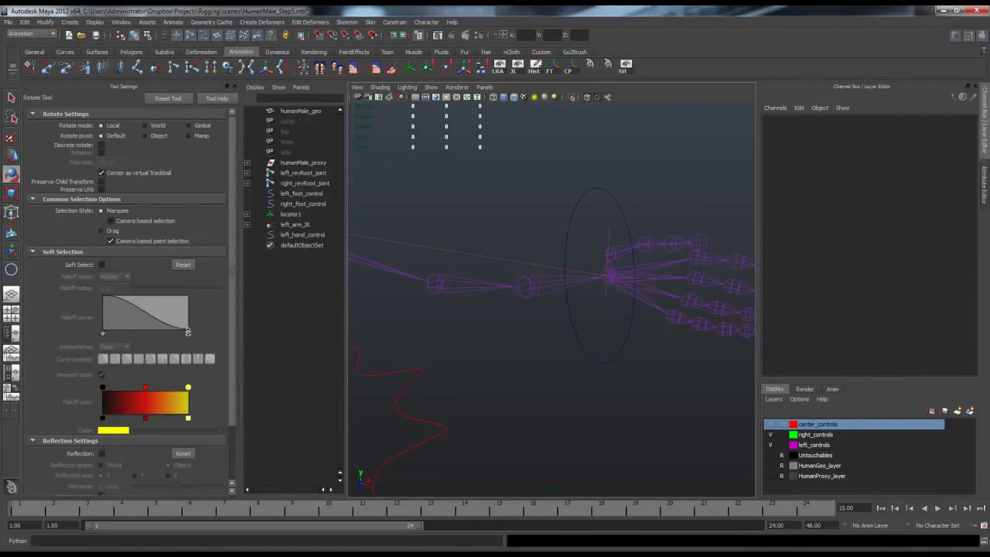
Test the X rotation of left_hand_control again while inspecting the forearm and wrist joints from different angles, and undo it.
left_click(571, 319)
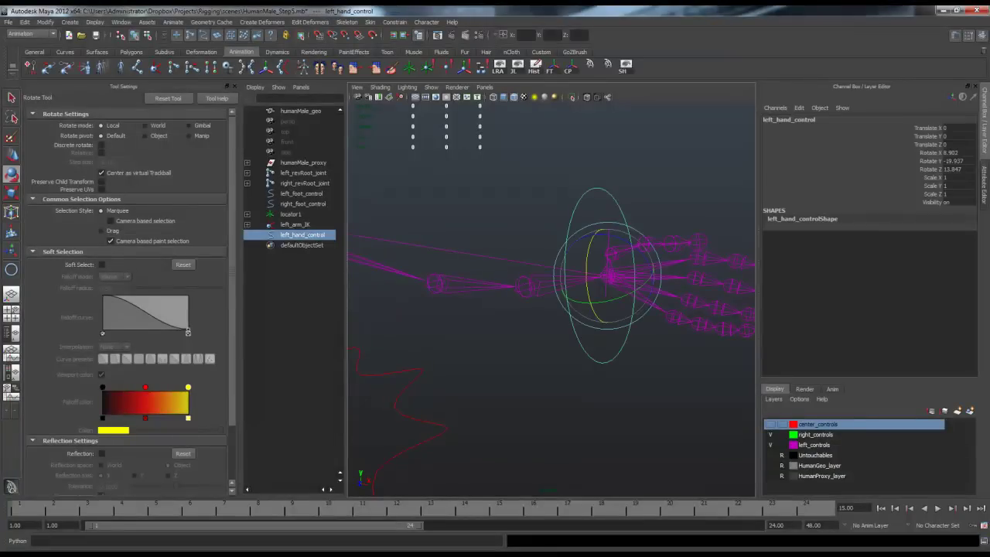
key("ctrl+z")
left_click(571, 319)
middle_click_drag(572, 319, 575, 298, "alt")
left_click(526, 348)
scroll(551, 289, "down", 2)
left_click_drag(551, 290, 514, 326, "alt")
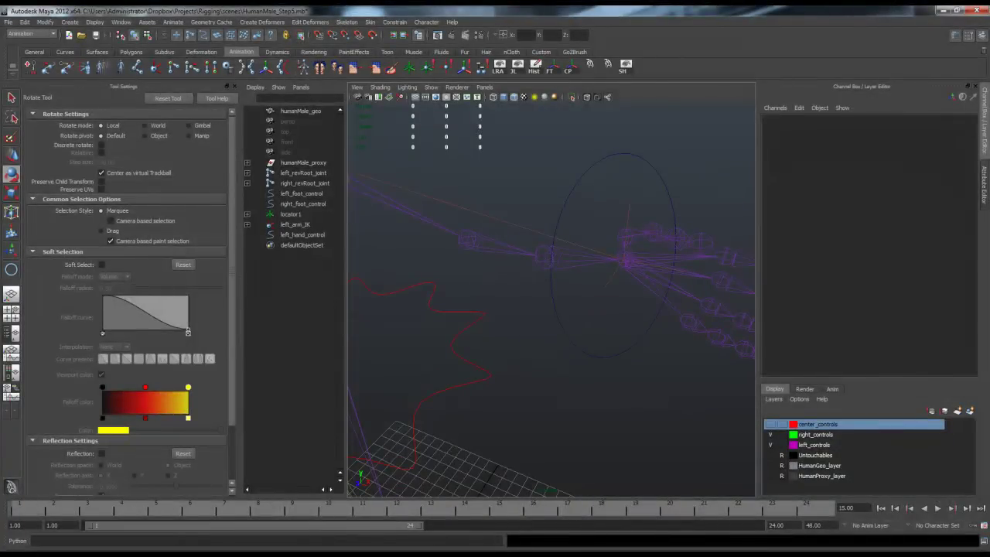
left_click_drag(557, 183, 580, 202)
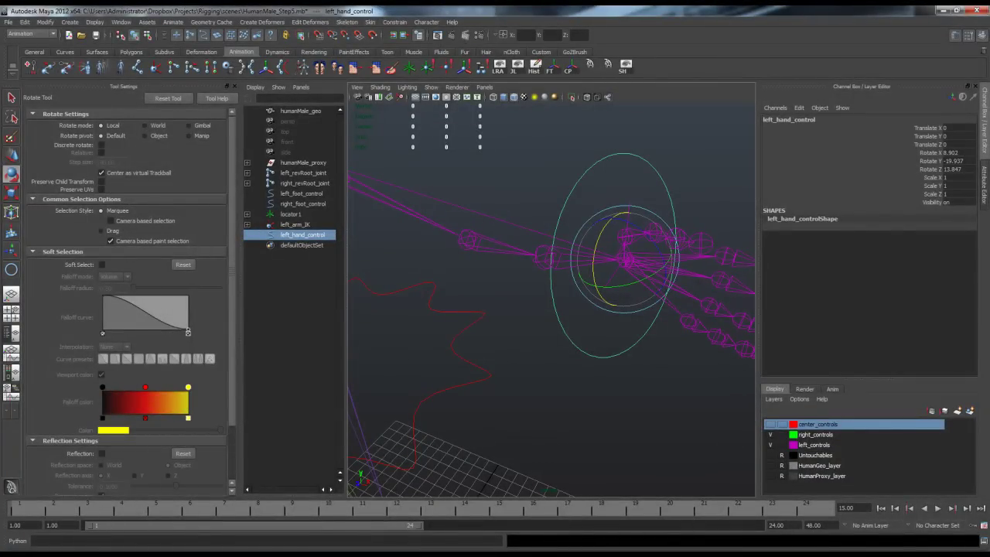
mouse_move(603, 228)
left_mouse_down()
mouse_move(592, 274)
mouse_move(601, 225)
mouse_move(638, 202)
mouse_move(617, 220)
left_mouse_up()
key("ctrl+z")
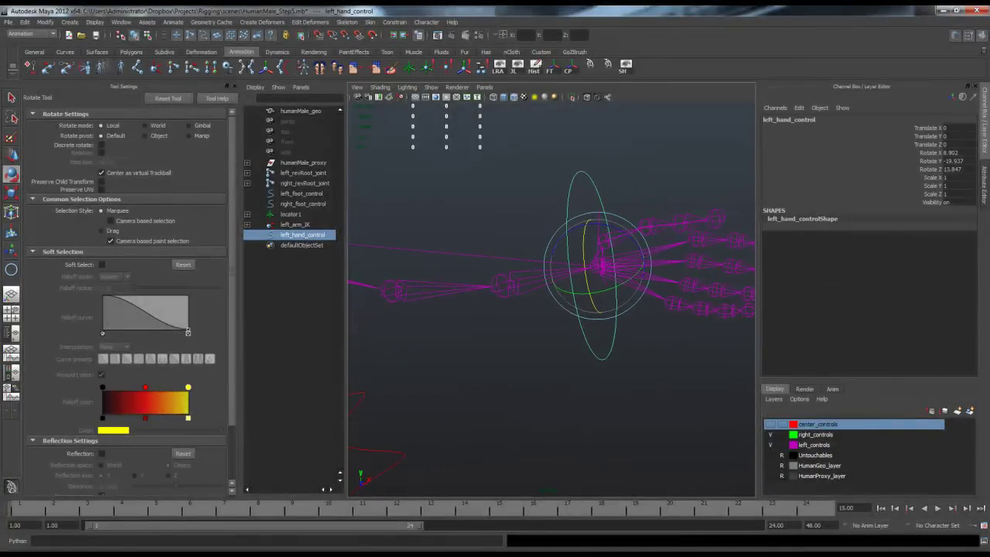
left_click_drag(617, 220, 592, 221, "alt")
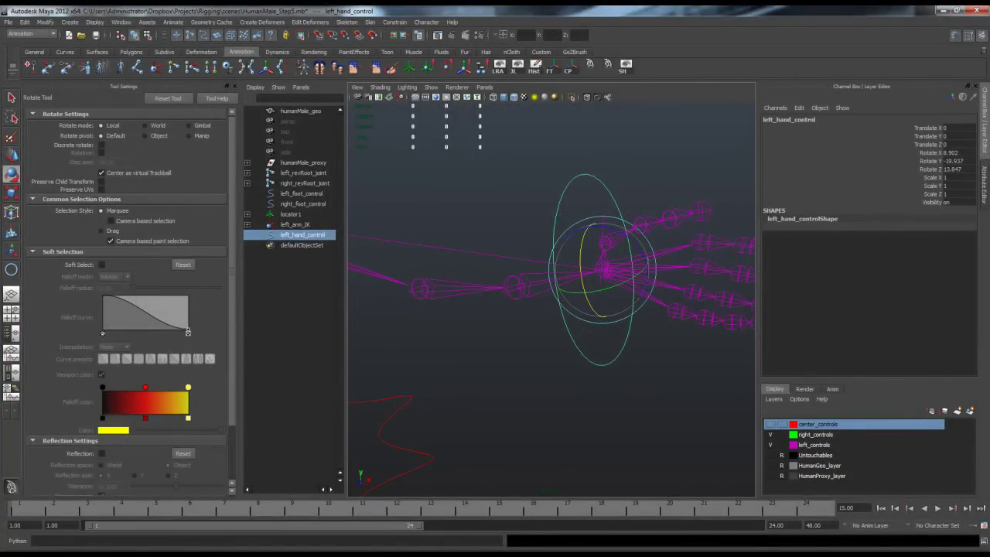
Test the Y rotation of left_hand_control back and forth, undo the rotations, and deselect the control.
left_click_drag(572, 298, 514, 304, "alt")
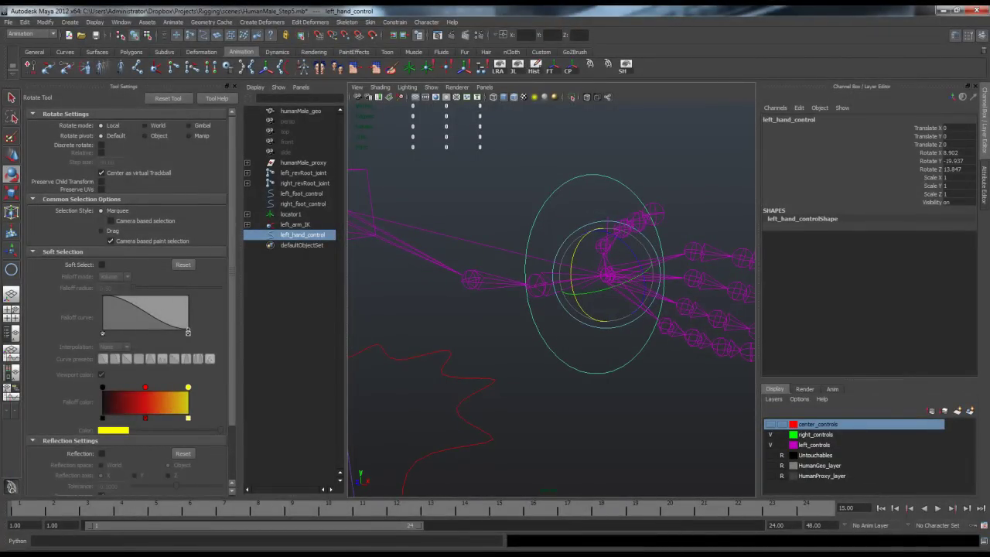
mouse_move(603, 289)
left_mouse_down()
mouse_move(569, 297)
mouse_move(614, 283)
mouse_move(592, 291)
mouse_move(611, 292)
left_mouse_up()
key("ctrl+z")
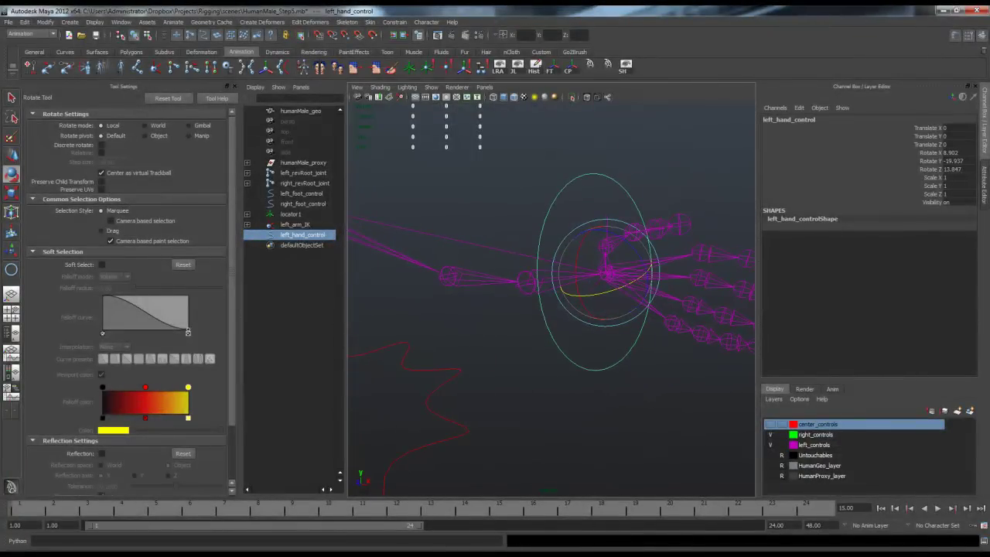
key("ctrl+z")
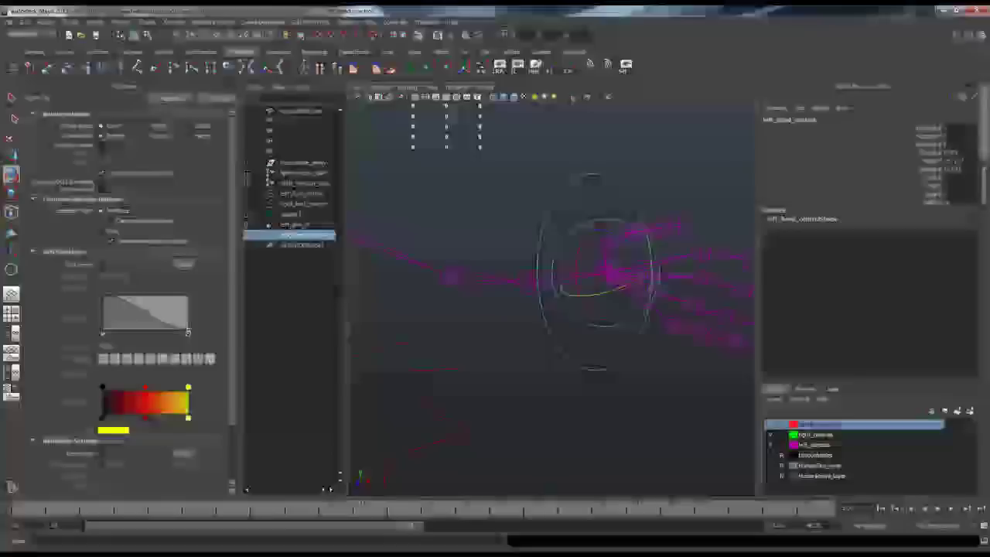
left_click_drag(607, 293, 573, 296)
key("ctrl+z")
left_click(511, 340)
Open the Connection Editor with left_hand_control loaded as the output object and left_forearm_joint as the input object.
mouse_move(510, 340)
left_mouse_down("alt")
mouse_move(557, 368)
mouse_move(520, 342)
mouse_move(530, 340)
left_mouse_up("alt")
mouse_move(550, 207)
left_mouse_down()
mouse_move(577, 223)
mouse_move(549, 203)
left_mouse_up()
scroll(551, 204, "up", 1)
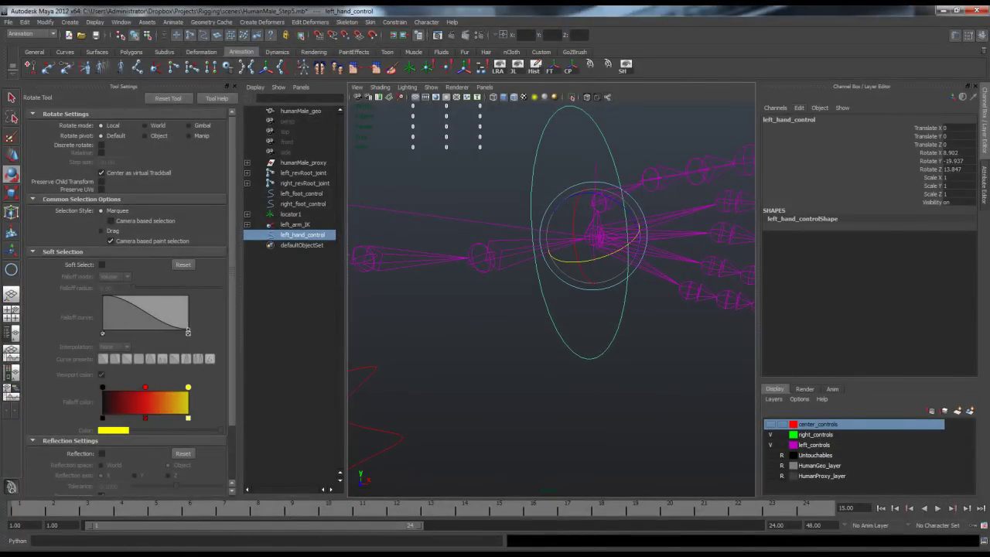
left_click(800, 108)
left_click(799, 108)
left_click(800, 109)
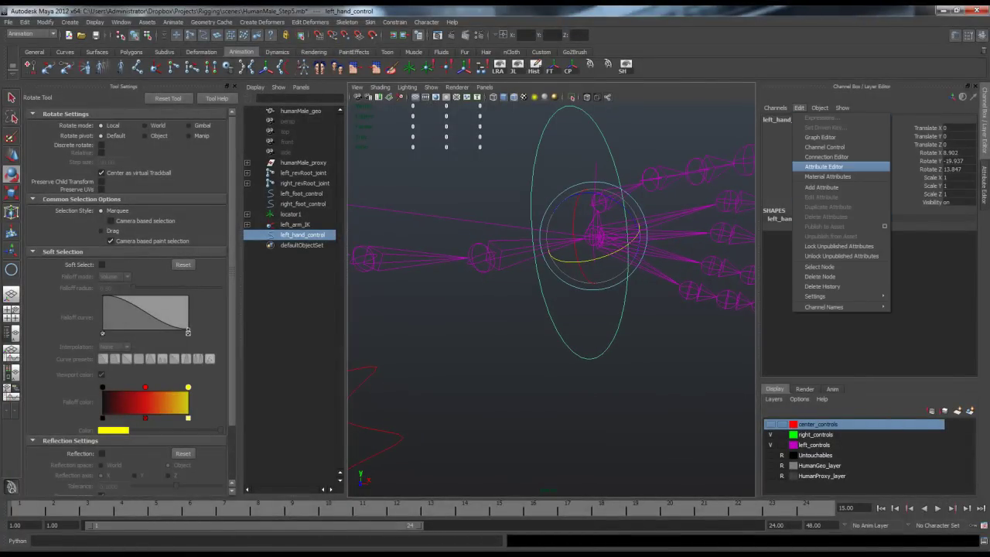
left_click(826, 157)
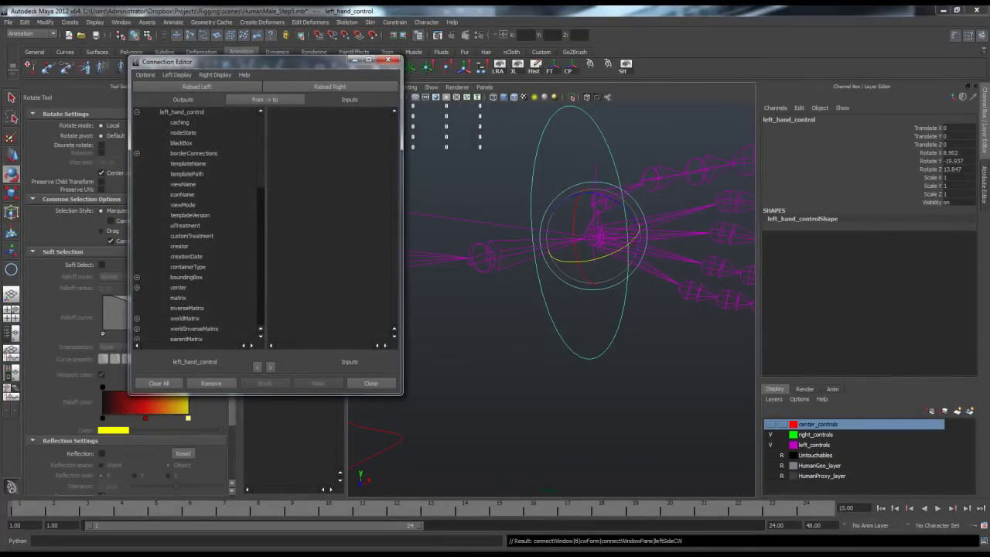
left_click(197, 87)
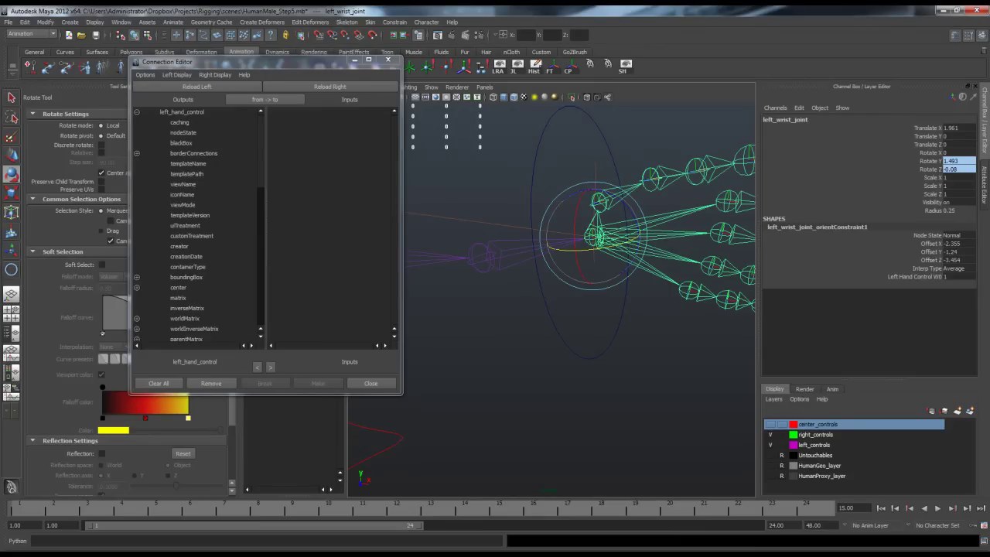
left_click_drag(512, 245, 517, 268)
left_click(330, 86)
scroll(198, 225, "down", 14)
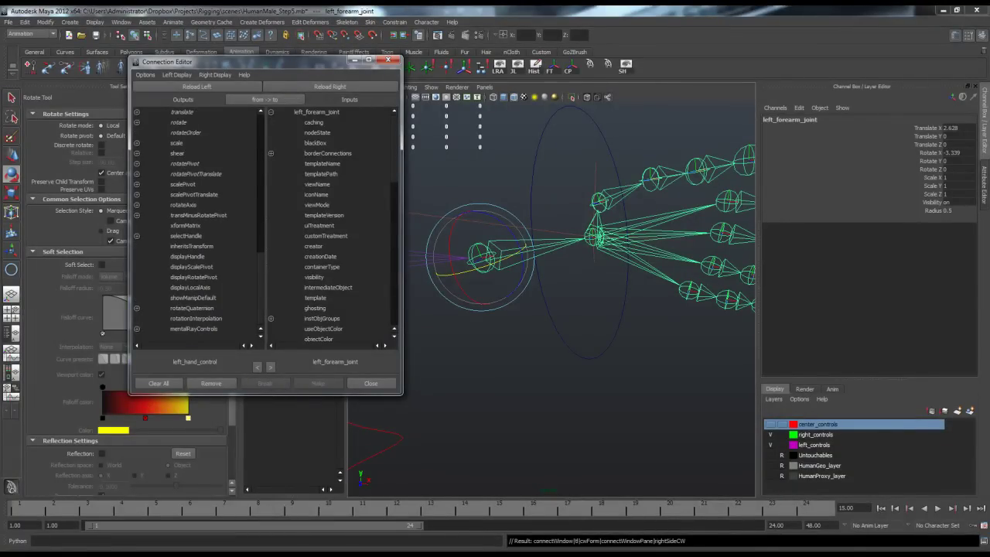
Connect left_hand_control's rotateX to left_forearm_joint's rotateX and close the Connection Editor.
left_click(137, 122)
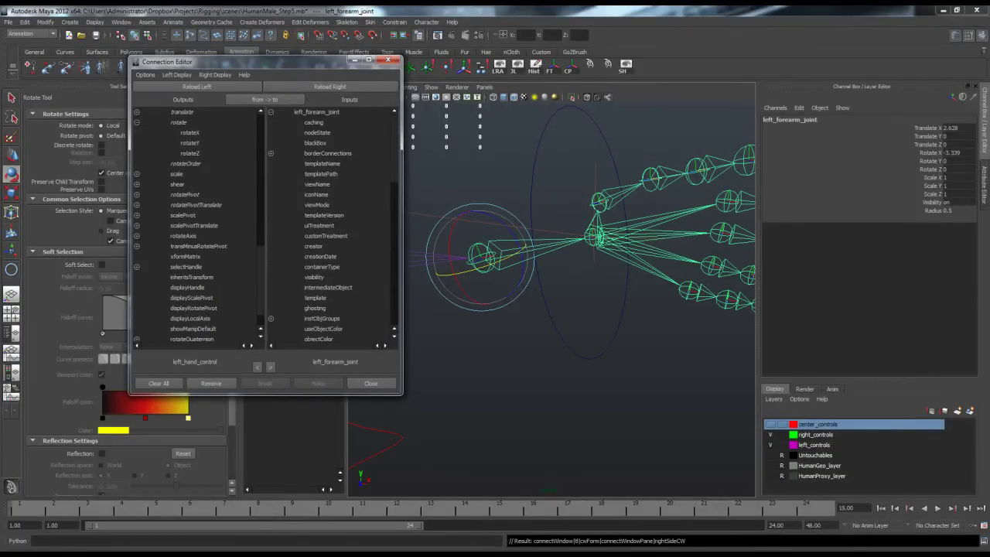
left_click(190, 133)
scroll(331, 226, "down", 5)
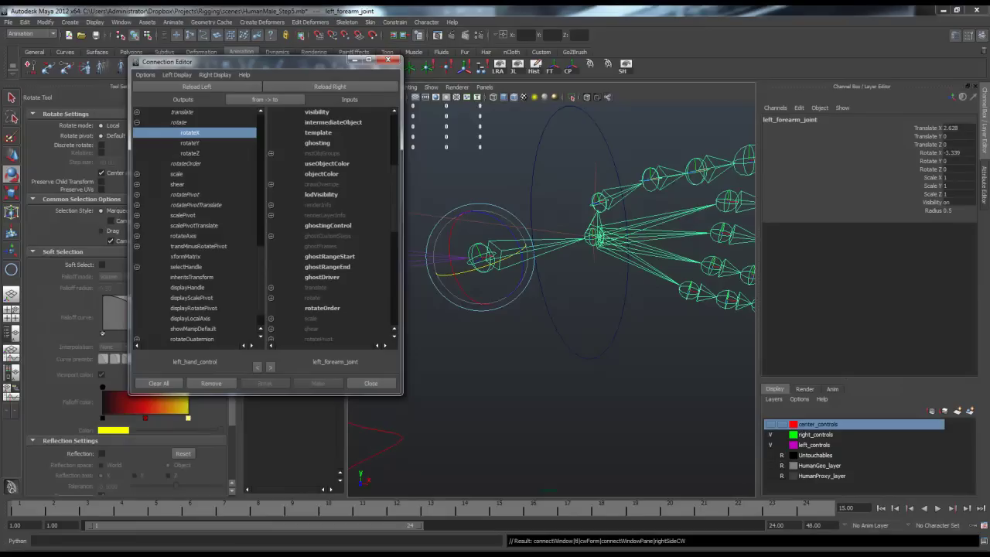
scroll(332, 225, "down", 3)
left_click(270, 215)
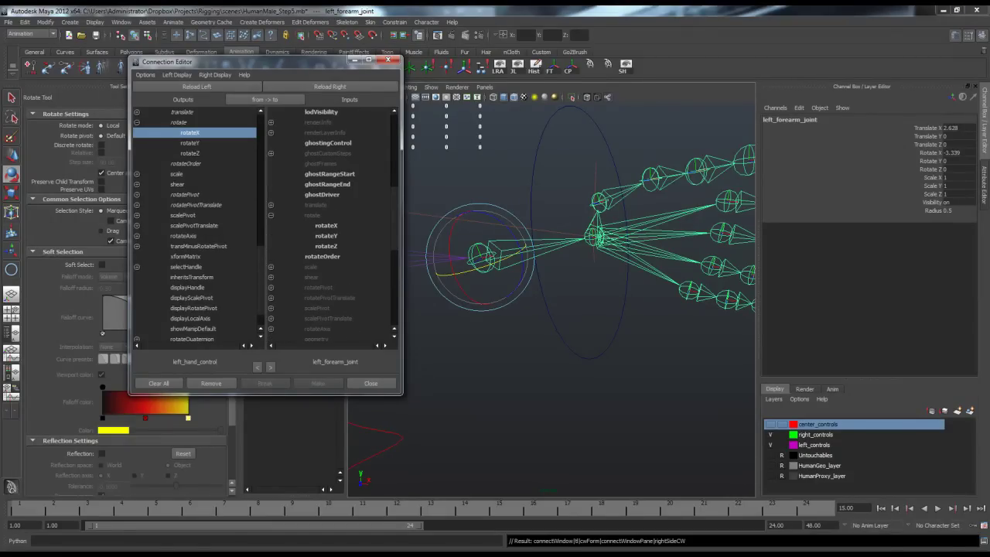
left_click(326, 226)
left_click(372, 382)
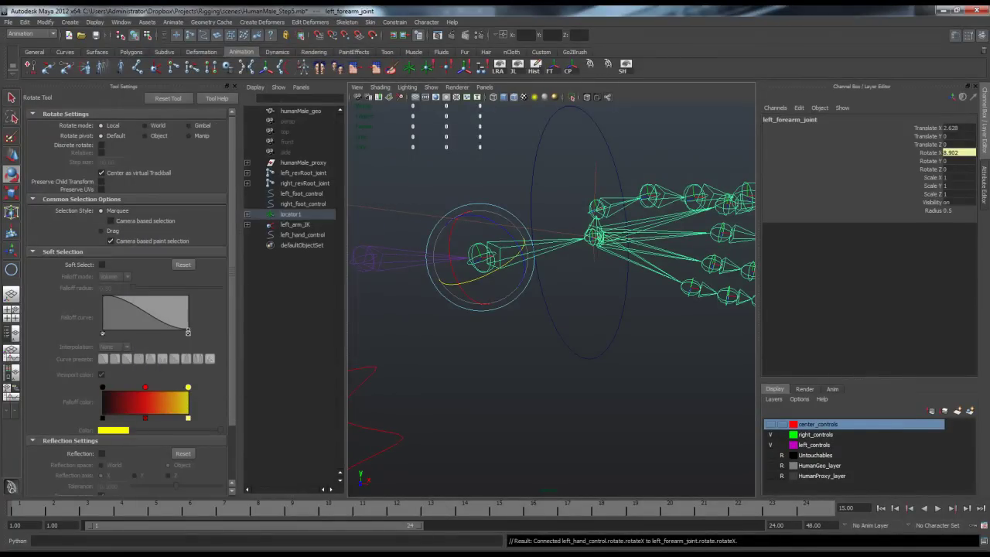
Test how the forearm follows left_hand_control's X rotation, undo the rotations, and inspect the arm from several angles.
left_click(544, 297)
mouse_move(574, 231)
left_mouse_down()
mouse_move(574, 244)
mouse_move(578, 202)
mouse_move(583, 273)
mouse_move(580, 226)
left_mouse_up()
key("ctrl+z")
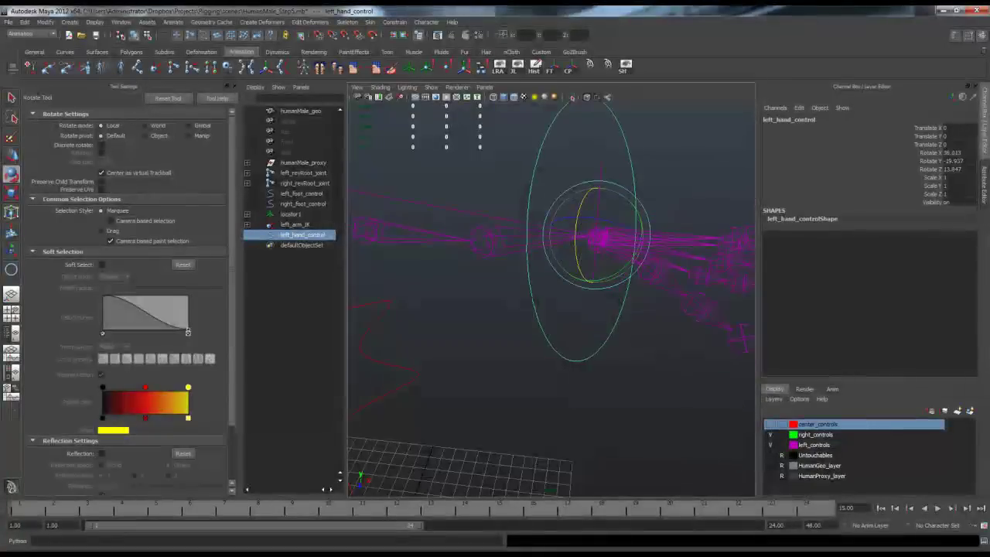
left_click_drag(580, 225, 581, 229)
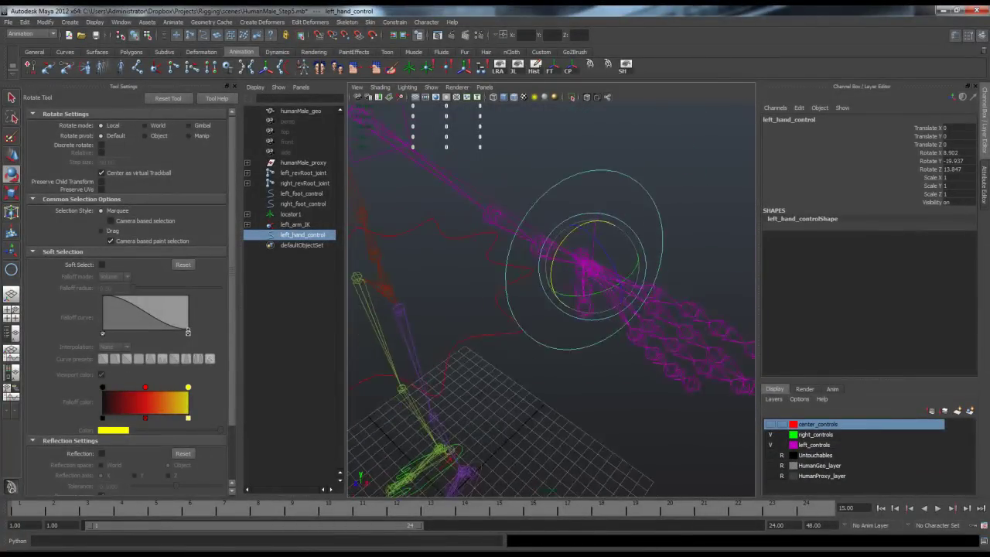
left_click_drag(573, 309, 534, 290, "alt")
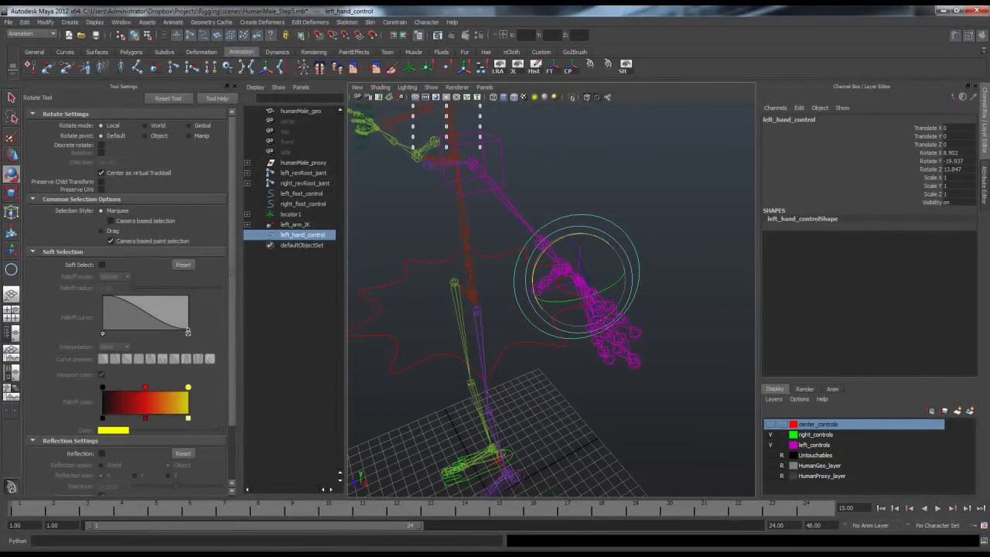
left_click_drag(526, 309, 584, 282, "alt")
Try setting left_hand_control's X, Y and Z rotations to 0, and undo the change.
left_click_drag(957, 152, 958, 169)
type("0")
key("Return")
left_click_drag(657, 293, 680, 297, "alt")
key("ctrl+z")
left_click_drag(618, 294, 696, 302, "alt")
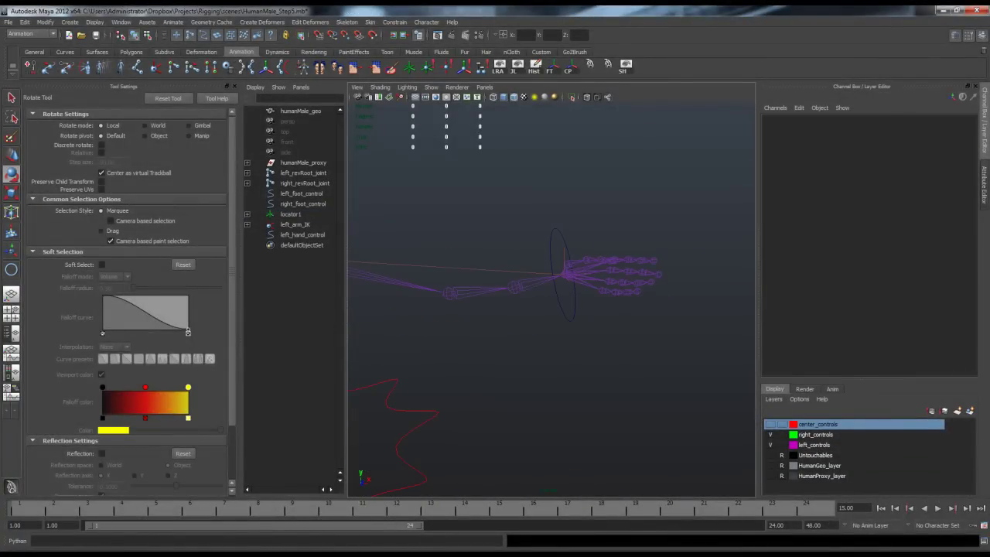
Add the note "Add limit for the forearm rotation." to left_hand_control in its attributes.
left_click(560, 310)
scroll(560, 310, "up", 4)
left_click_drag(560, 310, 537, 308, "alt")
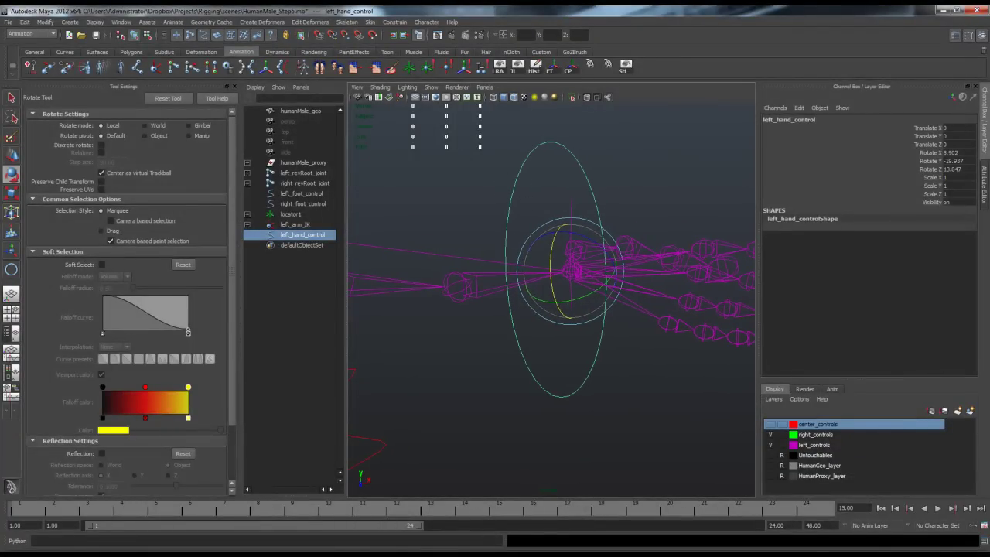
key("ctrl+a")
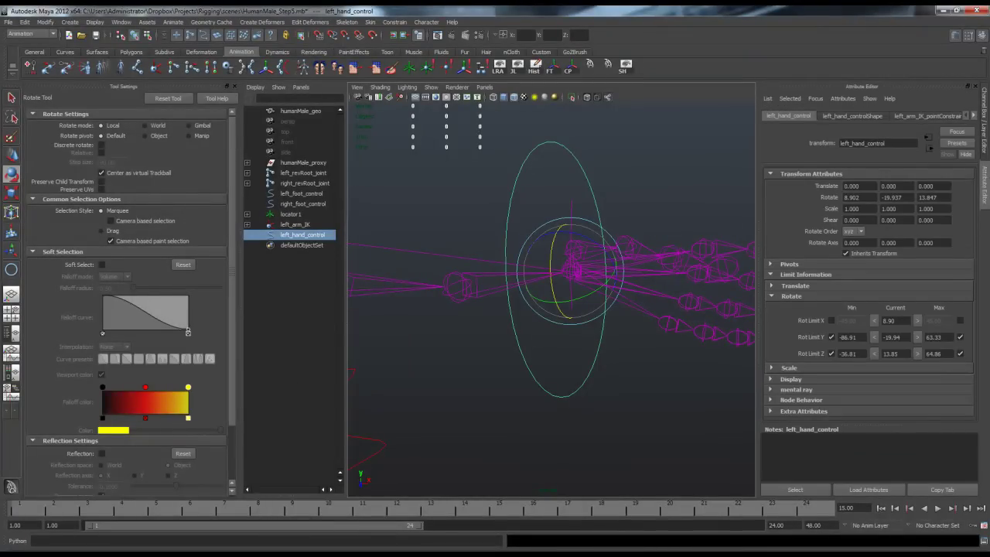
left_click(868, 456)
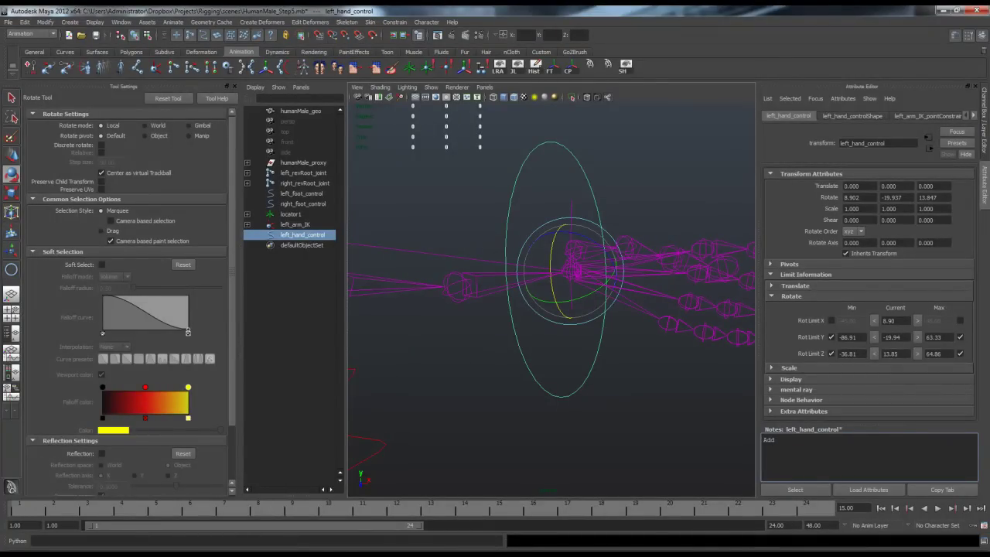
type("Add limit for the forearm rotation")
left_click(625, 378)
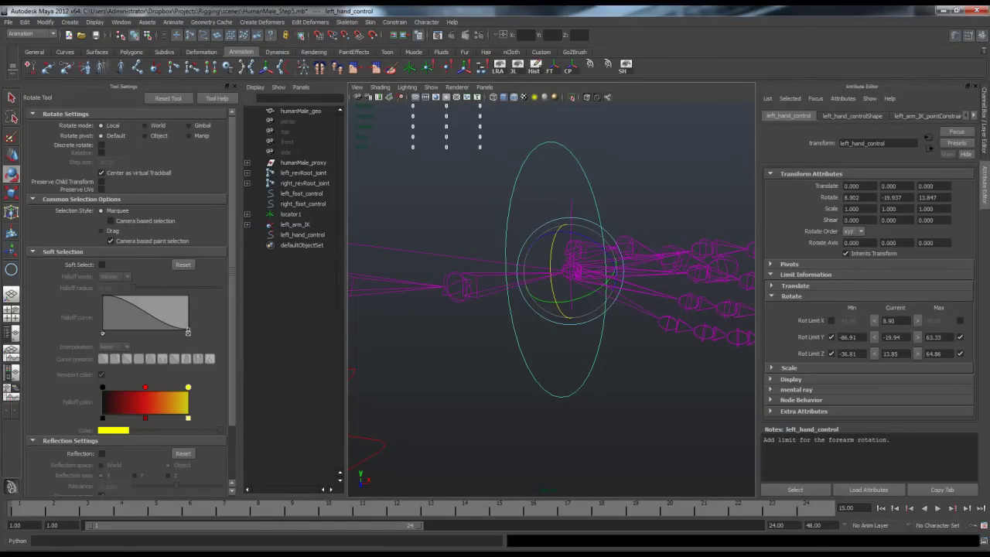
Reselect left_hand_control and check the text of its note.
left_click(598, 355)
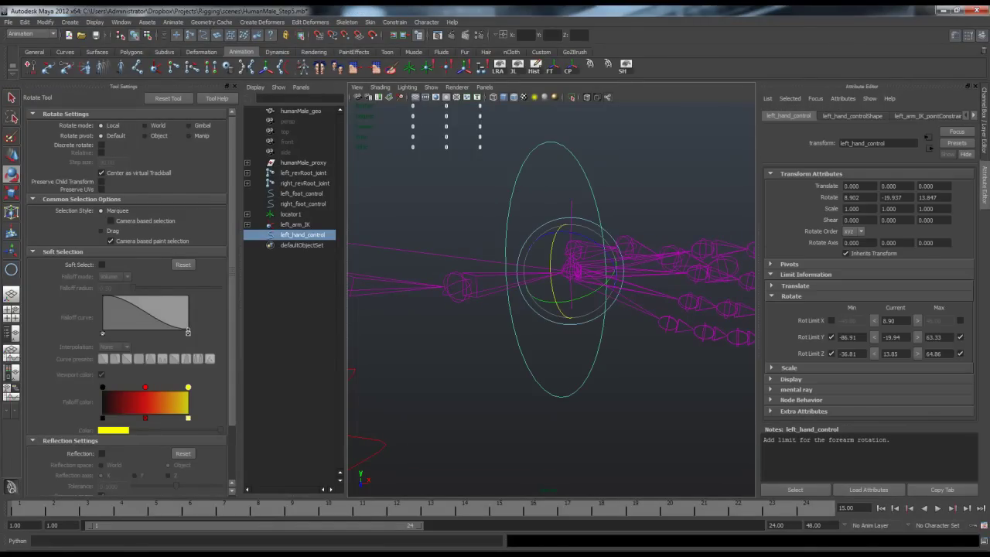
left_click_drag(890, 440, 763, 440)
left_click(870, 458)
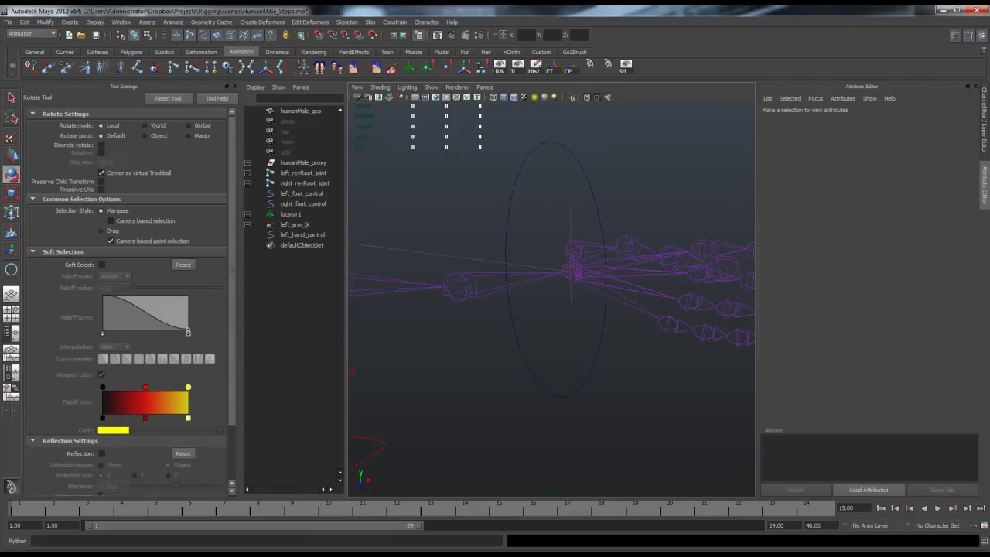
View the whole skeleton from the front, select left_knee_control, and undo its trial rotation.
left_click_drag(573, 294, 534, 305, "alt")
left_click(570, 174)
left_click_drag(571, 201, 592, 182, "alt")
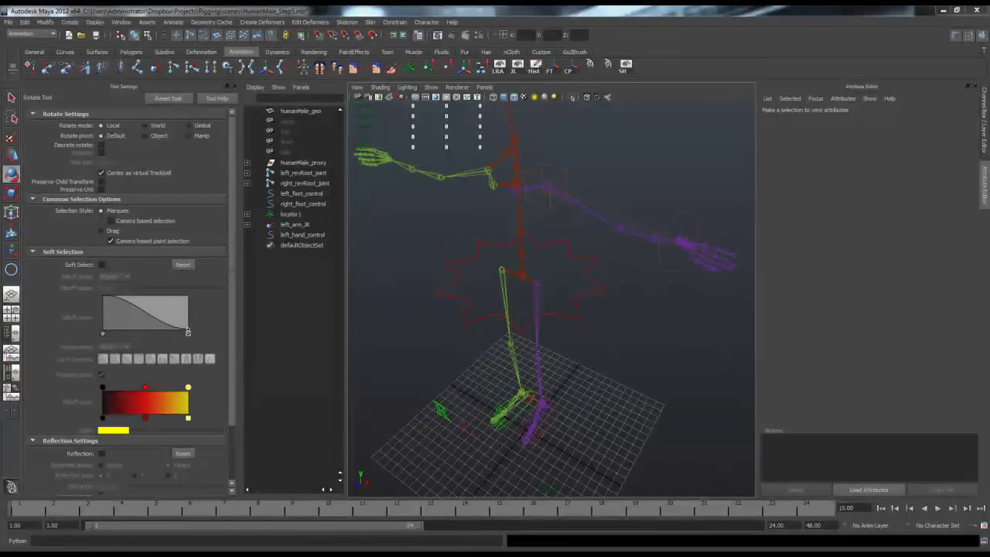
left_click_drag(573, 310, 551, 282, "alt")
middle_click_drag(551, 283, 552, 235, "alt")
right_click_drag(553, 270, 503, 271, "alt")
middle_click_drag(503, 270, 514, 286, "alt")
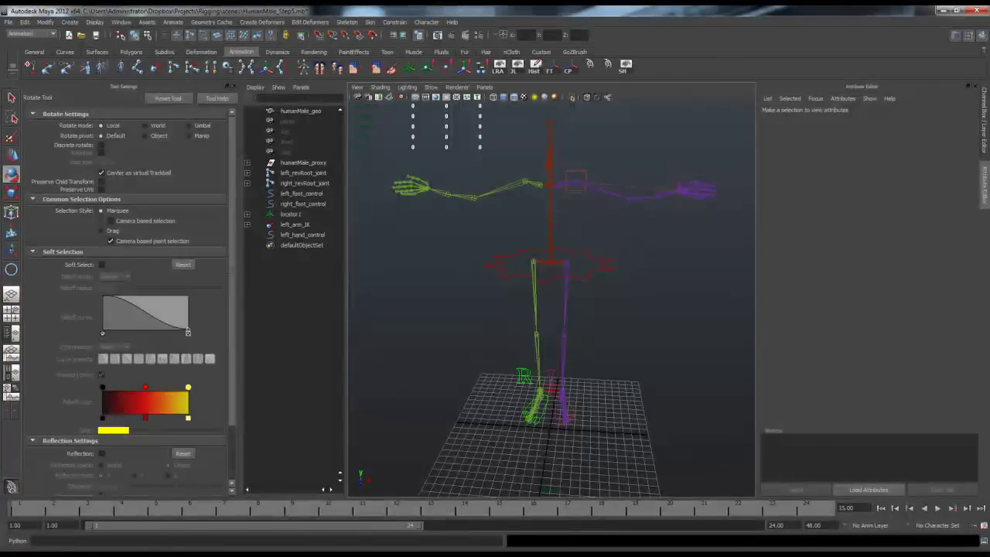
left_click(552, 379)
key("ctrl")
key("ctrl+z")
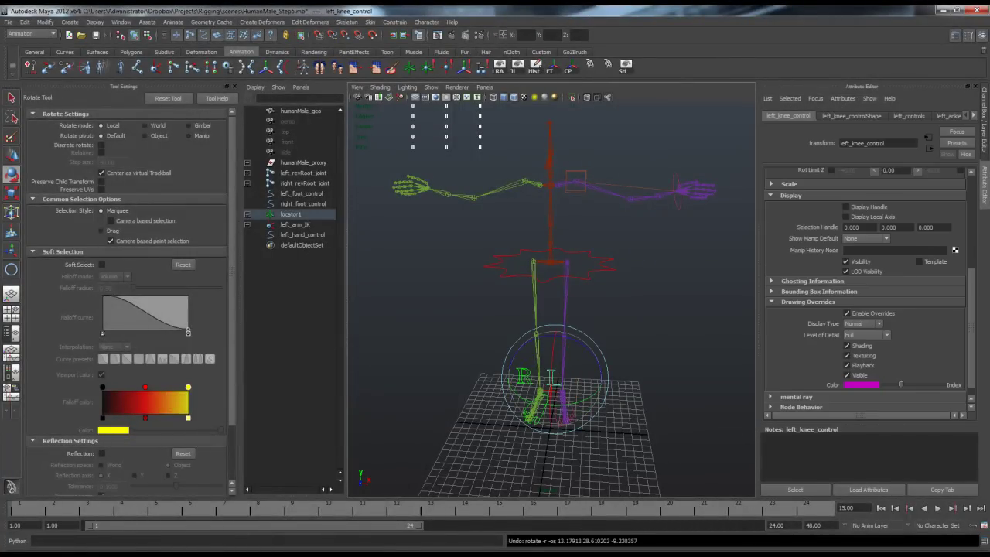
Lock and hide the rotate, scale and visibility channels of right_knee_control.
left_click(487, 340)
left_click(525, 376)
left_click(456, 340)
left_click_drag(456, 340, 423, 343, "alt")
left_click(519, 384)
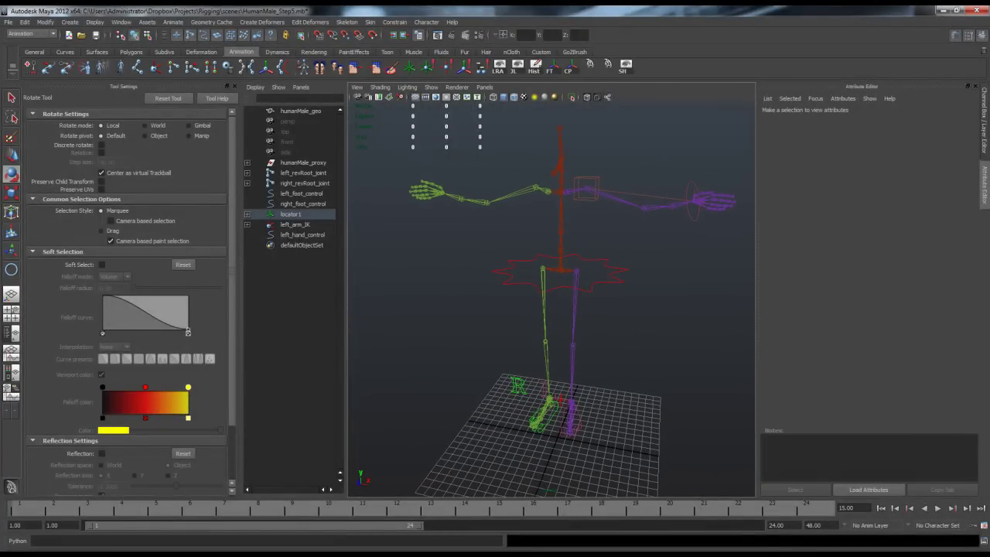
key("ctrl+a")
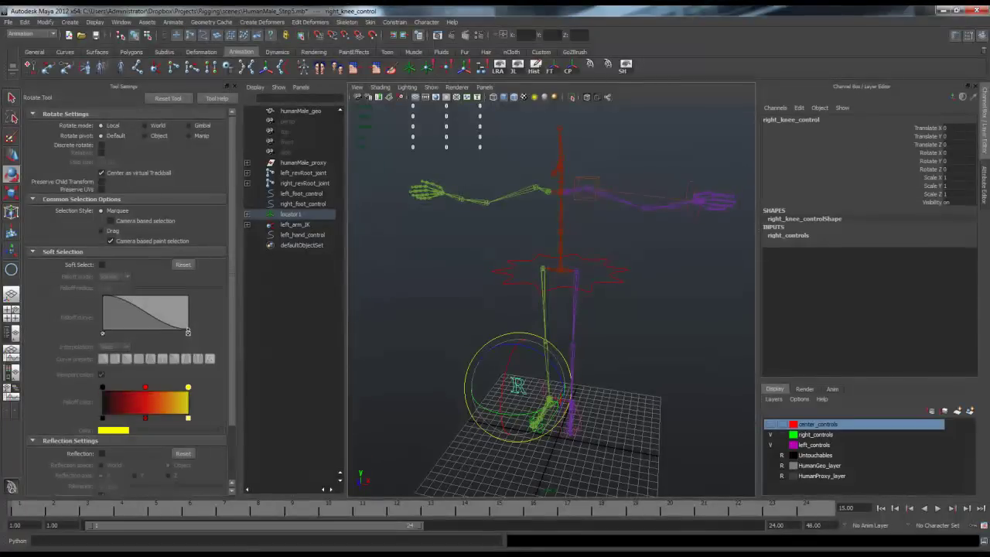
left_click_drag(929, 154, 930, 201)
right_click(930, 201)
left_click(931, 426)
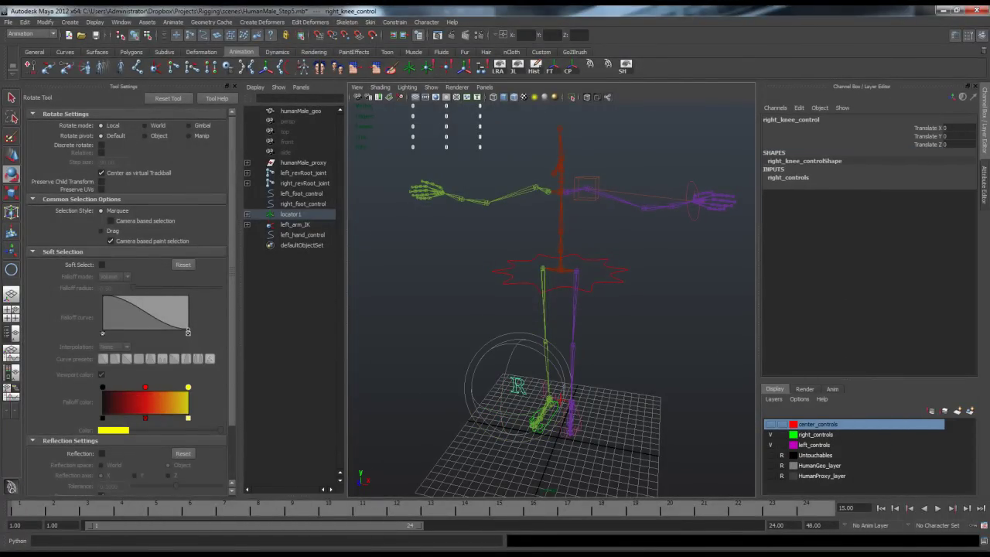
left_click(681, 340)
Lock and hide the rotate, scale and visibility channels of left_knee_control.
left_click(547, 391)
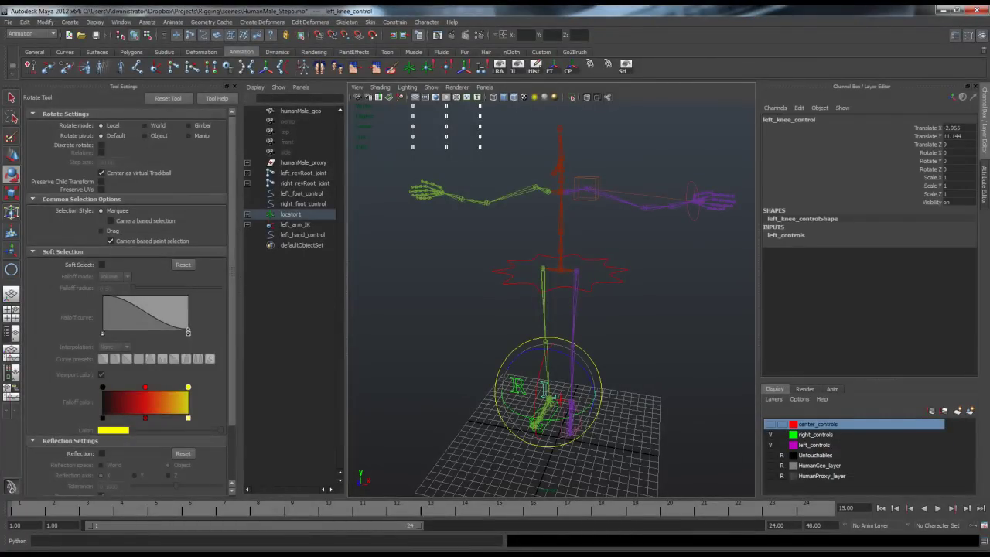
left_click_drag(928, 152, 928, 199)
right_click(893, 203)
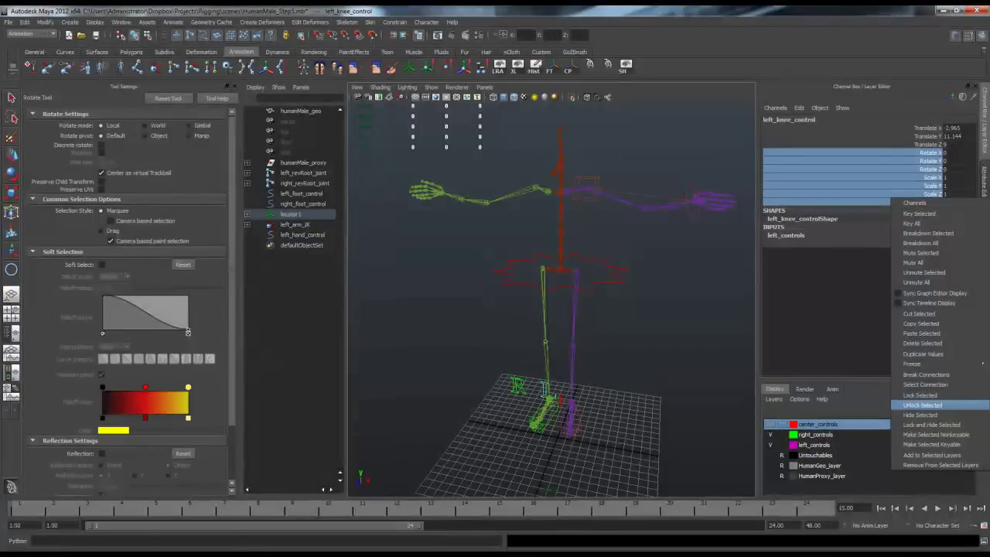
left_click(932, 425)
left_click(672, 332)
Lock and hide the rotate, scale and visibility channels of center_rootControl at the hips.
left_click_drag(657, 332, 588, 334, "alt")
middle_click_drag(588, 334, 583, 295, "alt")
left_click_drag(634, 232, 580, 240, "alt")
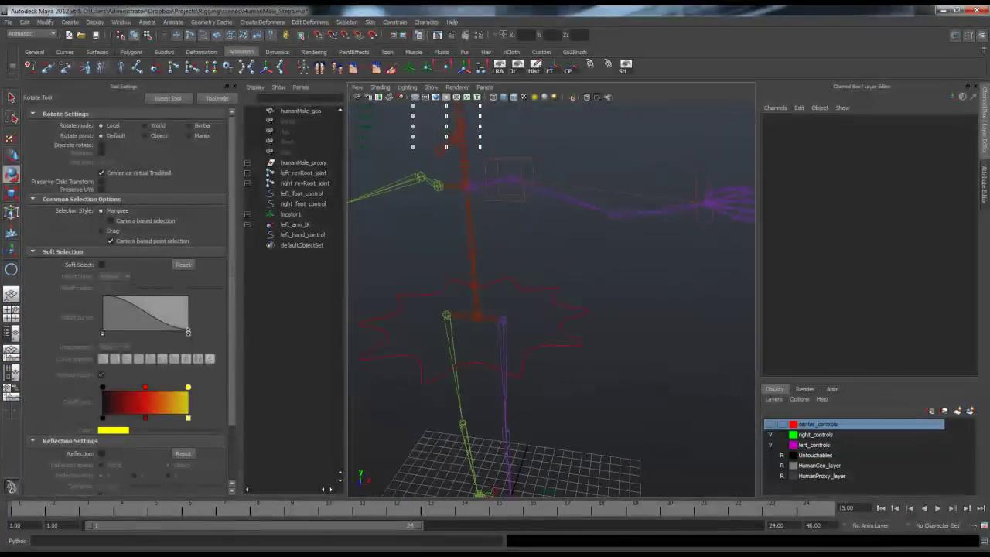
left_click(576, 317)
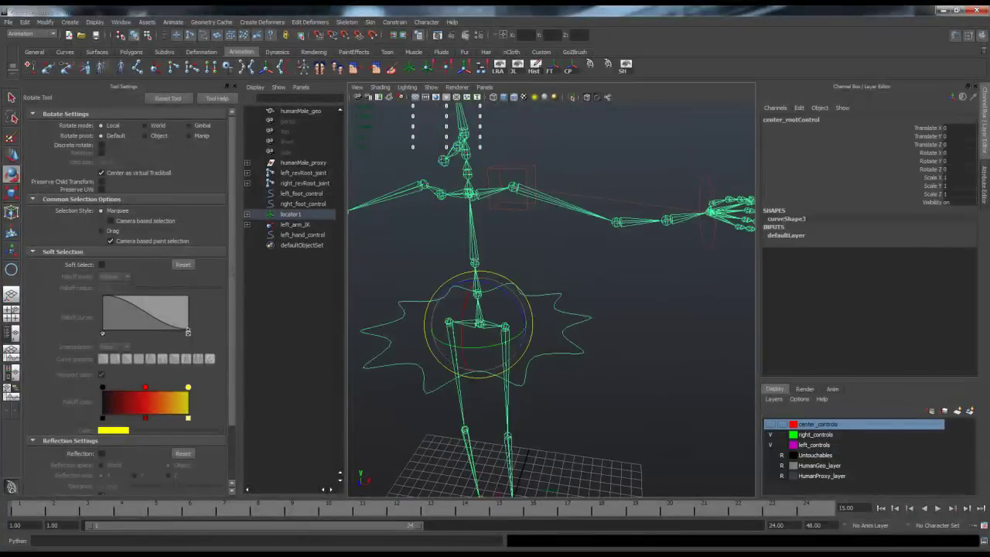
left_click_drag(619, 317, 575, 318, "alt")
left_click(619, 329)
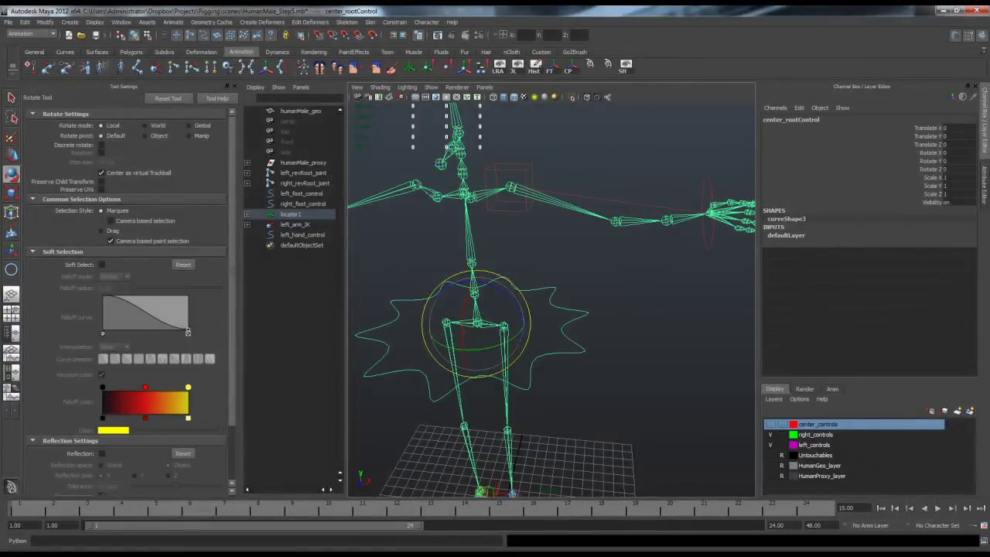
left_click_drag(931, 153, 931, 202)
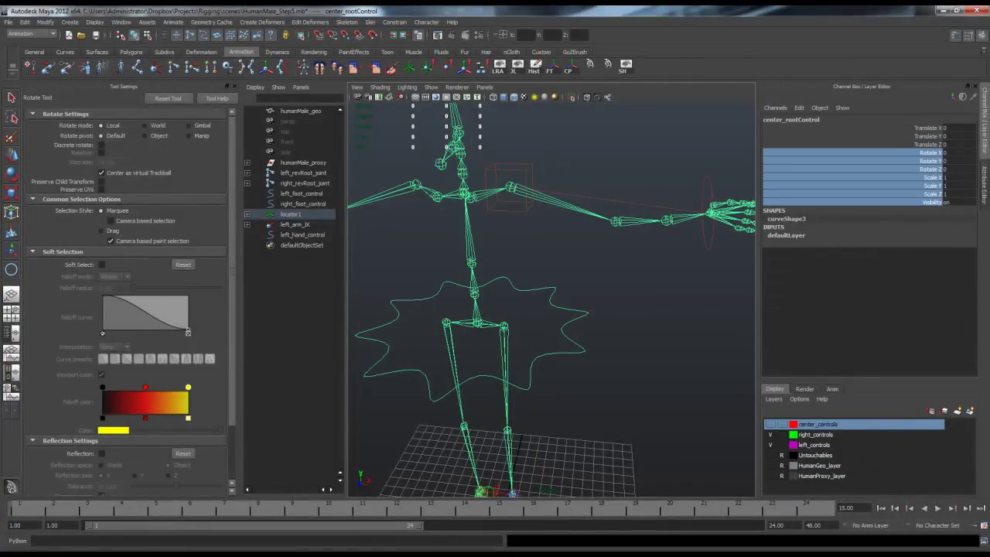
right_click(931, 195)
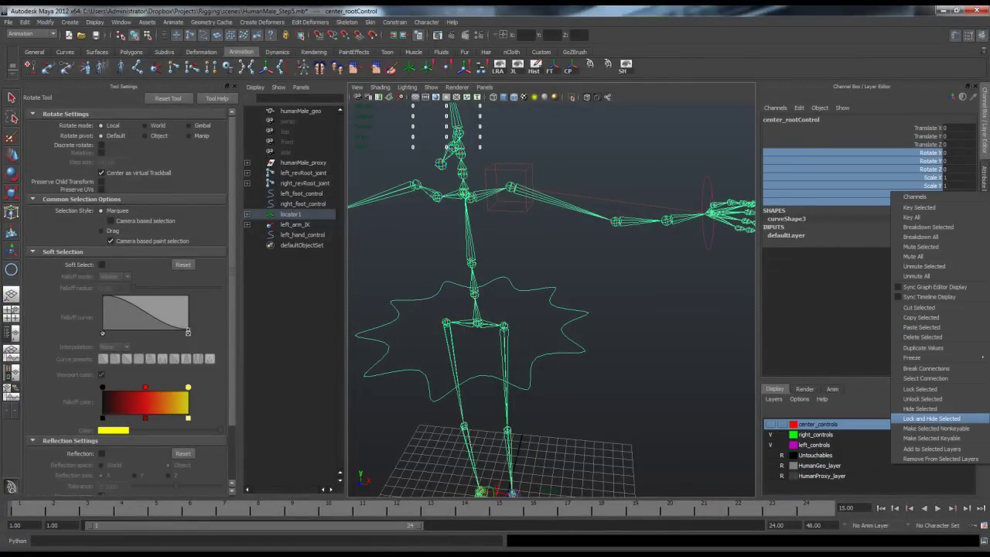
left_click(931, 418)
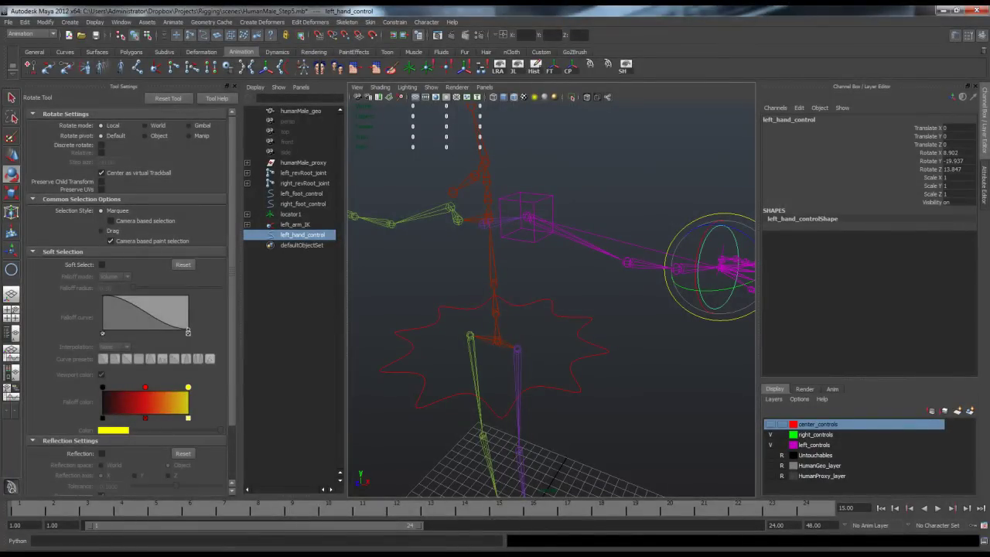
Lock and hide only the scale and visibility channels of left_hand_control.
left_click_drag(928, 178, 925, 202)
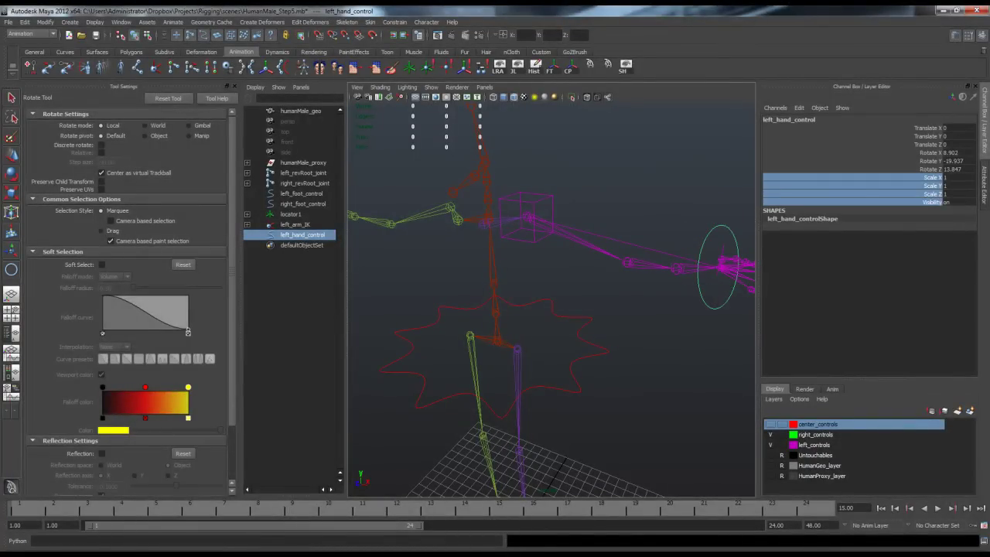
right_click(891, 200)
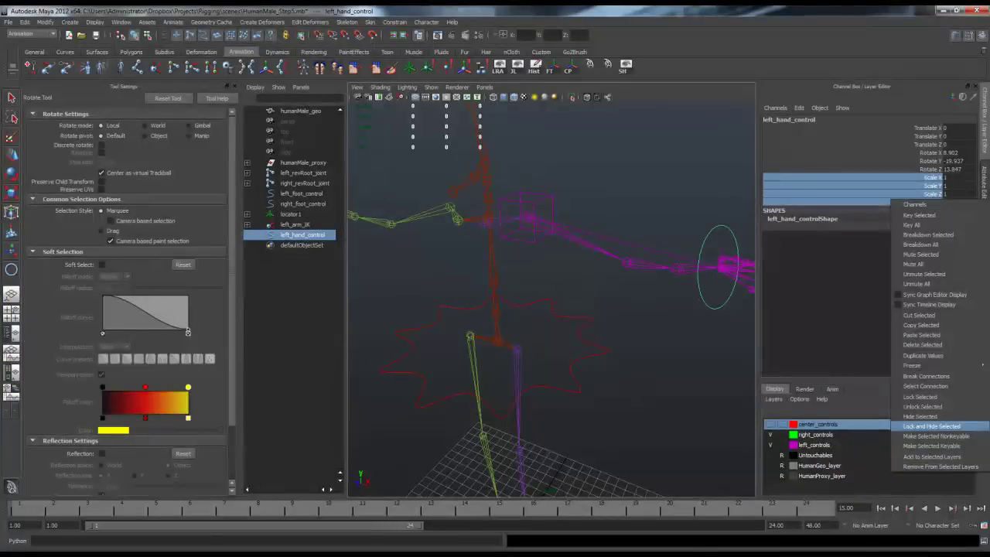
left_click(931, 426)
left_click(665, 350)
Create a lowercase "l" text as curves in the Baskerville Old Face font.
left_click_drag(573, 341, 619, 305, "alt")
middle_click_drag(564, 348, 582, 146, "alt")
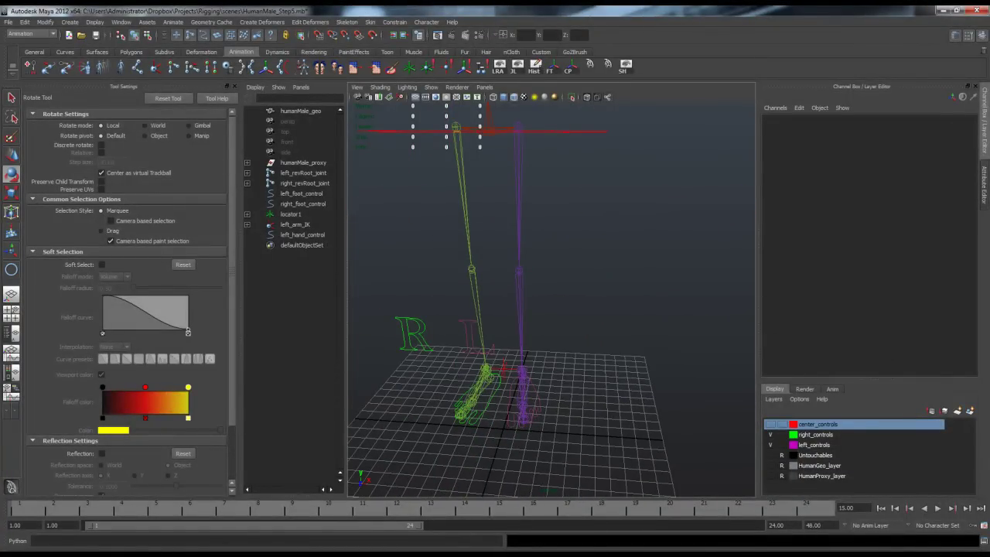
left_click_drag(541, 309, 592, 306, "alt")
right_click_drag(592, 305, 510, 309, "alt")
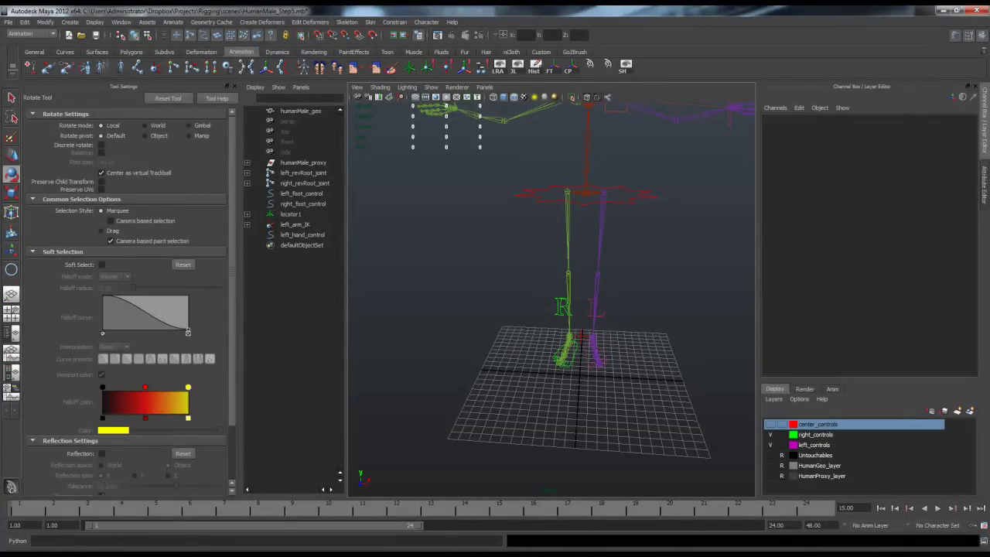
middle_click_drag(573, 270, 547, 326, "alt")
left_click_drag(547, 326, 547, 346, "alt")
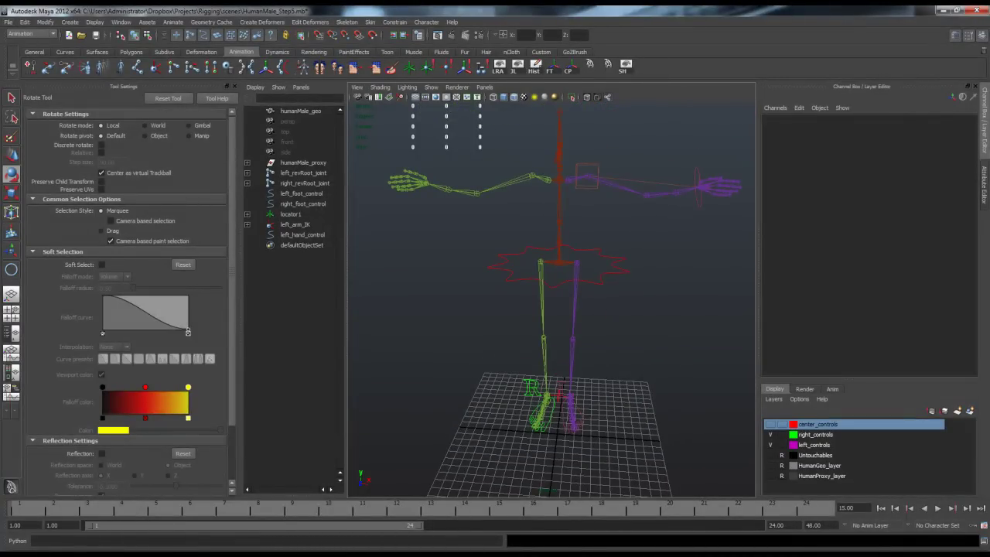
middle_click_drag(547, 340, 550, 349, "alt")
left_click(70, 22)
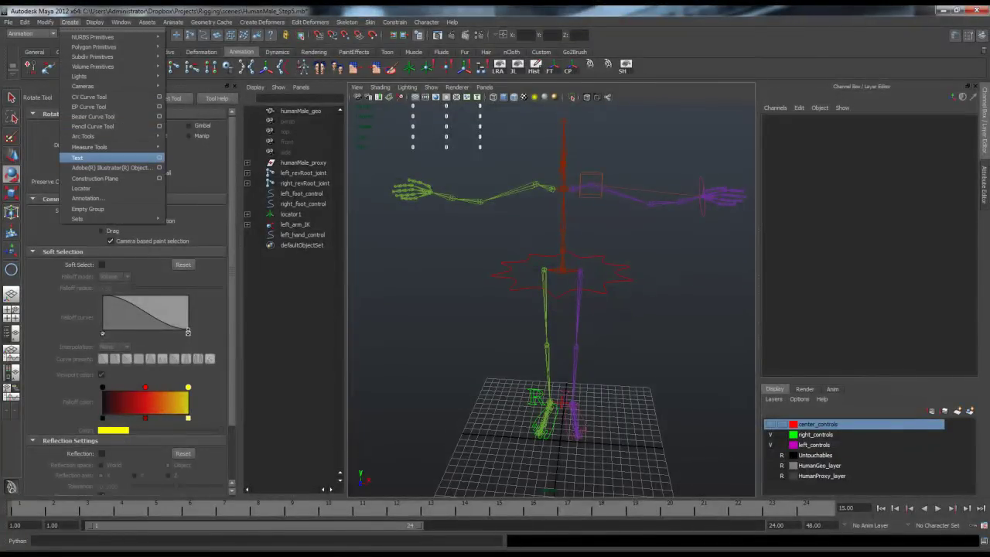
left_click(158, 157)
double_click(253, 161)
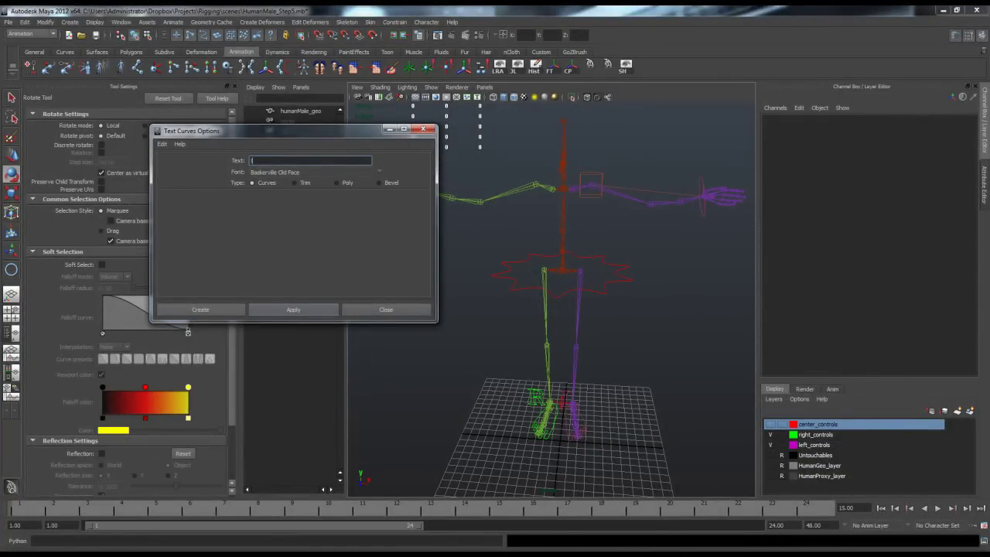
left_click(293, 309)
middle_click_drag(563, 372, 543, 318, "alt")
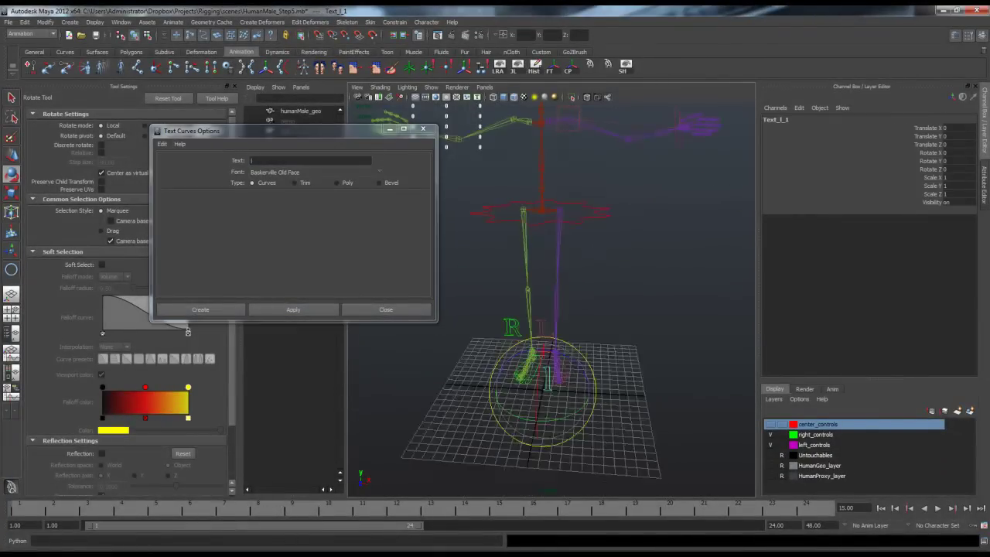
left_click(386, 309)
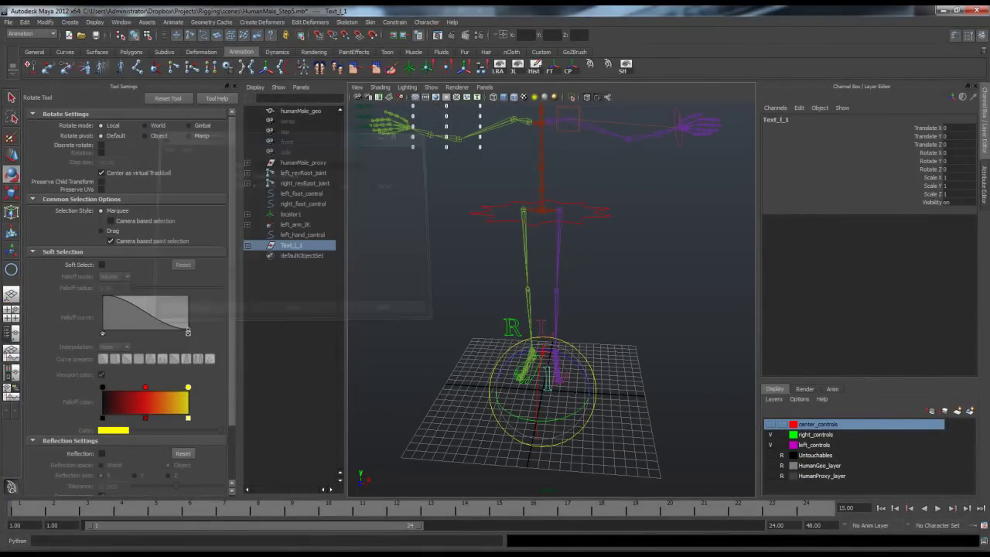
Move the "l" text curve up to arm height and snap it to the left elbow joint in the front view.
key("w")
left_click_drag(542, 361, 540, 126)
key("space")
mouse_move(544, 220)
left_mouse_down()
mouse_move(588, 220)
mouse_move(557, 226)
left_mouse_up()
key("space")
middle_click_drag(464, 290, 749, 245, "alt")
right_click_drag(742, 247, 495, 259, "alt")
middle_click_drag(495, 259, 503, 254, "alt")
right_click_drag(503, 254, 618, 256, "alt")
key("v")
left_click_drag(382, 292, 537, 296)
key("v")
Center the "l" text curve's pivot and snap the text onto the left elbow joint by that pivot.
left_click(571, 68)
key("v")
left_click_drag(550, 257, 536, 294)
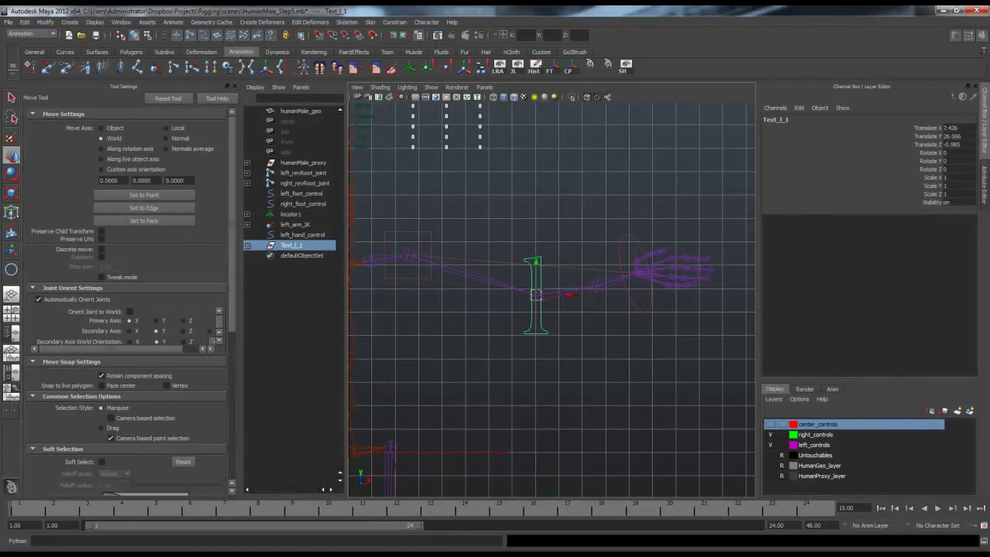
Move the "l" text curve straight back behind the left elbow, to about -8.05 in Z.
key("space")
left_click_drag(560, 361, 460, 345)
left_click_drag(590, 234, 700, 222)
Scale the "l" text curve down uniformly while viewing it from the front.
key("r")
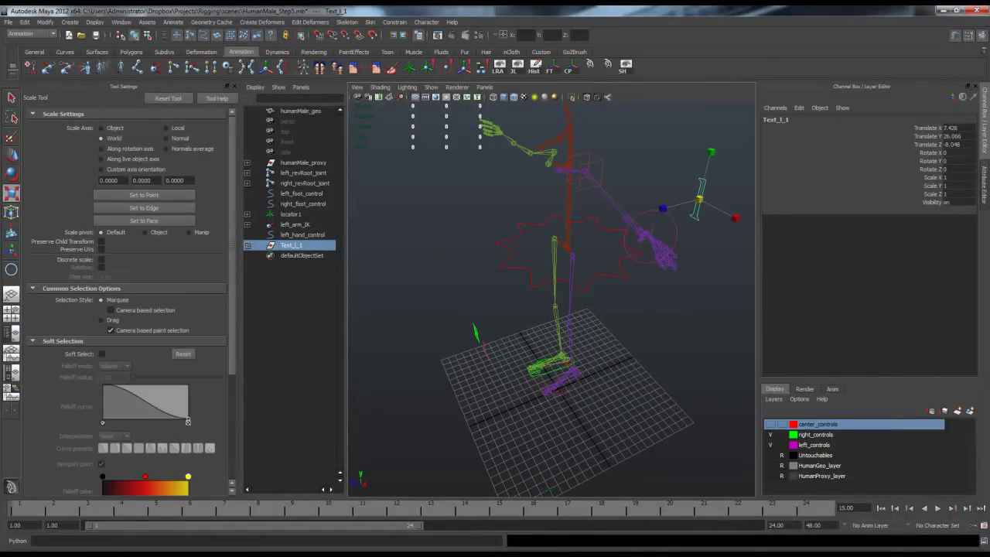
key("space")
key("space")
left_click_drag(527, 295, 514, 295)
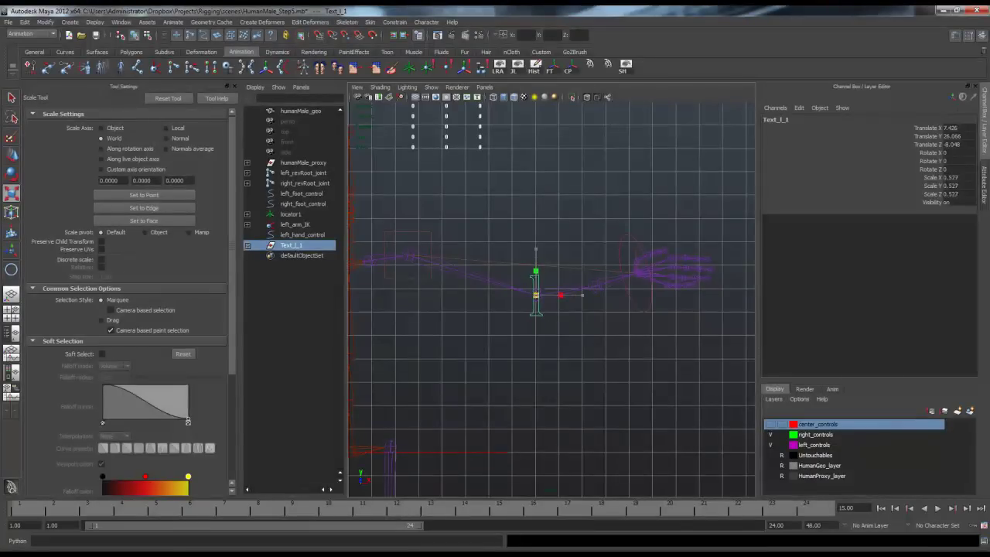
scroll(515, 295, "down", 5)
middle_click_drag(514, 295, 526, 275, "alt")
left_click_drag(567, 277, 495, 280)
key("space")
key("space")
Apply a pole vector constraint from the "l" text's curve to left_arm_IK.
left_click(648, 302)
left_click_drag(648, 301, 726, 303, "alt")
middle_click_drag(725, 303, 615, 327, "alt")
right_click_drag(615, 327, 688, 331, "alt")
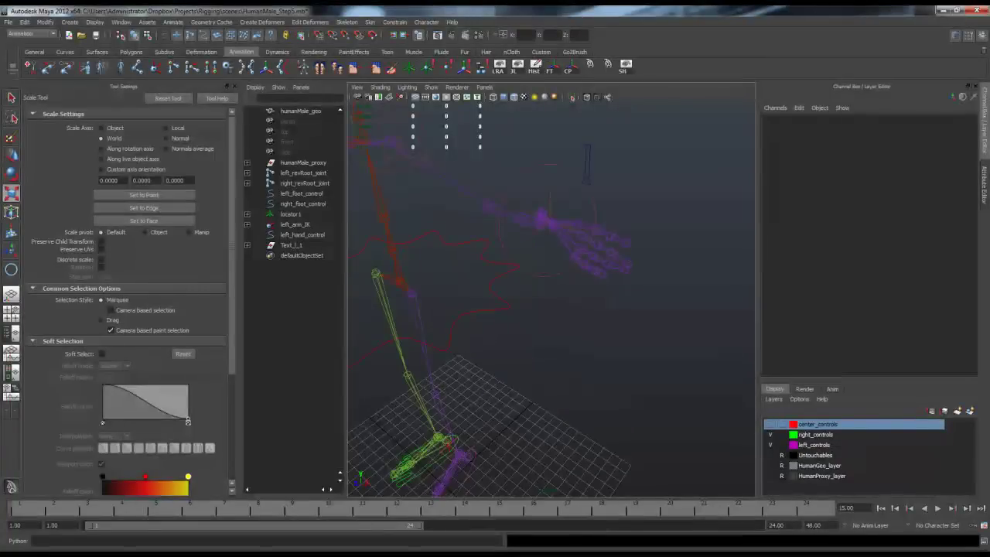
left_click_drag(688, 331, 685, 362, "alt")
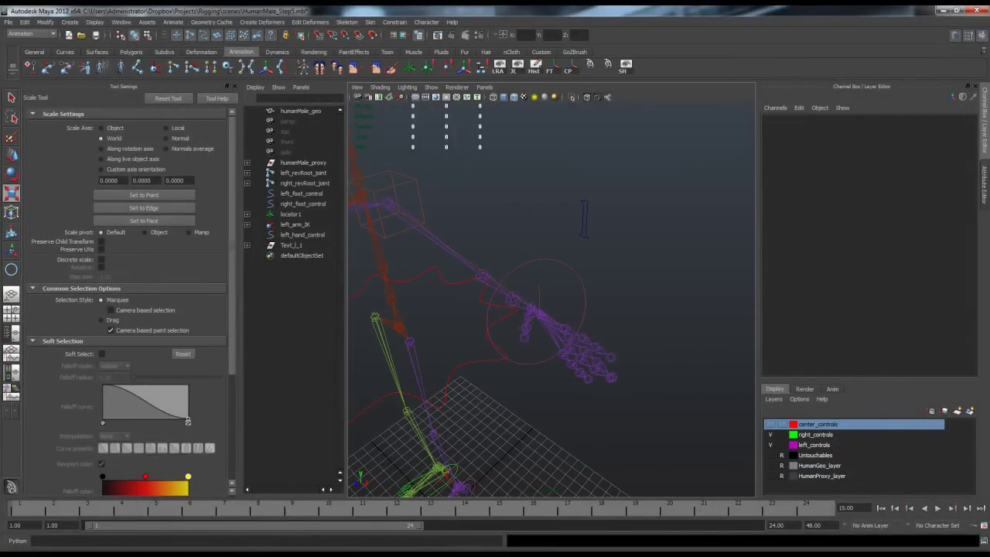
mouse_move(685, 362)
left_mouse_down("alt")
mouse_move(719, 357)
mouse_move(682, 376)
left_mouse_up("alt")
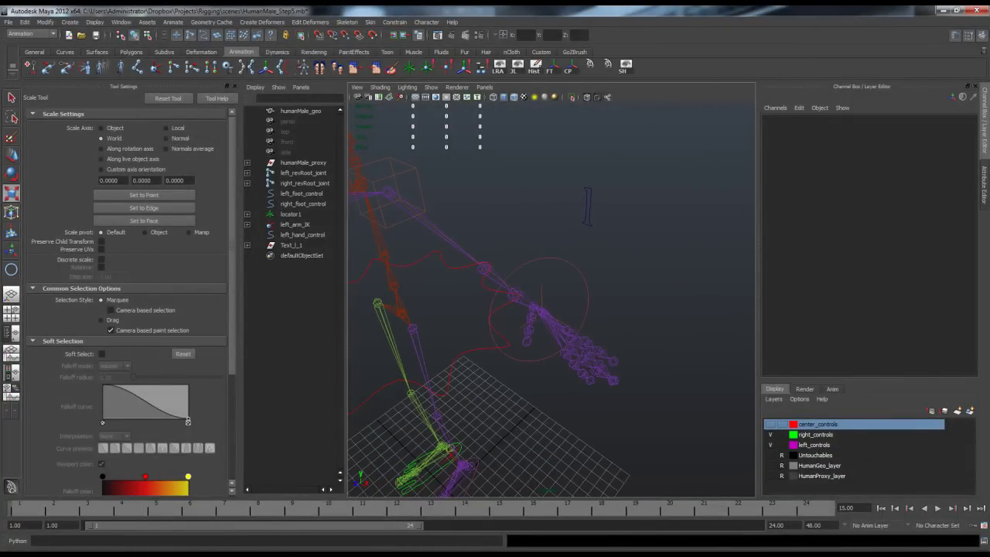
left_click_drag(575, 197, 604, 209)
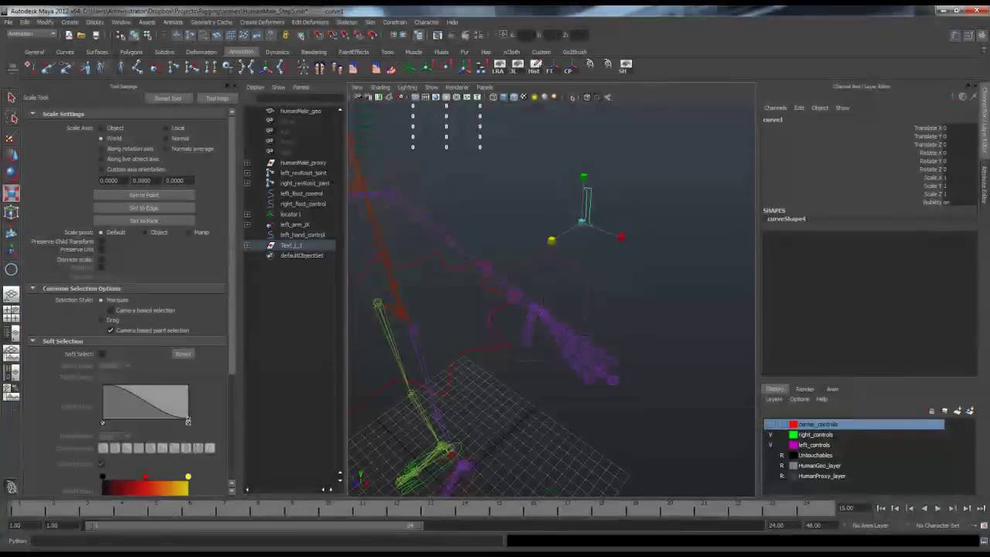
left_click(541, 288)
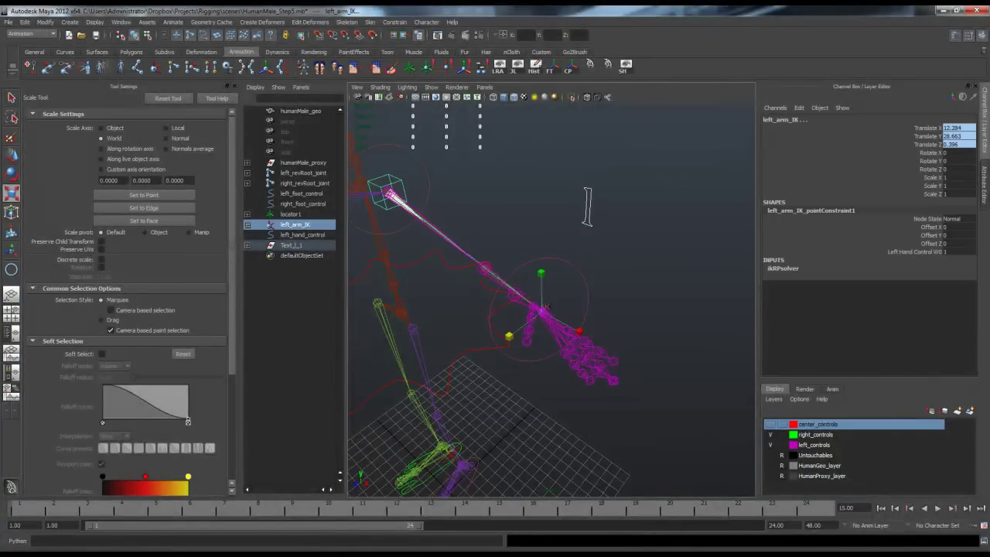
left_click(395, 22)
left_click(421, 126)
left_click(649, 263)
left_click_drag(619, 270, 569, 272, "alt")
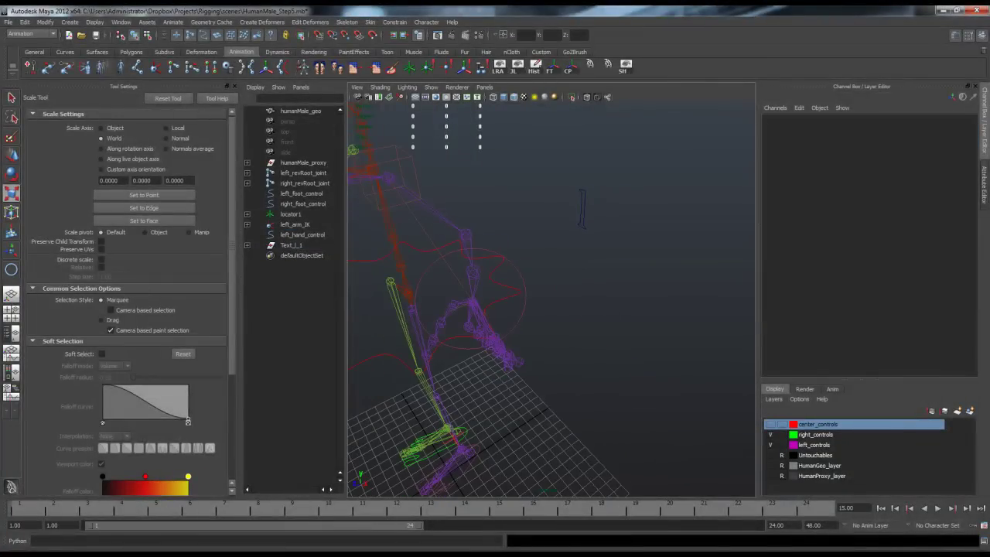
Select the "l" pole vector curve, try moving it, and undo the move.
left_click_drag(570, 190, 607, 217)
key("w")
key("ctrl+z")
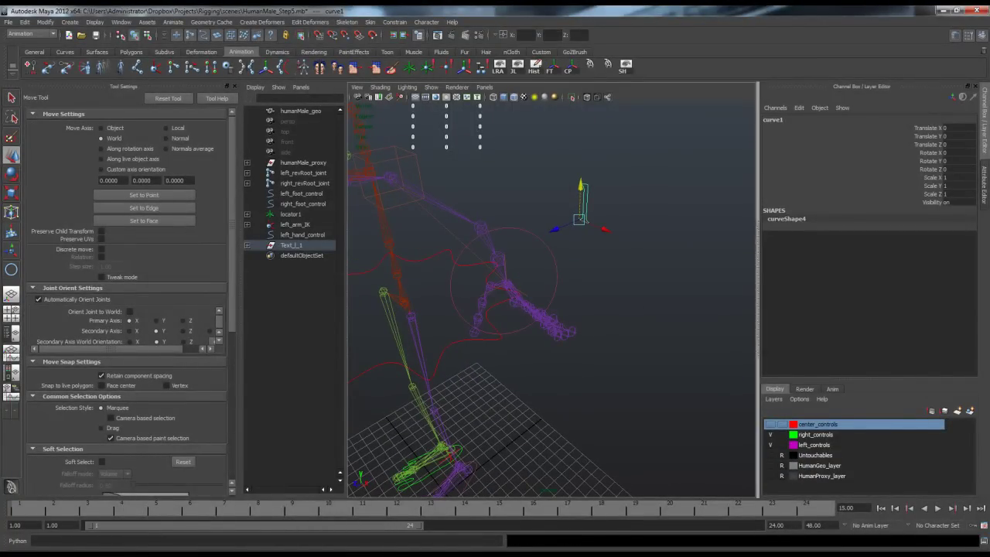
Show HumanGeo_layer and test the elbow by moving the "l" curve far down and back up, to about 0.13 in Y.
left_click(771, 465)
left_click_drag(603, 333, 619, 288, "alt")
left_click_drag(581, 200, 576, 333)
left_click_drag(574, 408, 572, 436)
left_click_drag(572, 309, 689, 226, "alt")
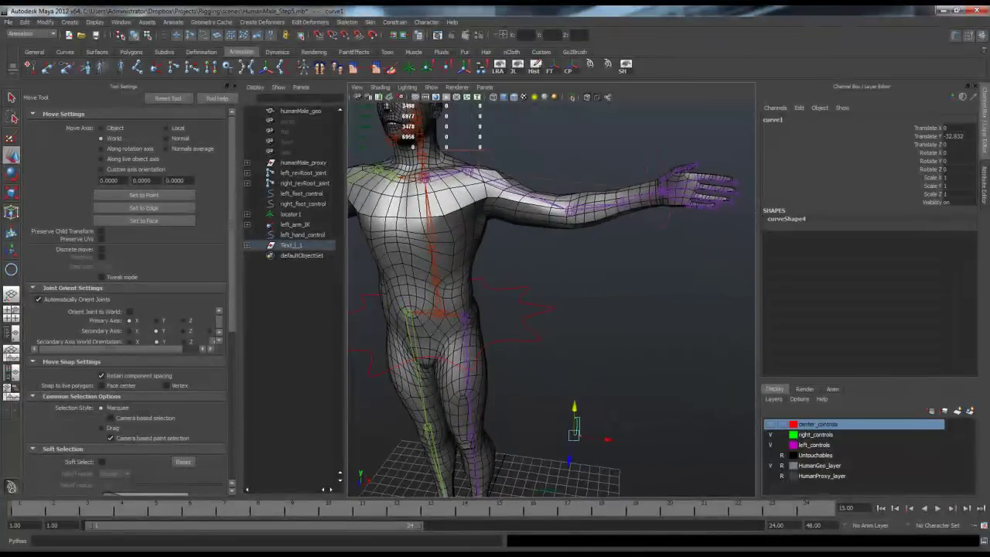
left_click_drag(574, 408, 588, 333)
left_click_drag(587, 332, 592, 256)
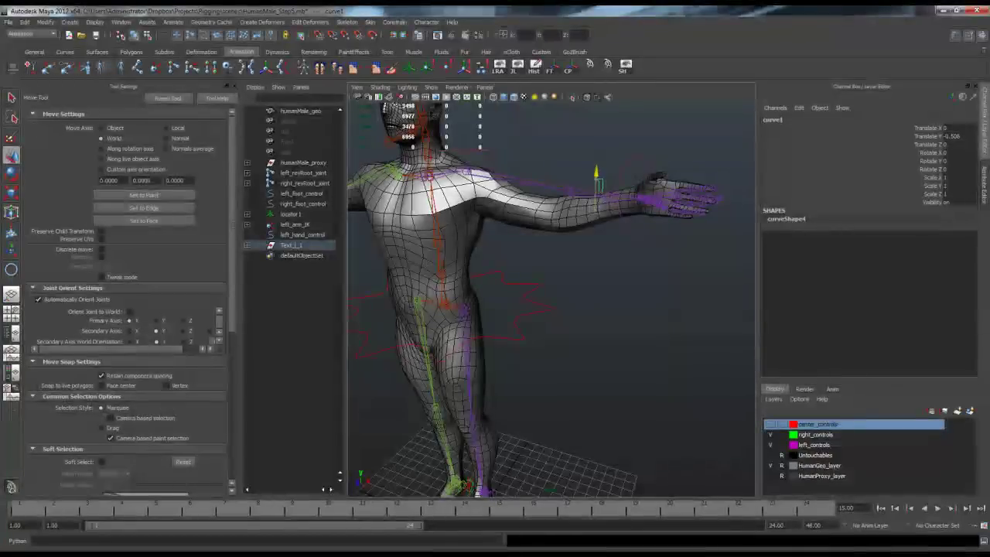
left_click_drag(597, 173, 597, 165)
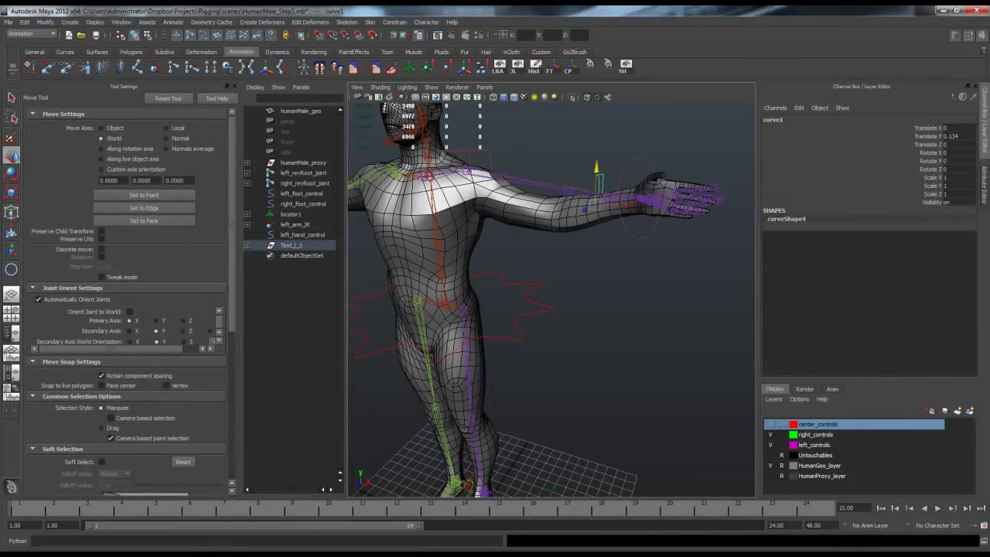
Select left_arm_IK to check its pole vector channels and constraints, and clear the selection.
left_click(295, 225)
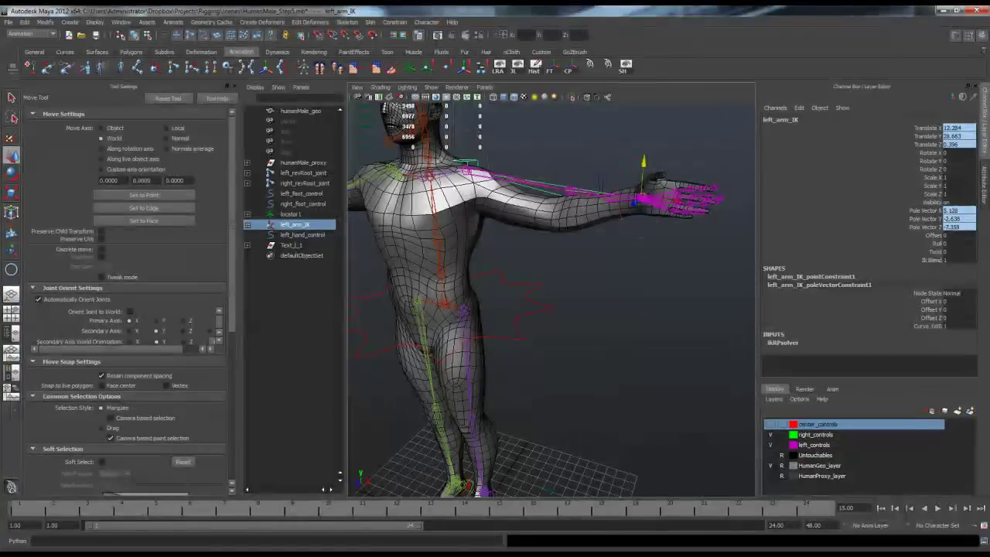
left_click(604, 310)
left_click_drag(603, 309, 580, 310, "alt")
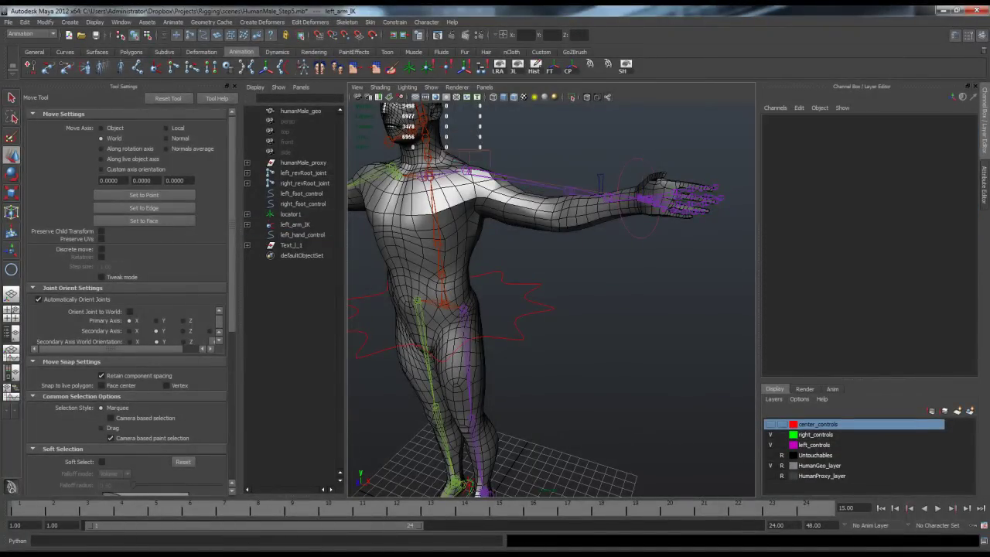
Select left_arm_IK and examine its point and pole vector constraint channels and its IK solver attributes.
right_click_drag(580, 309, 650, 310, "alt")
middle_click_drag(649, 309, 619, 368, "alt")
left_click_drag(622, 200, 617, 248)
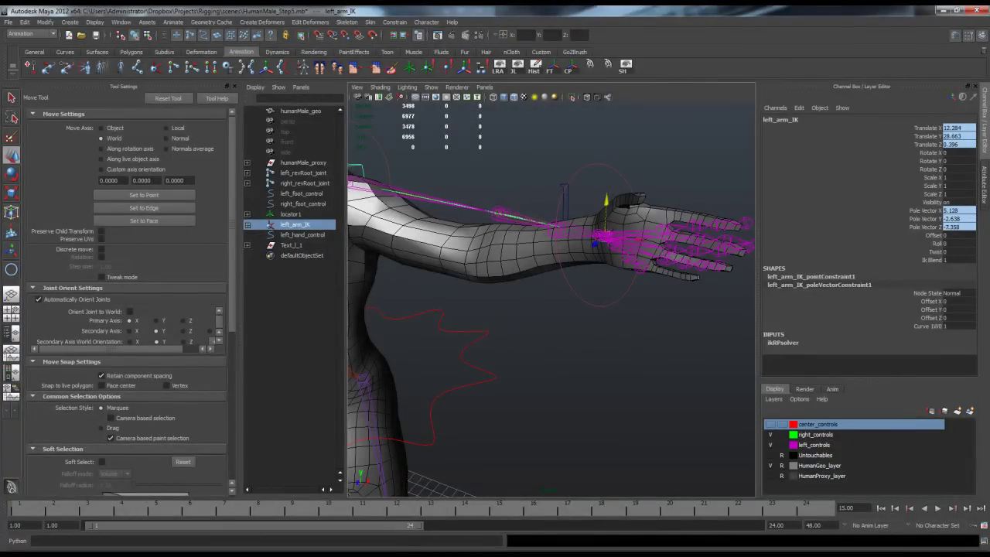
left_click(812, 276)
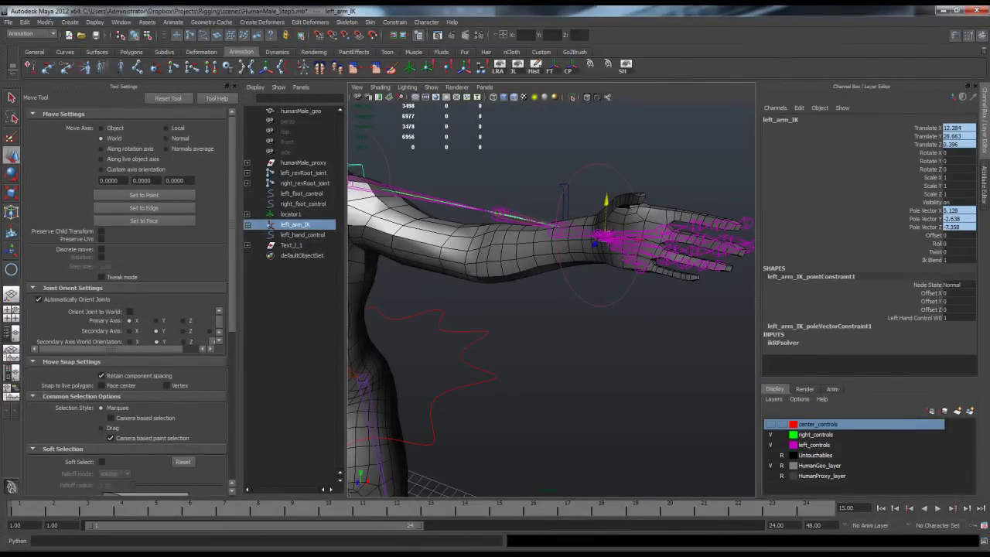
left_click(819, 326)
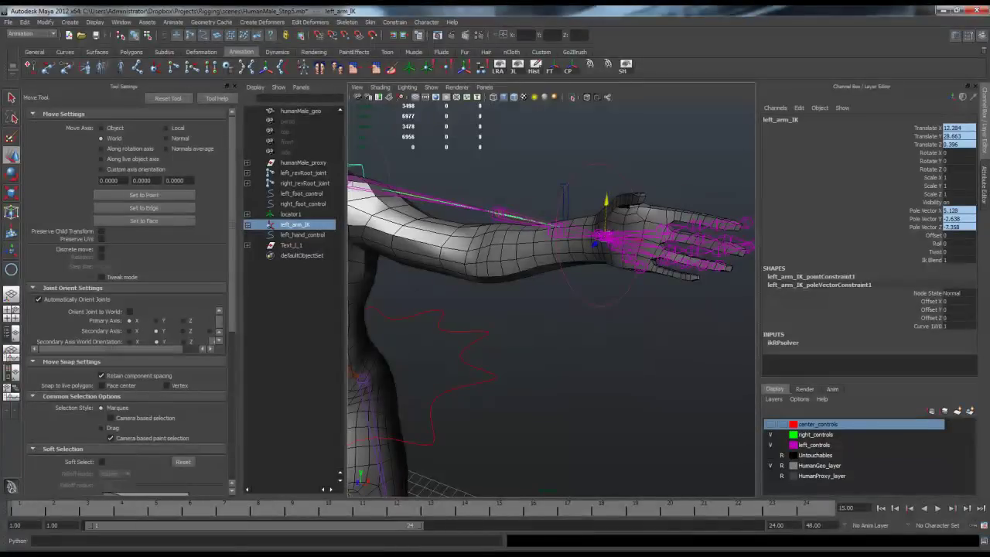
left_click(985, 185)
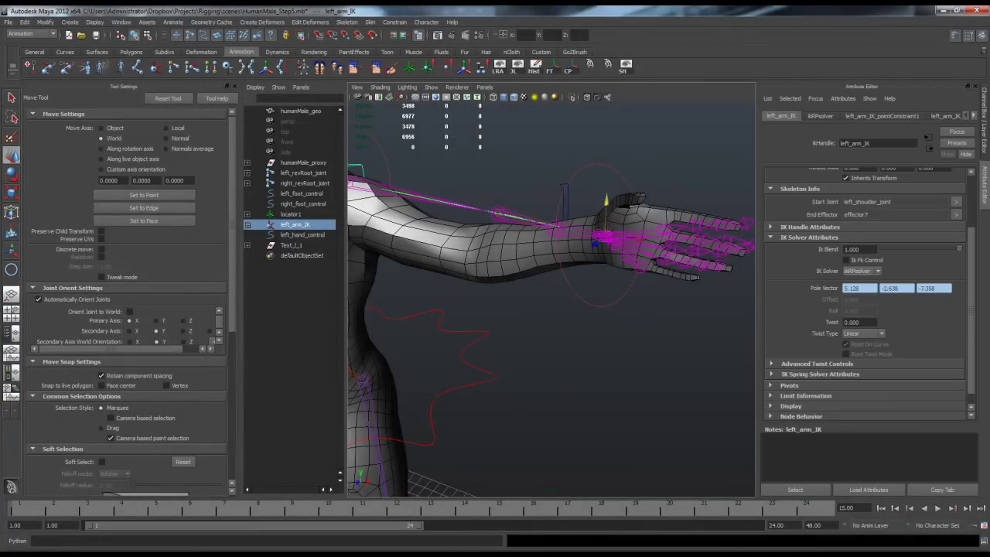
scroll(867, 293, "down", 1)
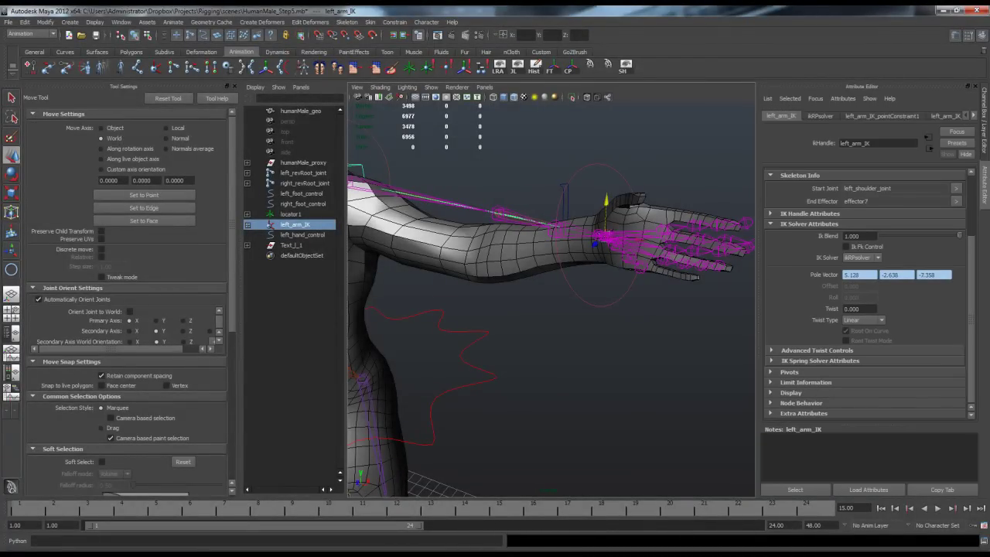
scroll(870, 293, "up", 3)
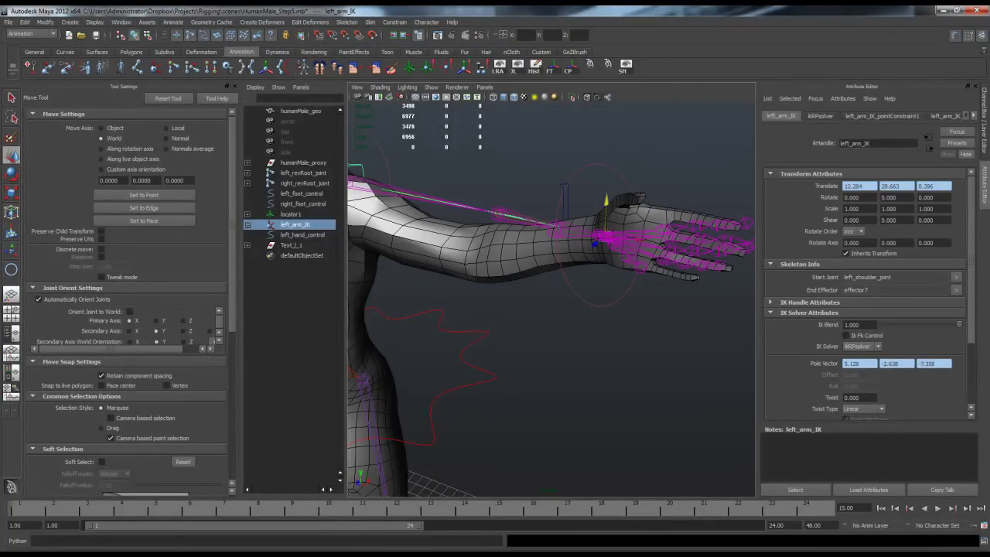
scroll(870, 293, "down", 3)
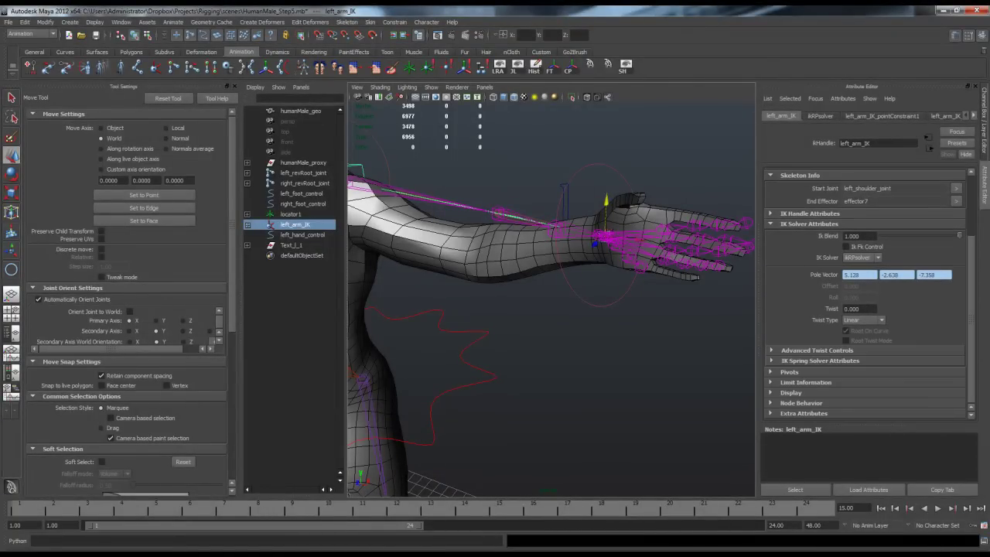
Return to left_arm_IK's channels, try adjusting its Twist, and undo the change.
key("ctrl+a")
left_click(935, 252)
mouse_move(551, 325)
middle_mouse_down()
mouse_move(611, 325)
mouse_move(533, 325)
middle_mouse_up()
key("ctrl+z")
left_click_drag(572, 309, 421, 349, "alt")
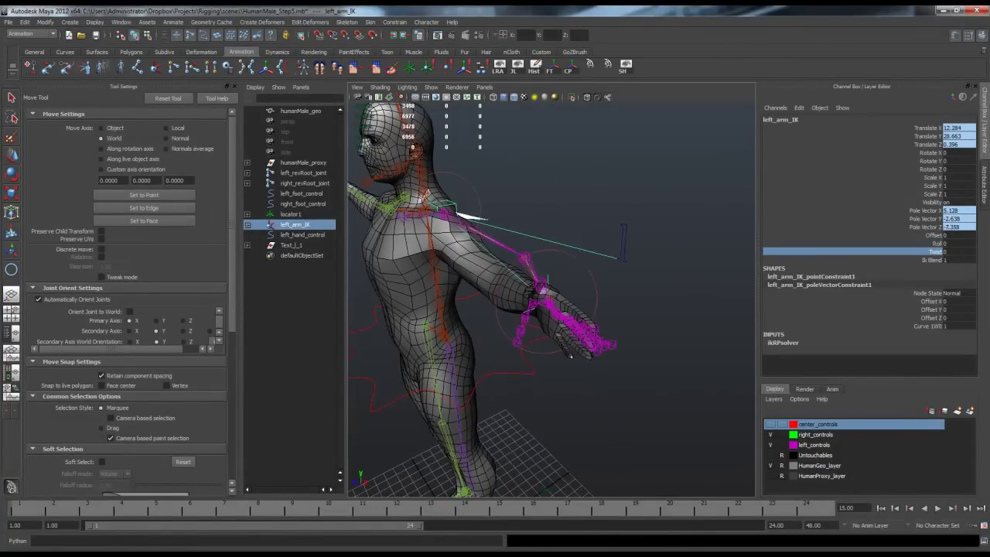
Select the "l" pole vector curve and lower it to about -13.5 in Y.
left_click(622, 246)
key("w")
left_click_drag(611, 286, 592, 314, "alt")
left_click(609, 276)
left_click(638, 222)
left_click_drag(638, 222, 495, 146, "alt")
left_click_drag(558, 230, 491, 283)
mouse_move(625, 371)
left_mouse_down()
mouse_move(626, 395)
mouse_move(527, 354)
mouse_move(619, 363)
mouse_move(628, 379)
left_mouse_up()
scroll(619, 363, "down", 6)
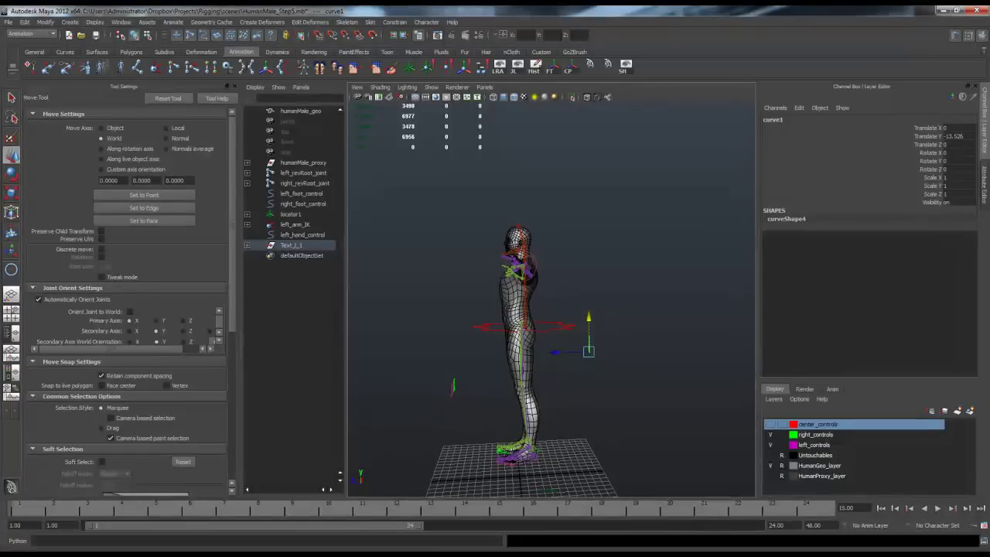
Select left_arm_IK and set its Twist to about -11.5, comparing the joints with the arm mesh.
left_click_drag(510, 371, 680, 365, "alt")
scroll(603, 348, "up", 6)
left_click_drag(603, 348, 487, 398, "alt")
left_click_drag(602, 250, 614, 261)
scroll(608, 267, "up", 3)
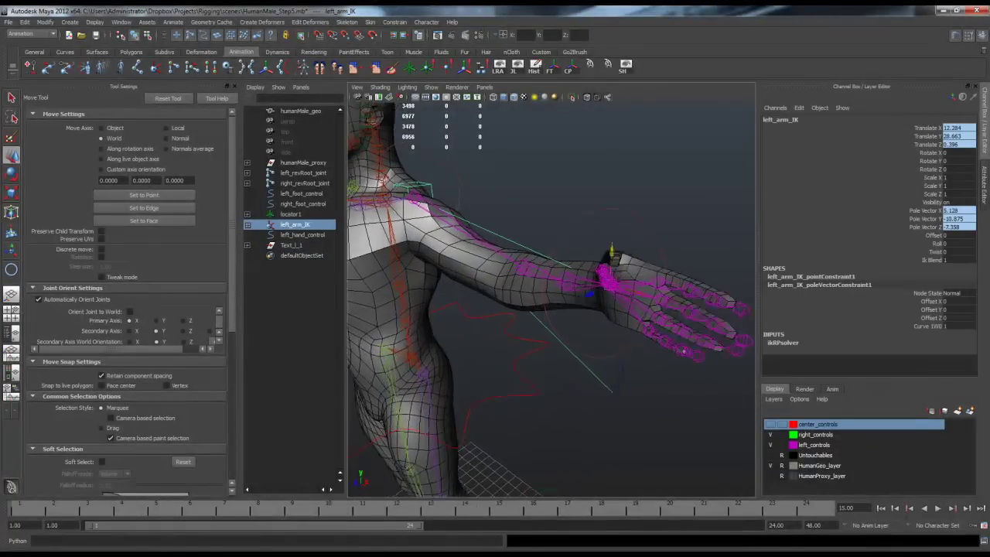
middle_click_drag(614, 267, 574, 254, "alt")
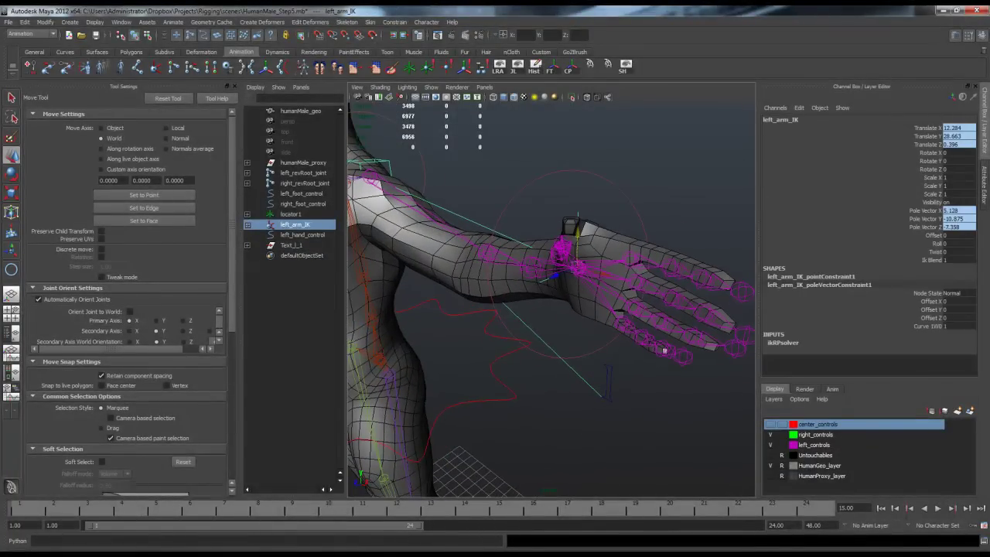
left_click(935, 252)
middle_click_drag(663, 350, 641, 351)
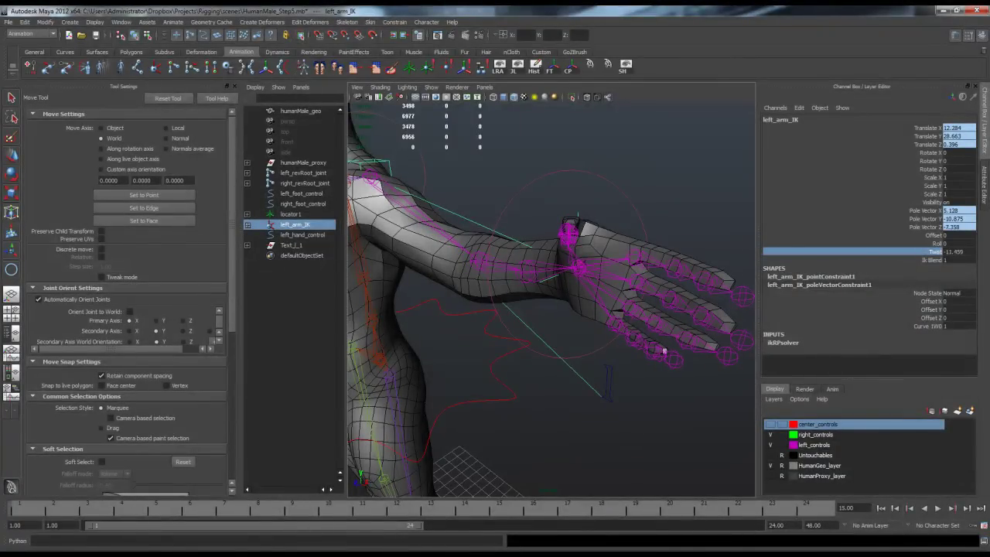
left_click_drag(663, 350, 619, 375, "alt")
mouse_move(619, 376)
middle_mouse_down()
mouse_move(608, 376)
mouse_move(619, 377)
middle_mouse_up()
Test the elbow by moving the "l" curve up to about 5.5 in Y, and undo the move.
left_click_drag(619, 376, 693, 334, "alt")
middle_click_drag(693, 334, 510, 331, "alt")
left_click_drag(511, 331, 657, 356, "alt")
middle_click_drag(657, 355, 549, 371, "alt")
left_click_drag(549, 371, 367, 387, "alt")
left_click(623, 309)
left_click_drag(623, 293, 602, 450)
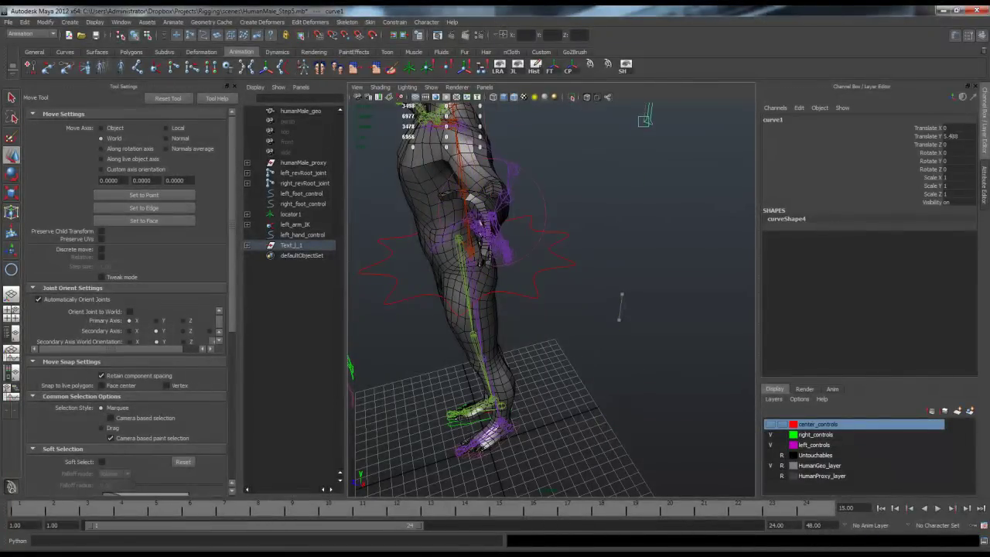
left_click_drag(638, 192, 641, 183)
key("ctrl+z")
Test the arm by moving the left hand control, and undo the moves.
left_click_drag(595, 256, 611, 290, "alt")
left_click(586, 254)
left_click_drag(587, 254, 474, 201, "alt")
key("ctrl+z")
left_click_drag(654, 240, 634, 268, "alt")
right_click_drag(634, 268, 611, 277, "alt")
left_click_drag(593, 275, 454, 242)
mouse_move(495, 251)
left_mouse_down("alt")
mouse_move(394, 263)
mouse_move(378, 252)
mouse_move(398, 310)
mouse_move(472, 278)
mouse_move(484, 259)
left_mouse_up("alt")
key("ctrl+z")
left_click(526, 201)
left_click_drag(525, 201, 507, 189, "alt")
Select the "l" pole vector curve and rename it as left_elbow_control.
left_click(613, 334)
left_click_drag(613, 334, 633, 333, "alt")
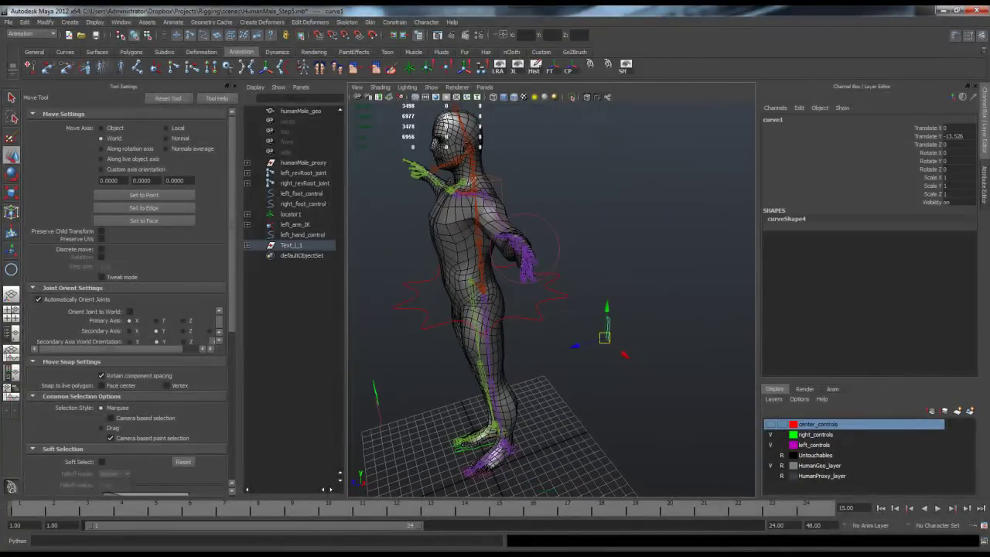
left_click(774, 120)
type("left_elbo")
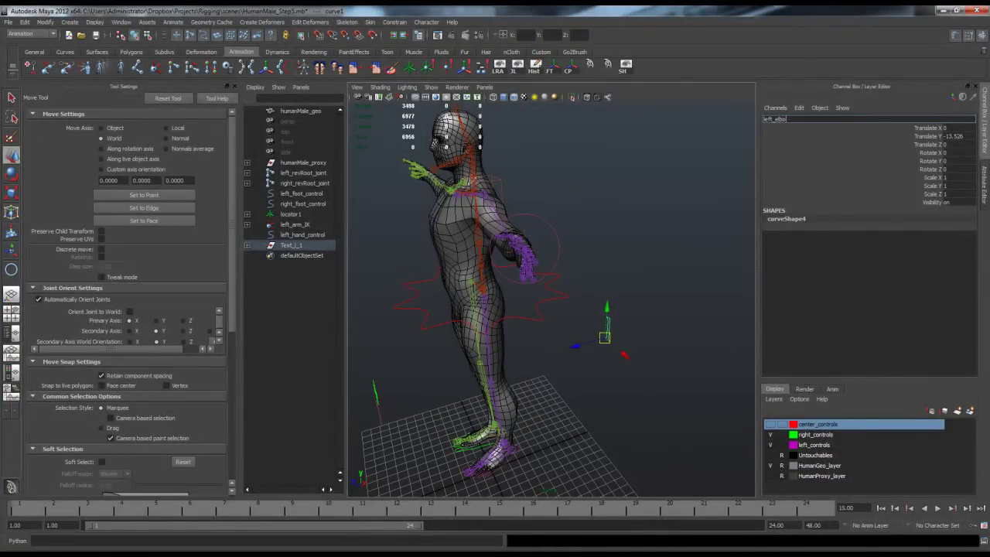
type("w_control")
key("Return")
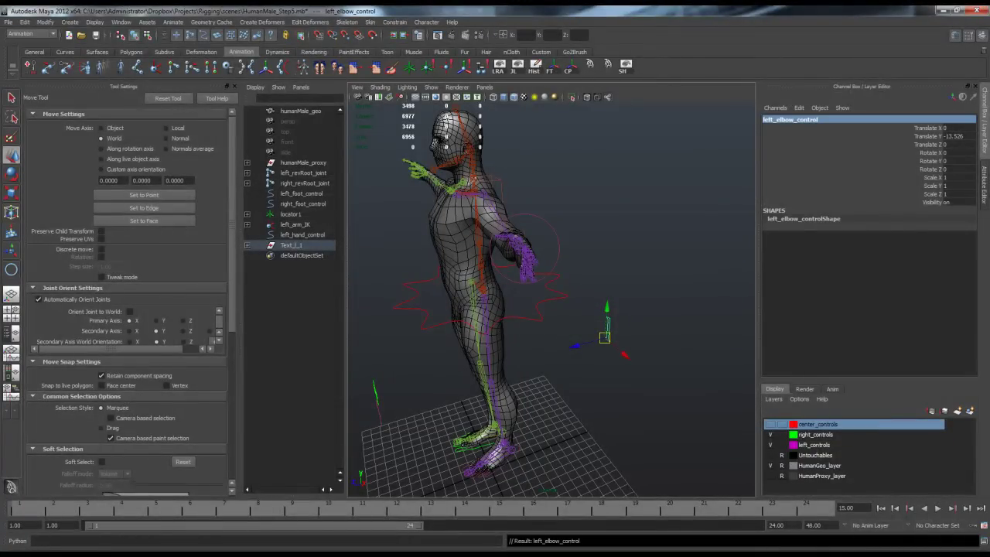
Undo the rename, the Twist adjustment and the recent control moves, back towards the "l" curve's original position.
mouse_move(526, 310)
left_mouse_down("alt")
mouse_move(591, 303)
mouse_move(475, 300)
mouse_move(650, 310)
mouse_move(525, 328)
left_mouse_up("alt")
key("ctrl+z")
key("ctrl+z")
key("ctrl+z")
key("ctrl+z")
key("ctrl+z")
key("ctrl+z")
key("ctrl+z")
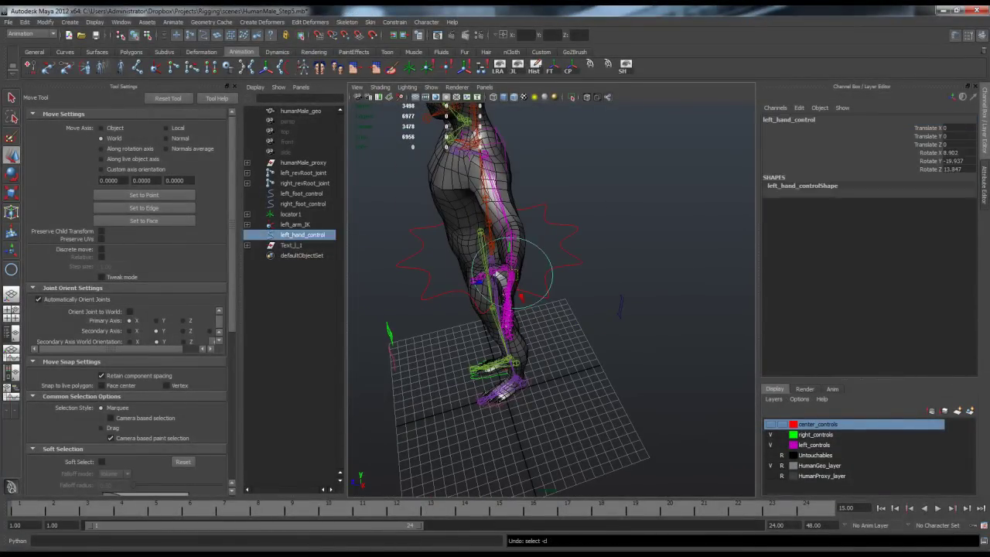
key("ctrl+z")
key("ctrl+z")
key("ctrl+z")
key("ctrl+z")
key("ctrl+z")
key("ctrl+z")
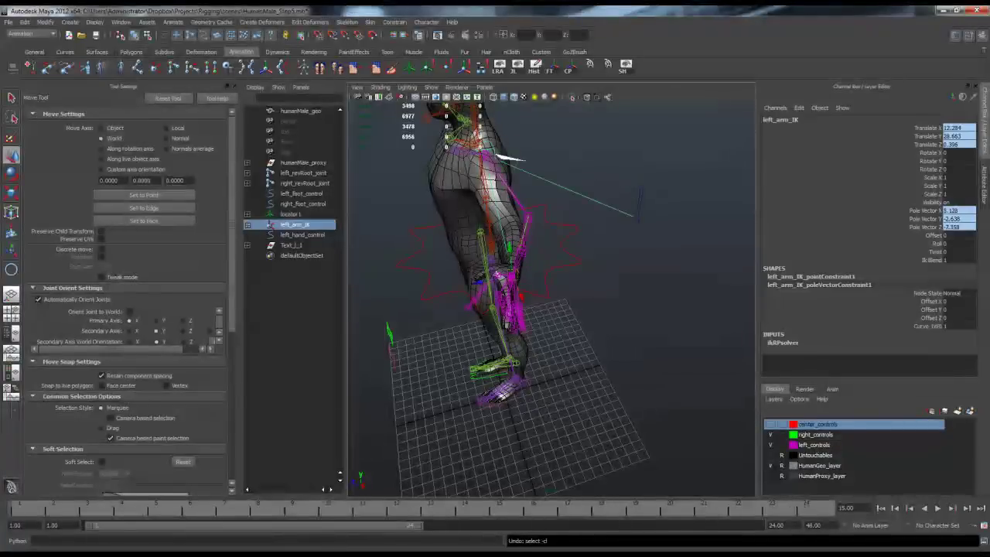
key("ctrl+z")
key("ctrl+z")
key("ctrl+z")
key("ctrl+z")
key("ctrl+z")
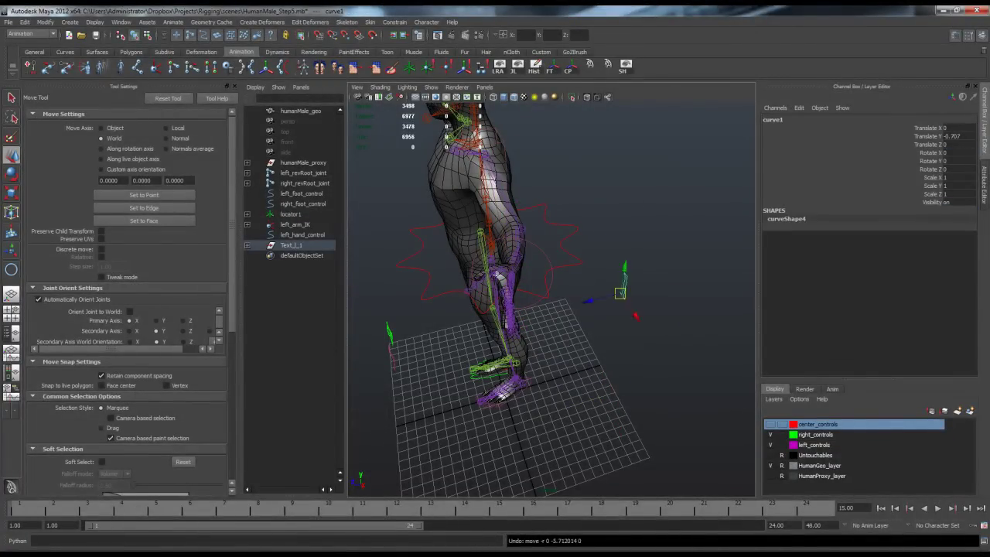
Select the "l" curve, try a small downward move, and undo it.
left_click_drag(525, 328, 611, 323, "alt")
left_click(573, 195)
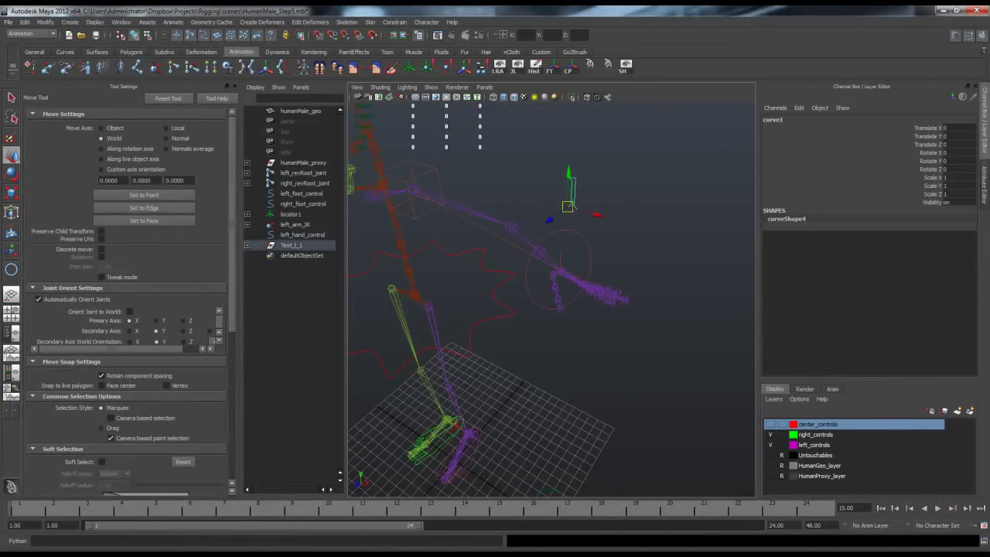
left_click_drag(573, 255, 550, 267, "alt")
left_click_drag(588, 174, 587, 183)
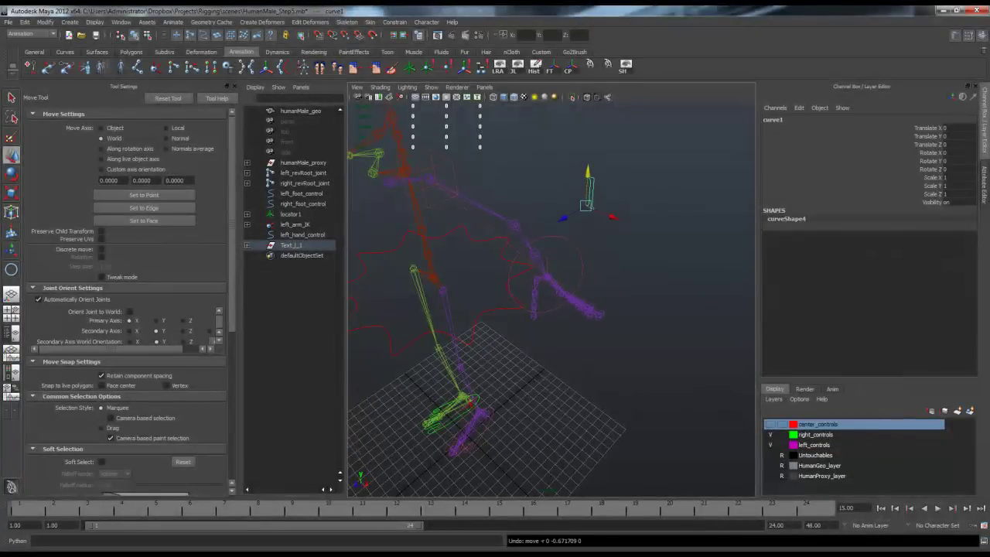
left_click_drag(559, 267, 540, 273, "alt")
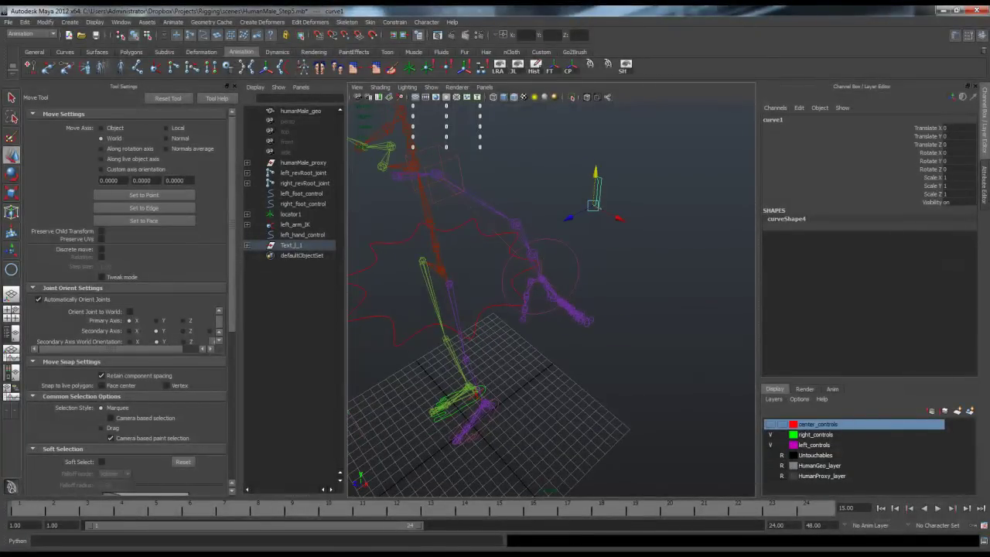
Open the Hypergraph Hierarchy and graph the input and output connections of the "l" curve.
left_click(121, 22)
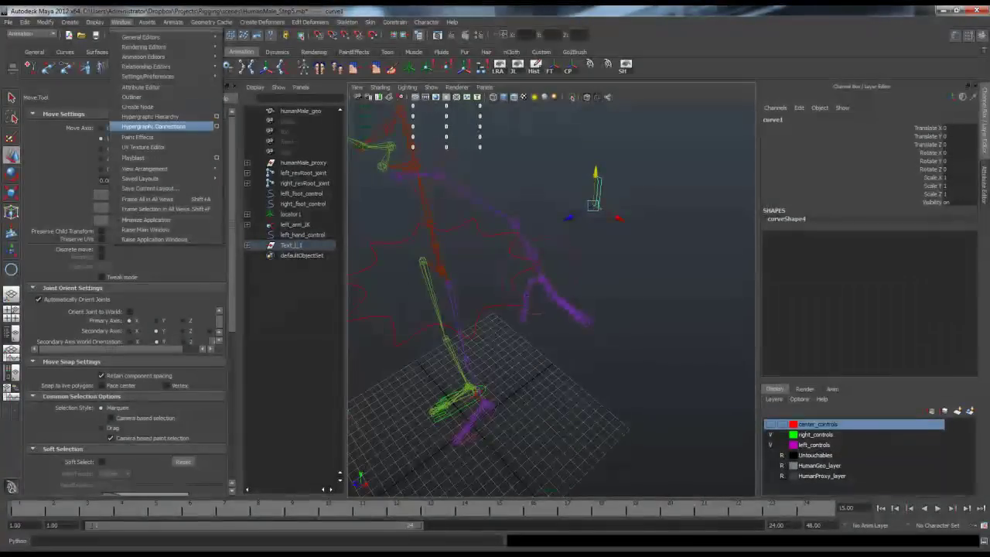
left_click(150, 116)
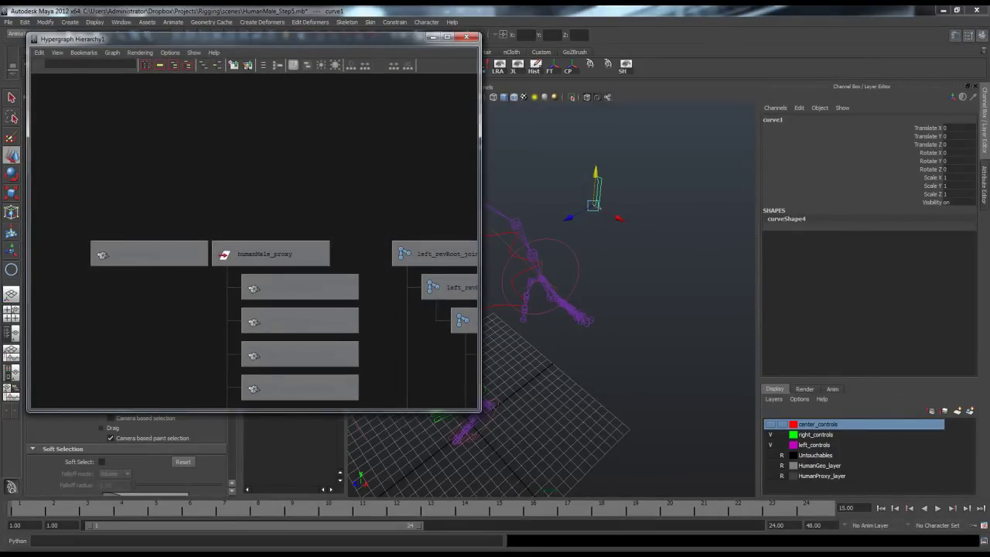
key("f")
left_click(277, 65)
Delete the left_arm_IK_poleVectorConstraint1 node from the graph and select the "l" curve in the viewport.
scroll(246, 88, "down", 1)
middle_click_drag(246, 88, 313, 203, "alt")
scroll(252, 116, "up", 2)
scroll(236, 148, "up", 1)
scroll(235, 149, "up", 1)
left_click(266, 170)
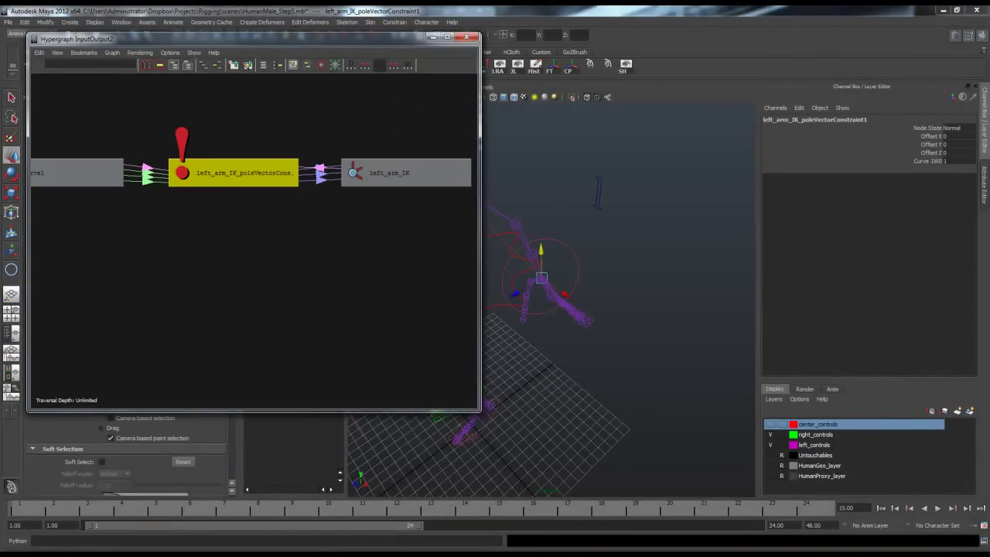
key("Delete")
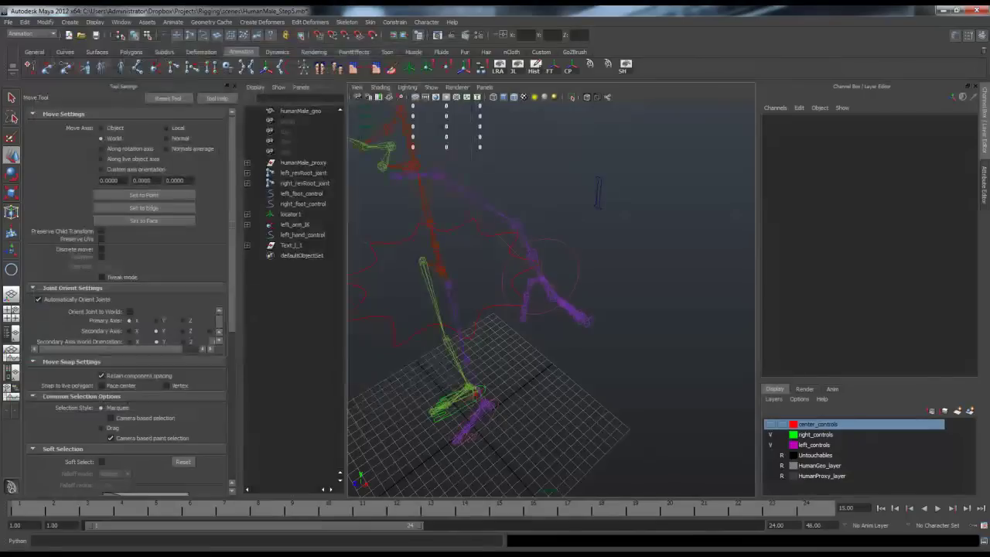
left_click_drag(576, 169, 617, 197)
left_click(958, 128)
type("le")
type("ft_elbow_C")
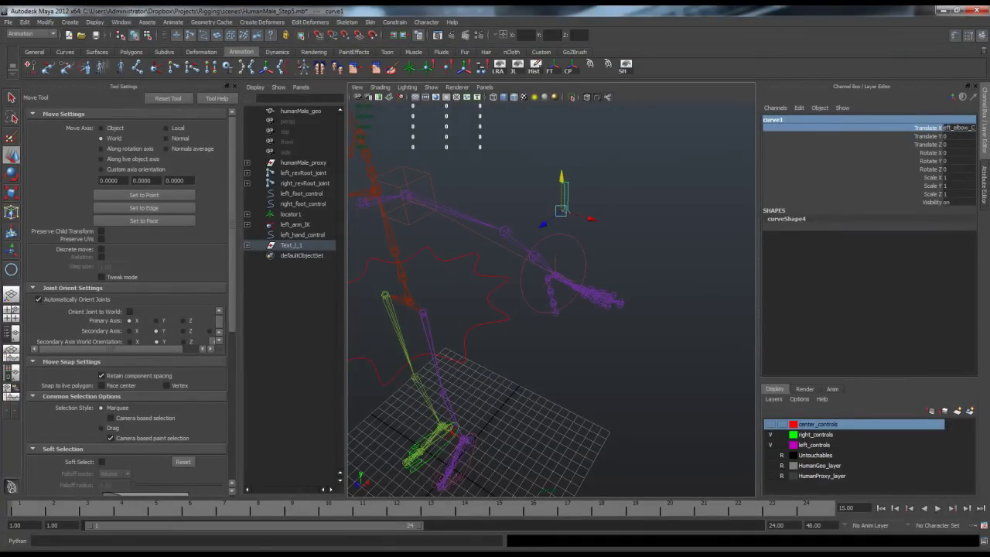
key("ctrl")
left_click(920, 177)
left_click(901, 120)
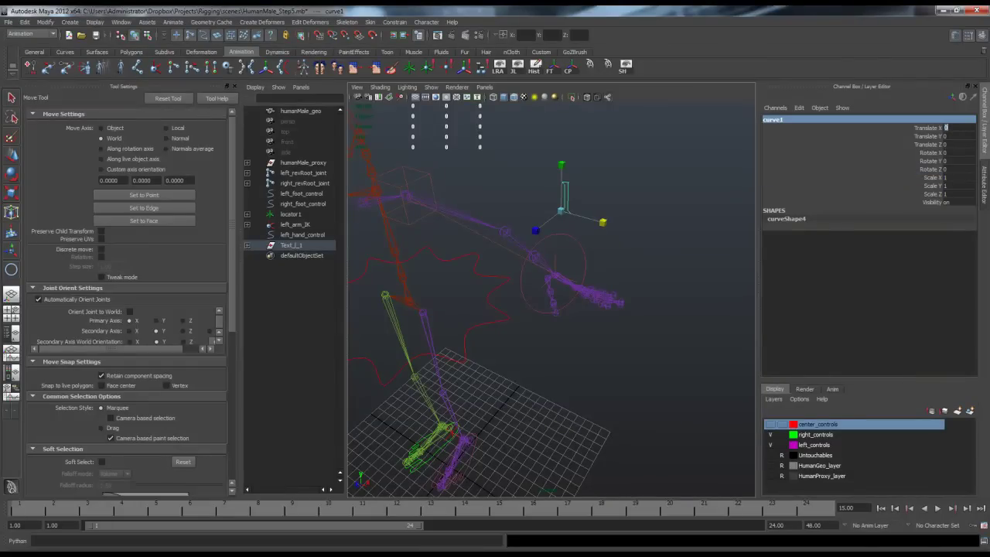
Rename the selected "l" curve as left_elbow_control.
double_click(774, 120)
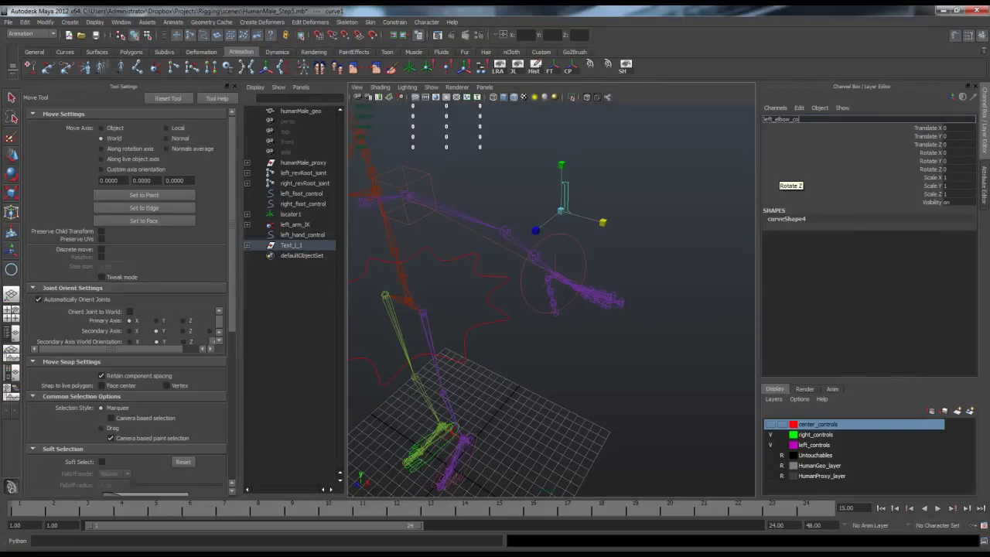
key("Return")
Try repositioning left_elbow_control from behind the character, and undo the change.
left_click_drag(619, 279, 529, 267, "alt")
mouse_move(634, 197)
left_mouse_down()
mouse_move(603, 213)
mouse_move(609, 181)
mouse_move(623, 203)
mouse_move(653, 206)
mouse_move(639, 219)
mouse_move(701, 201)
mouse_move(495, 206)
mouse_move(530, 209)
left_mouse_up()
key("w")
key("ctrl+z")
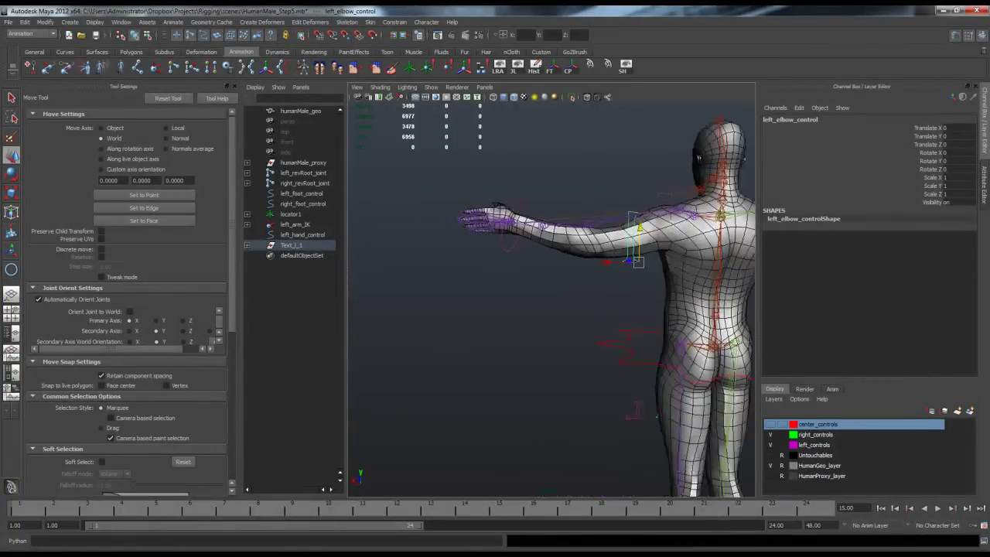
Lower left_elbow_control to below the left arm and select it together with left_arm_IK.
left_click_drag(471, 224, 472, 224, "alt")
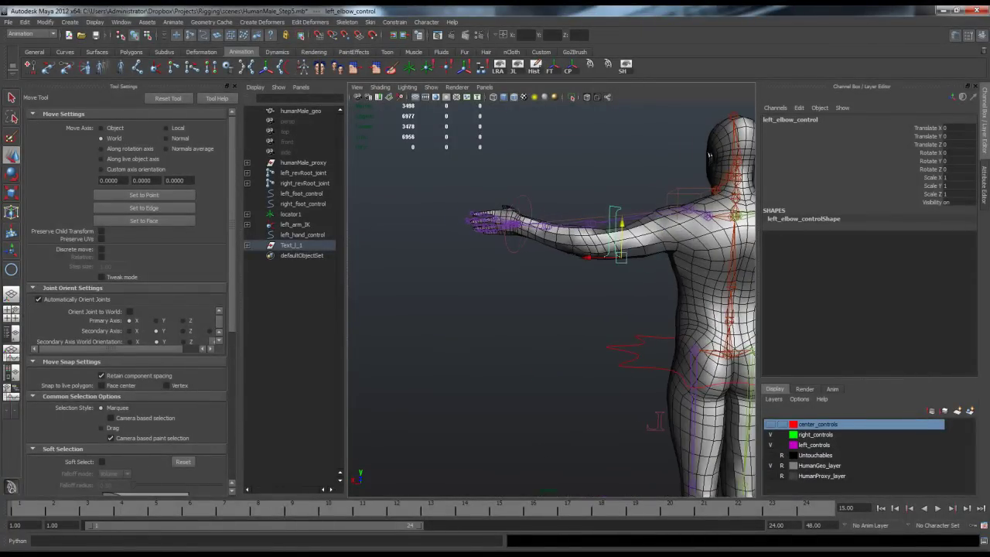
left_click_drag(622, 227, 594, 321)
left_click_drag(398, 213, 564, 245, "alt")
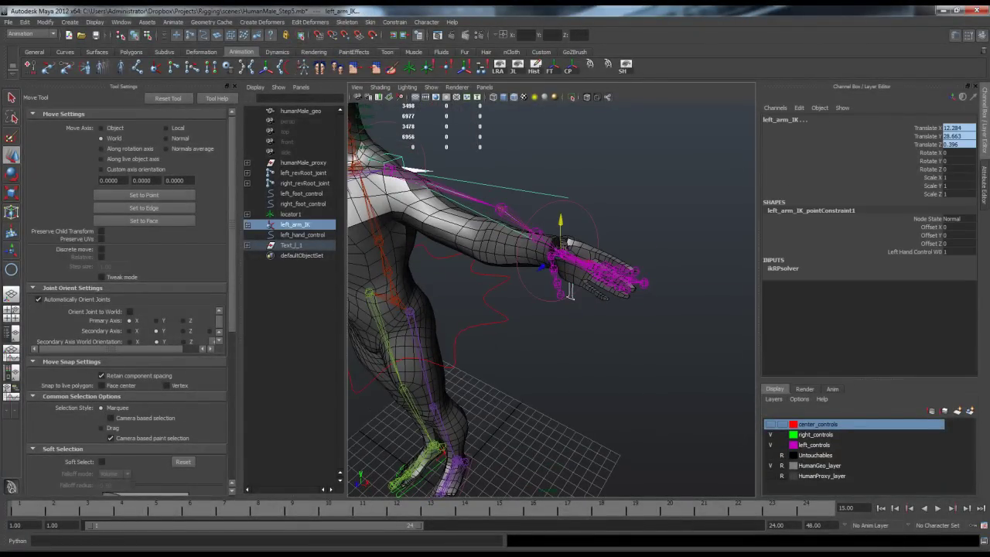
Apply a pole vector constraint from left_elbow_control to left_arm_IK and clear the selection.
left_click(394, 21)
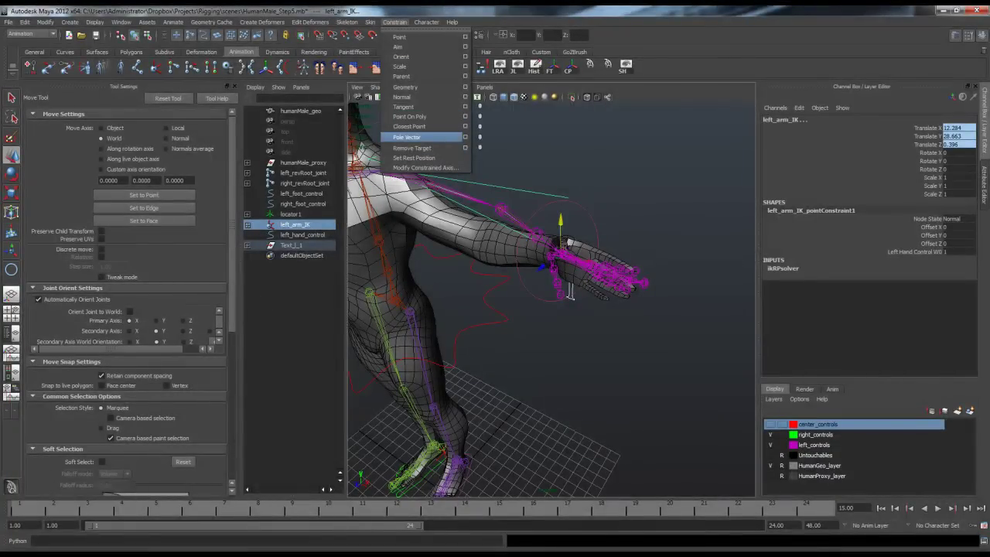
left_click(421, 137)
mouse_move(688, 240)
left_mouse_down("alt")
mouse_move(607, 220)
mouse_move(525, 224)
mouse_move(499, 204)
mouse_move(685, 232)
left_mouse_up("alt")
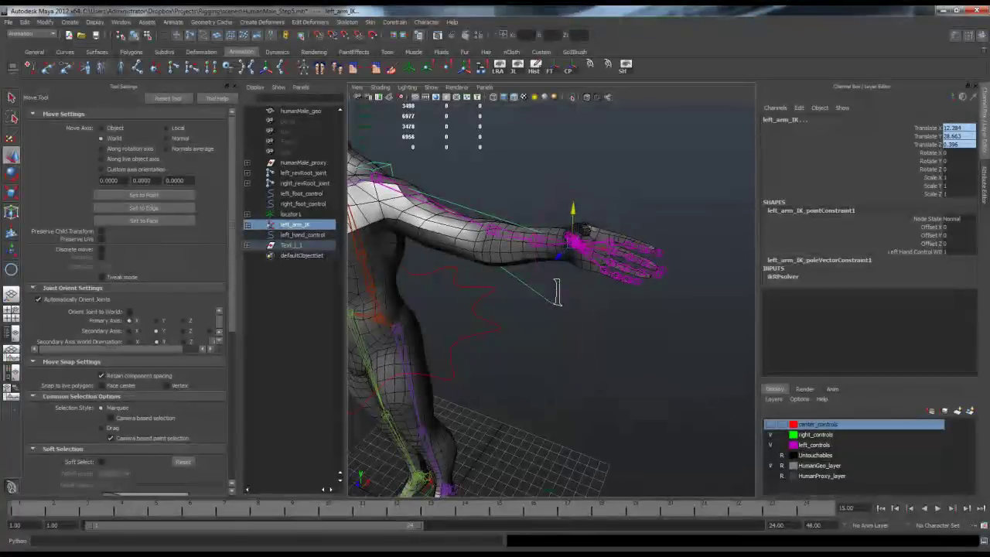
scroll(552, 290, "up", 1)
left_click(658, 332)
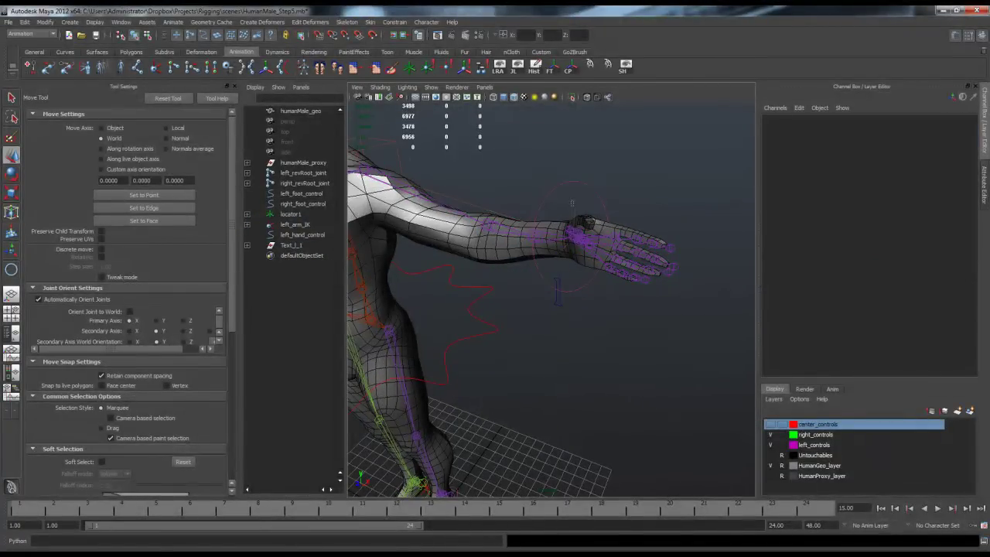
Select left_arm_IK and try adjusting its Twist to counter the arm rotation caused by the pole vector constraint.
left_click_drag(571, 200, 586, 241)
scroll(584, 240, "up", 1)
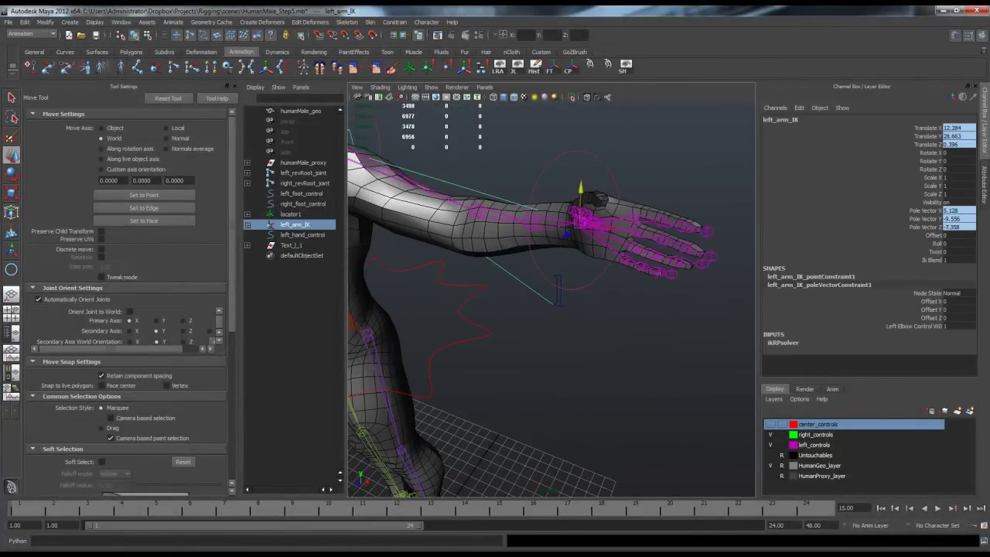
left_click(934, 252)
scroll(551, 289, "up", 2)
middle_click_drag(572, 279, 559, 289, "alt")
middle_click_drag(560, 289, 506, 289)
left_click_drag(506, 289, 478, 254, "alt")
middle_click_drag(505, 255, 478, 255)
Examine the twisted left arm and hand from several angles and clear the selection.
left_click_drag(477, 256, 509, 259, "alt")
right_click_drag(509, 258, 433, 264, "alt")
middle_click_drag(475, 268, 555, 252, "alt")
left_click(558, 250)
left_click_drag(558, 251, 490, 241, "alt")
left_click(684, 308)
left_click_drag(689, 292, 684, 319)
Undo the Twist adjustment and the pole vector constraint on left_arm_IK, returning to left_elbow_control as the only selected object.
key("ctrl+z")
key("ctrl+z")
key("ctrl+z")
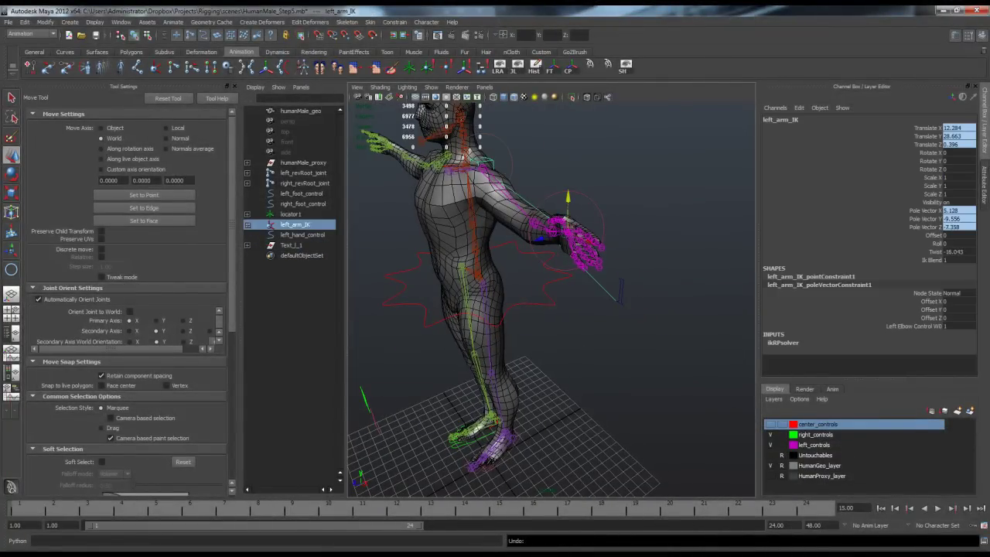
key("ctrl+z")
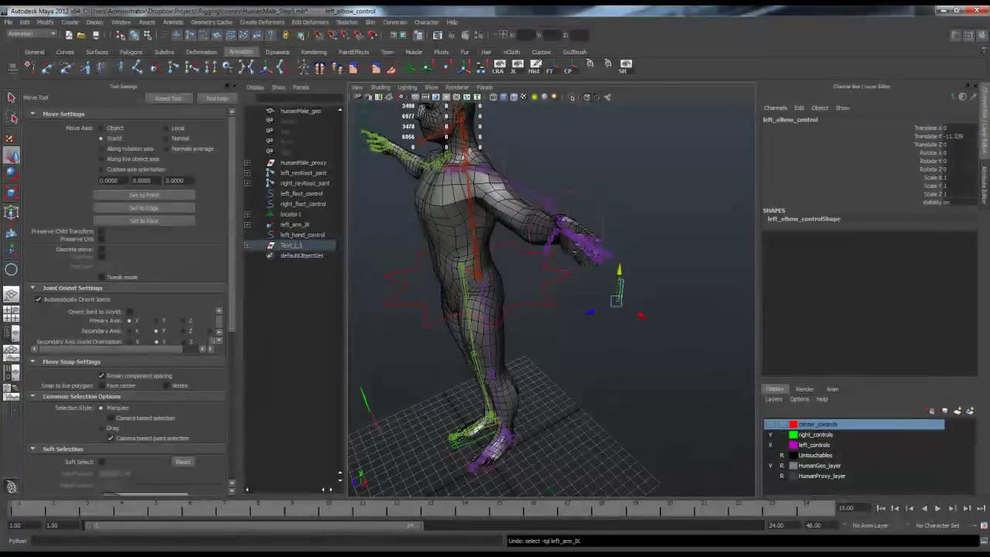
Freeze the transformations of left_elbow_control so its translate values are zero at its position below the left arm.
left_click_drag(619, 325, 667, 302, "alt")
left_click(666, 313)
left_click(624, 291)
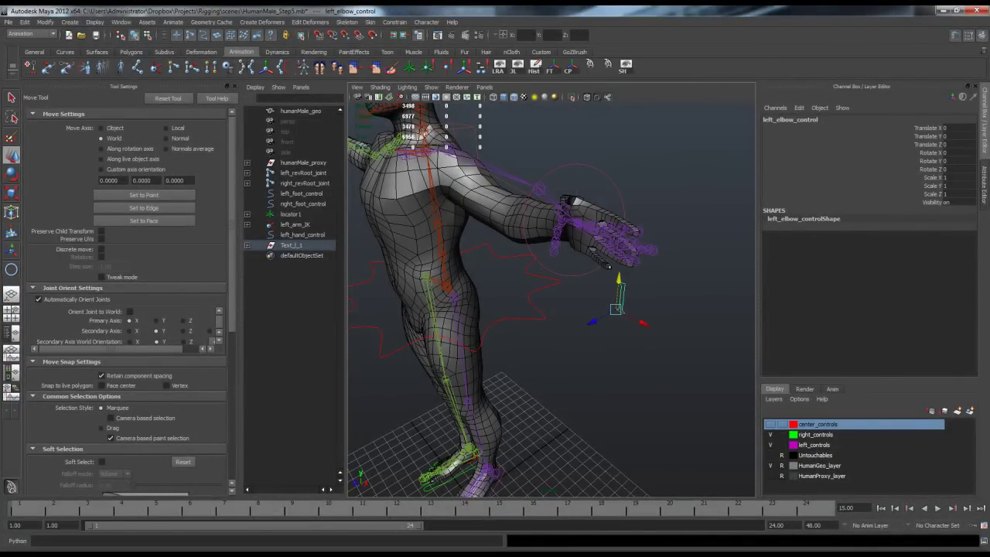
Apply a pole vector constraint from left_elbow_control to left_arm_IK and check the arm from several angles.
left_click(295, 225, "ctrl")
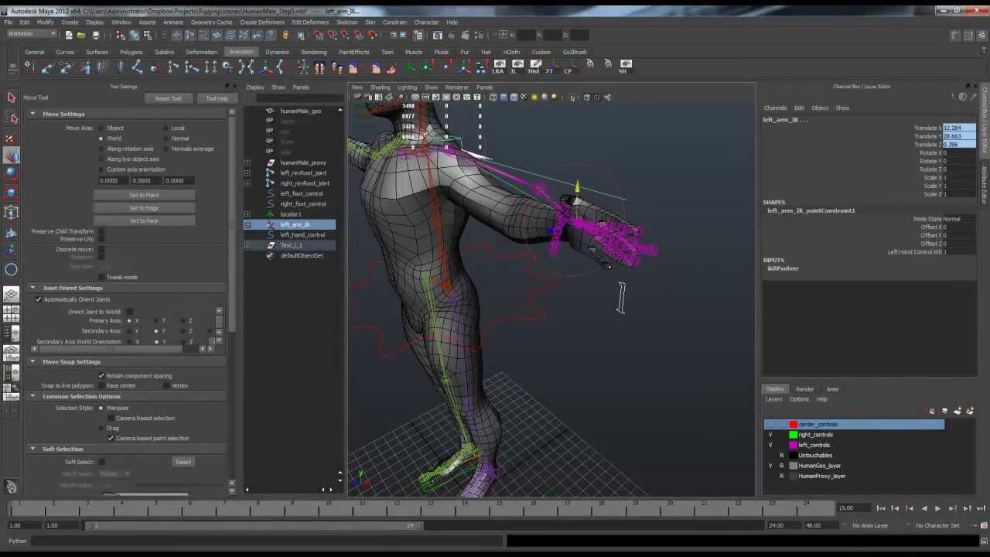
left_click(394, 23)
left_click(407, 138)
left_click(657, 348)
left_click_drag(657, 356, 604, 348, "alt")
left_click(564, 227)
left_click_drag(568, 247, 611, 213, "alt")
left_click_drag(636, 325, 656, 338)
left_click_drag(656, 338, 546, 337, "alt")
Undo the latest pole vector constraint and the selection of left_arm_IK.
key("ctrl+z")
key("ctrl+z")
key("ctrl+z")
key("ctrl+z")
key("ctrl+z")
key("ctrl+z")
key("ctrl+z")
key("ctrl+z")
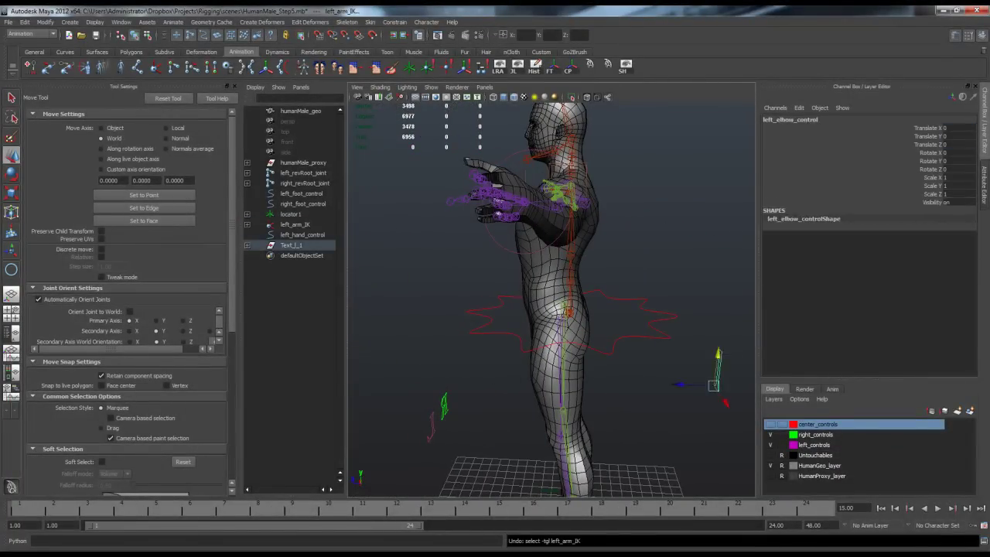
Raise left_elbow_control behind the character to about the height of the left arm, with its translate values zeroed.
left_click_drag(561, 314, 642, 348, "alt")
left_click(576, 238)
left_click_drag(576, 238, 503, 238, "alt")
left_click_drag(704, 182, 688, 142)
key("ctrl+z")
left_click_drag(534, 290, 580, 293, "alt")
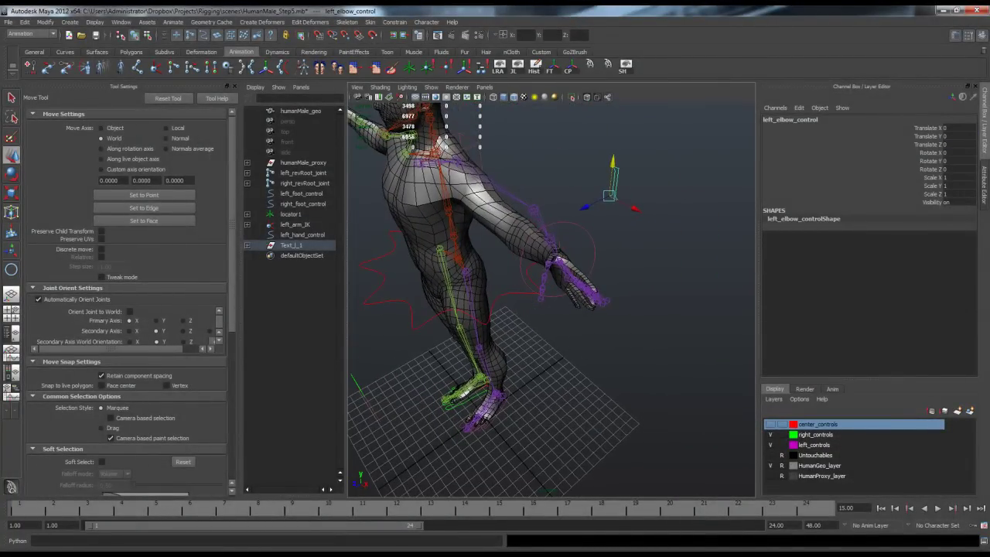
Select left_arm_IK and open the Hypergraph Hierarchy.
left_click(559, 256)
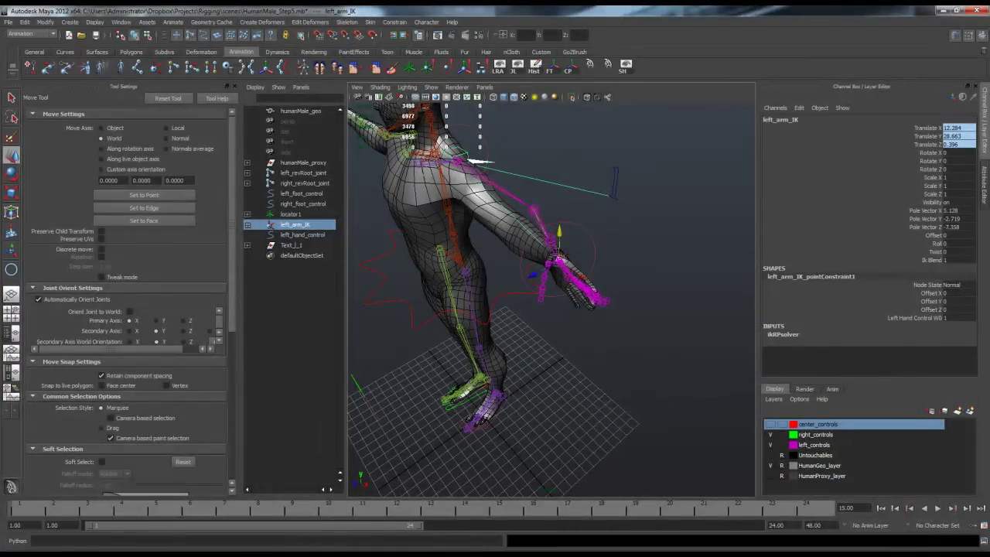
left_click(120, 21)
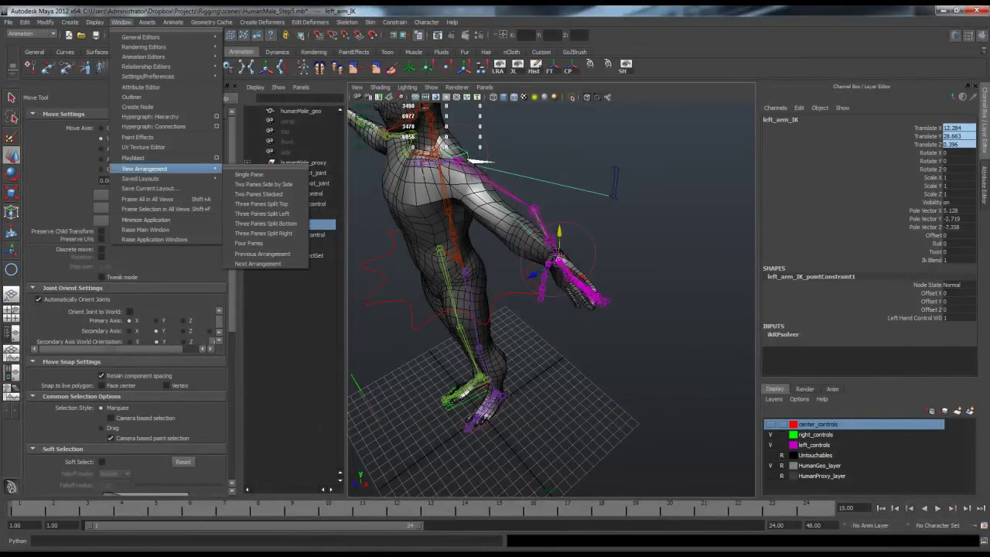
left_click(145, 116)
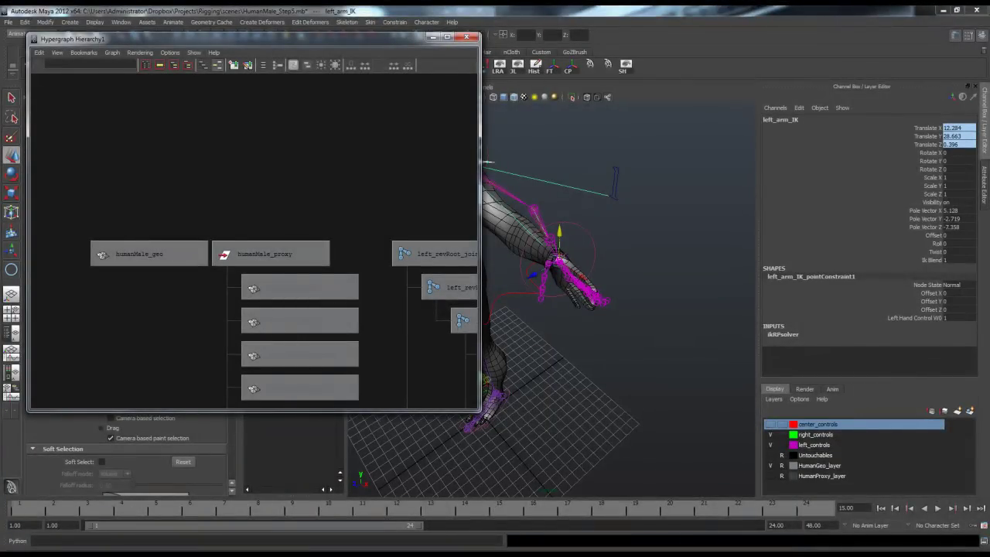
Inspect the input and output connections of left_arm_IK and the left elbow control in the Hypergraph.
left_click(277, 65)
middle_click_drag(310, 217, 319, 228, "alt")
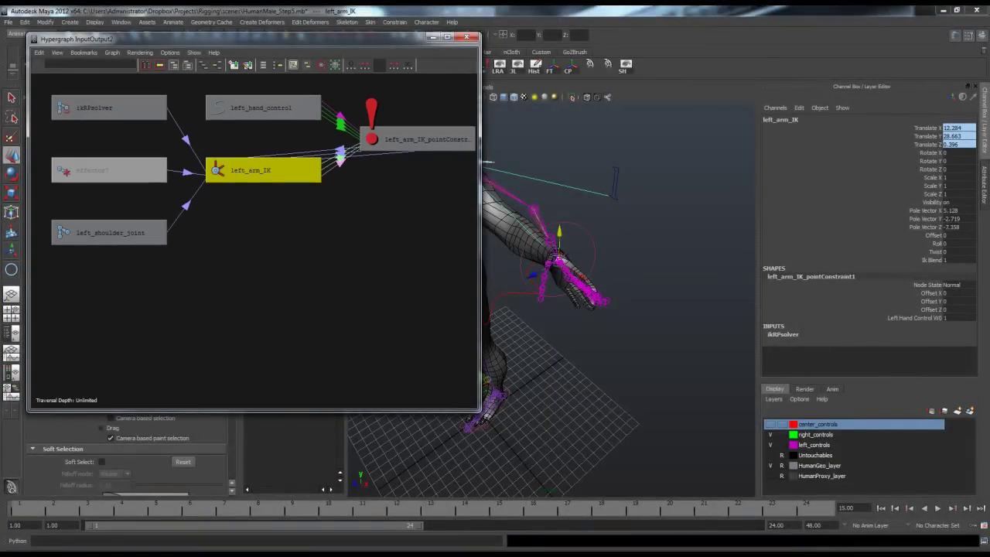
middle_click_drag(371, 205, 348, 209, "alt")
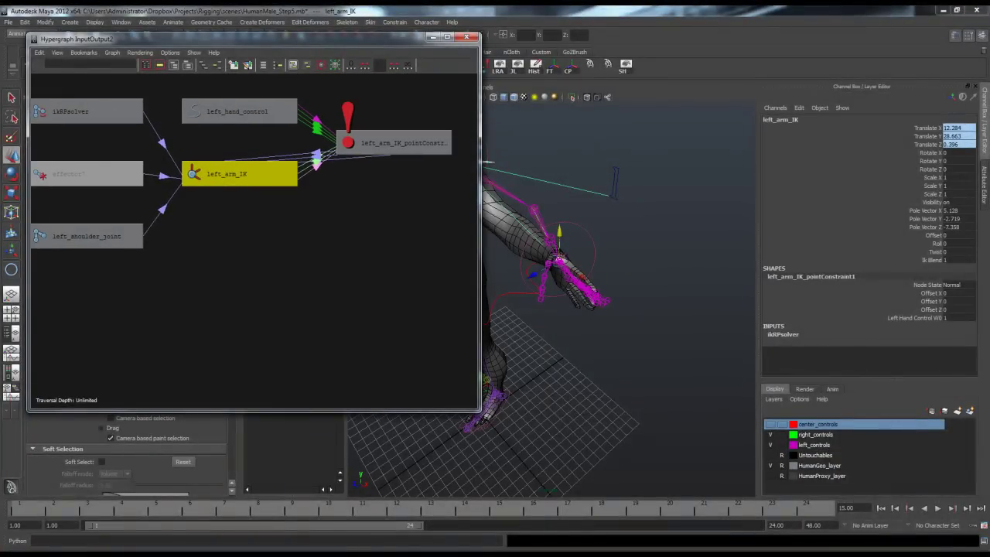
left_click(619, 185)
left_click(616, 184)
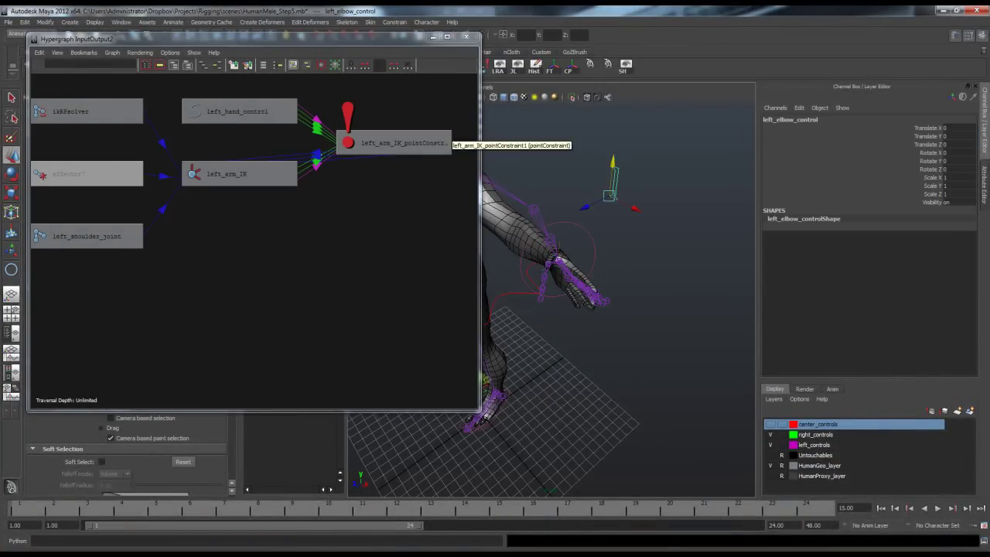
left_click(277, 65)
scroll(263, 221, "down", 4)
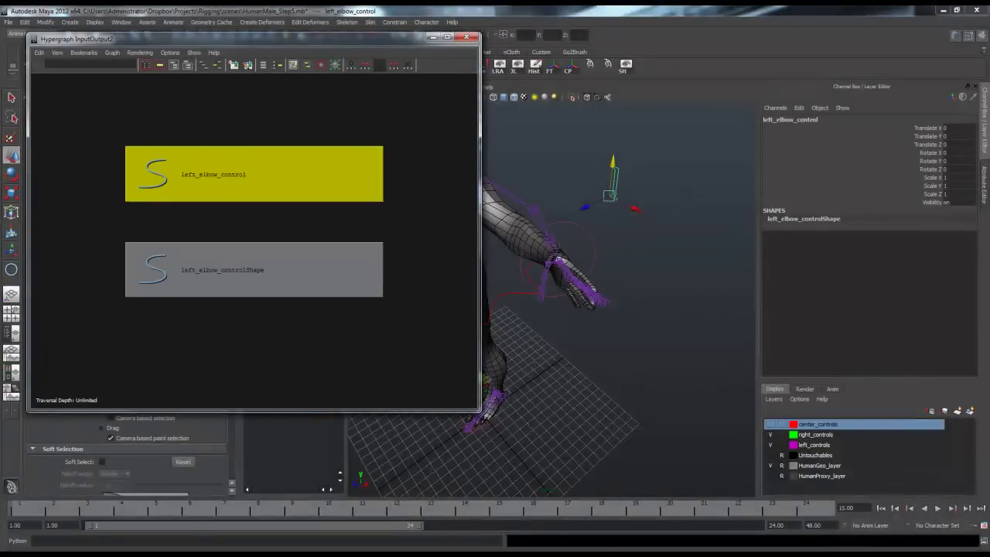
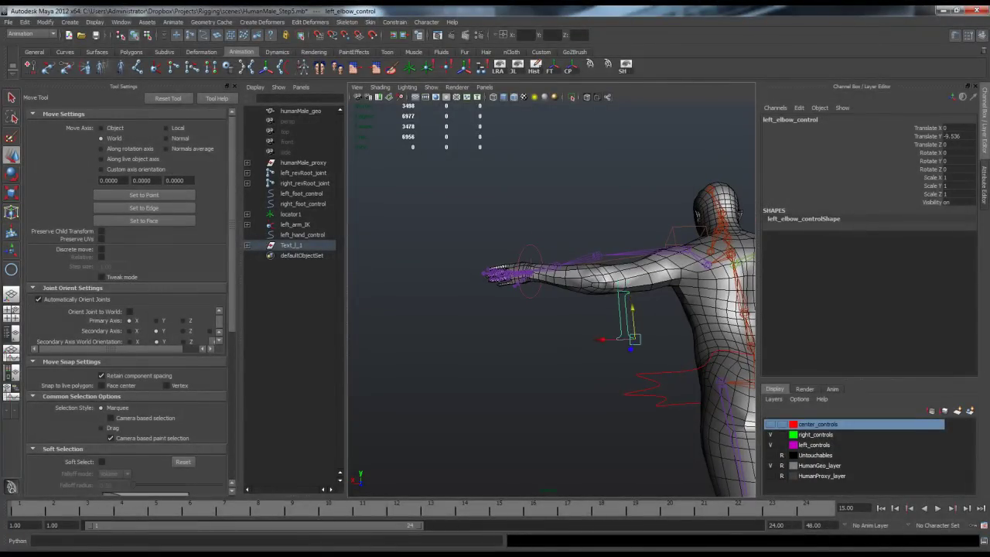
Apply a pole vector constraint from the left elbow control to left_arm_IK.
left_click_drag(495, 325, 627, 331, "alt")
left_click_drag(541, 325, 588, 360, "alt")
right_click_drag(526, 324, 650, 325, "alt")
left_click_drag(588, 332, 495, 332, "alt")
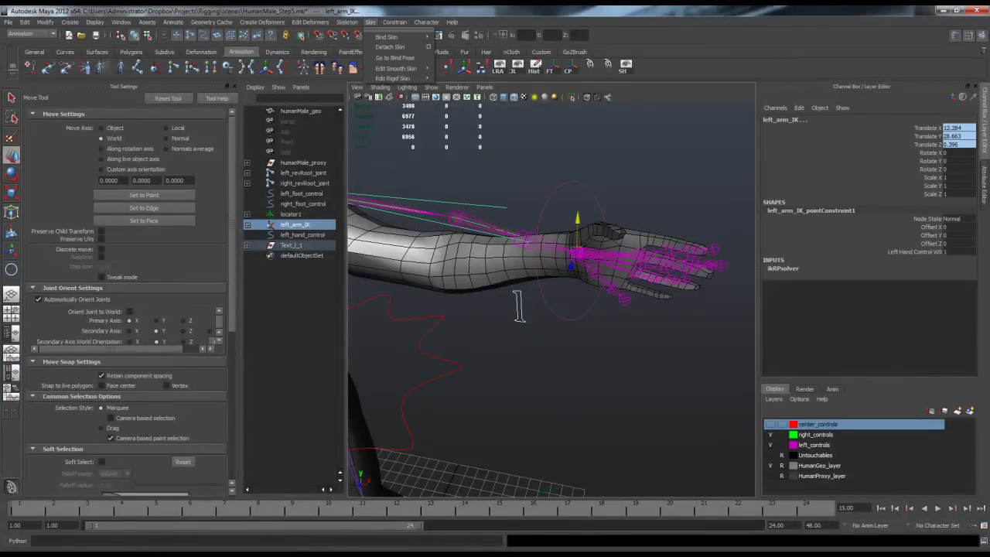
left_click(394, 22)
left_click(410, 132)
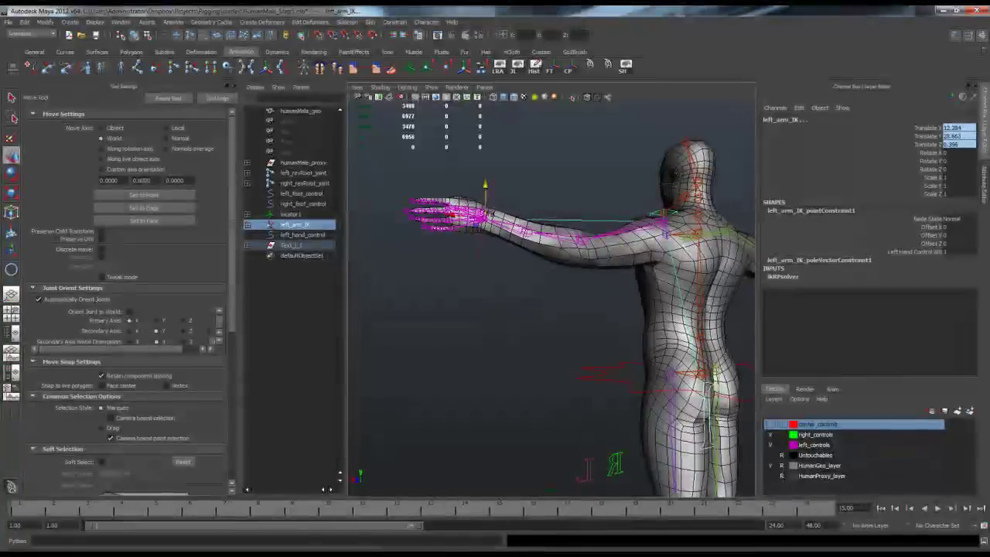
Adjust the Twist of left_arm_IK to about -20.6 to correct the arm's rotation.
left_click_drag(550, 309, 410, 301, "alt")
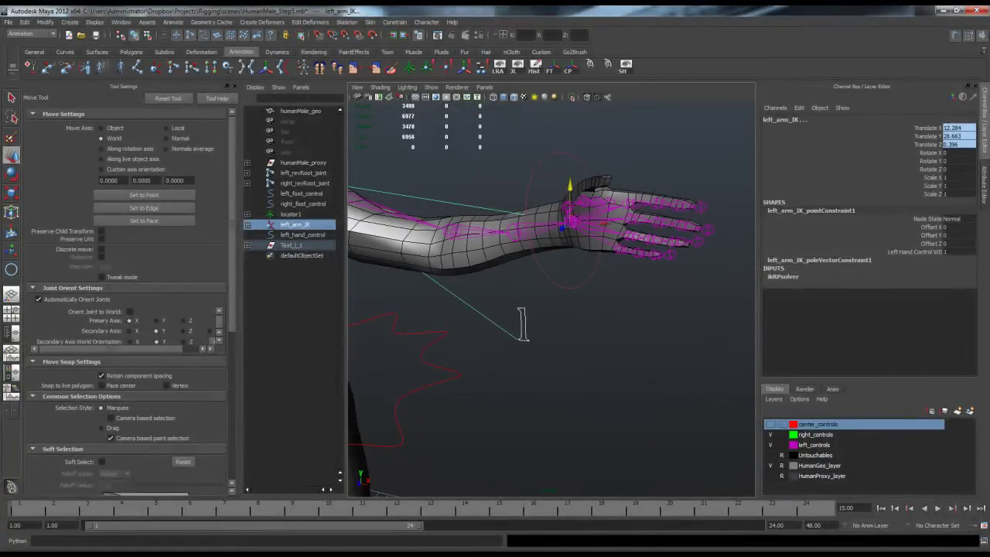
left_click(464, 341)
left_click(295, 225)
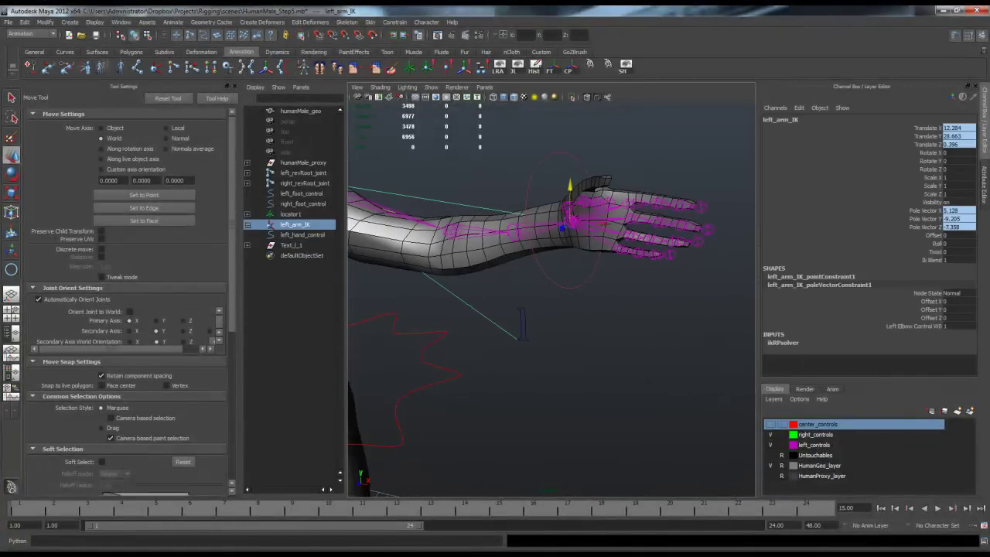
left_click(935, 251)
mouse_move(541, 325)
left_mouse_down("alt")
mouse_move(480, 310)
mouse_move(537, 329)
left_mouse_up("alt")
middle_click_drag(538, 329, 487, 329)
left_click_drag(495, 325, 596, 309, "alt")
mouse_move(595, 309)
middle_mouse_down()
mouse_move(580, 309)
mouse_move(593, 310)
middle_mouse_up()
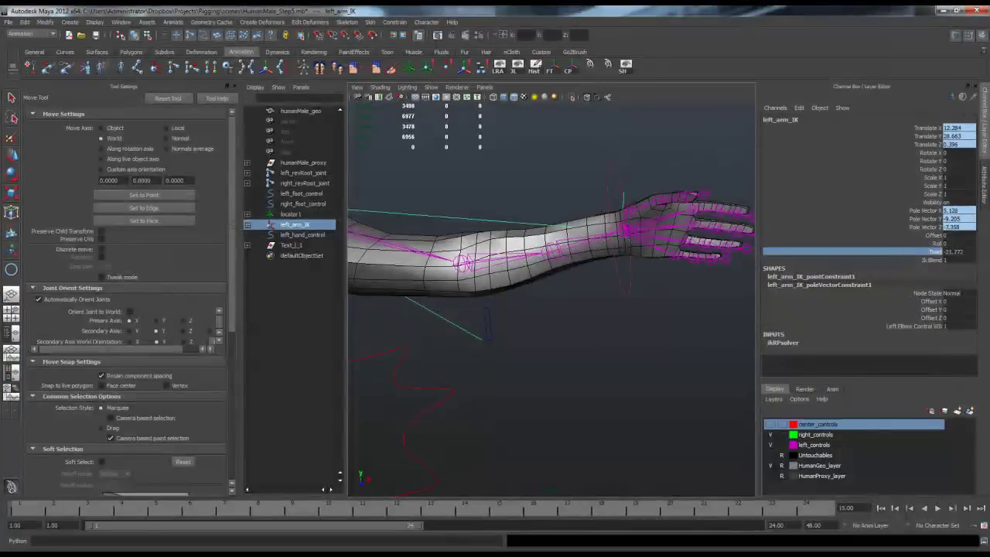
mouse_move(593, 310)
left_mouse_down("alt")
mouse_move(402, 313)
mouse_move(479, 325)
mouse_move(597, 310)
left_mouse_up("alt")
middle_click_drag(597, 310, 642, 303, "alt")
right_click_drag(642, 303, 580, 305, "alt")
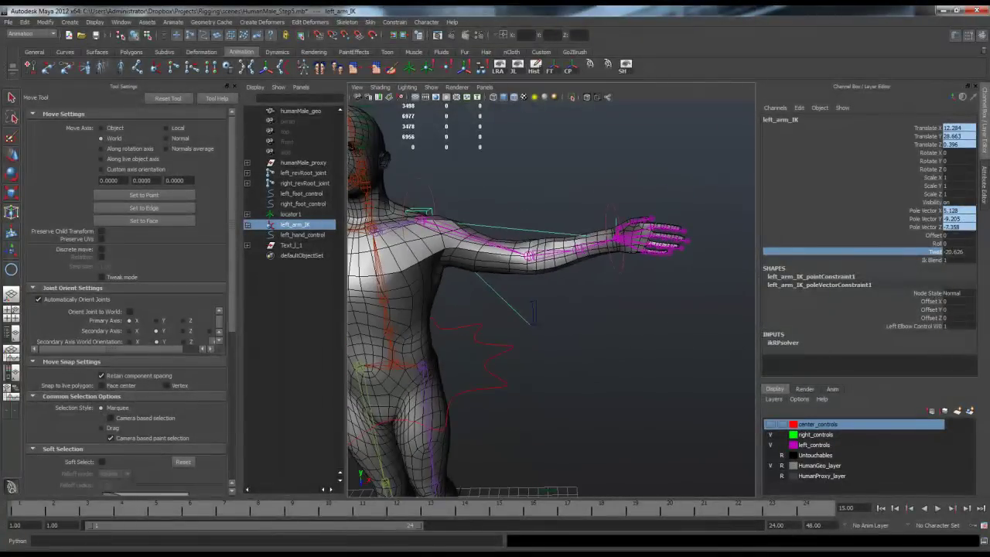
Try moving the left elbow control upward to test the arm, and undo the move.
left_click(543, 316)
left_click(533, 313)
left_click_drag(541, 313, 413, 315, "alt")
left_click_drag(627, 316, 633, 259)
key("ctrl+z")
Set the left elbow control's drawing override color to dark pink.
left_click_drag(619, 294, 618, 336, "alt")
left_click_drag(542, 332, 638, 280, "alt")
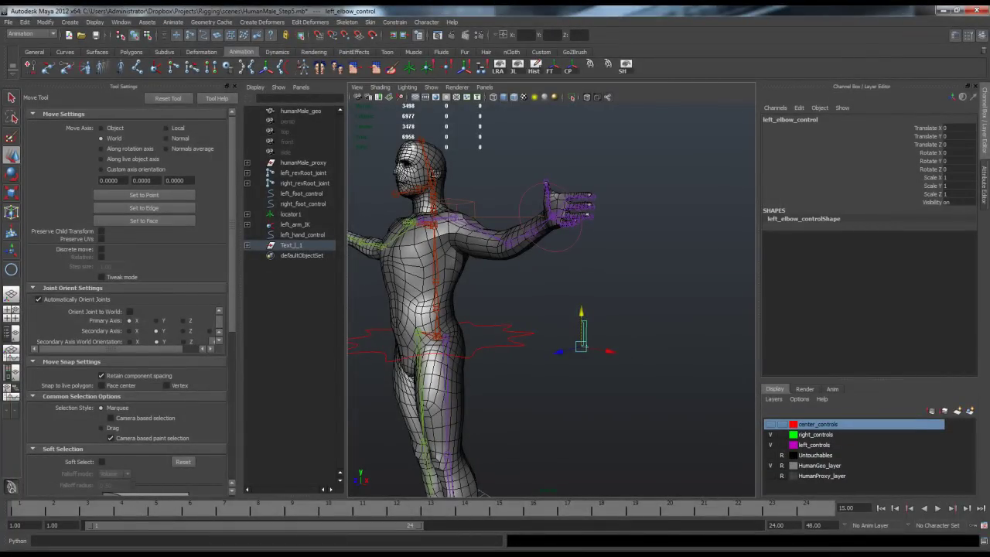
key("ctrl+a")
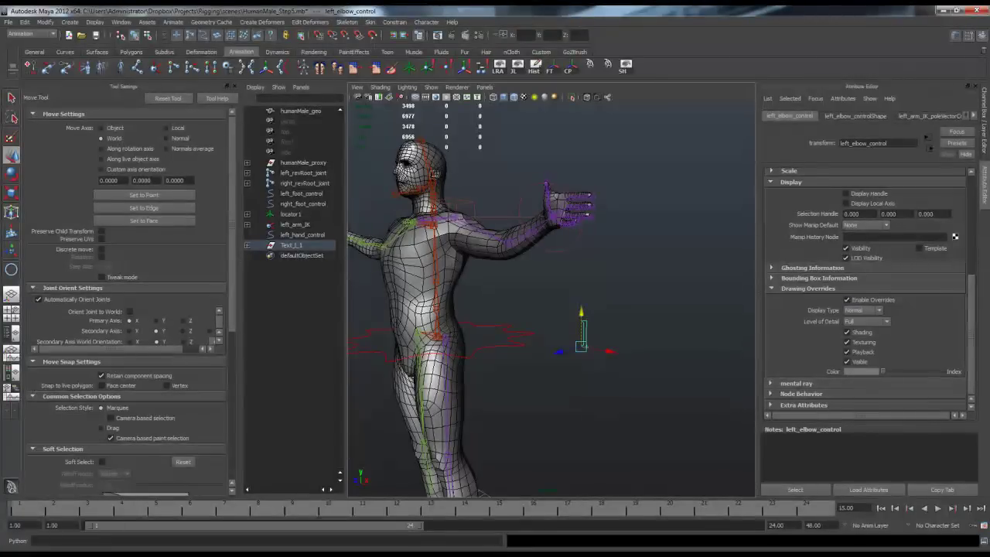
left_click_drag(883, 371, 890, 371)
left_click(642, 325)
left_click_drag(603, 325, 700, 328, "alt")
left_click(559, 329)
scroll(559, 328, "down", 2)
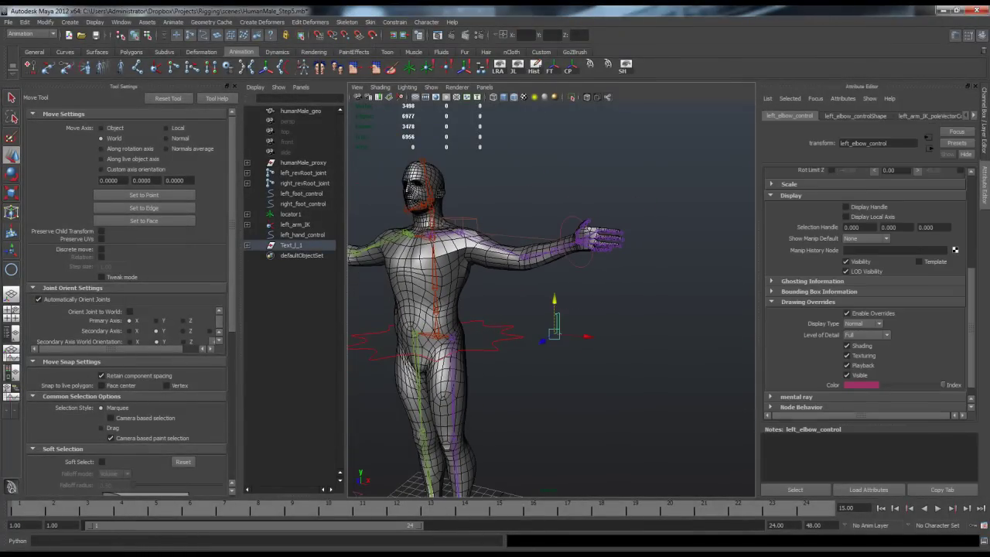
key("ctrl+a")
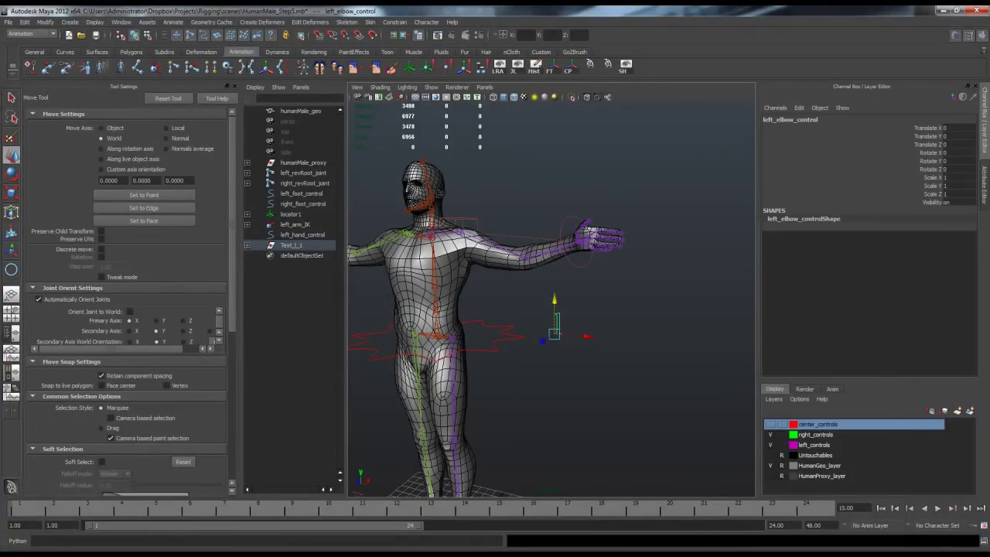
Add the left elbow control and the left hand control to the left_controls display layer.
right_click(812, 445)
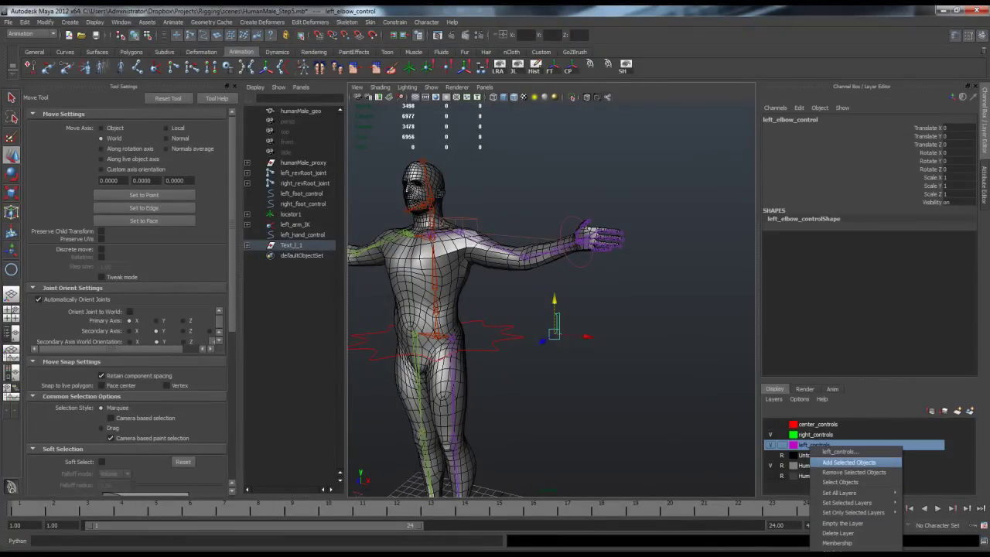
left_click(849, 463)
left_click(650, 317)
left_click(564, 220)
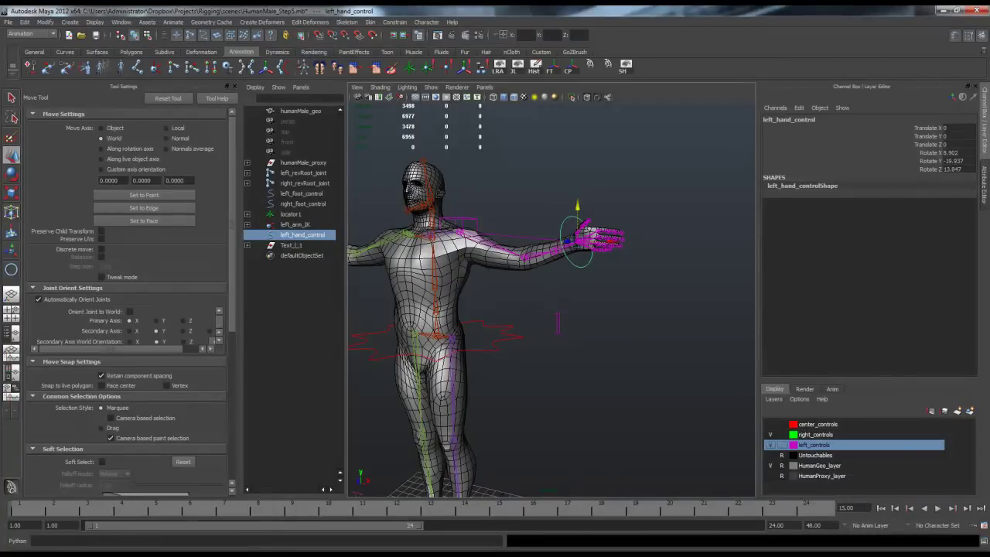
right_click(812, 445)
left_click(849, 463)
left_click(657, 325)
Add left_arm_IK to the Untouchables display layer.
left_click_drag(553, 298, 623, 286, "alt")
left_click(605, 231)
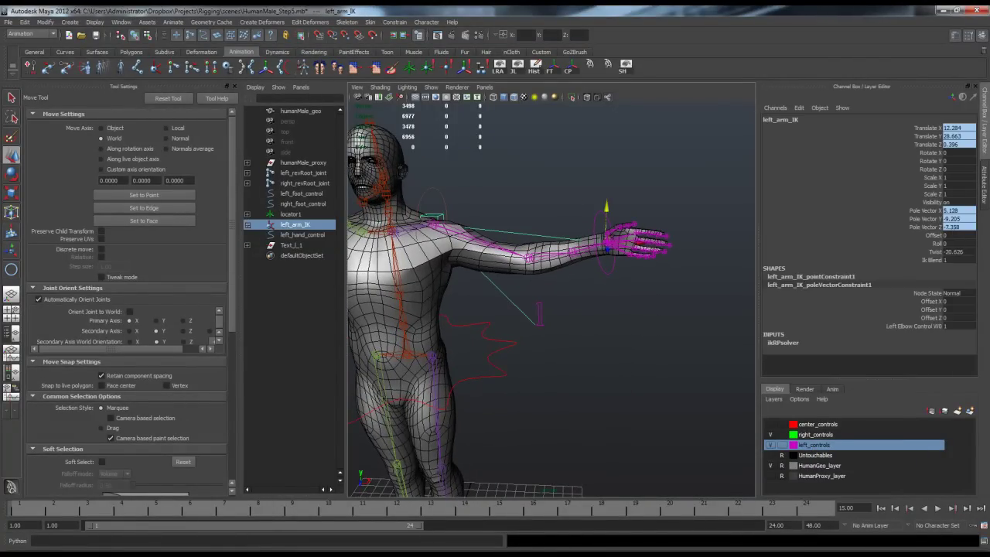
left_click(817, 455)
right_click(818, 456)
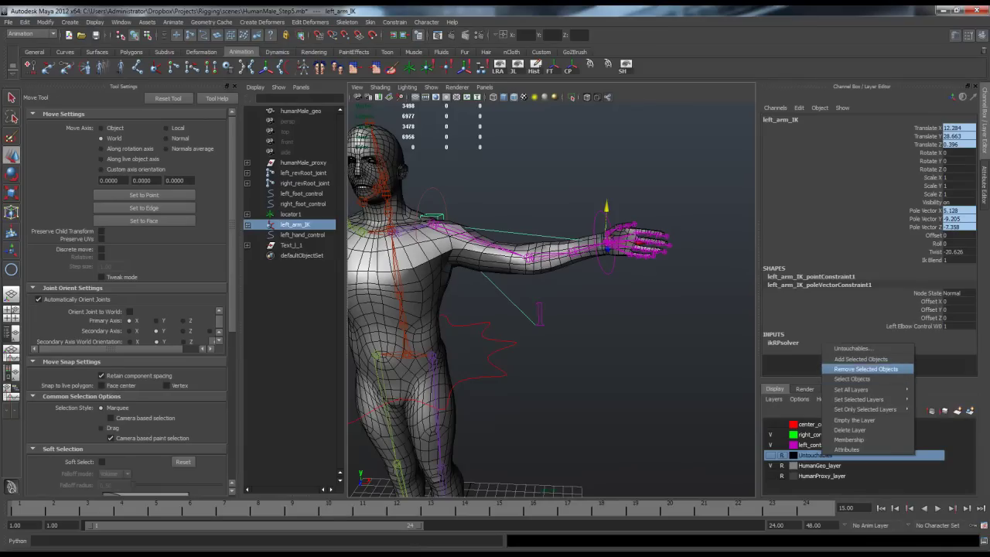
left_click(854, 359)
left_click(631, 325)
Try moving the left hand control to test the arm, and undo the move.
left_click_drag(619, 310, 510, 353, "alt")
left_click_drag(542, 204, 447, 251)
key("r")
key("ctrl+z")
left_click(450, 259)
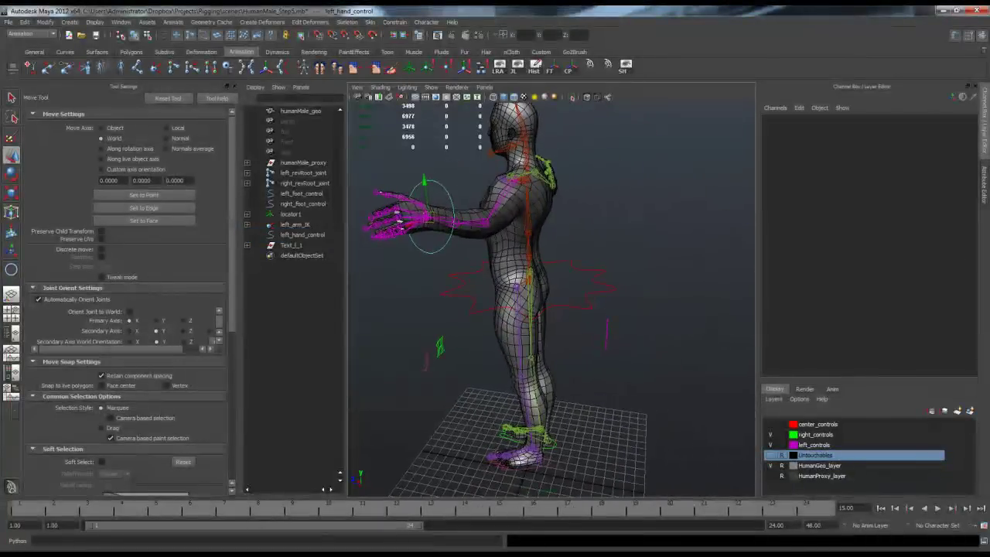
Parent the left elbow control under center_rootControl.
left_click(606, 337)
left_click_drag(604, 337, 594, 345, "alt")
left_click(582, 308, "shift")
mouse_move(581, 308)
left_mouse_down("alt")
mouse_move(568, 331)
mouse_move(572, 307)
left_mouse_up("alt")
key("p")
left_click(574, 335)
left_click(577, 316)
Test the control hierarchy by moving center_rootControl, and undo the move.
left_click_drag(496, 302, 487, 325)
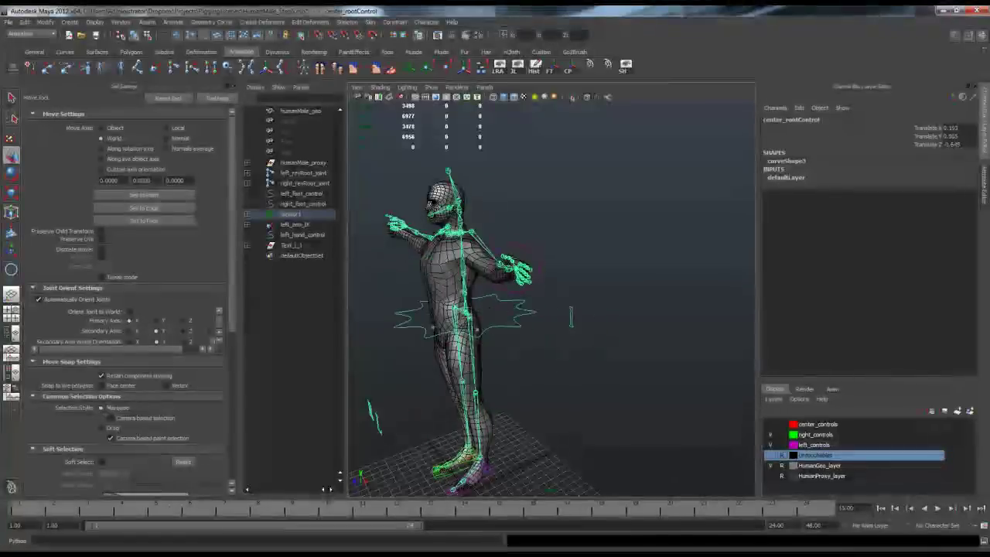
key("ctrl+z")
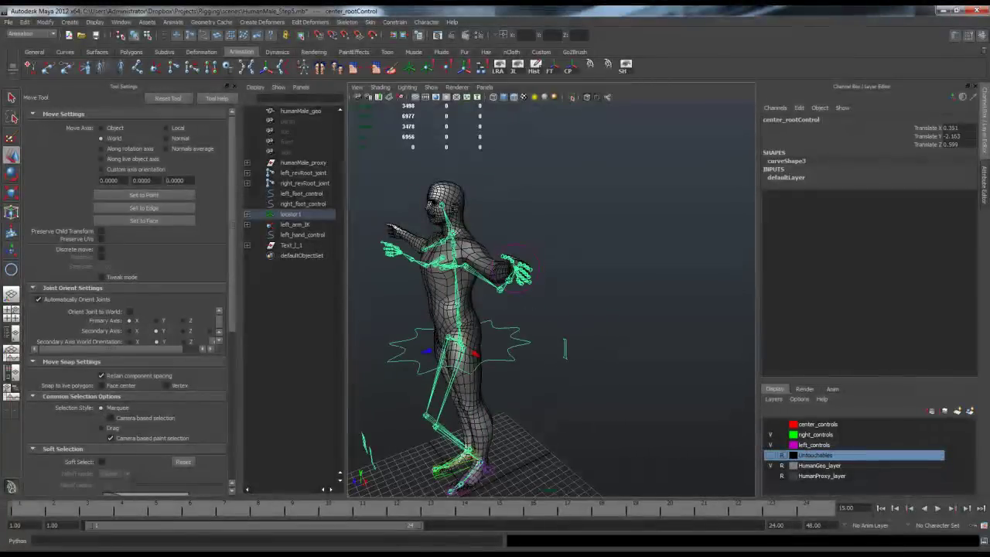
left_click_drag(479, 301, 584, 286, "alt")
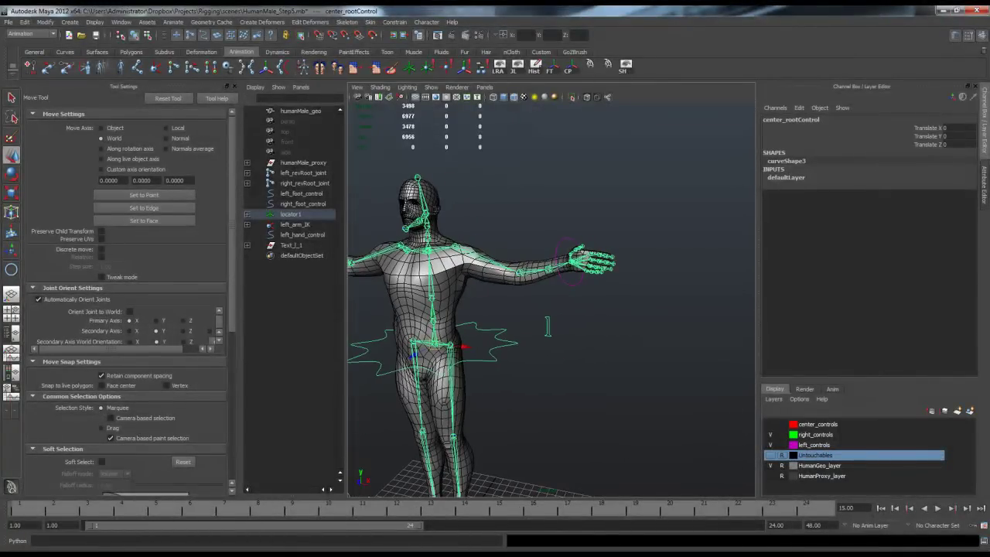
Parent left_hand_control under center_rootControl and undo the trial move of the root control.
left_click(302, 234)
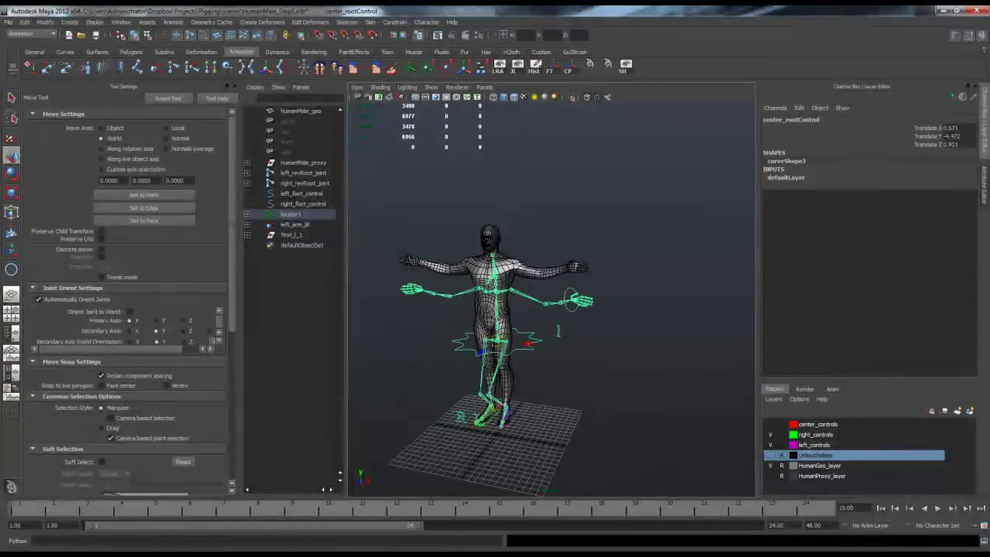
key("ctrl+z")
left_click_drag(587, 309, 418, 306, "alt")
key("ctrl+z")
Try out the left foot controls and undo the changes.
right_click_drag(418, 305, 526, 305, "alt")
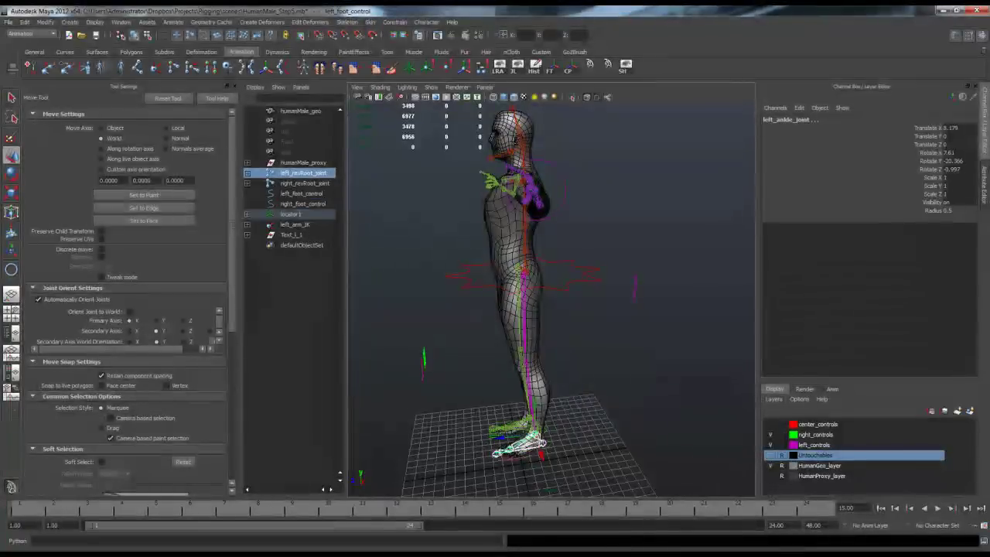
key("ctrl+z")
left_click_drag(535, 434, 390, 372)
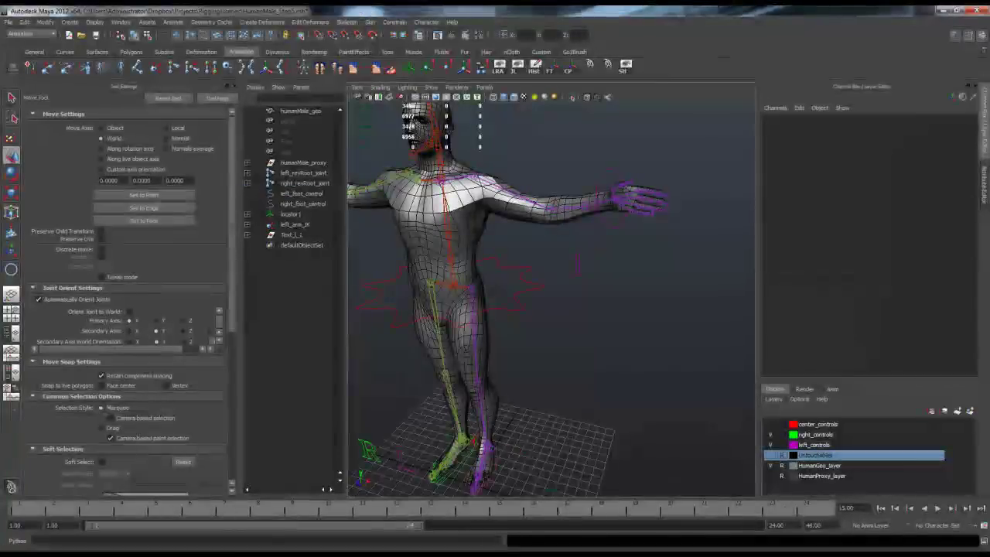
Select the left hand control and open the Add Attribute window for it.
left_click_drag(495, 263, 494, 290, "alt")
right_click_drag(495, 290, 626, 298, "alt")
left_click_drag(589, 362, 561, 313, "alt")
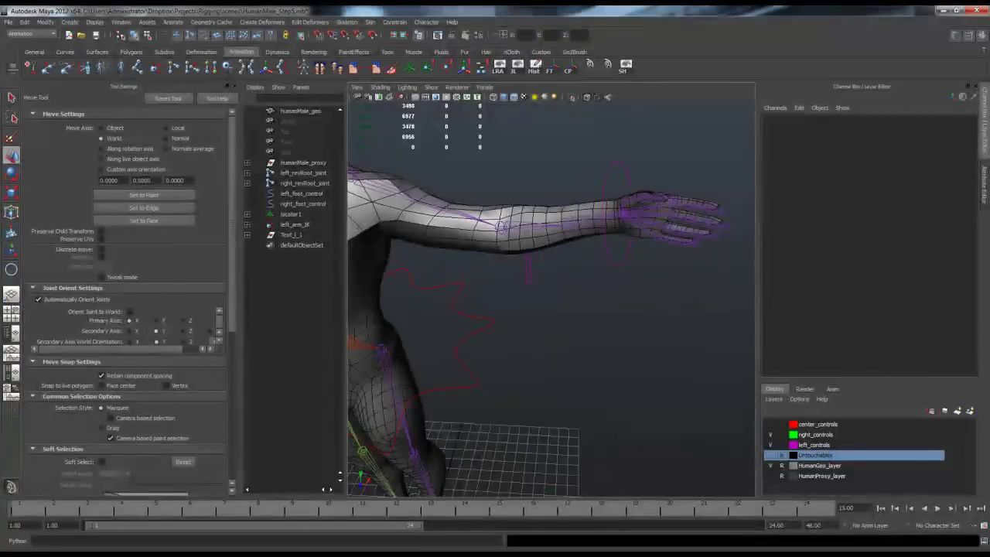
right_click_drag(560, 313, 607, 313, "alt")
left_click_drag(557, 258, 574, 287)
middle_click_drag(574, 288, 538, 317, "alt")
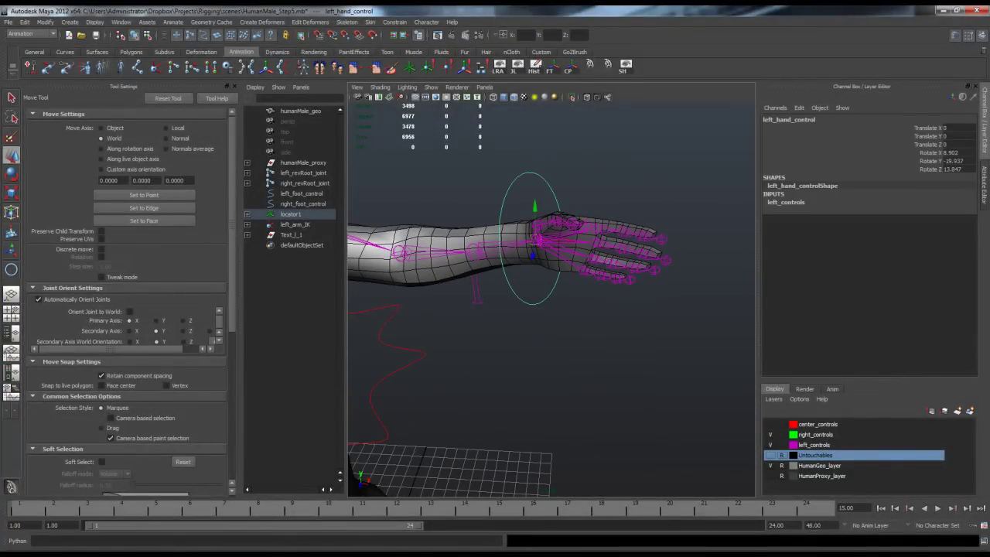
left_click_drag(538, 317, 564, 297, "alt")
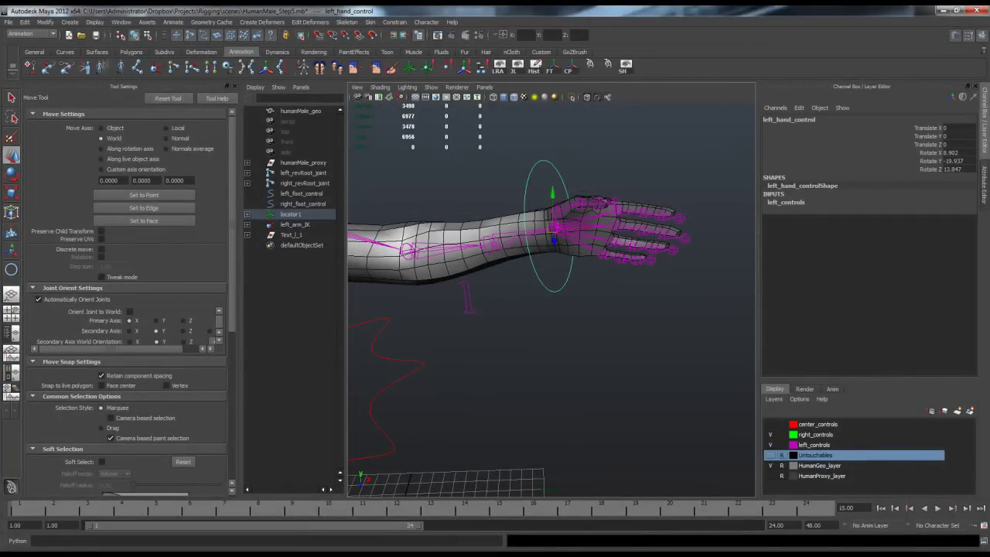
left_click(799, 108)
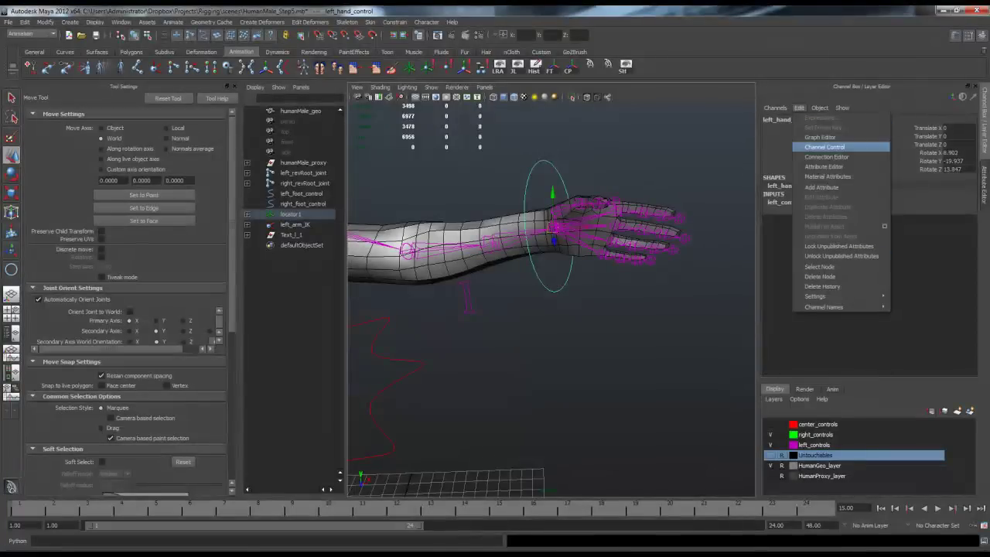
left_click(829, 186)
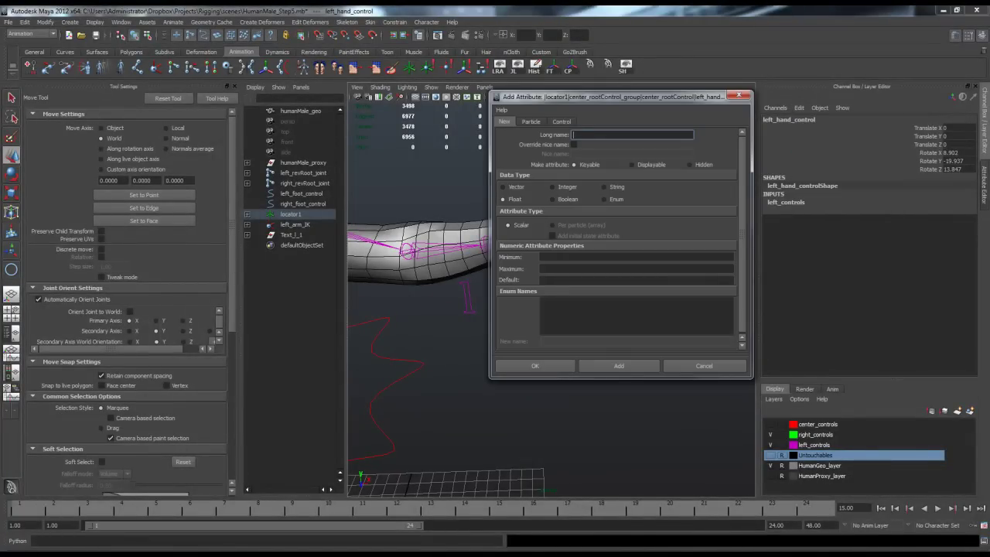
left_click_drag(611, 97, 384, 120)
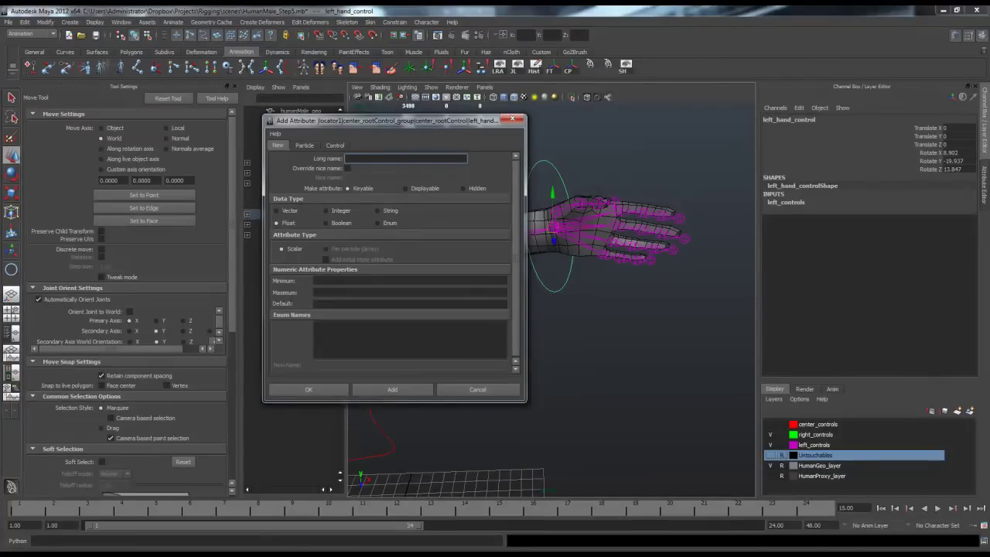
Add keyable float attributes named thumb_curl and index_curl to the left hand control.
type("thumb_curls")
key("BackSpace")
left_click(392, 389)
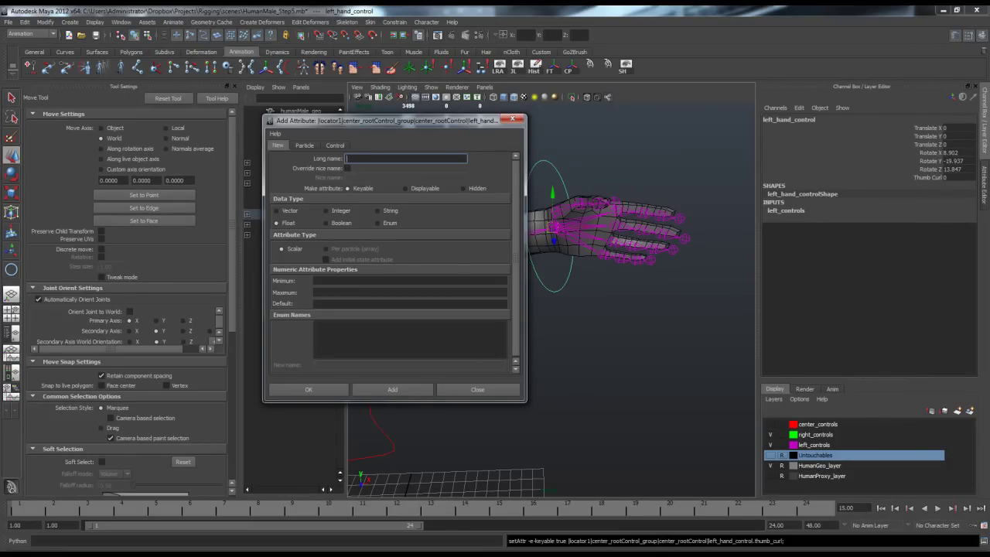
type("index_curl")
key("Return")
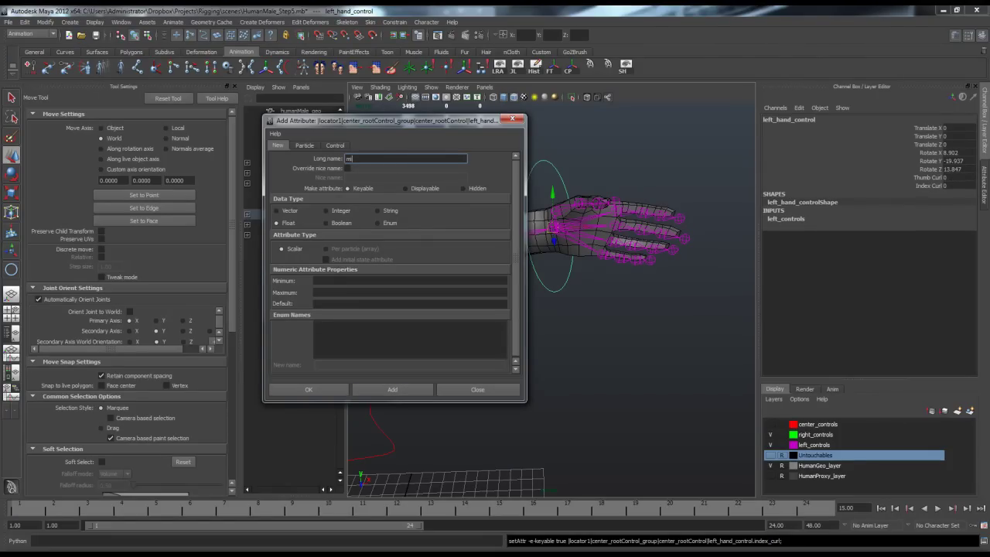
Add keyable float attributes named middle_curl, ring_curl and pinky_curl to the left hand control.
type("middle_curl")
key("Return")
type("r")
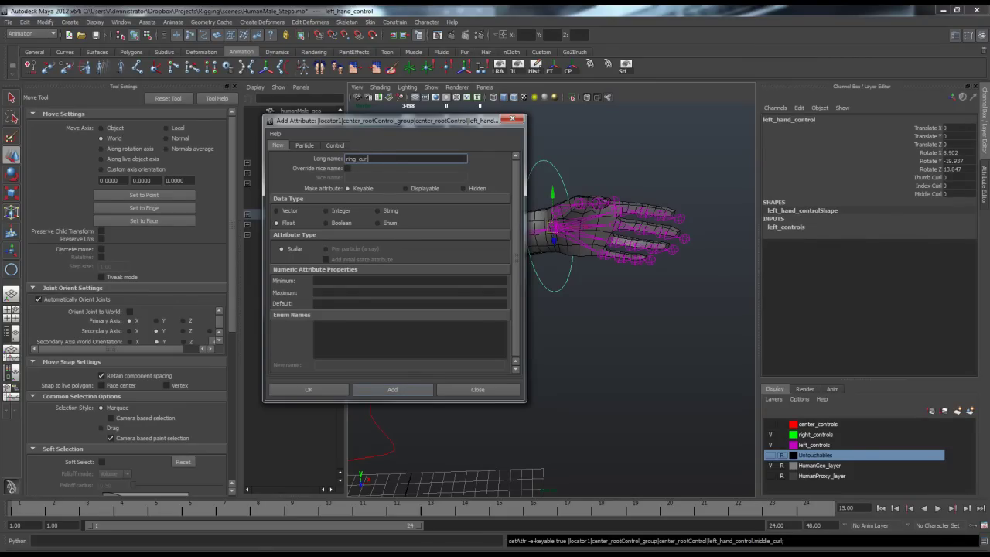
key("Return")
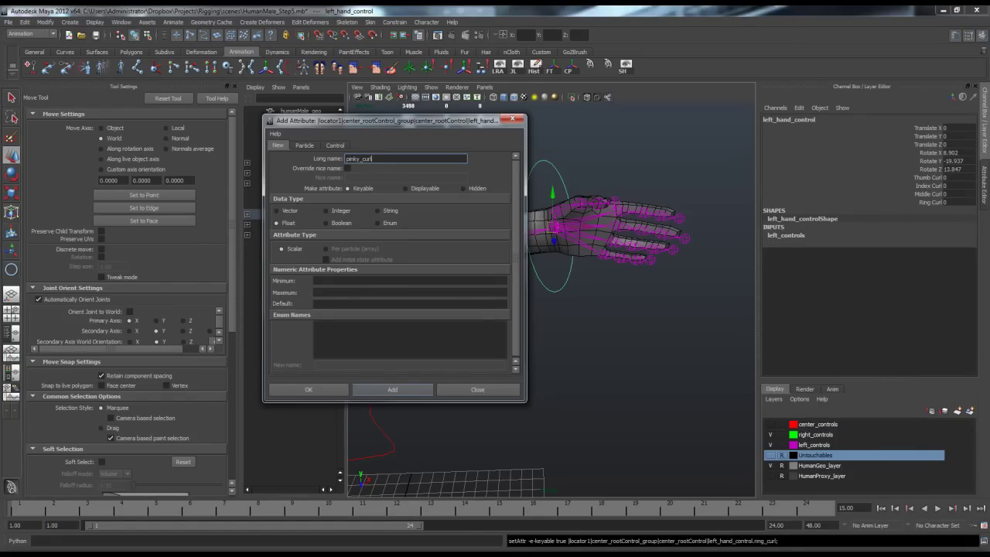
key("Return")
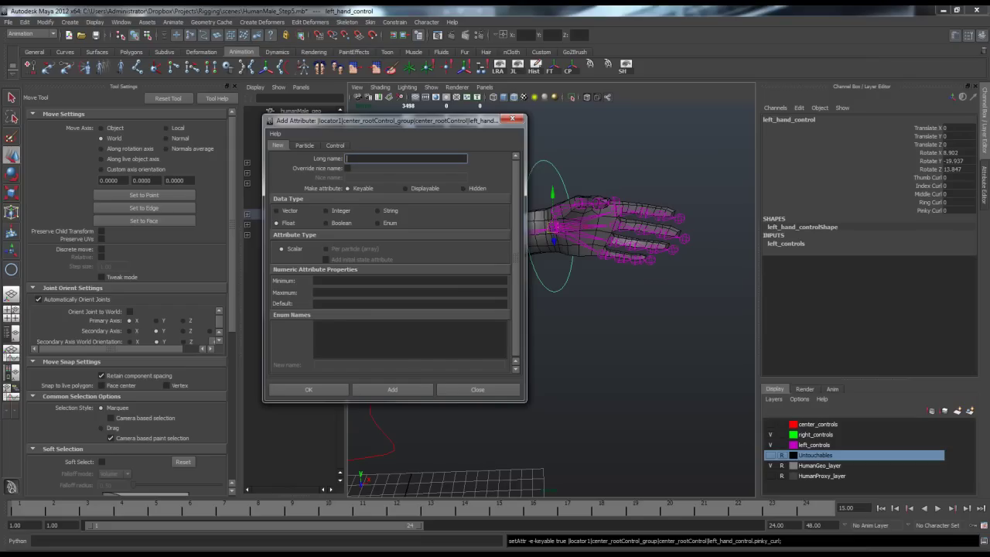
Add a keyable float attribute named finger_spread, close the Add Attribute window and highlight the six new finger channels.
type("inger_sre")
key("BackSpace")
key("BackSpace")
key("BackSpace")
type("read")
left_click(392, 390)
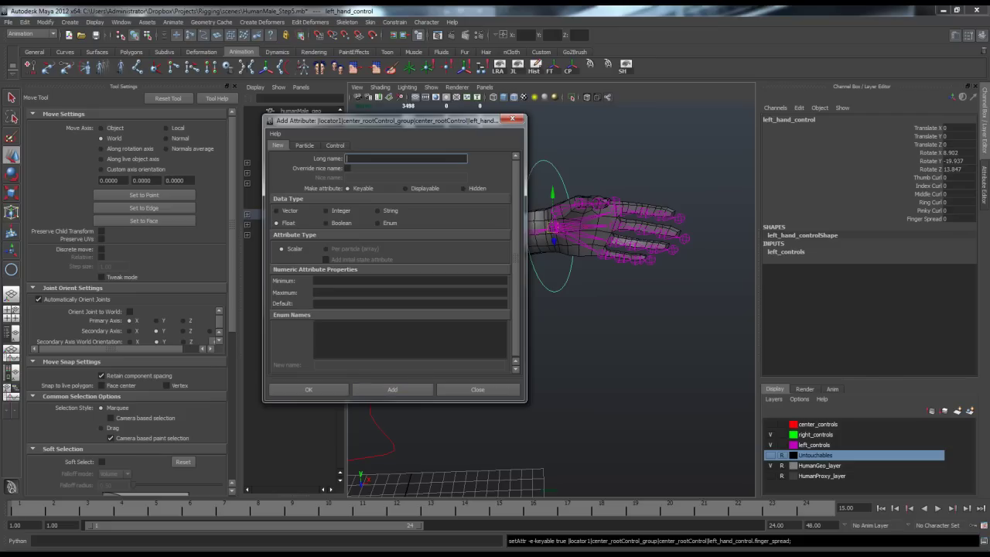
left_click(478, 390)
left_click_drag(553, 310, 430, 306, "alt")
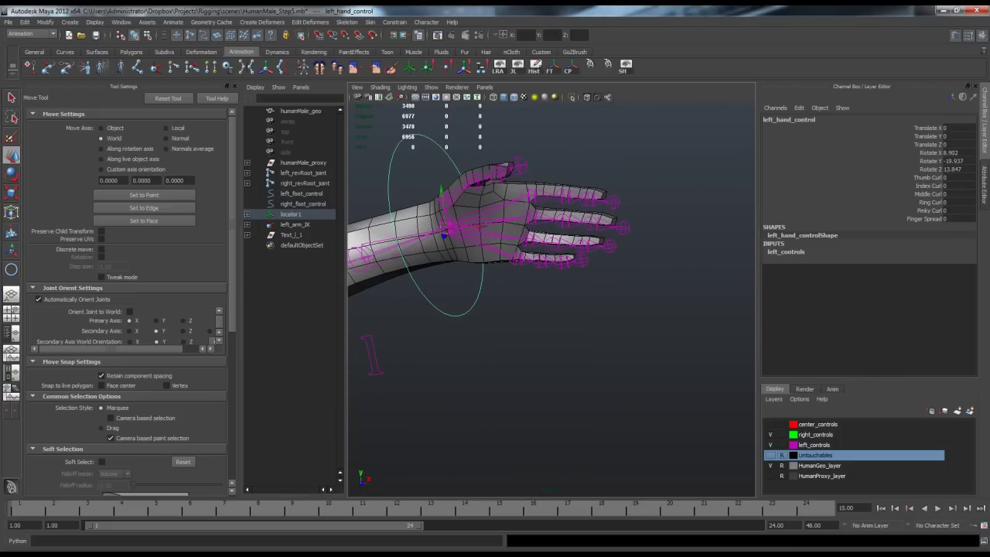
left_click_drag(928, 178, 928, 219)
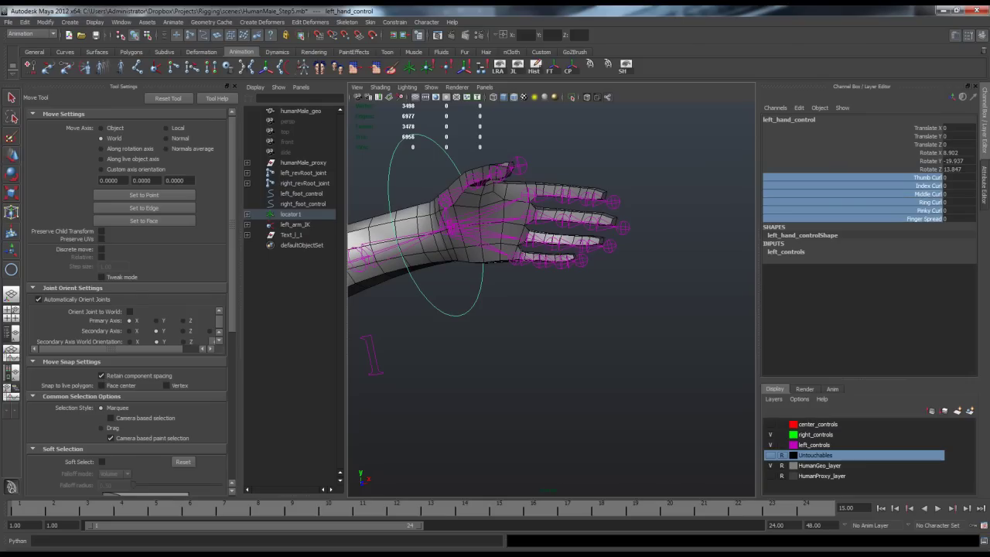
Select the left index finger's joint hierarchy from its base joint and display the local rotation axes.
left_click(588, 340)
left_click_drag(572, 324, 561, 309, "alt")
right_click_drag(560, 309, 665, 310, "alt")
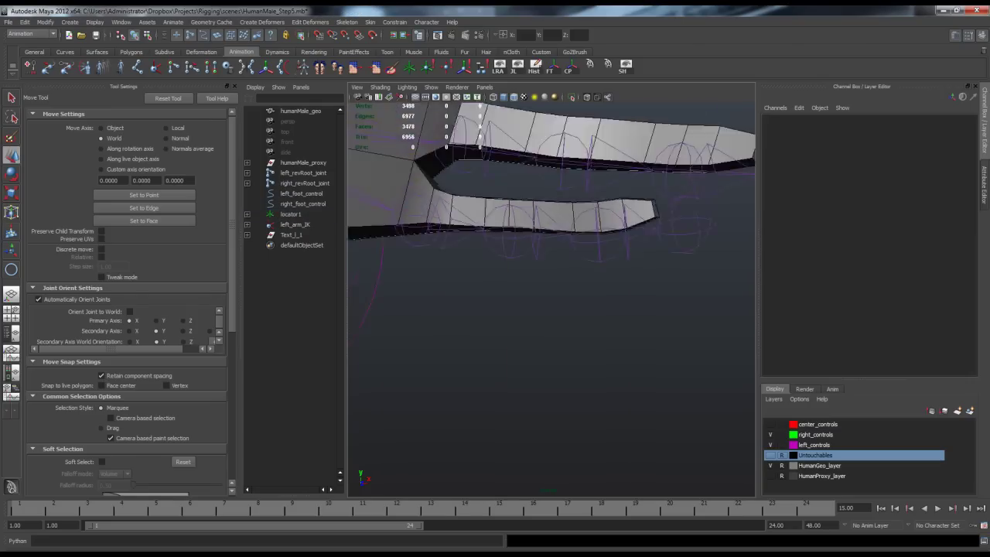
middle_click_drag(557, 193, 553, 447, "alt")
right_click_drag(553, 447, 441, 440, "alt")
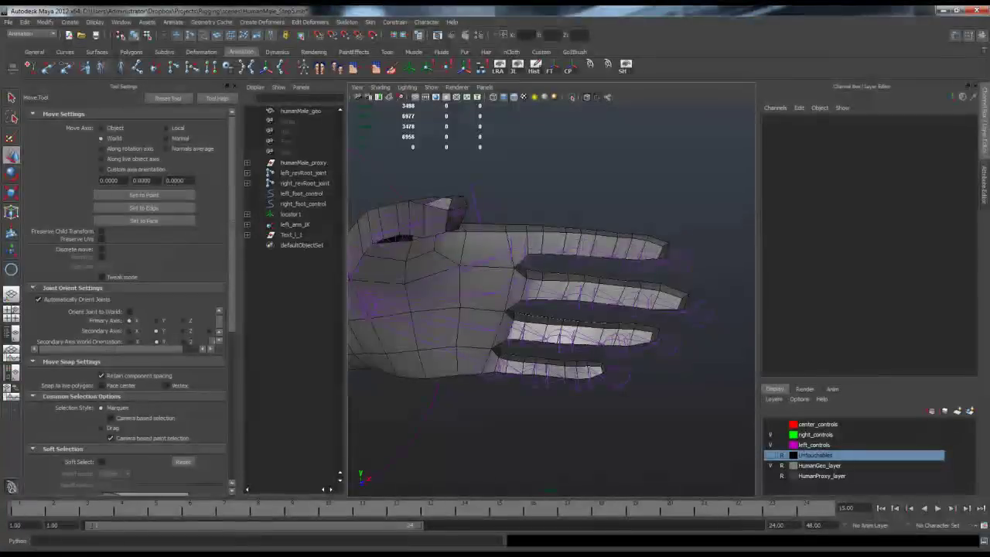
left_click(520, 257)
right_click_drag(534, 267, 592, 266, "alt")
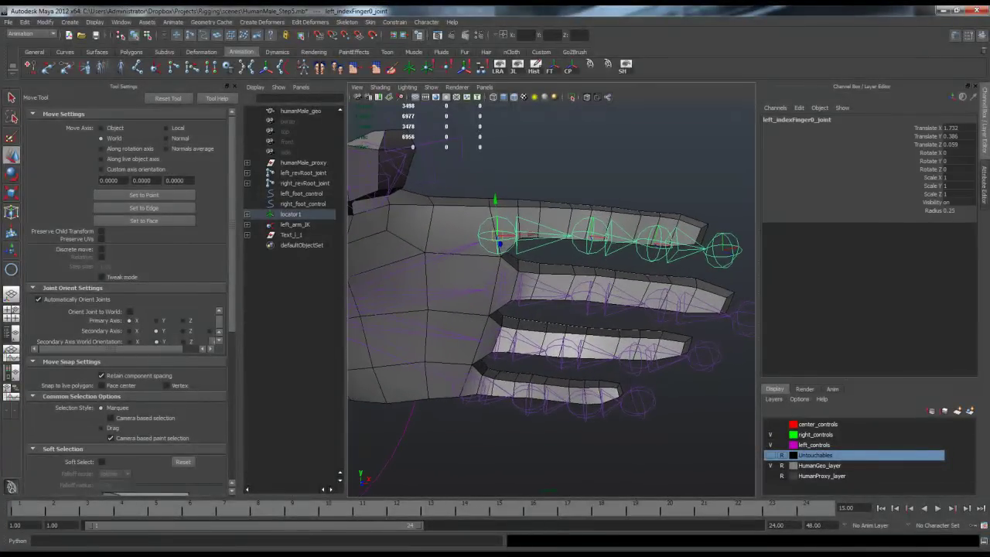
middle_click_drag(592, 267, 580, 276, "alt")
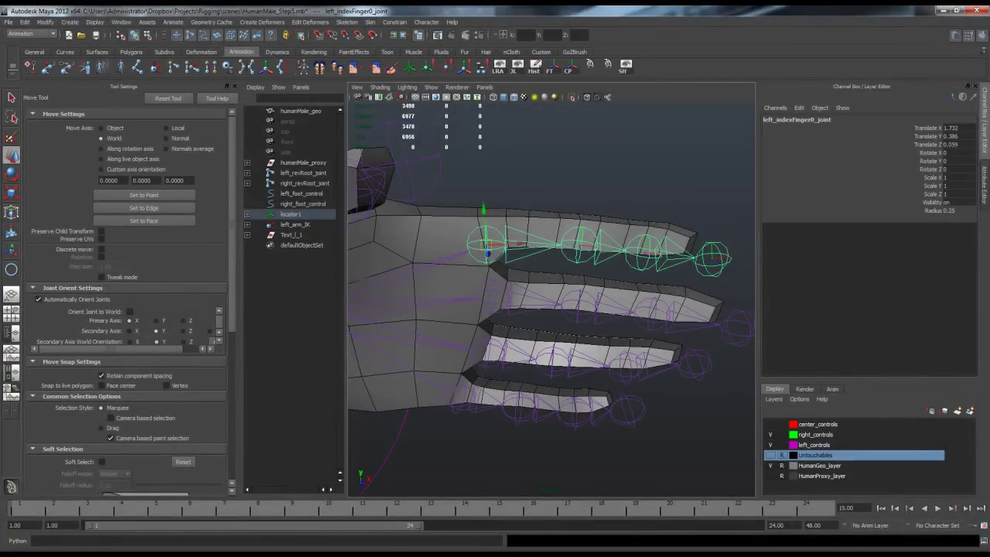
left_click_drag(725, 239, 715, 269)
left_click(486, 245)
right_click_drag(586, 134, 590, 199)
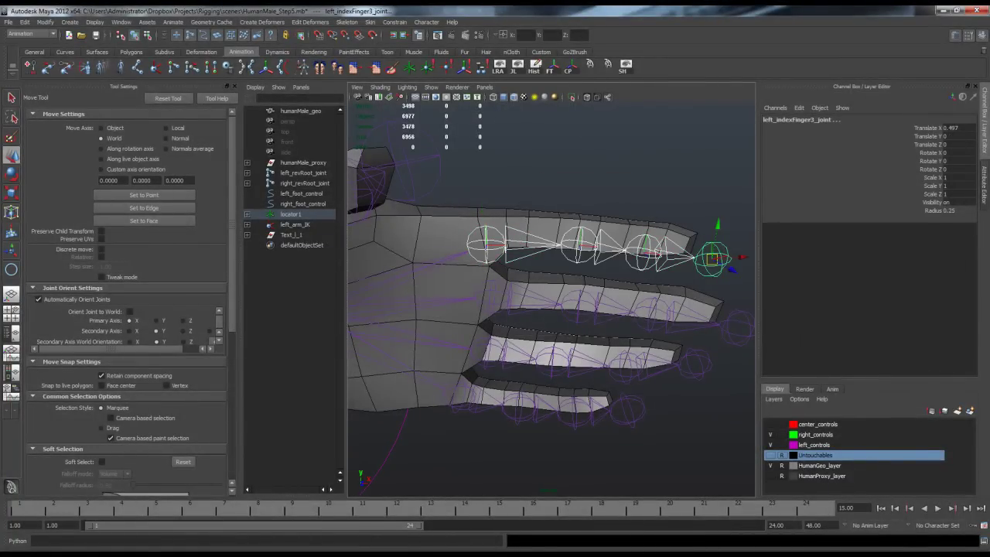
left_click(498, 67)
Check the index finger's axes, then select the left middle finger's joint hierarchy and display its local rotation axes.
middle_click_drag(551, 301, 549, 269, "alt")
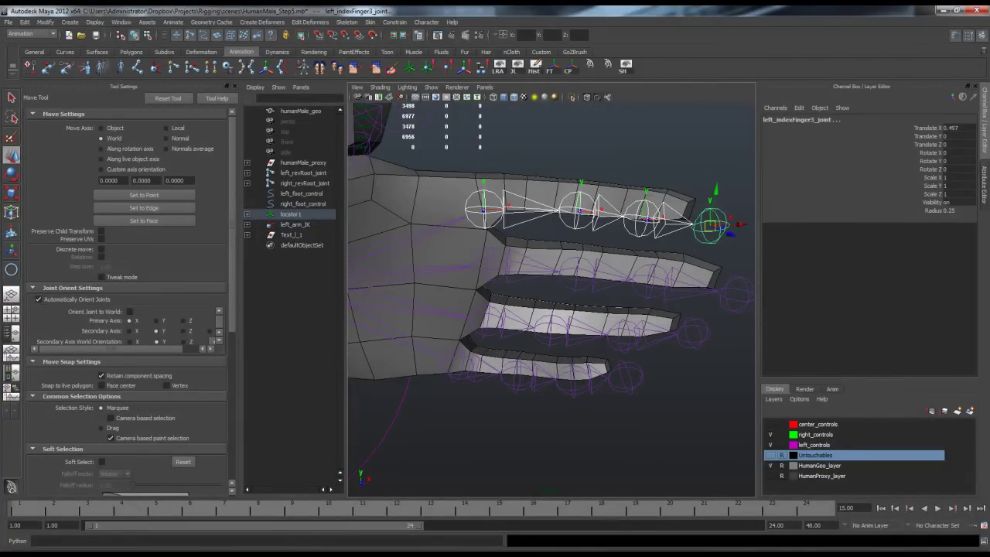
left_click_drag(550, 294, 495, 341, "alt")
middle_click_drag(495, 340, 588, 279, "alt")
left_click_drag(587, 278, 607, 267, "alt")
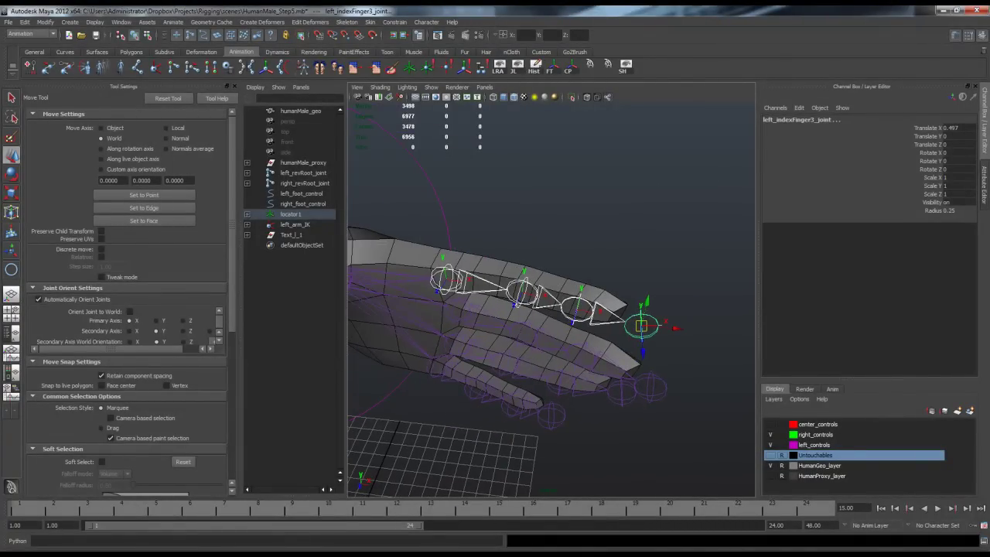
left_click_drag(553, 293, 471, 333, "alt")
mouse_move(588, 310)
left_mouse_down("alt")
mouse_move(515, 321)
mouse_move(449, 310)
mouse_move(418, 260)
mouse_move(580, 317)
left_mouse_up("alt")
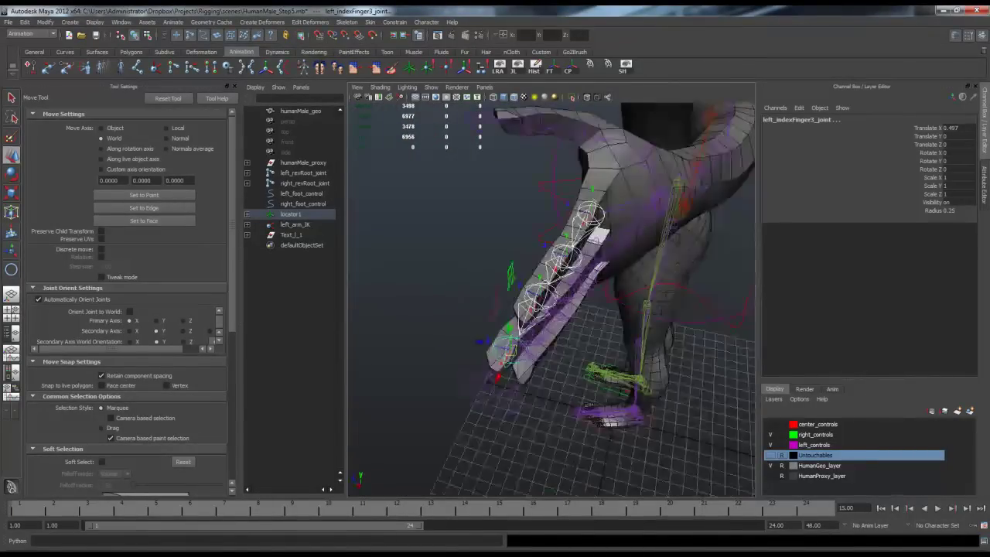
left_click_drag(464, 317, 611, 263, "alt")
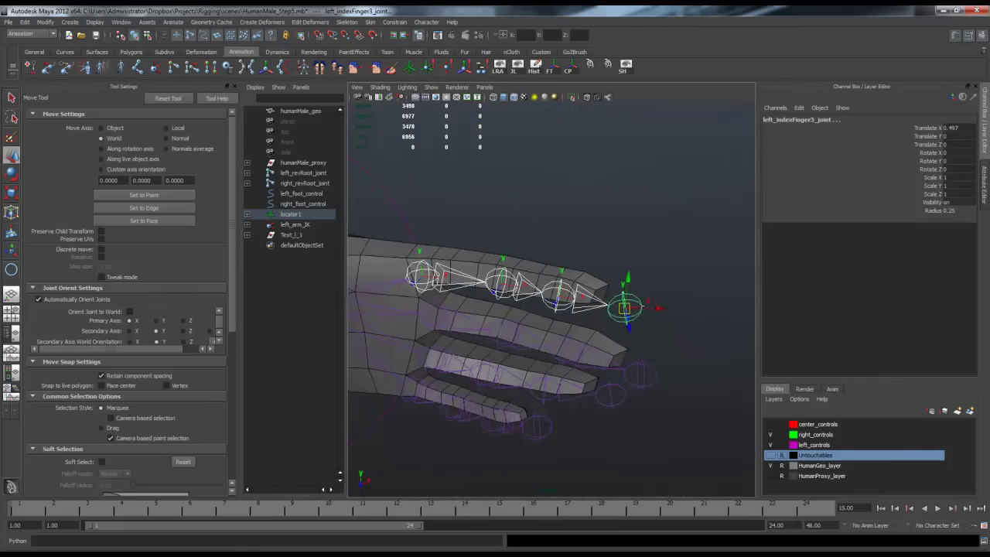
left_click(430, 316)
middle_click_drag(431, 316, 462, 305, "alt")
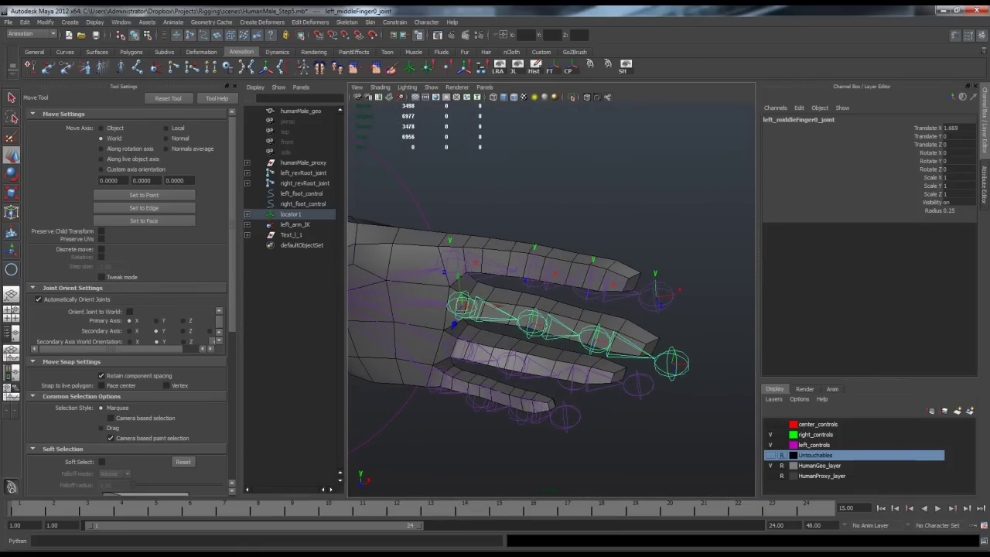
right_click(563, 204)
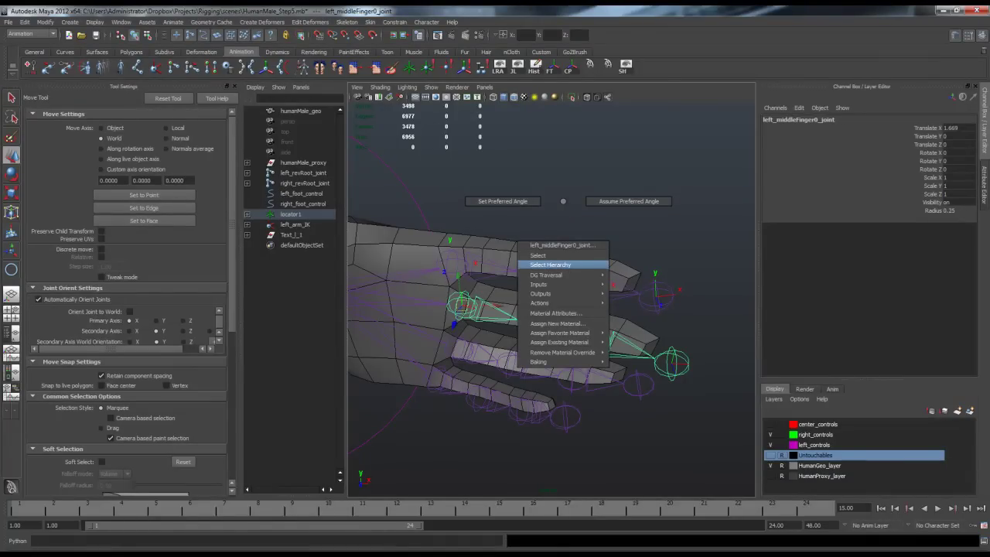
left_click(550, 264)
left_click(499, 67)
Examine the middle finger's axes and the placement of the other left finger and thumb joints from several angles.
middle_click_drag(533, 240, 535, 202, "alt")
left_click_drag(535, 203, 568, 172, "alt")
left_click(450, 326)
middle_click_drag(456, 325, 468, 304, "alt")
left_click(436, 347)
middle_click_drag(441, 348, 626, 430, "alt")
left_click(505, 229)
left_click_drag(507, 232, 487, 263, "alt")
left_click_drag(534, 301, 675, 375, "alt")
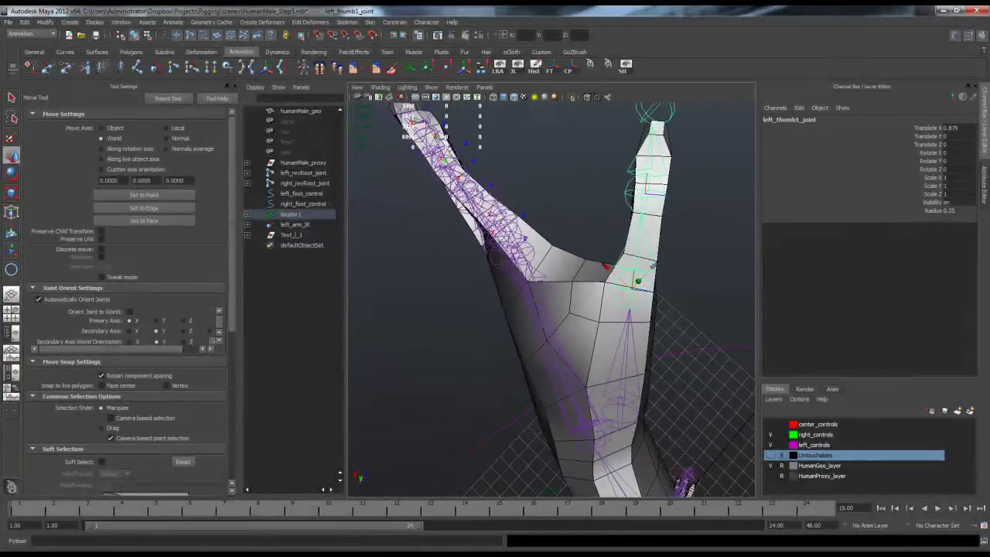
middle_click_drag(676, 375, 603, 344, "alt")
left_click_drag(603, 344, 623, 329, "alt")
middle_click_drag(622, 329, 611, 336, "alt")
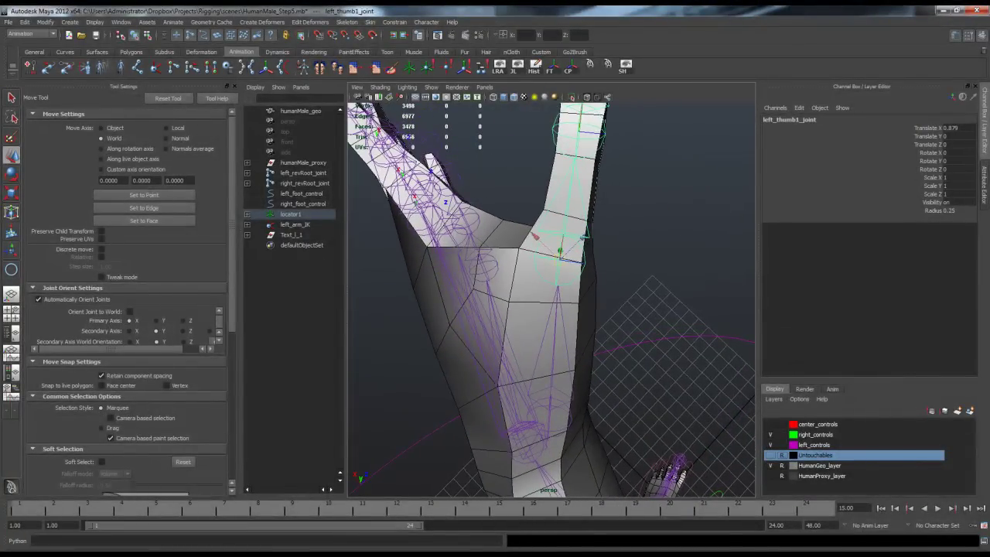
left_click_drag(611, 336, 589, 210, "alt")
Select the left thumb's joint hierarchy and display its local rotation axes.
left_click(438, 274)
left_click_drag(441, 276, 548, 286, "alt")
right_click_drag(401, 176, 401, 240)
left_click(499, 67)
Examine how the local rotation axes of the left thumb joints are oriented along the thumb.
left_click_drag(495, 224, 507, 199, "alt")
left_click(650, 325)
scroll(650, 325, "down", 4)
left_click_drag(650, 325, 697, 336, "alt")
scroll(541, 301, "up", 3)
left_click_drag(541, 302, 523, 339, "alt")
left_click(577, 219)
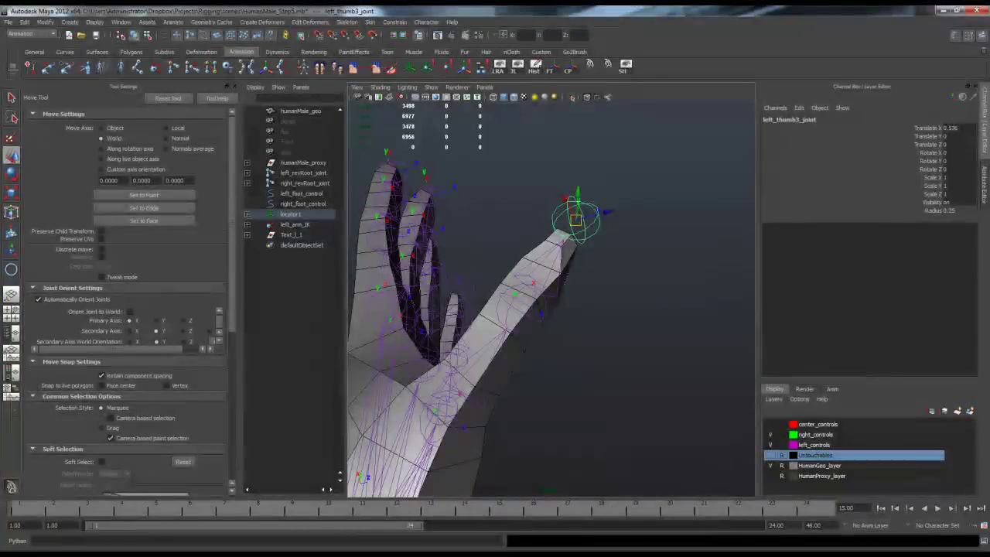
left_click_drag(565, 232, 619, 286, "alt")
left_click(526, 272)
left_click_drag(526, 273, 549, 232, "alt")
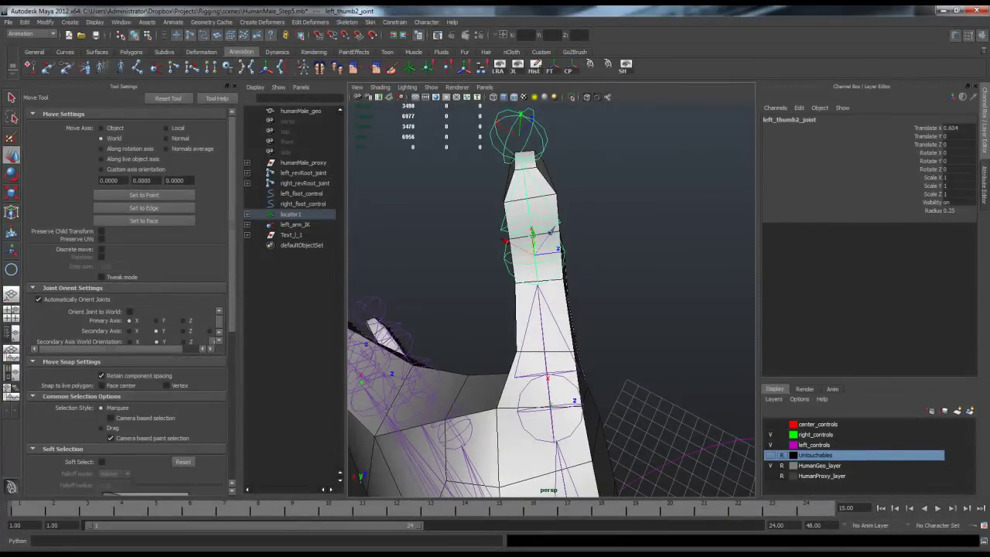
left_click(604, 226)
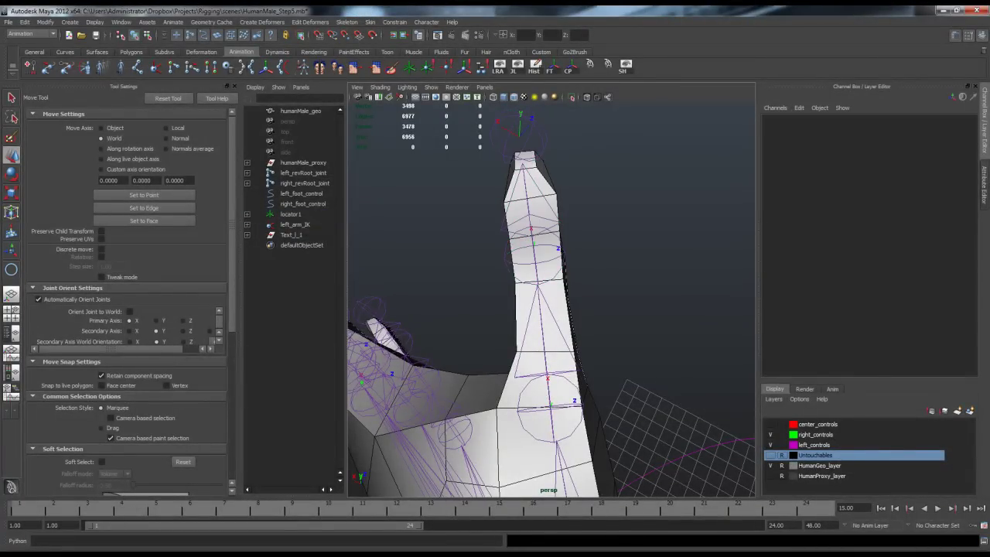
middle_click_drag(542, 232, 544, 282, "alt")
In component mode with local rotation axes selectable, rotate the local rotation axis of left_thumb3_joint to line up with the thumb.
left_click(522, 184)
middle_click_drag(522, 185, 522, 217, "alt")
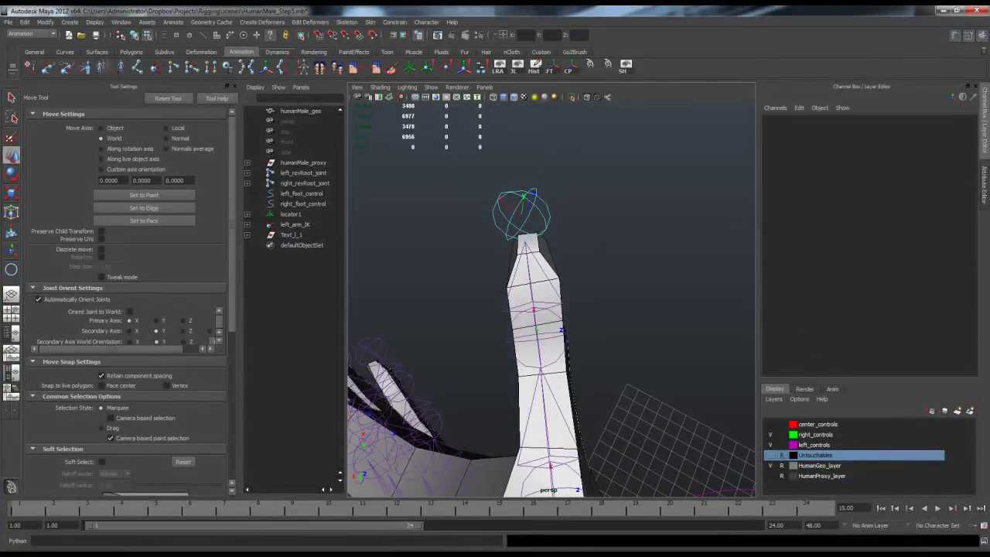
right_click(271, 35)
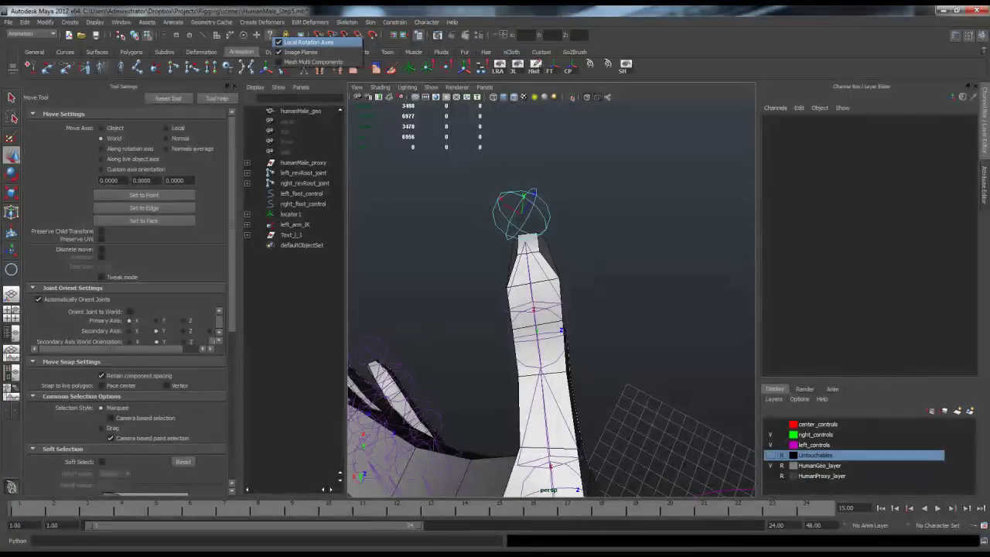
key("Escape")
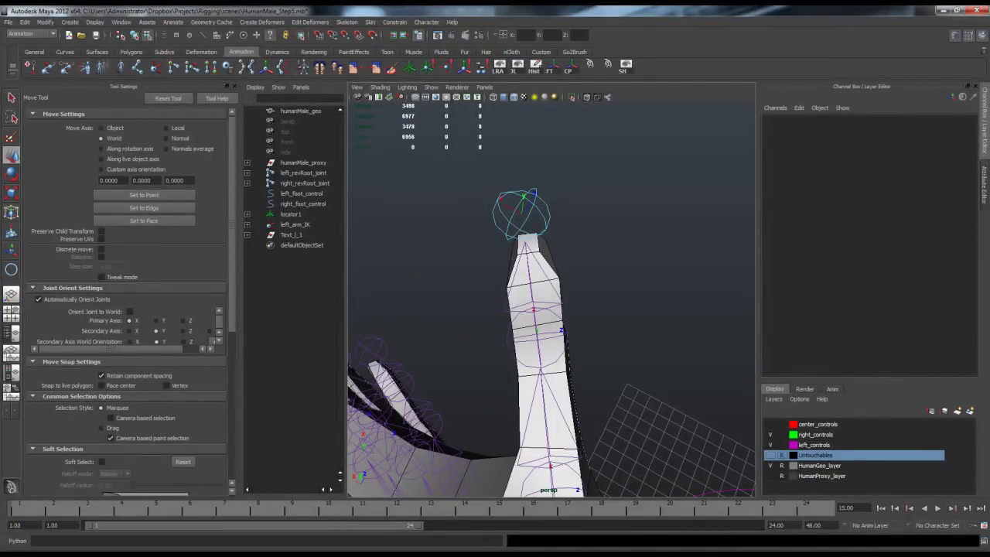
left_click(524, 203)
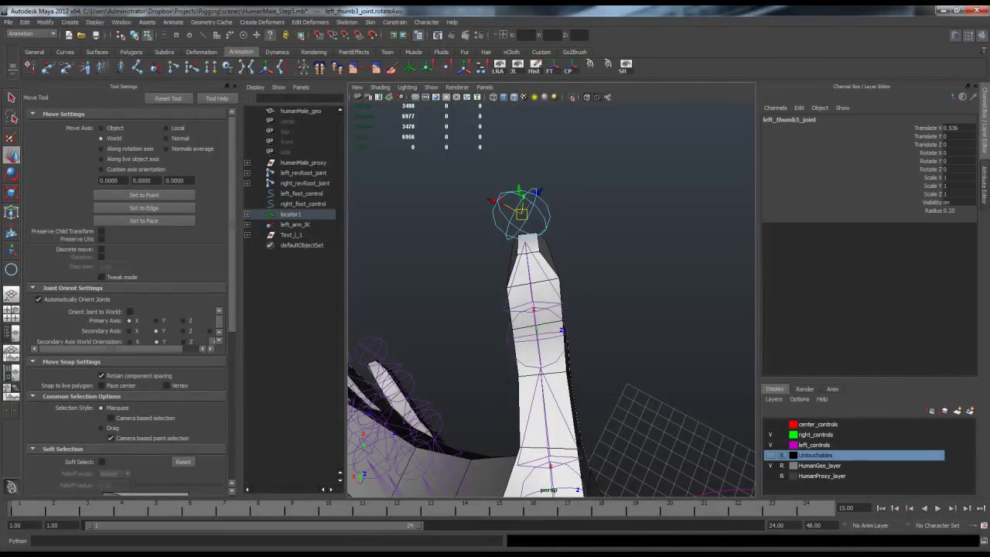
key("e")
left_click_drag(557, 243, 392, 187)
left_click_drag(610, 205, 607, 205)
left_click(573, 174)
Return to object mode, select the thumb hierarchy from left_thumb0_joint and hide its local rotation axes.
left_click_drag(533, 189, 619, 310, "alt")
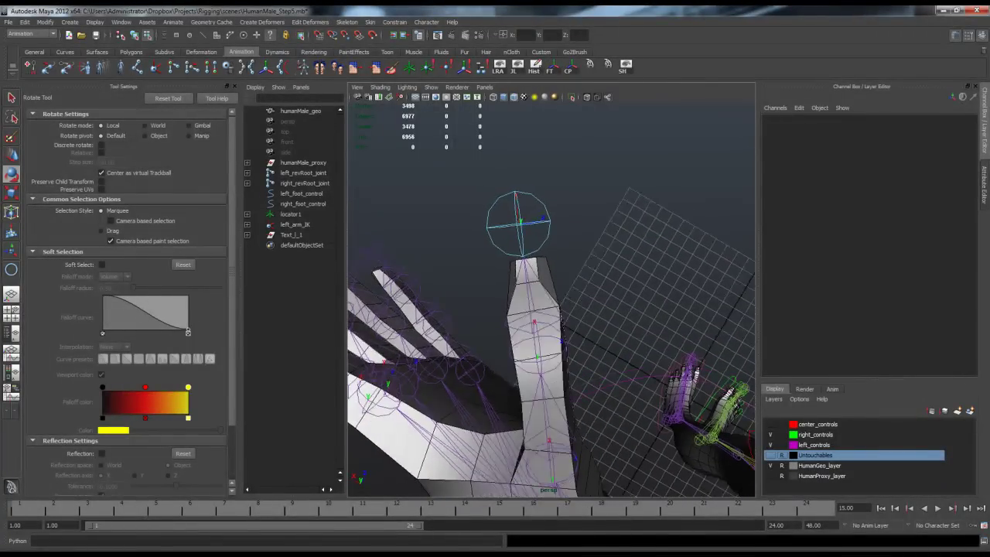
right_click_drag(619, 311, 533, 305, "alt")
left_click_drag(533, 306, 514, 259, "alt")
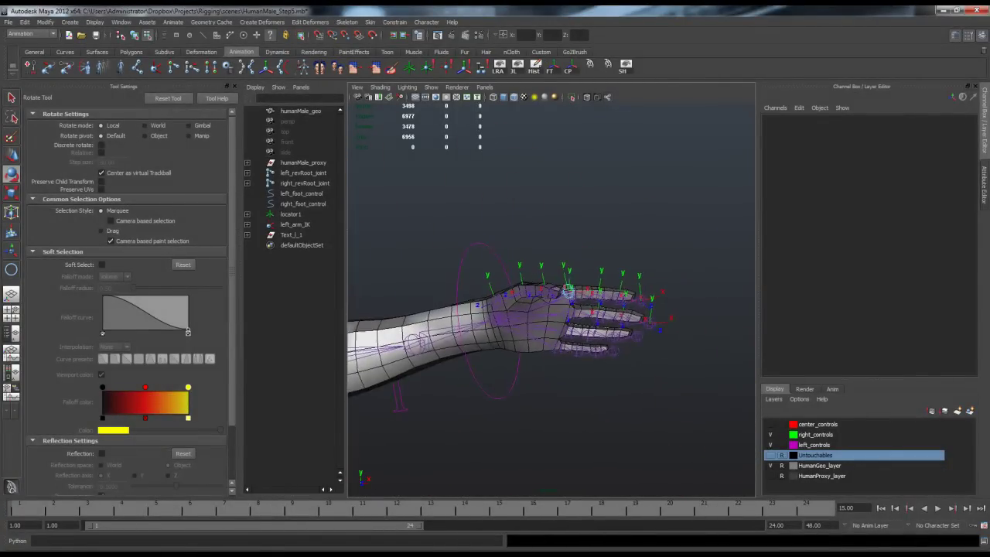
right_click_drag(514, 259, 560, 266, "alt")
left_click_drag(561, 267, 581, 249, "alt")
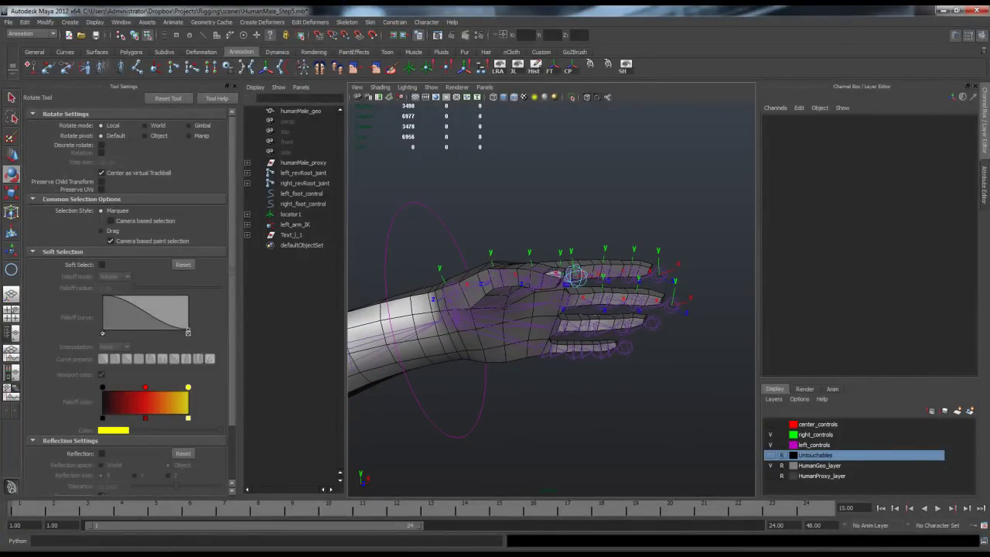
key("Up")
key("Up")
key("Up")
key("F8")
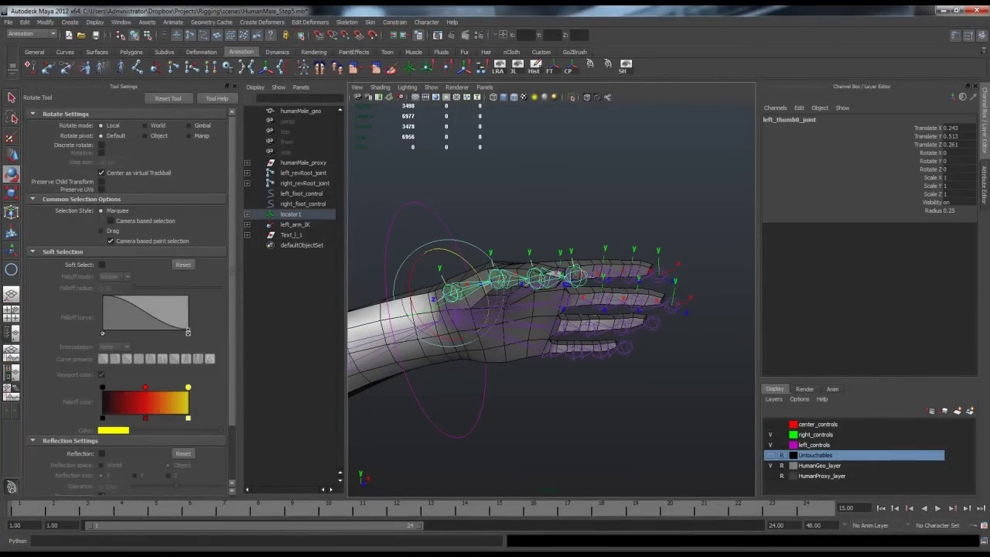
key("q")
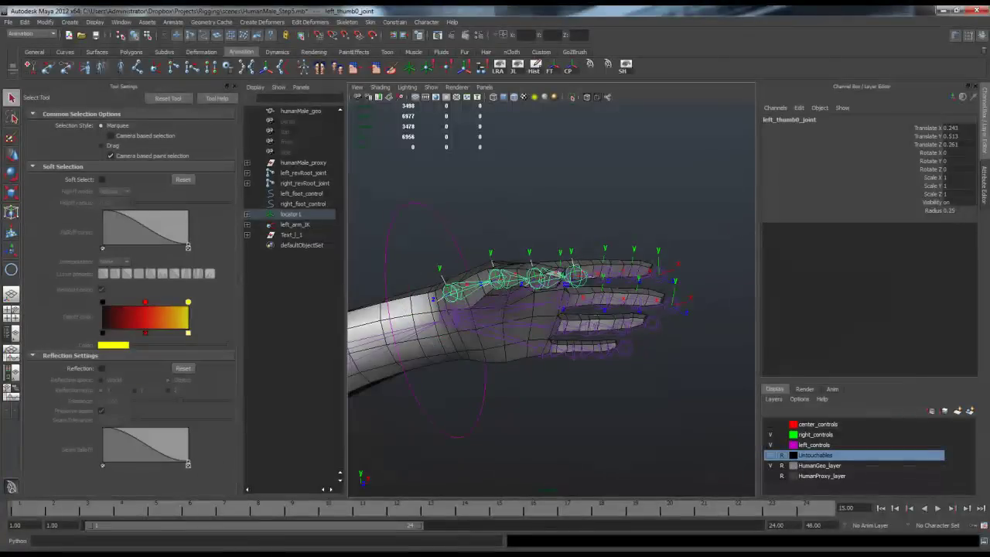
right_click_drag(485, 214, 480, 277)
left_click(498, 67)
Select the left index and middle finger joint hierarchies and hide their local rotation axes.
left_click_drag(510, 209, 557, 317, "alt")
left_click(540, 201)
left_click_drag(540, 224, 499, 151, "alt")
middle_click_drag(526, 263, 509, 246, "alt")
right_click_drag(557, 203, 555, 236)
right_click_drag(554, 236, 554, 243)
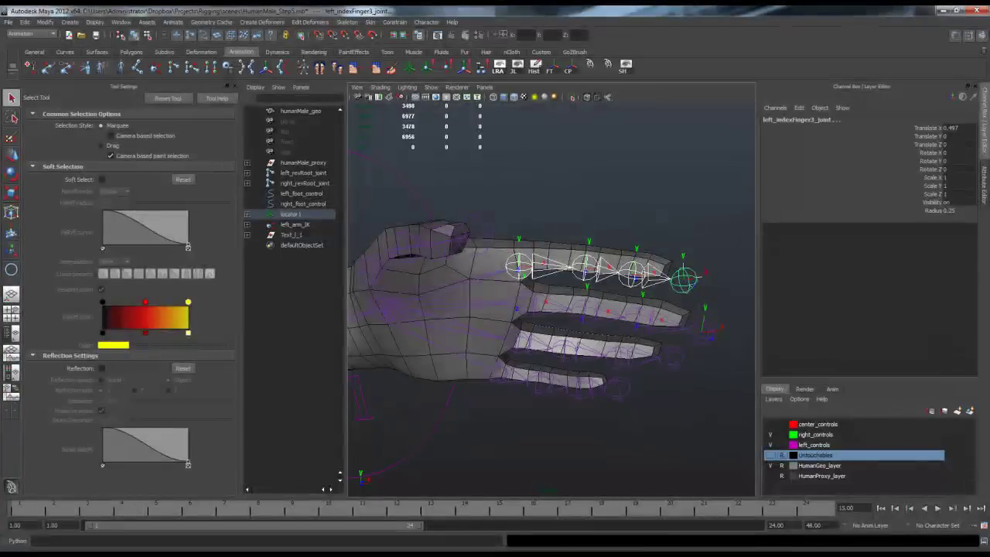
left_click_drag(541, 309, 526, 286, "alt")
right_click_drag(529, 144, 528, 205)
left_click(499, 69)
Clear the joint selection and select the left hand control around the wrist.
left_click(537, 162)
left_click_drag(541, 178, 522, 167, "alt")
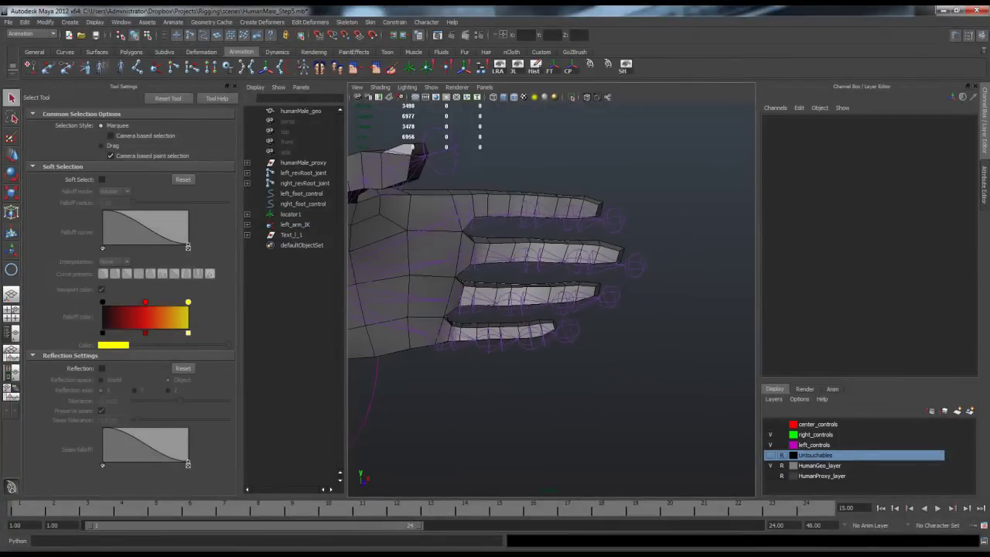
left_click_drag(522, 232, 557, 236, "alt")
middle_click_drag(557, 236, 619, 239, "alt")
left_click_drag(619, 240, 638, 243, "alt")
right_click_drag(638, 244, 572, 248, "alt")
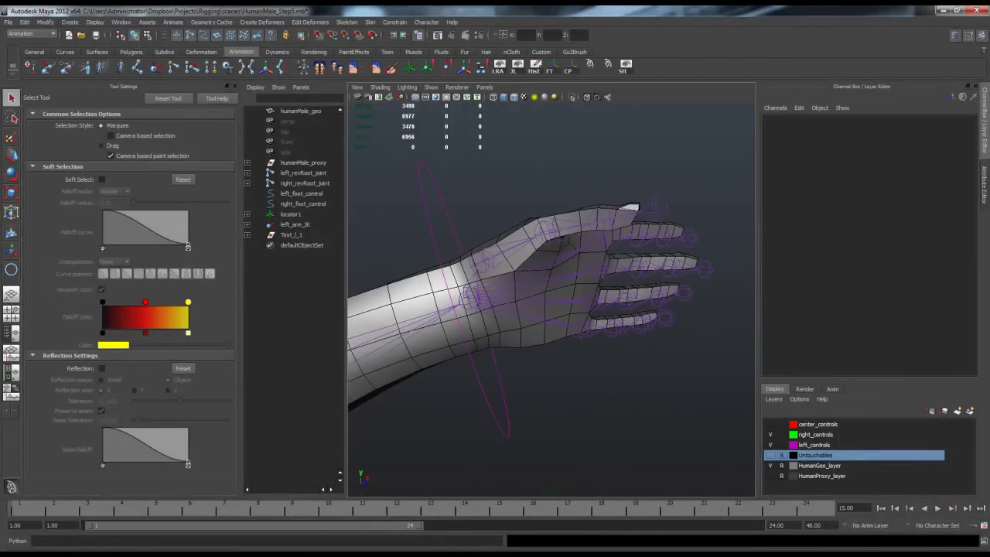
left_click(501, 379)
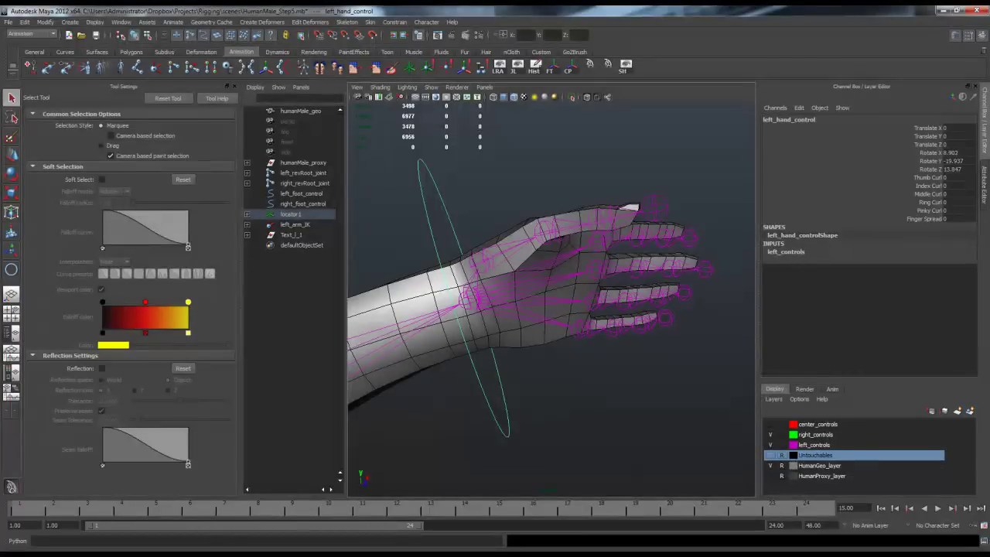
Open Set Driven Key for the hand control and load left_hand_control as the driver.
left_click_drag(930, 177, 930, 232)
left_click(592, 387)
left_click_drag(591, 387, 619, 363, "alt")
left_click(527, 357)
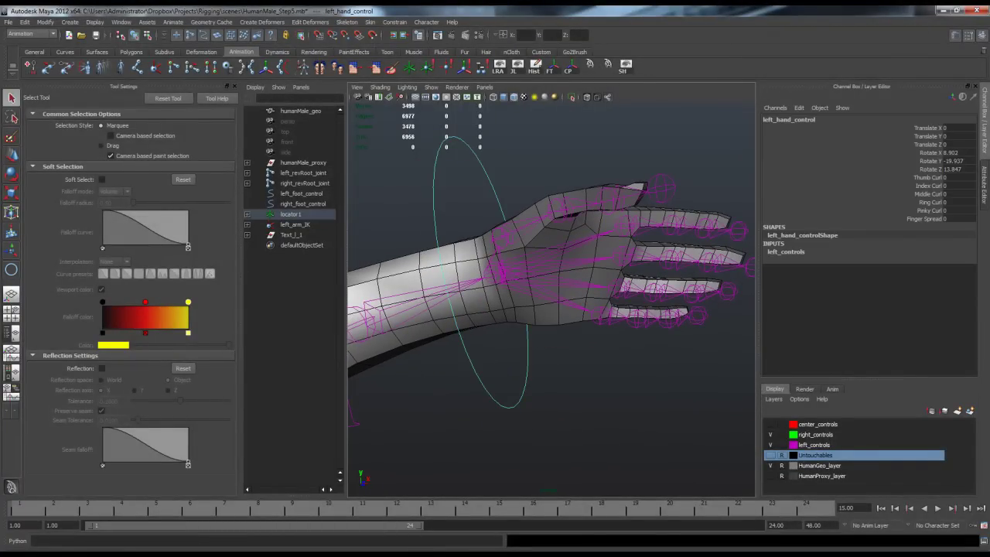
left_click_drag(528, 358, 544, 359, "alt")
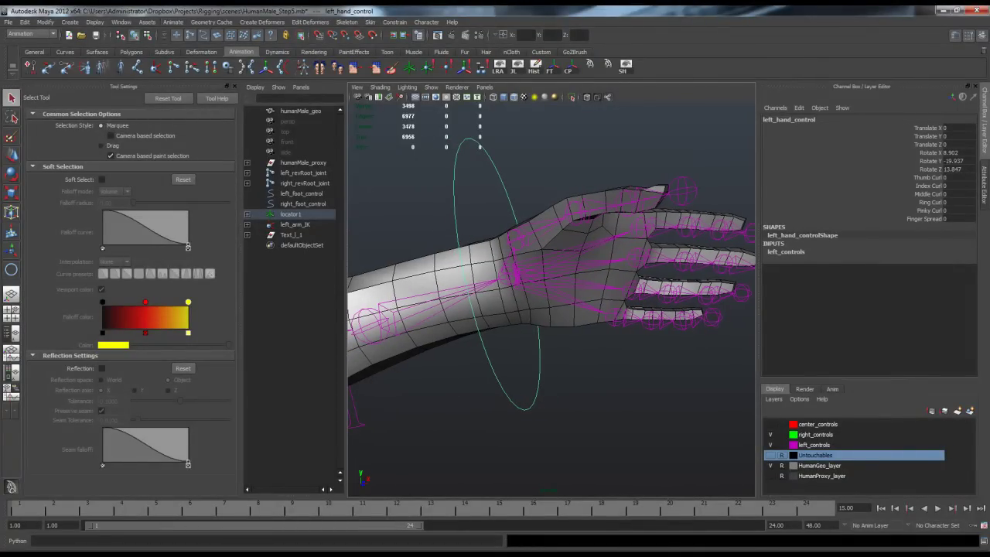
left_click(172, 22)
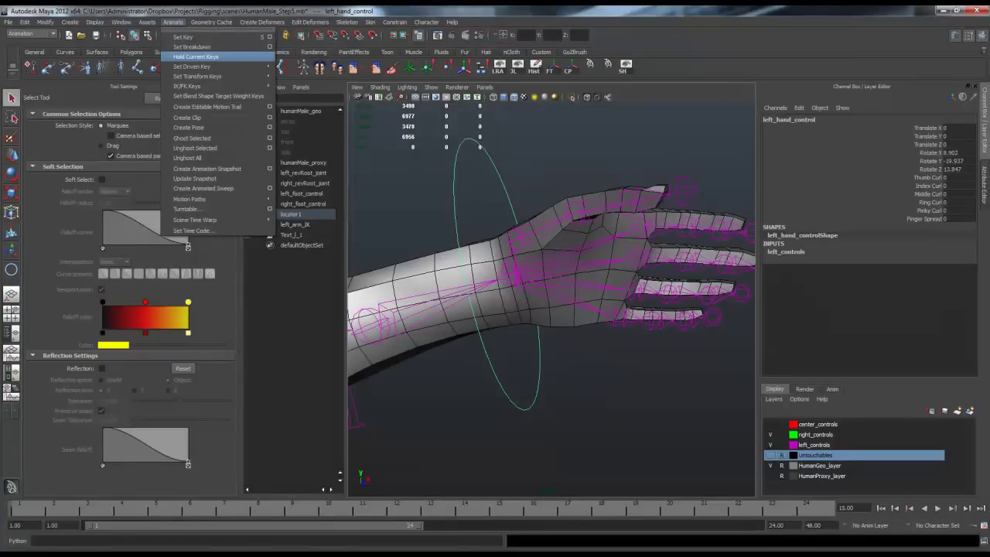
mouse_move(206, 66)
key("ctrl")
key("ctrl")
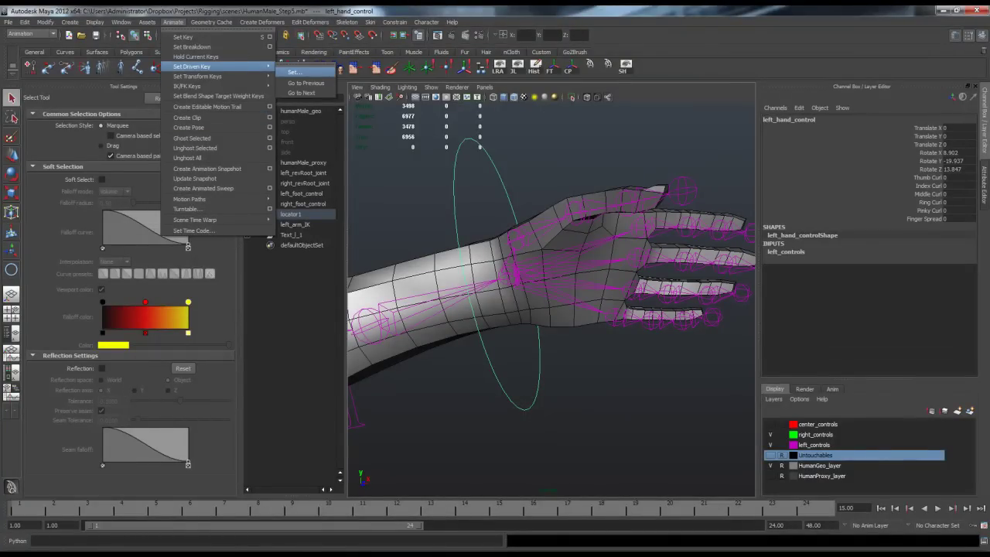
left_click(295, 72)
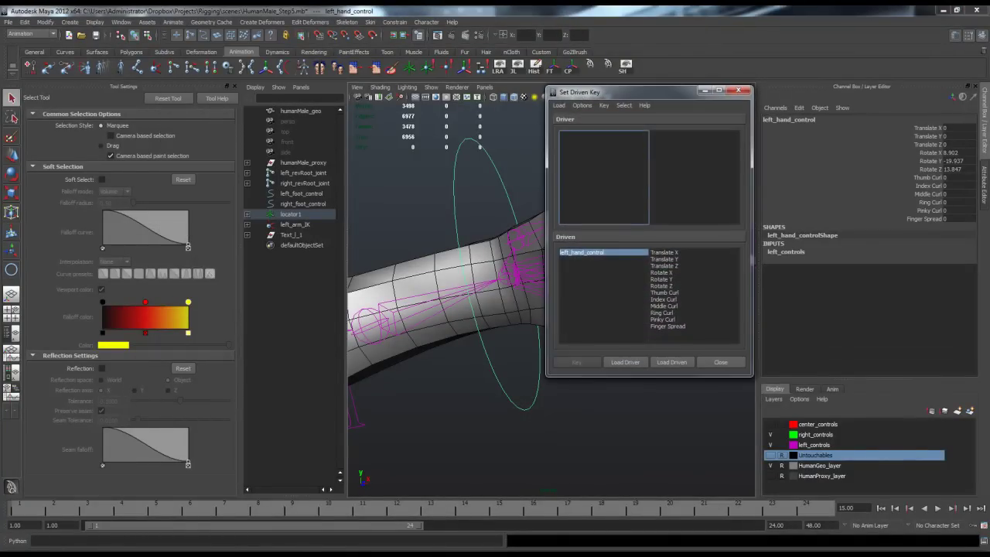
left_click_drag(634, 92, 306, 124)
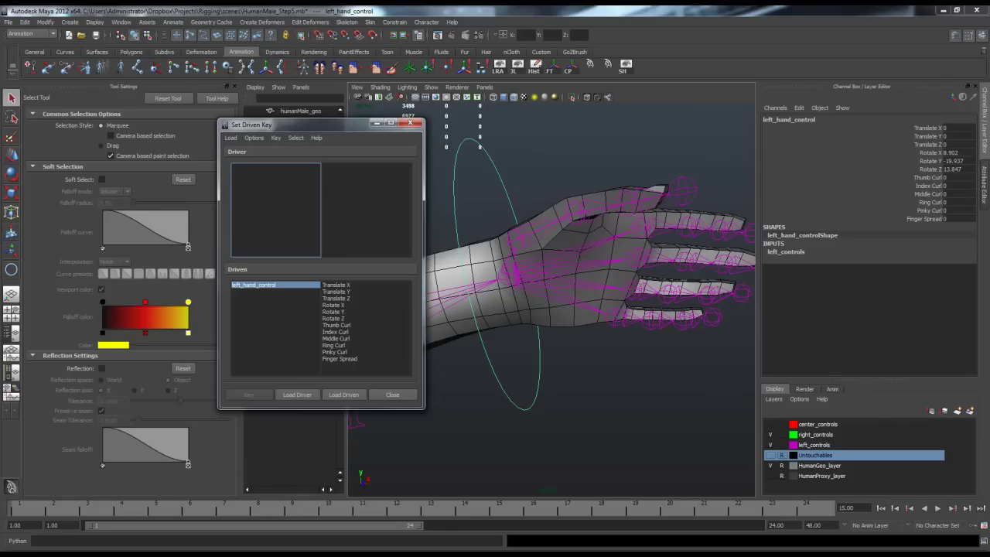
left_click(297, 394)
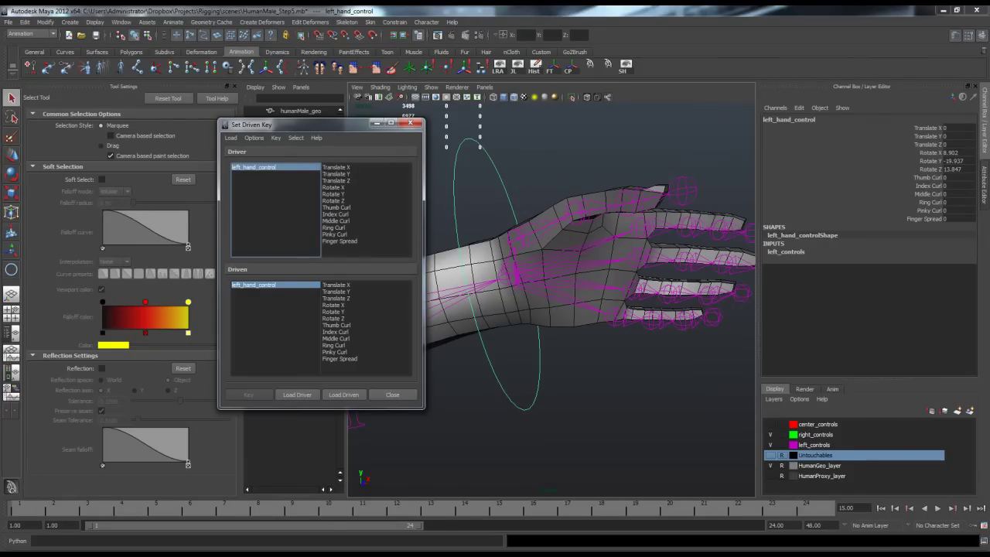
Select the left thumb joint hierarchy from left_thumb0_joint through left_thumb3_joint and load it as the driven objects.
left_click(517, 238)
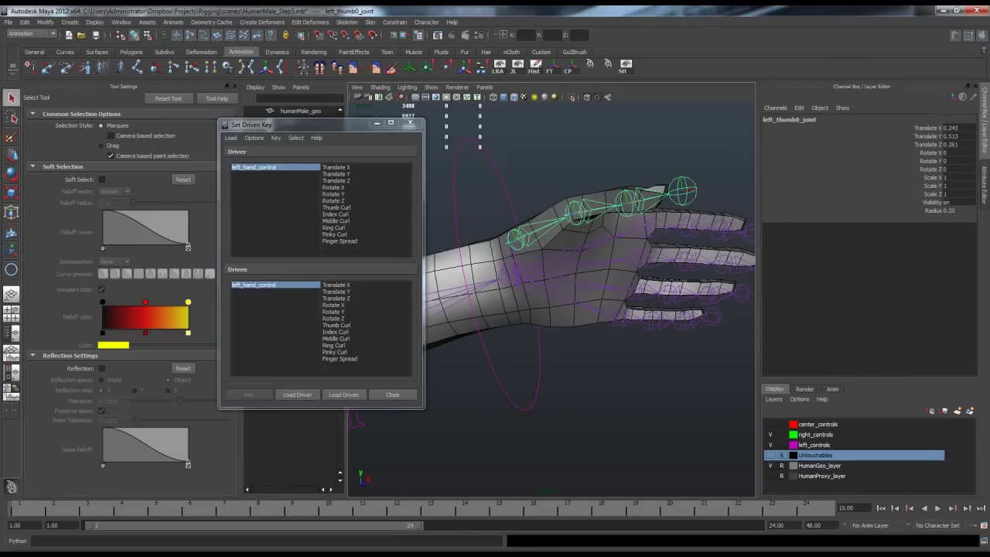
right_click_drag(532, 163, 532, 226)
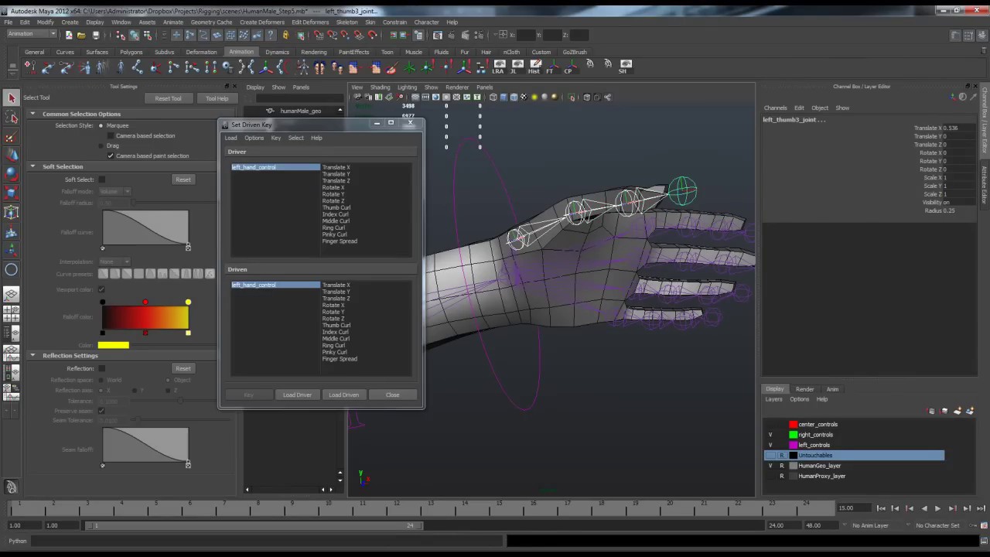
left_click(344, 394)
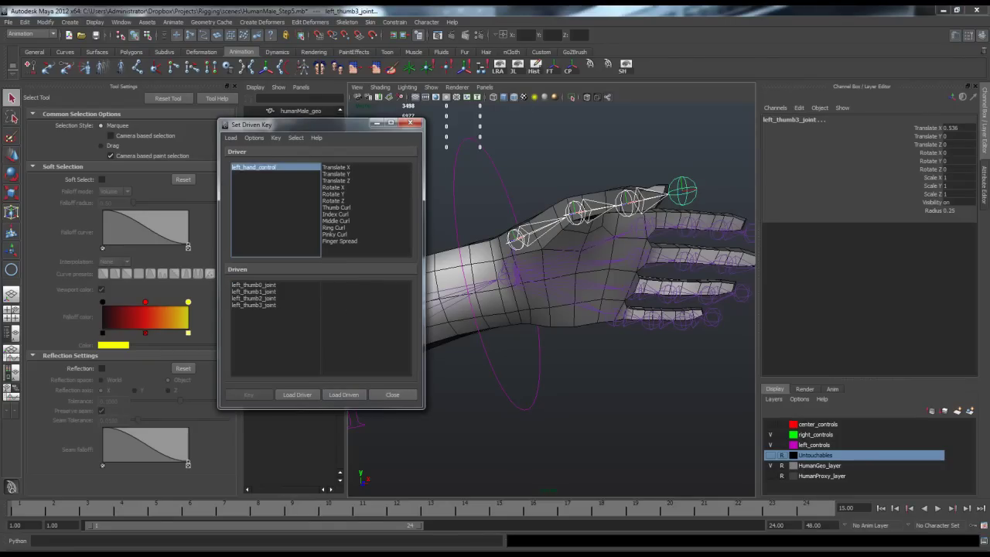
left_click_drag(557, 294, 537, 232, "alt")
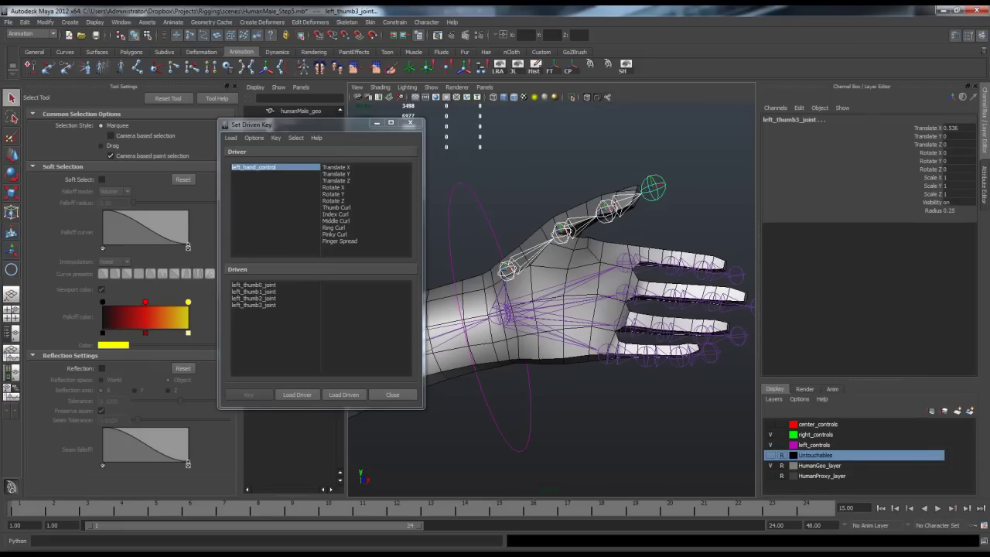
left_click_drag(541, 294, 586, 290, "alt")
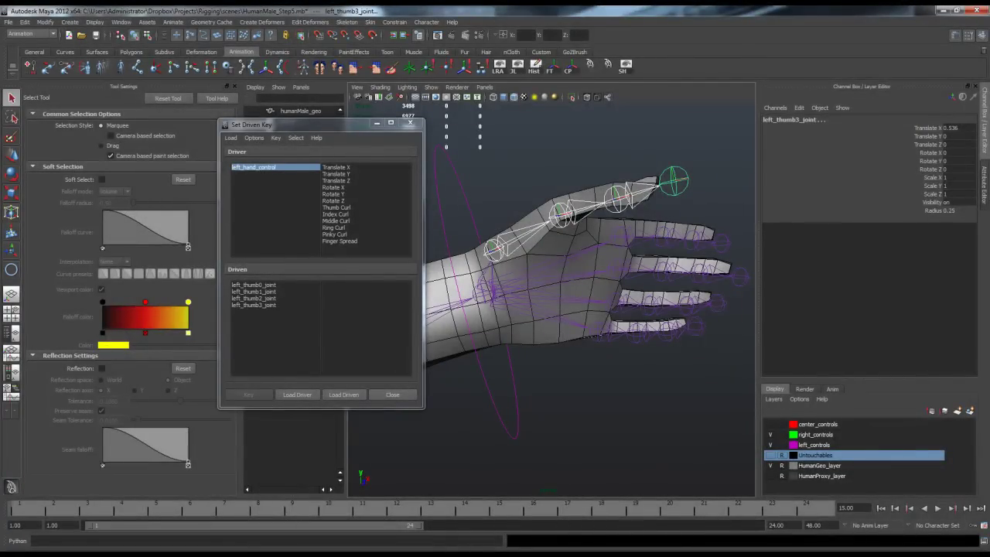
left_click(588, 402)
left_click_drag(507, 233, 506, 260)
left_click(549, 225, "shift")
key("Down")
key("Down")
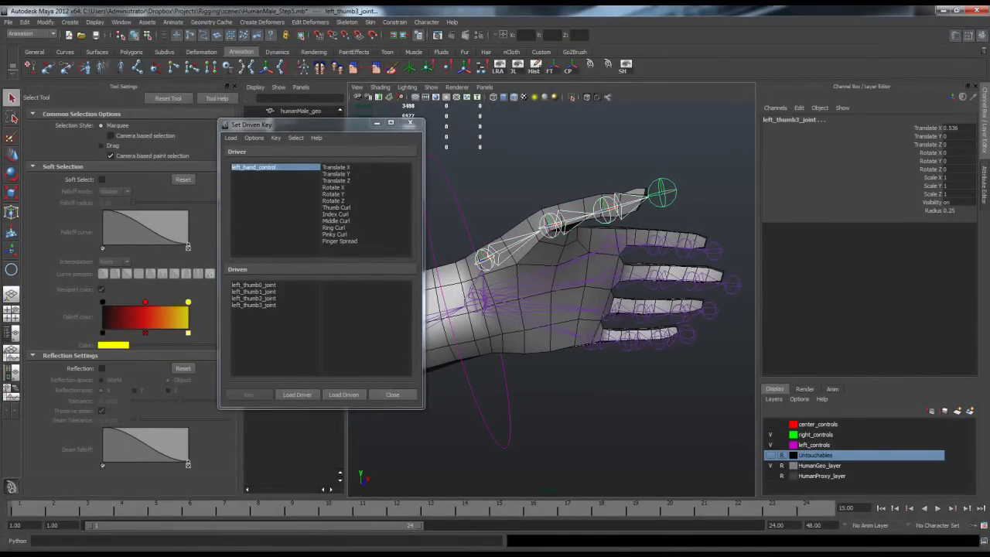
left_click(343, 395)
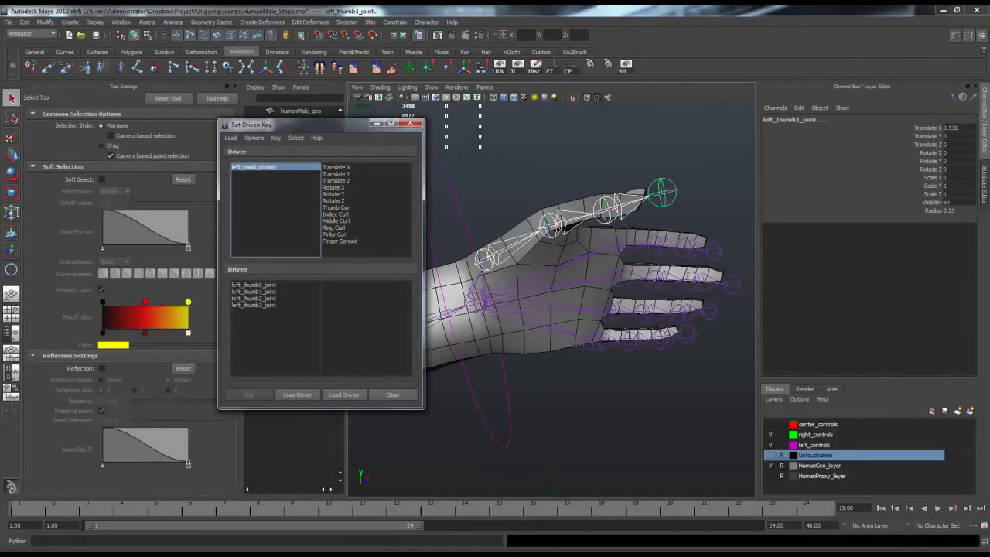
Pair the driver's Thumb Curl attribute with Rotate Z on all four driven thumb joints.
left_click_drag(254, 285, 253, 306)
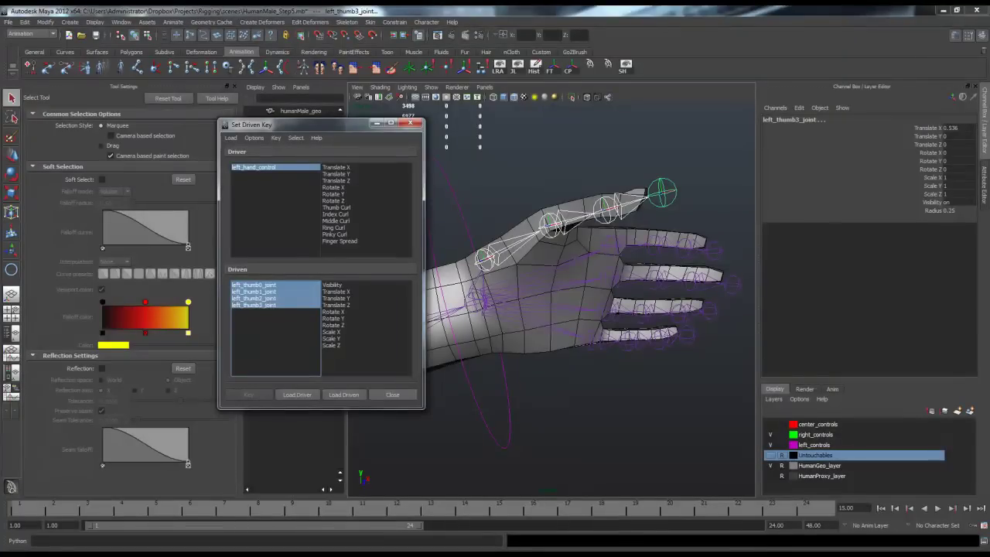
left_click_drag(549, 310, 445, 310, "alt")
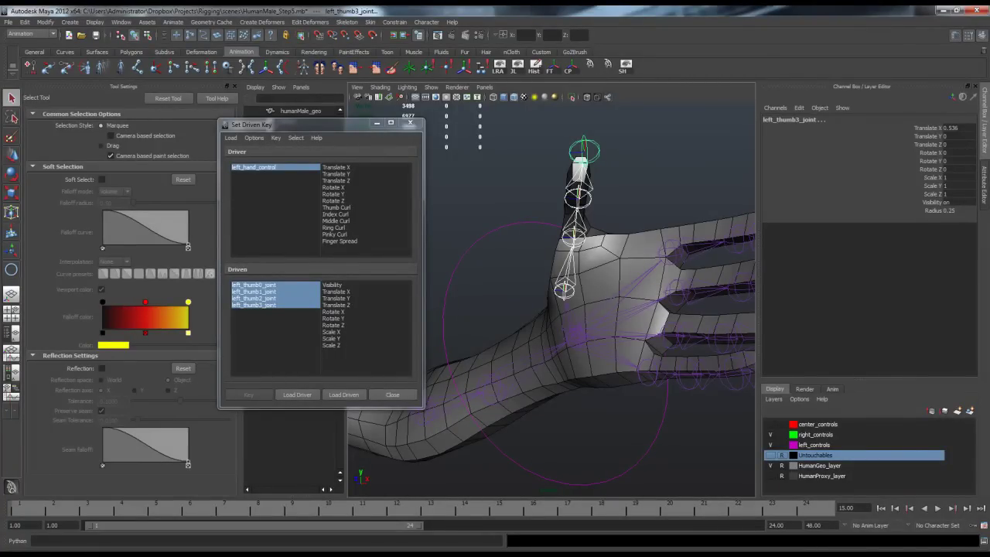
left_click(338, 207)
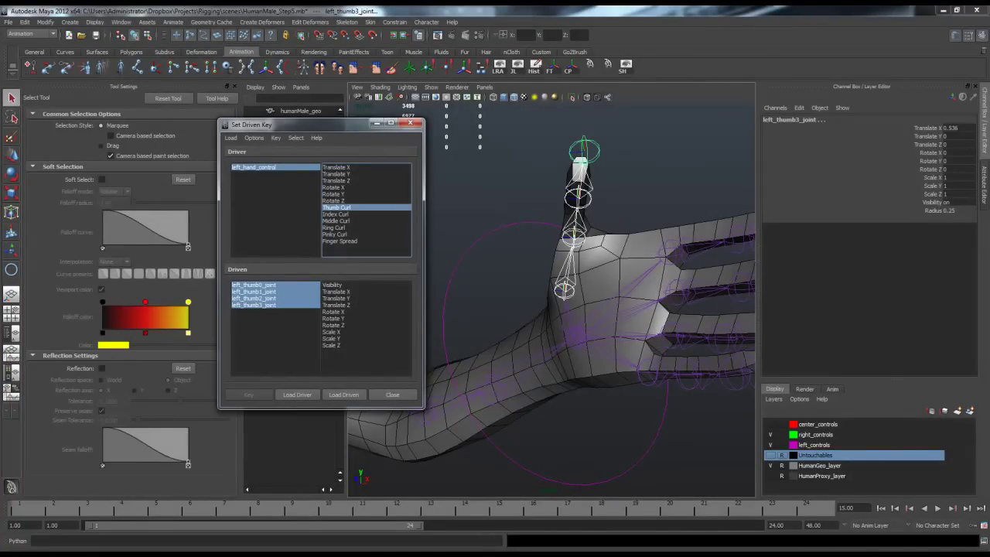
left_click(334, 324)
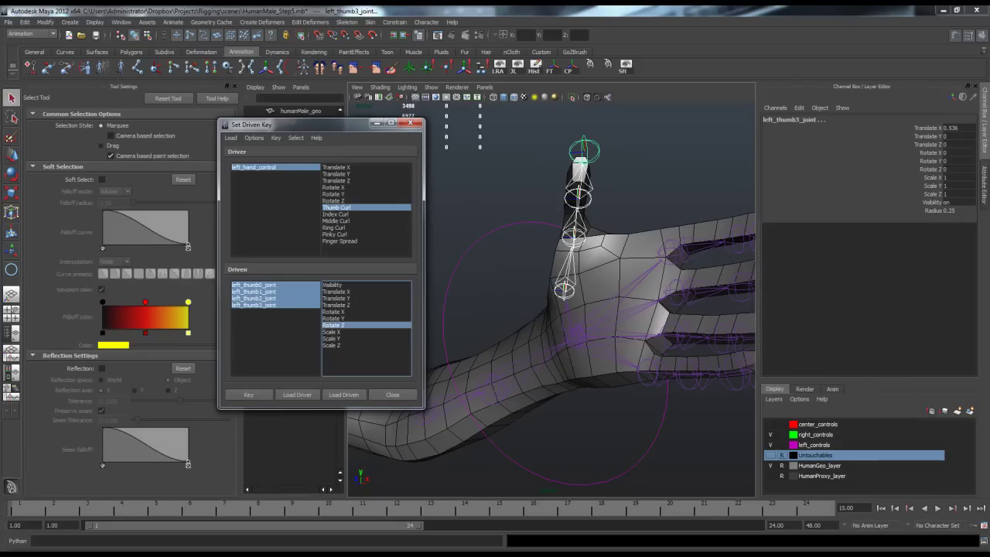
Try rotating all four thumb joints together on Rotate Z in both directions to test how the thumb curls.
left_click_drag(254, 285, 253, 306)
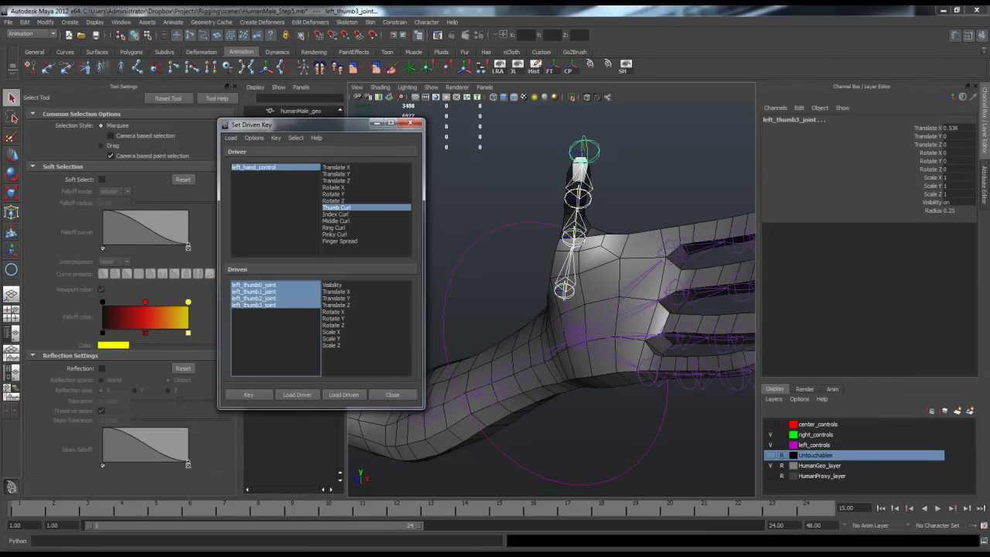
left_click(930, 169)
middle_click_drag(533, 272, 495, 272)
left_click_drag(495, 272, 561, 272, "alt")
middle_click_drag(561, 272, 586, 272)
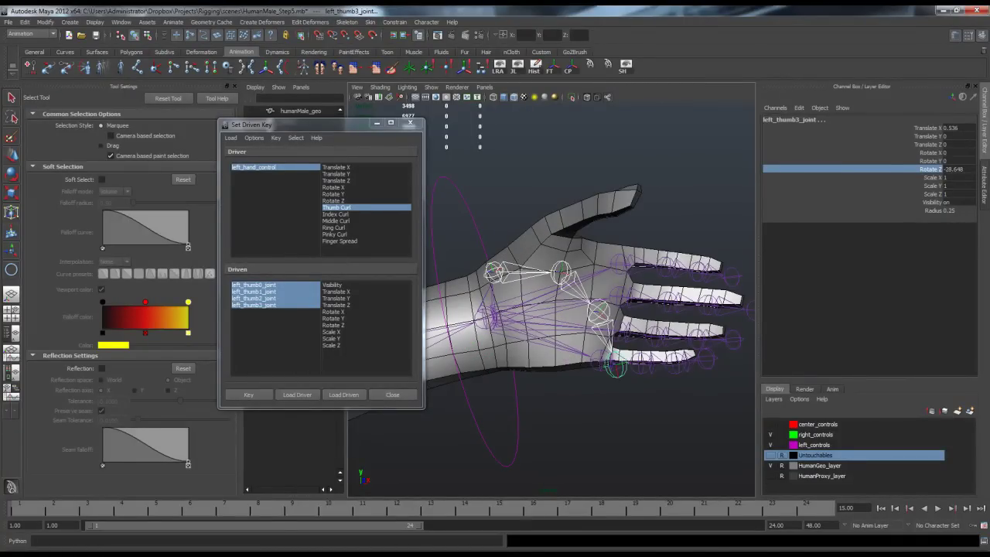
middle_click_drag(586, 272, 617, 272)
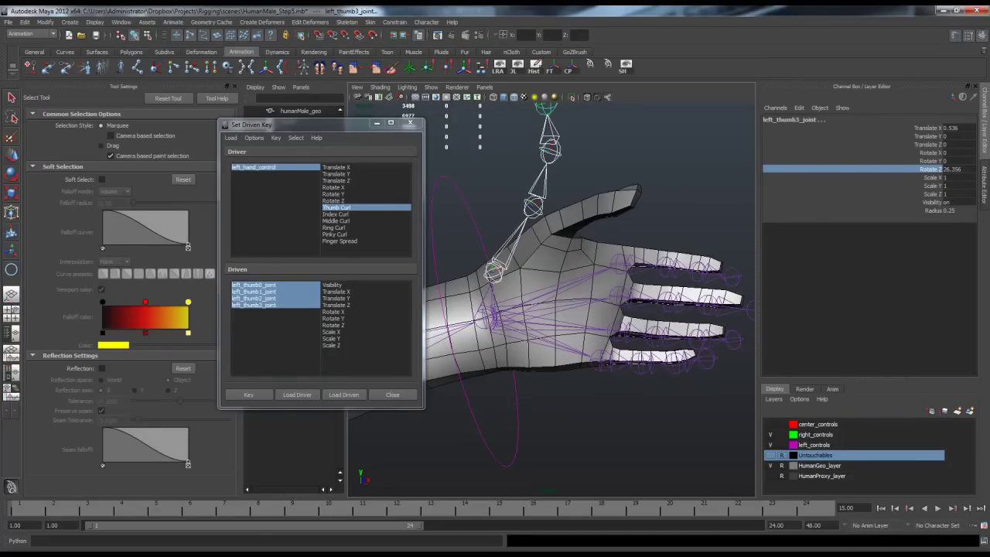
Undo the trial Z rotations of the thumb joints.
key("ctrl+z")
key("ctrl+z")
key("ctrl+z")
key("ctrl+z")
key("ctrl+z")
key("ctrl+z")
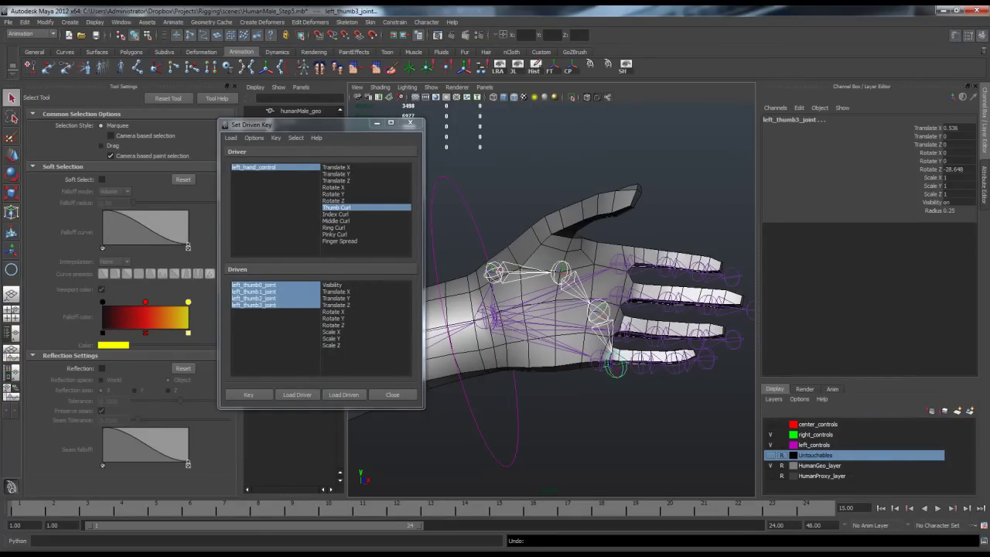
Set a driven key for Rotate Z on all four thumb joints against Thumb Curl in the rest pose.
left_click_drag(572, 286, 584, 282, "alt")
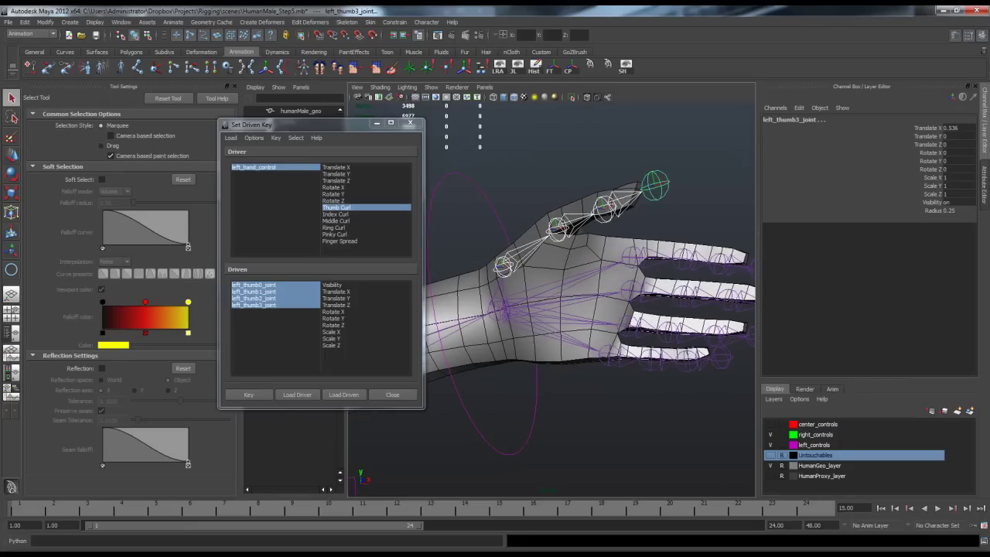
middle_click_drag(584, 282, 627, 259, "alt")
left_click_drag(626, 259, 622, 243, "alt")
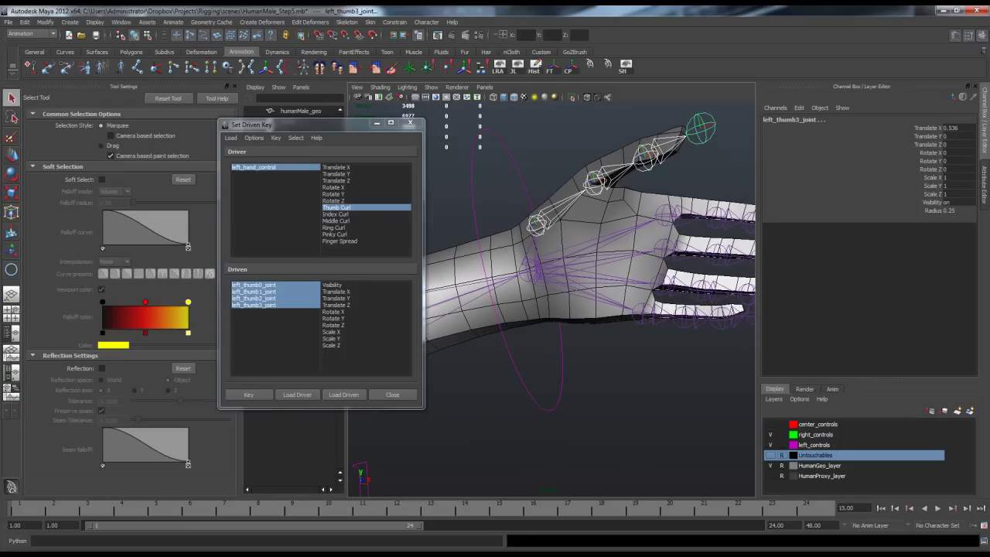
left_click(334, 325)
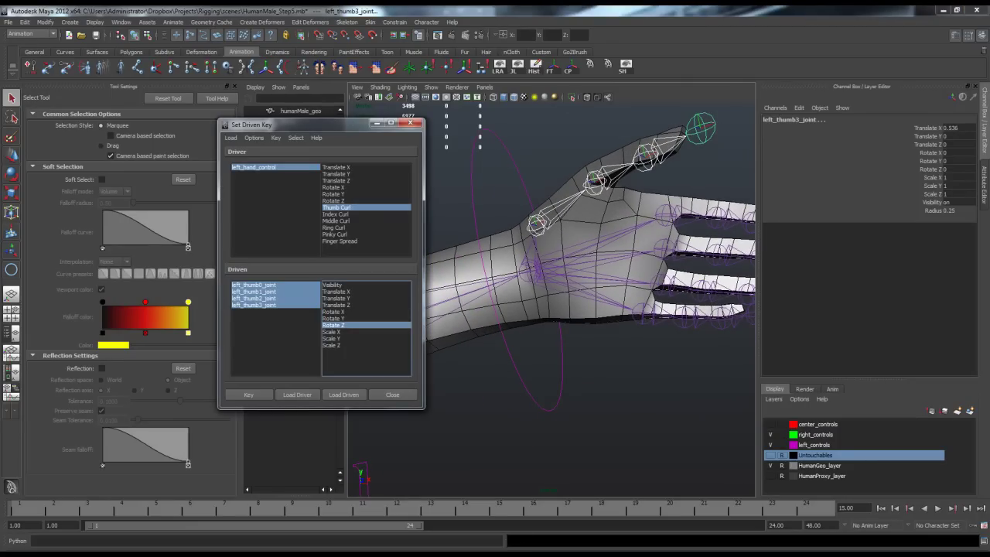
left_click(248, 394)
Select the driver left_hand_control and set its Thumb Curl to -5.
left_click(957, 170)
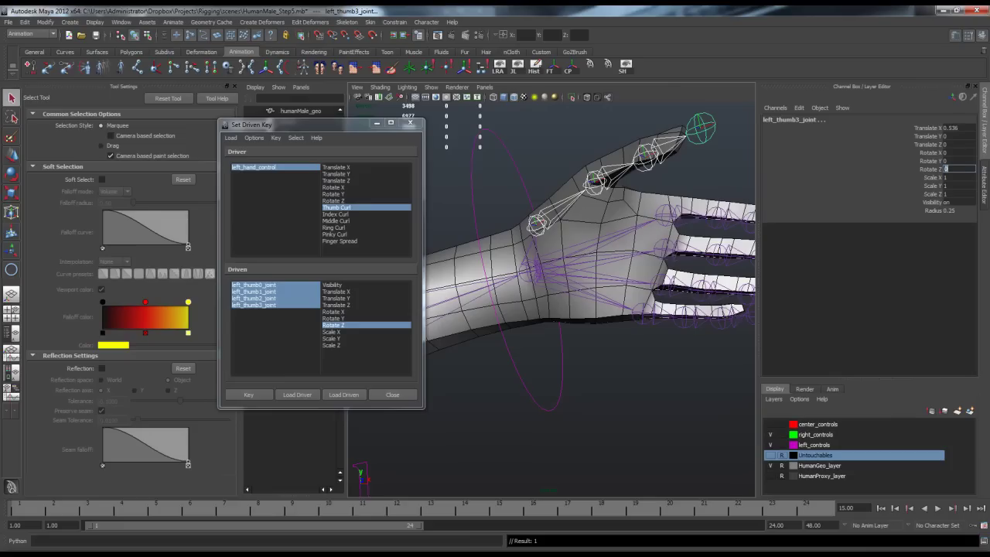
middle_click_drag(588, 255, 543, 292, "alt")
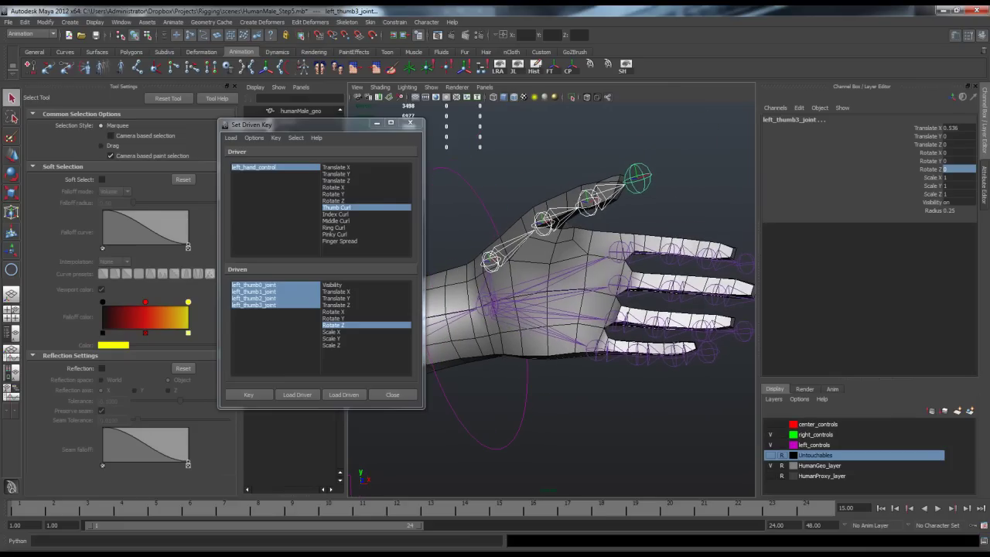
left_click(256, 167)
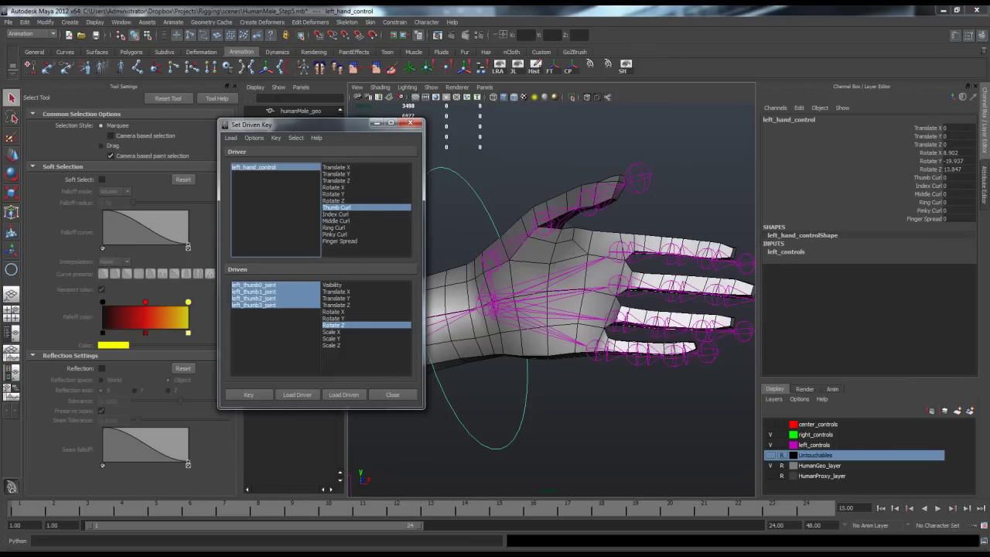
left_click(958, 178)
type("-")
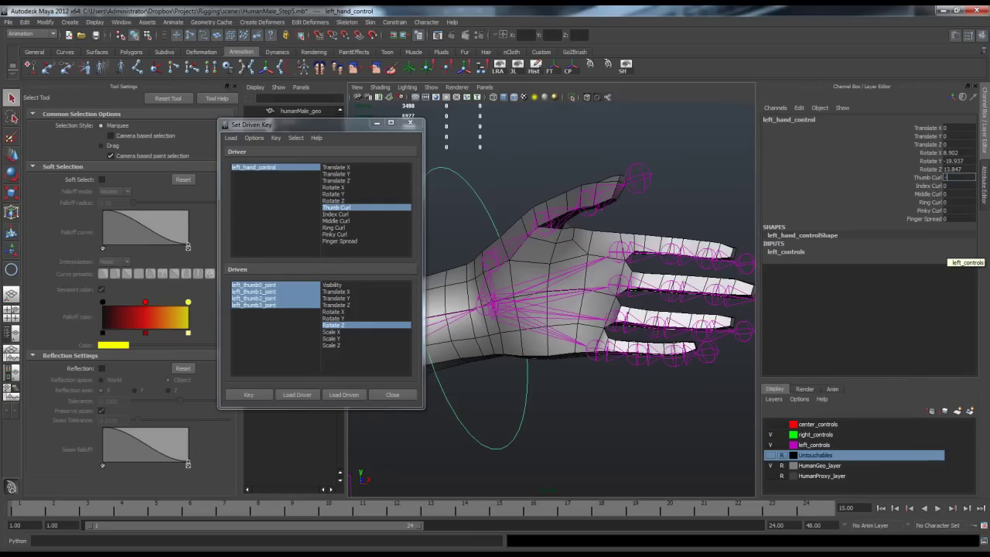
key("Return")
Bend all four thumb joints backward to a Rotate Z of about 16 and set a driven key for this pose.
left_click_drag(254, 284, 254, 305)
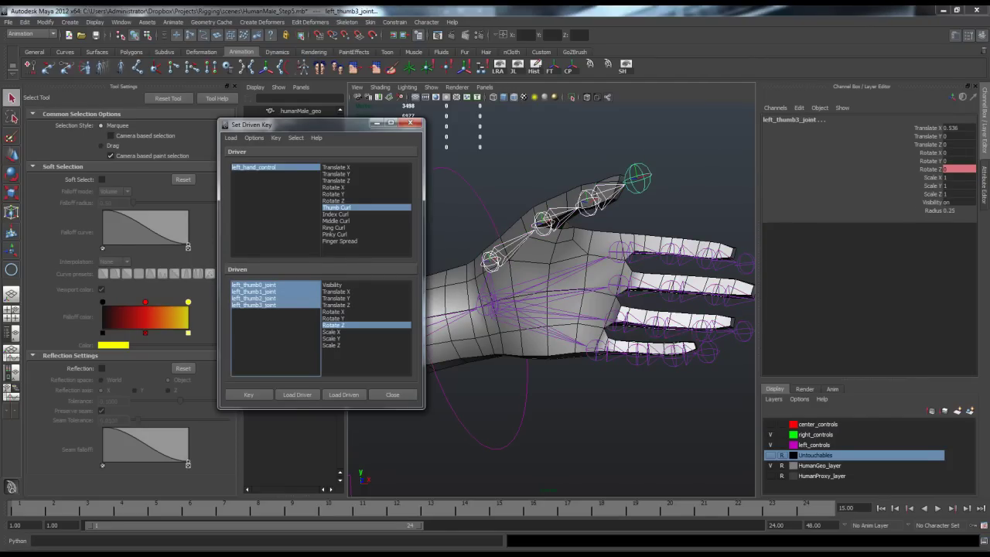
left_click(930, 169)
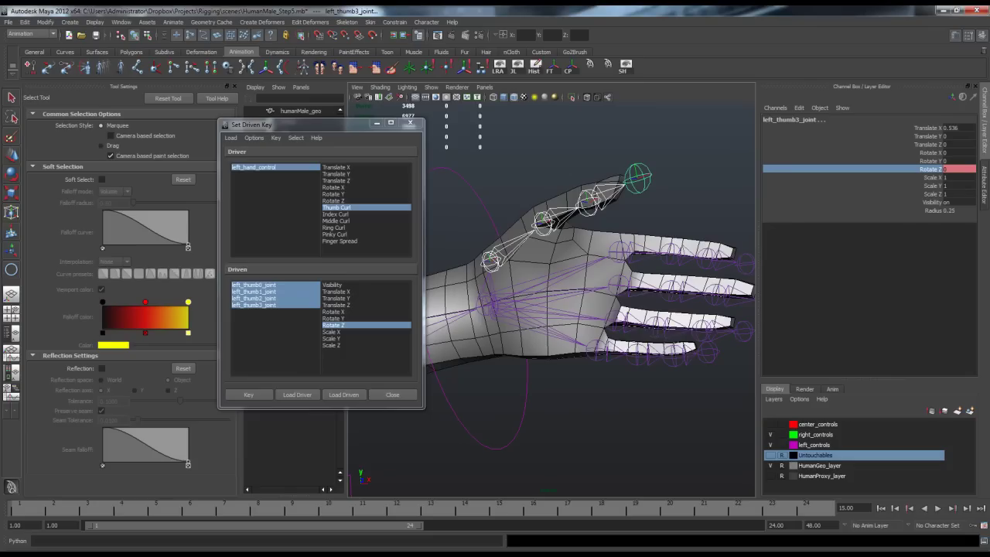
middle_click_drag(557, 402, 577, 403)
left_click_drag(577, 402, 652, 410, "alt")
middle_click_drag(652, 410, 661, 410)
left_click_drag(662, 410, 682, 430, "alt")
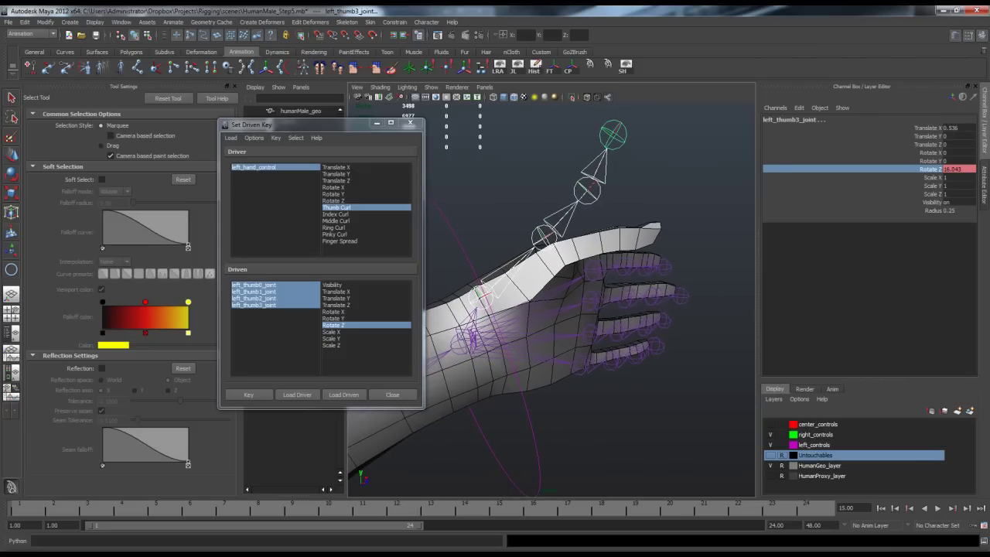
left_click(249, 395)
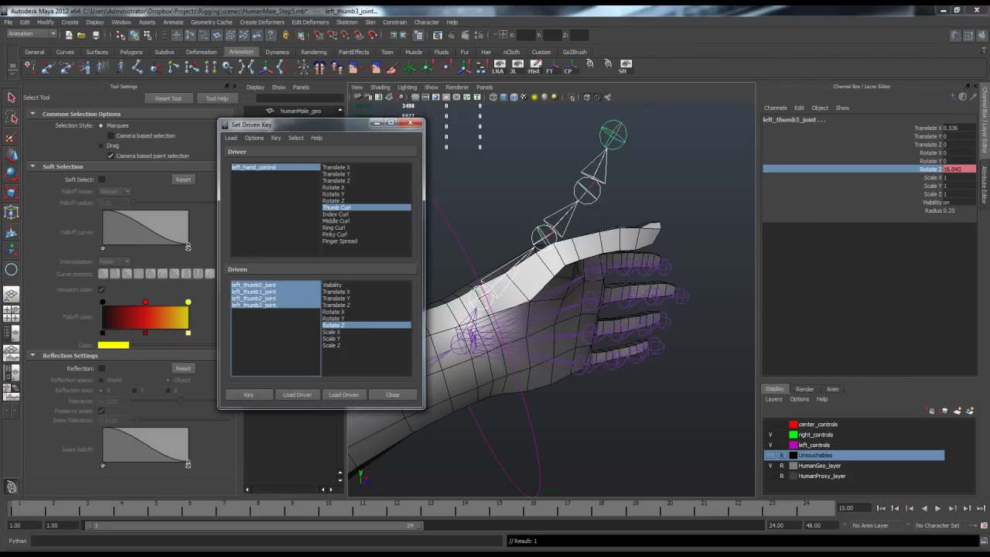
Select left_hand_control again and set its Thumb Curl to 0.
left_click(254, 168)
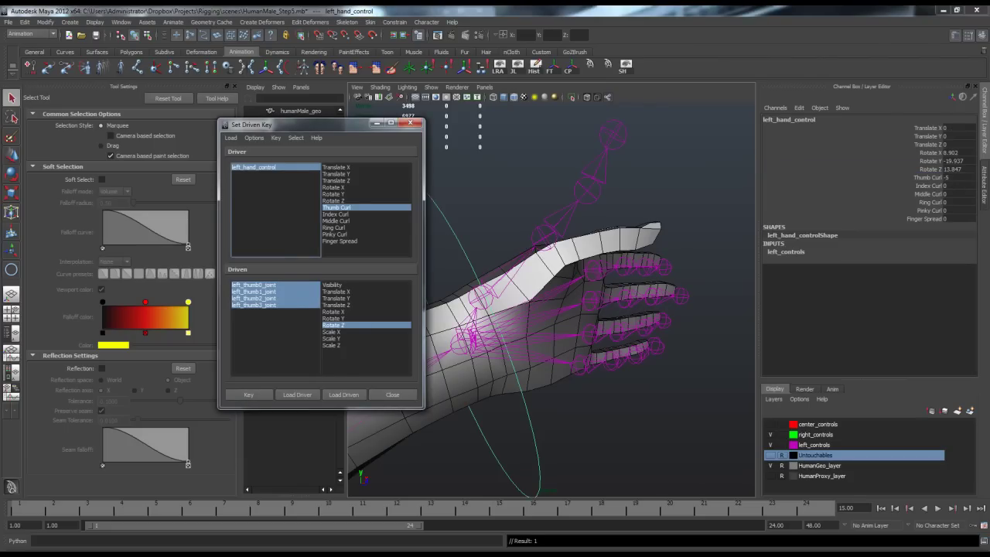
left_click(957, 178)
type("0")
key("Return")
mouse_move(572, 309)
left_mouse_down("alt")
mouse_move(540, 308)
mouse_move(568, 308)
left_mouse_up("alt")
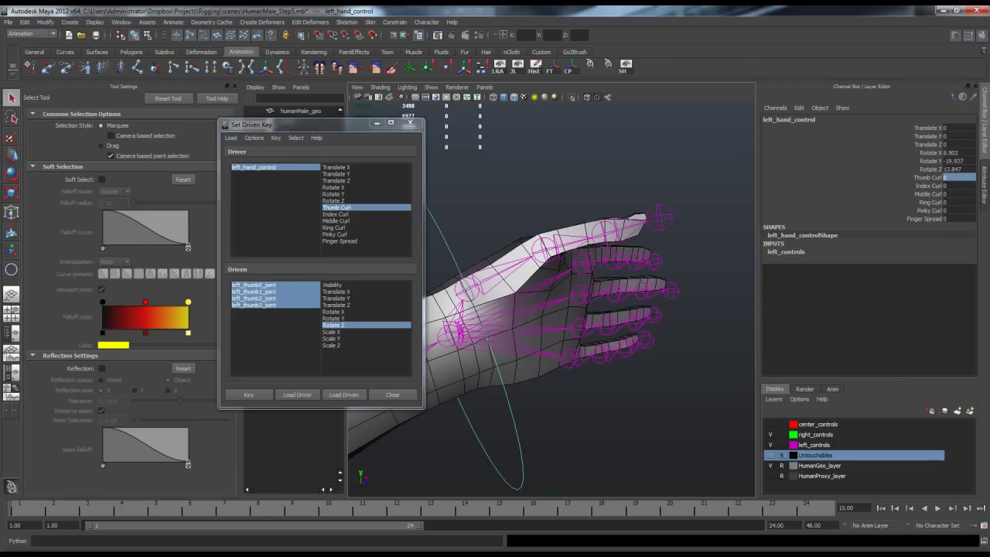
Set left_hand_control's Thumb Curl to 15 and curl all four thumb joints inward to a Rotate Z of about -78.
left_click(958, 177)
type("15")
left_click_drag(256, 285, 256, 305)
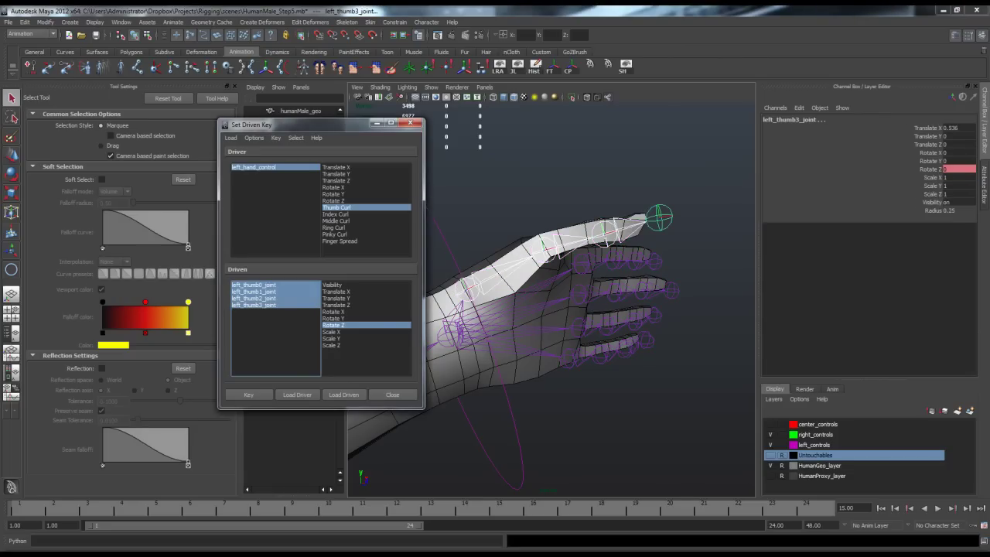
left_click(930, 169)
middle_click_drag(619, 310, 514, 309)
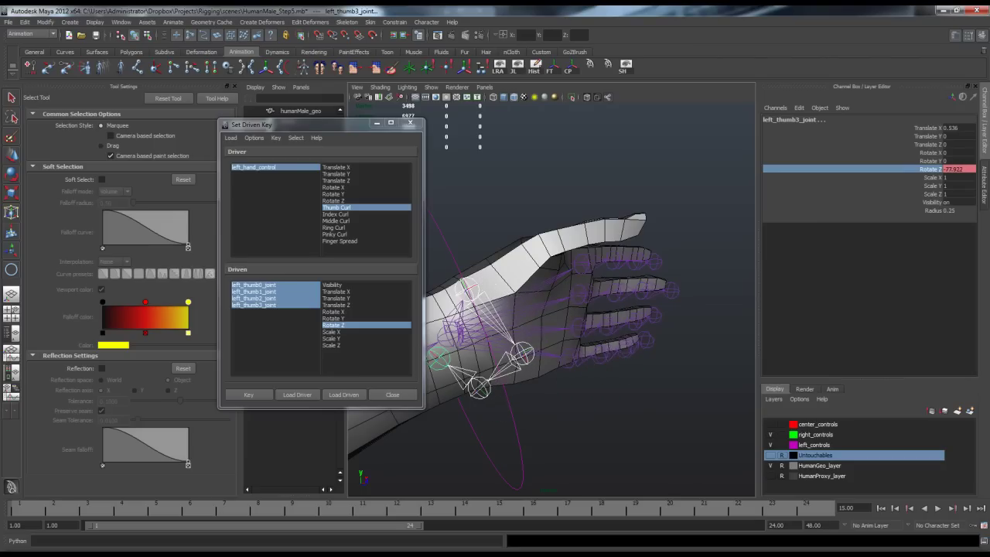
left_click_drag(526, 309, 569, 298, "alt")
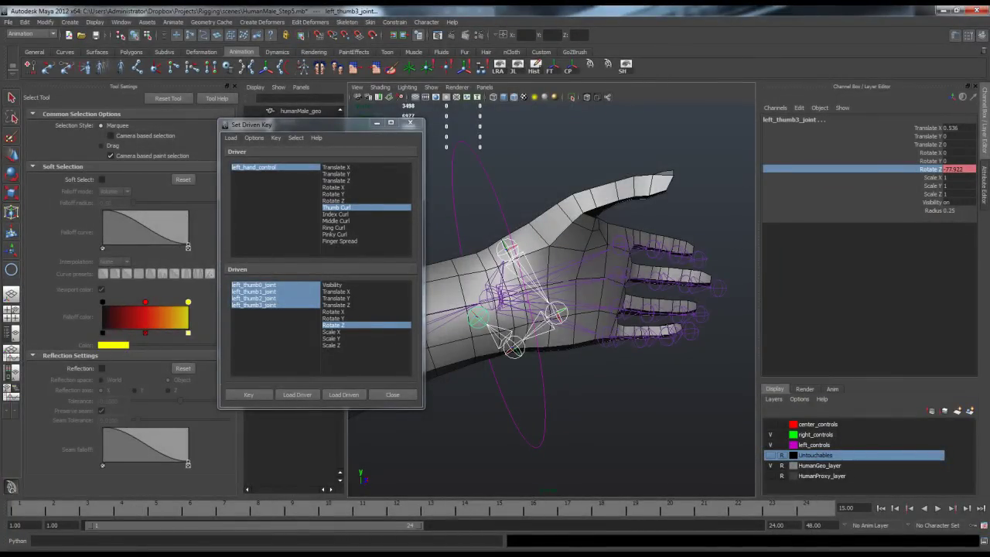
Relax left_thumb0_joint to a Rotate Z of about -19 and set a driven key on all four thumb joints for this curled pose.
left_click(508, 249)
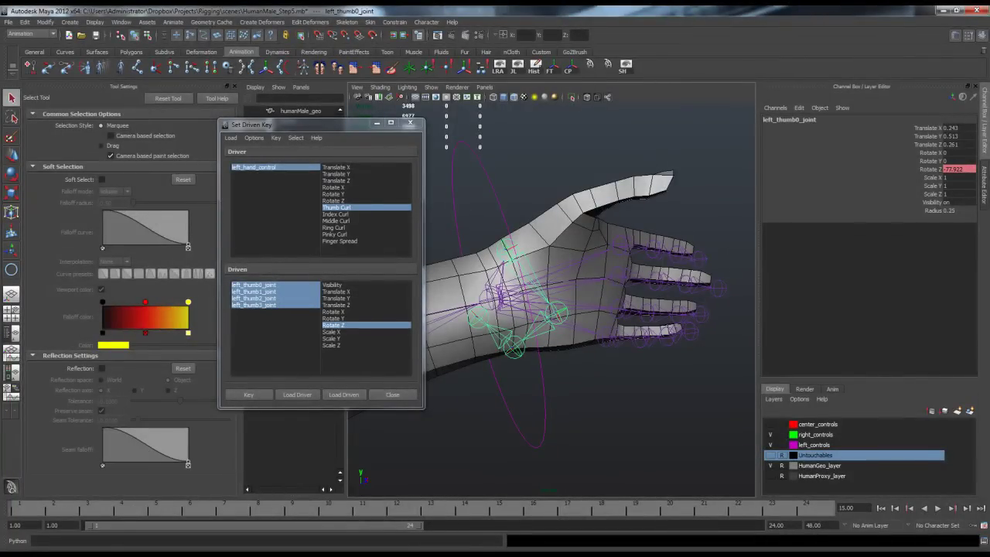
left_click(931, 170)
middle_click_drag(553, 309, 595, 309)
left_click_drag(594, 309, 659, 302, "alt")
middle_click_drag(659, 302, 662, 302)
left_click_drag(662, 301, 577, 303, "alt")
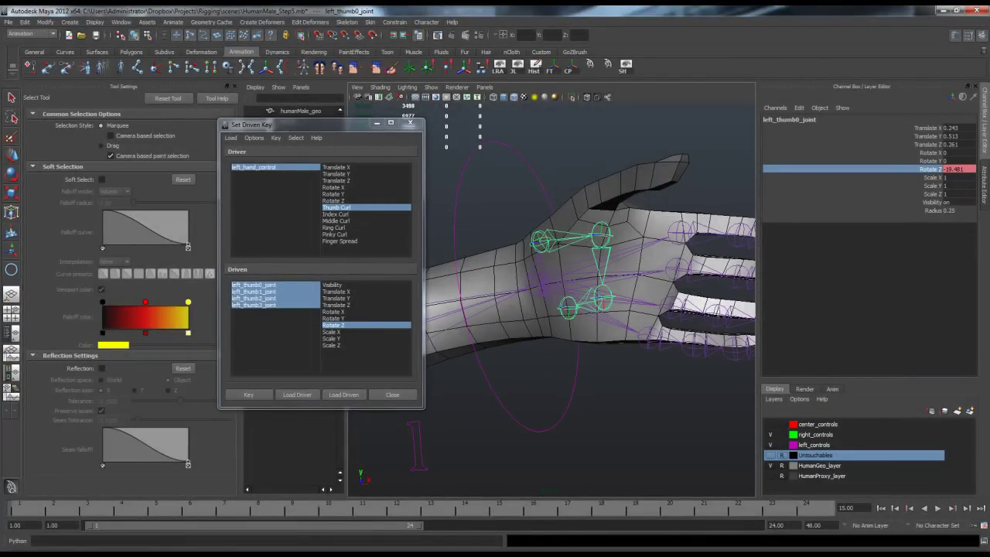
left_click_drag(263, 284, 262, 306)
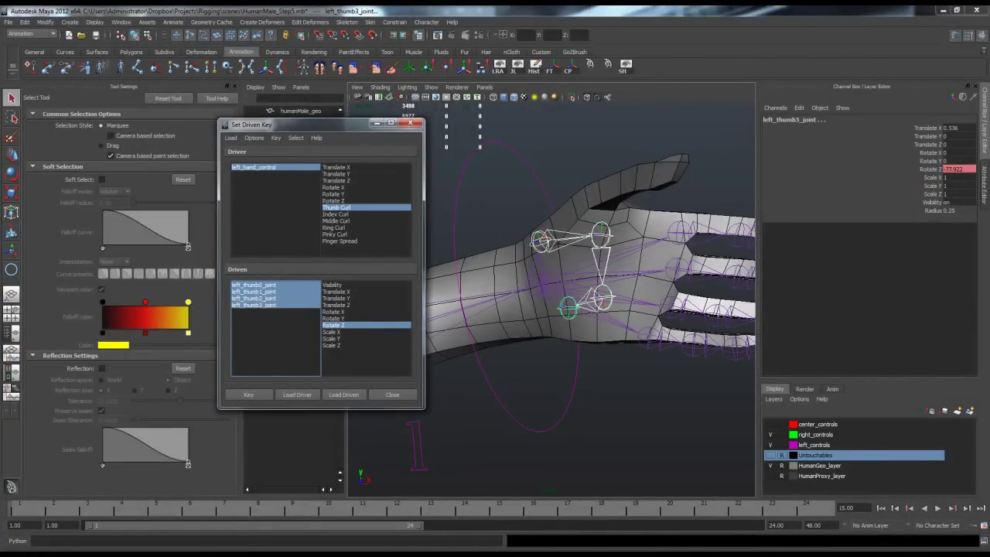
left_click(249, 394)
Test the thumb's motion by scrubbing Thumb Curl on left_hand_control, and reset the attribute to 0.
left_click(255, 167)
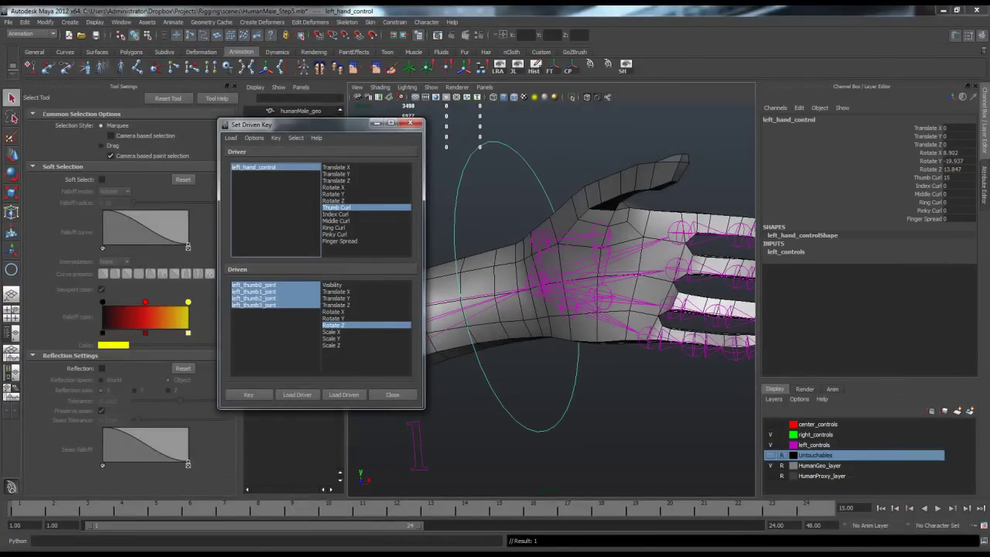
left_click_drag(572, 301, 553, 294, "alt")
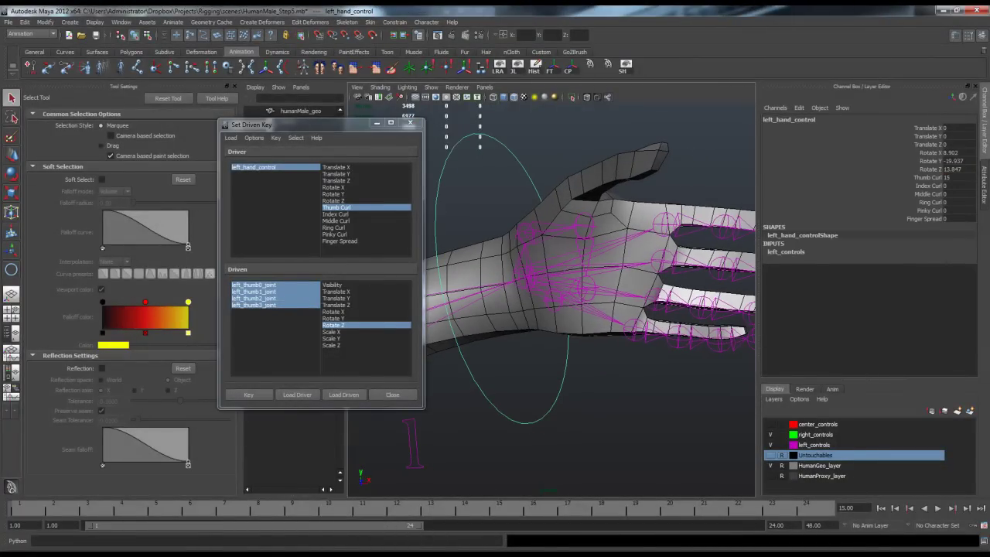
left_click(927, 178)
scroll(582, 292, "down", 3)
middle_click_drag(611, 293, 444, 292)
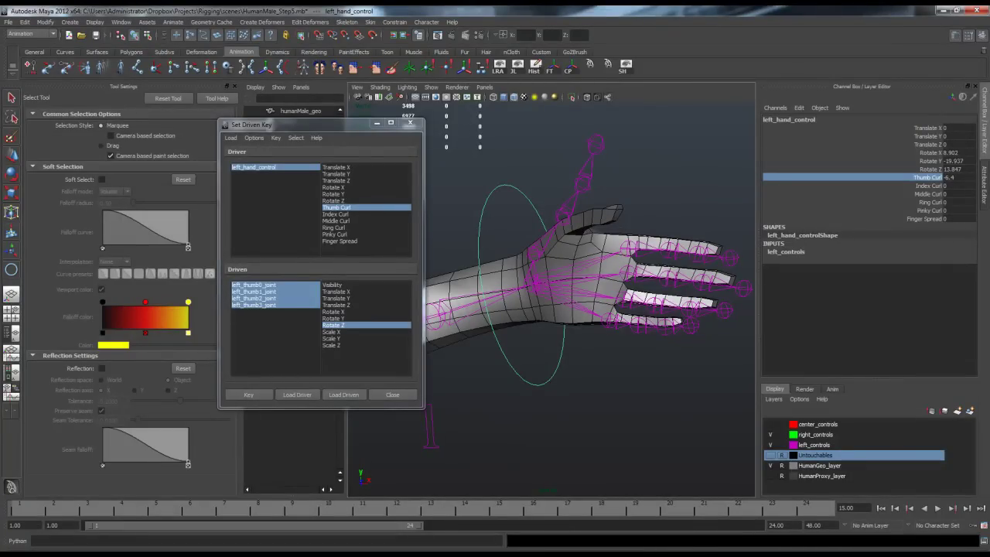
left_click(957, 178)
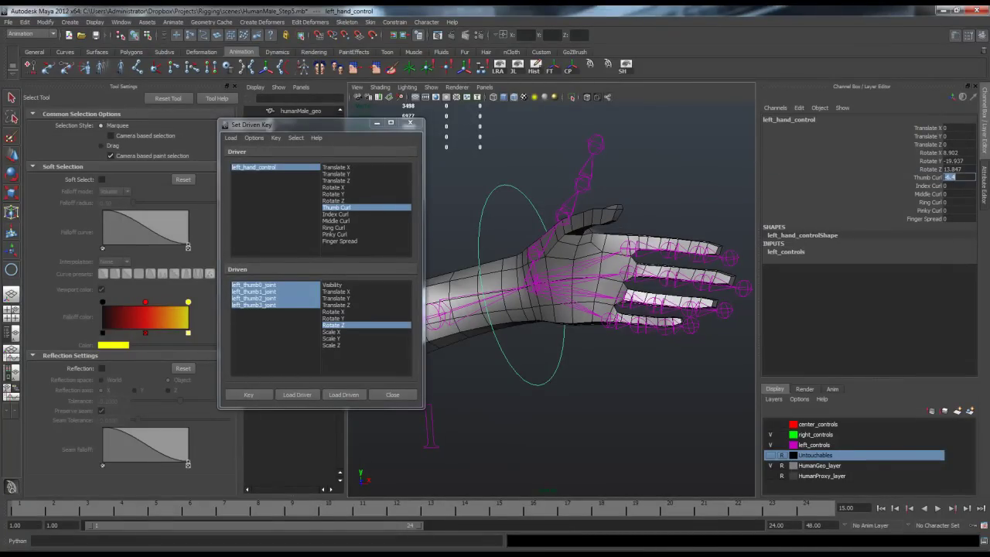
left_click_drag(603, 294, 541, 296, "alt")
right_click_drag(542, 295, 619, 296, "alt")
middle_click_drag(618, 295, 593, 293, "alt")
right_click_drag(594, 294, 622, 294, "alt")
middle_click_drag(621, 294, 665, 301, "alt")
right_click_drag(665, 302, 588, 302, "alt")
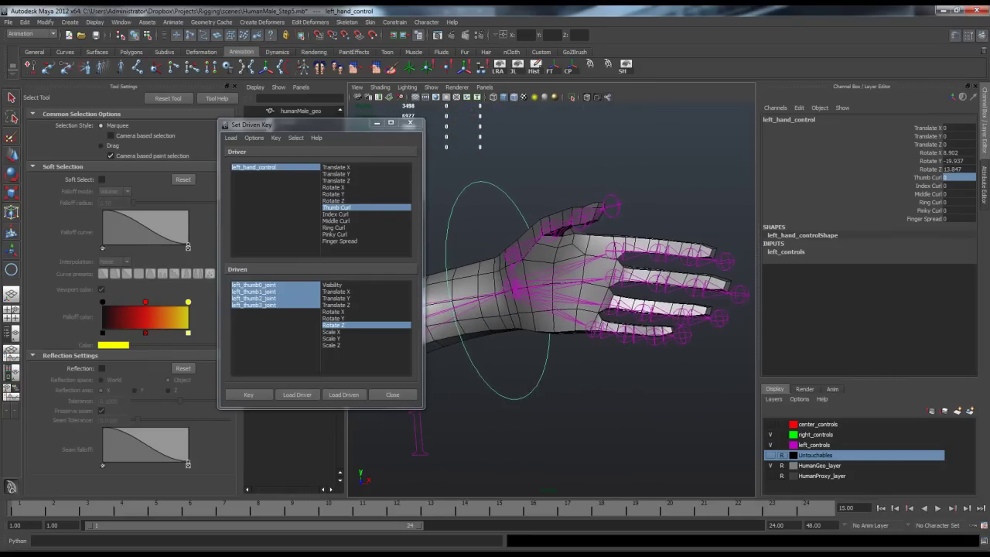
Load the four left index finger joints as the driven objects and select all of them in the driven key setup.
key("q")
middle_click_drag(595, 302, 546, 299, "alt")
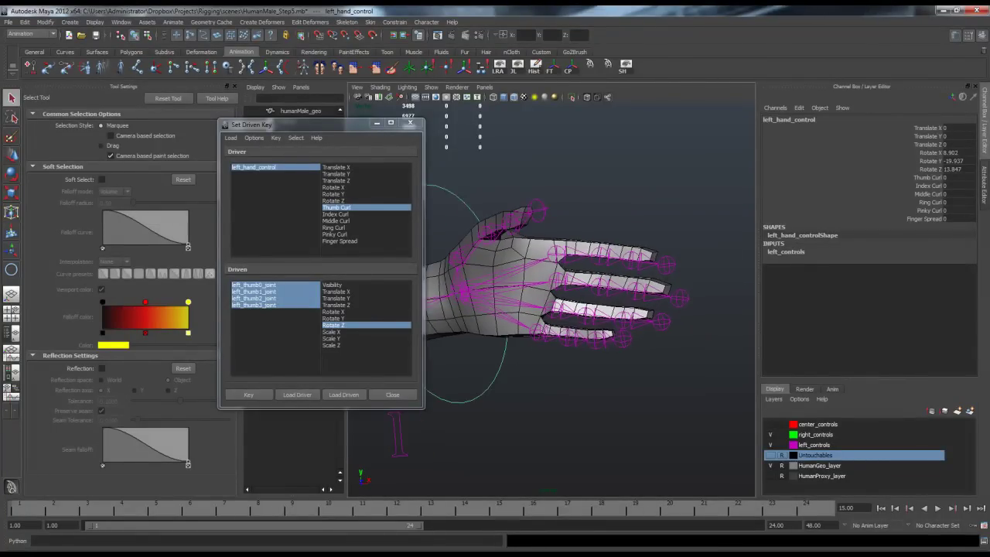
right_click_drag(546, 299, 619, 300, "alt")
middle_click_drag(619, 300, 621, 306, "alt")
left_click(569, 232)
left_click_drag(569, 232, 590, 258, "alt")
middle_click_drag(591, 259, 545, 257, "alt")
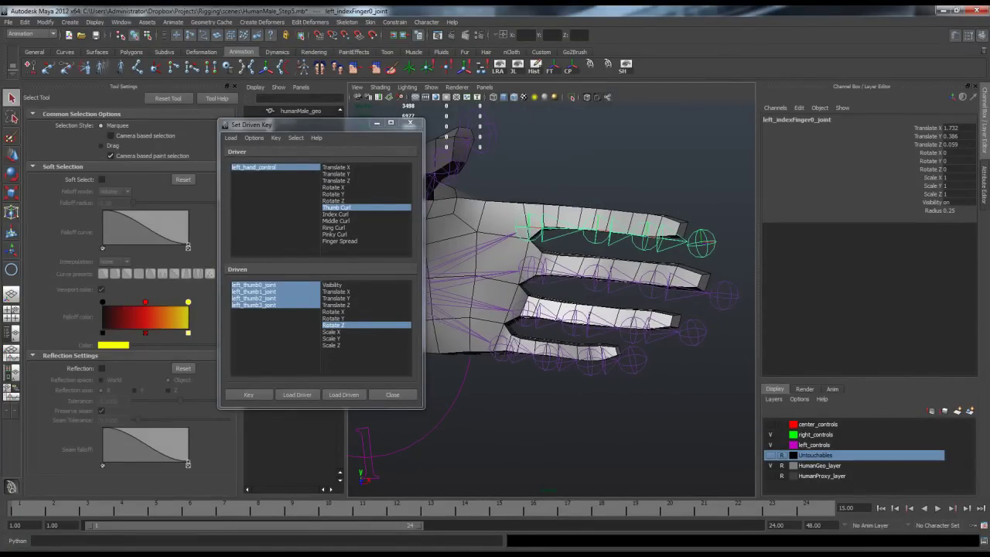
right_click_drag(559, 170, 558, 232)
left_click_drag(559, 232, 563, 232, "alt")
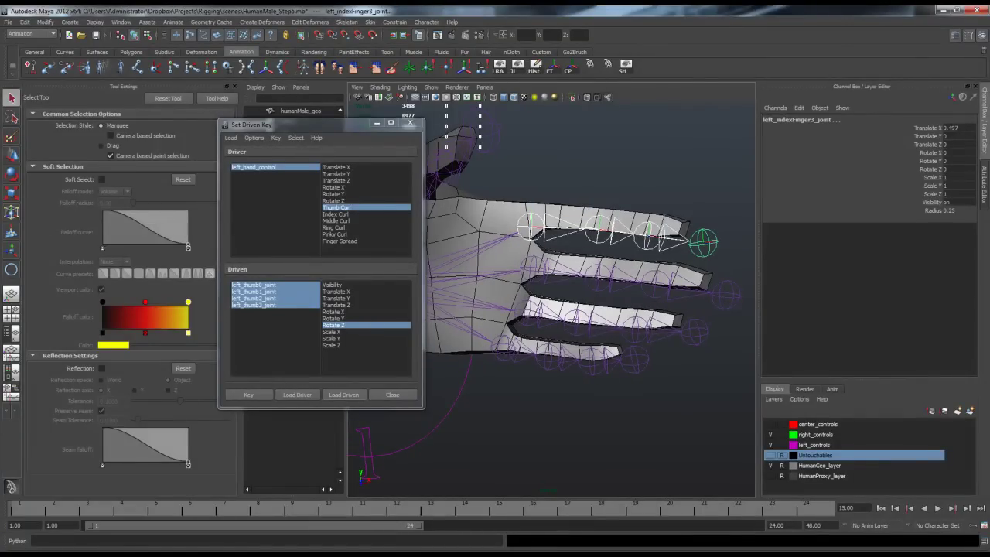
left_click(343, 395)
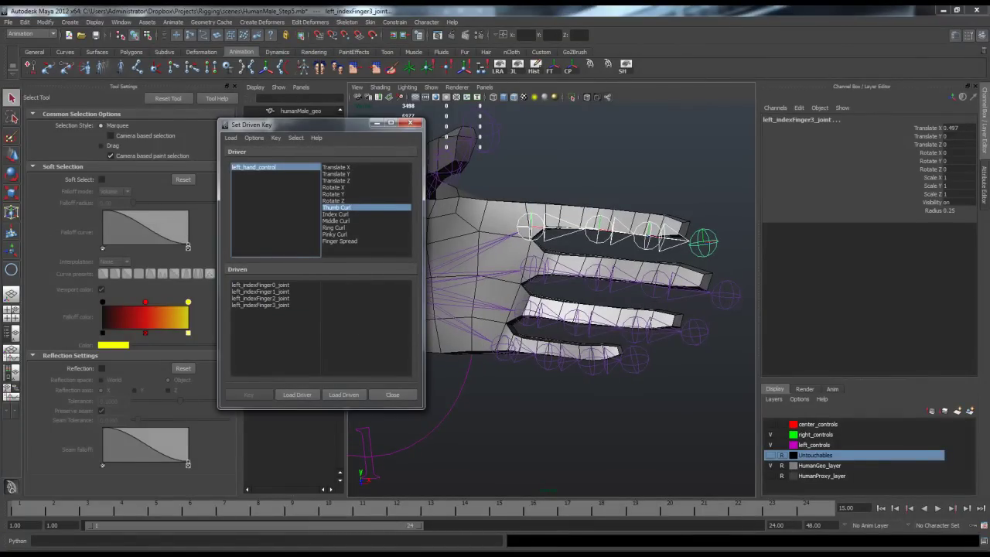
left_click_drag(262, 285, 262, 306)
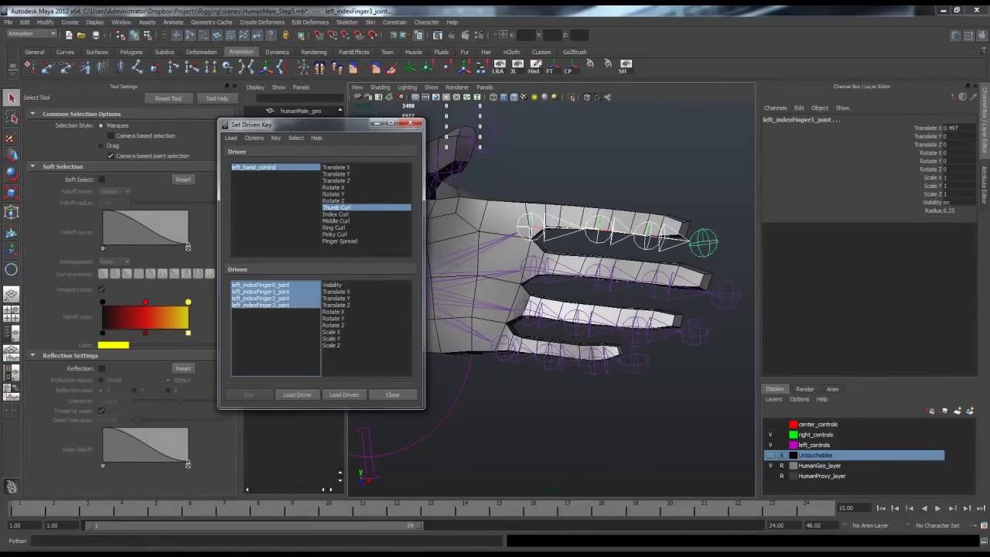
Try bending the four index finger joints with Rotate Z as the driven attribute.
left_click(334, 326)
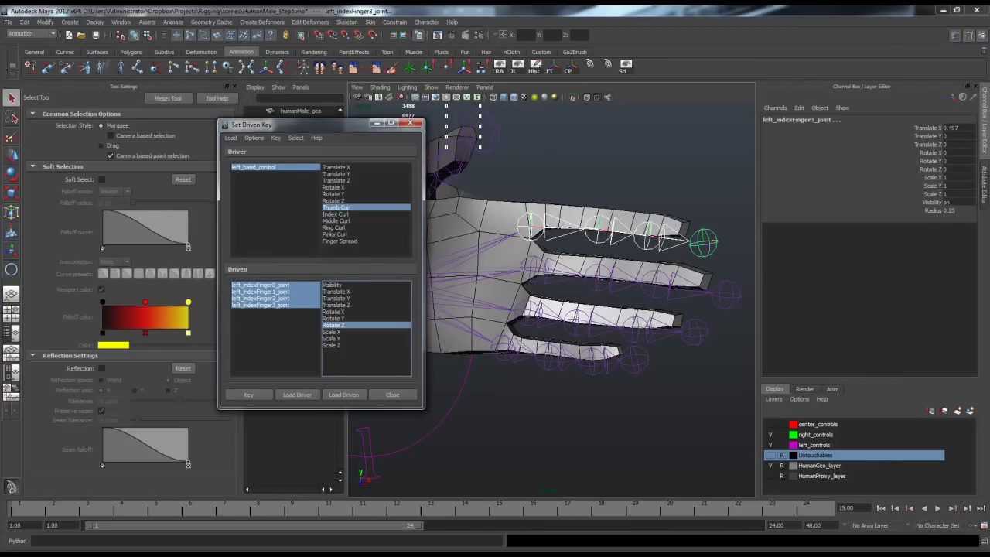
left_click(930, 169)
middle_click_drag(588, 310, 616, 309)
left_click_drag(616, 309, 573, 294, "alt")
middle_click_drag(573, 294, 624, 294)
key("ctrl+z")
key("ctrl+z")
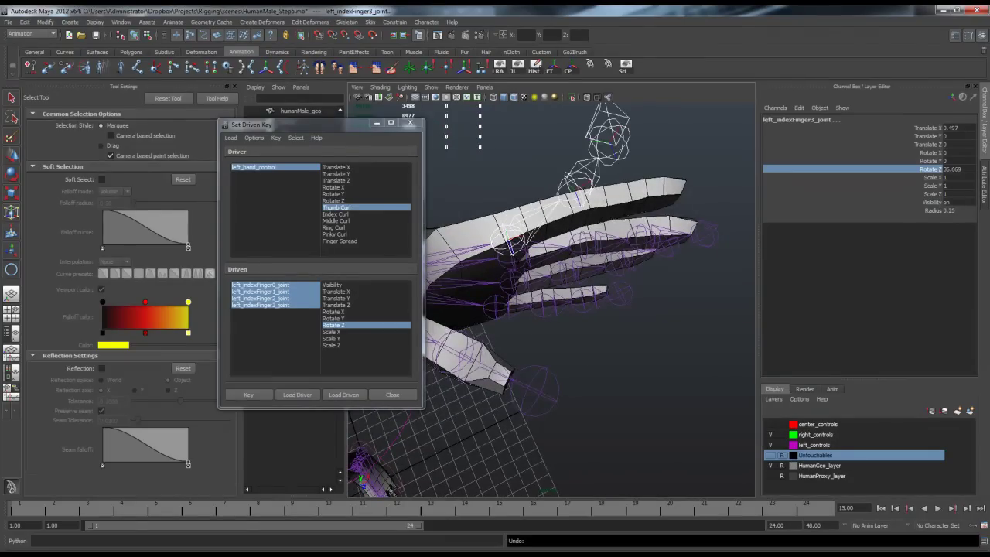
left_click_drag(572, 294, 621, 348, "alt")
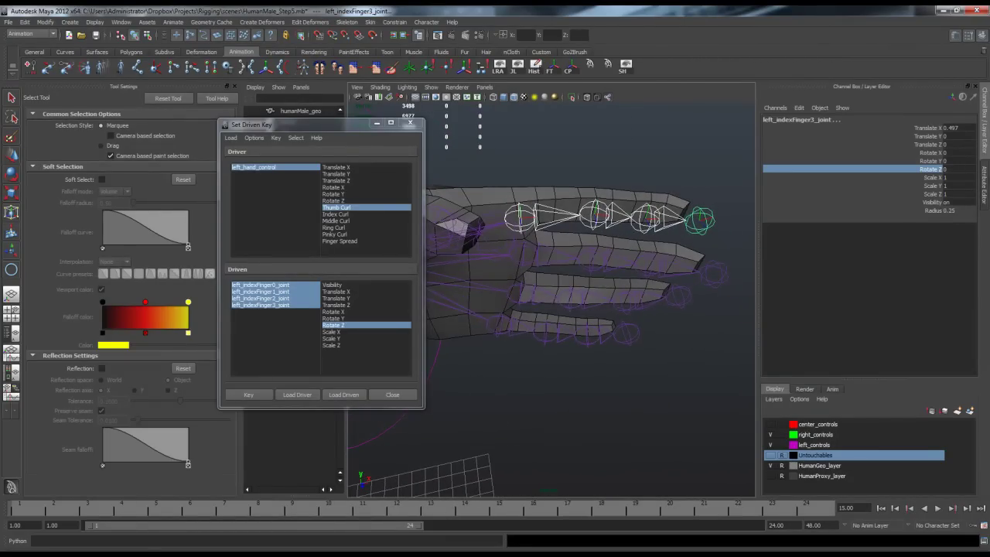
Choose Rotate Y as the index joints' driven attribute, test the bend on that axis, and undo the test rotation.
left_click(334, 319)
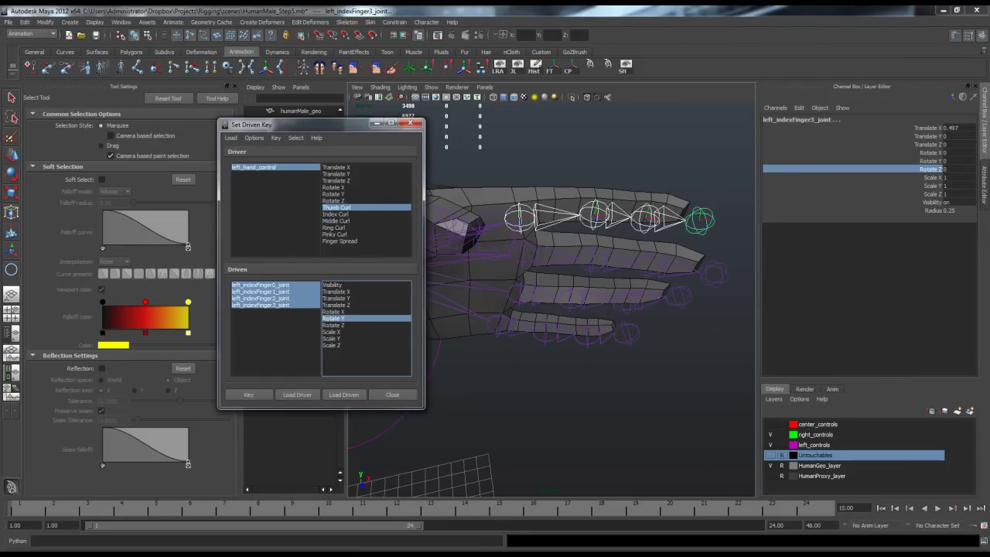
left_click(930, 161)
mouse_move(603, 325)
middle_mouse_down()
mouse_move(638, 325)
mouse_move(528, 325)
mouse_move(619, 325)
middle_mouse_up()
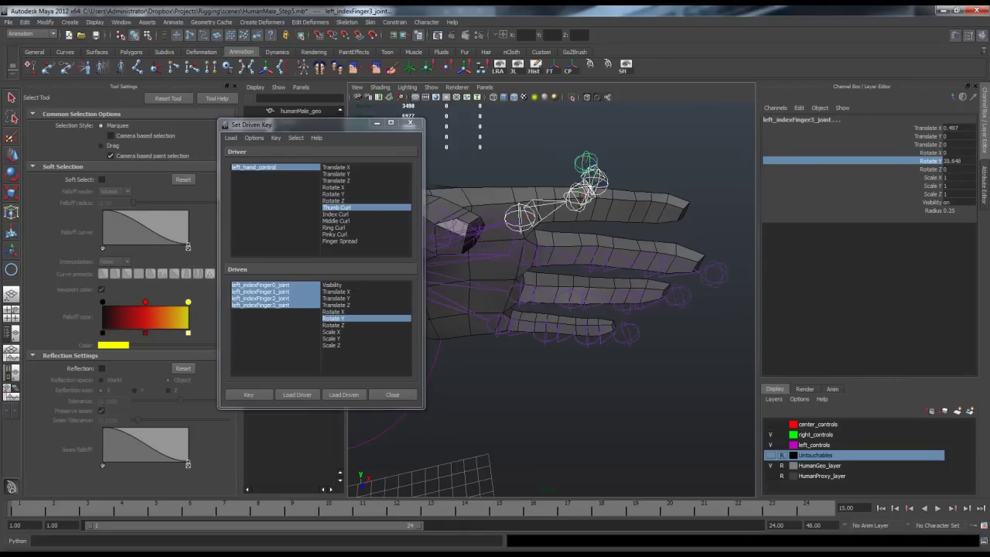
middle_click_drag(568, 181, 549, 181)
key("ctrl+z")
left_click_drag(549, 181, 545, 203, "alt")
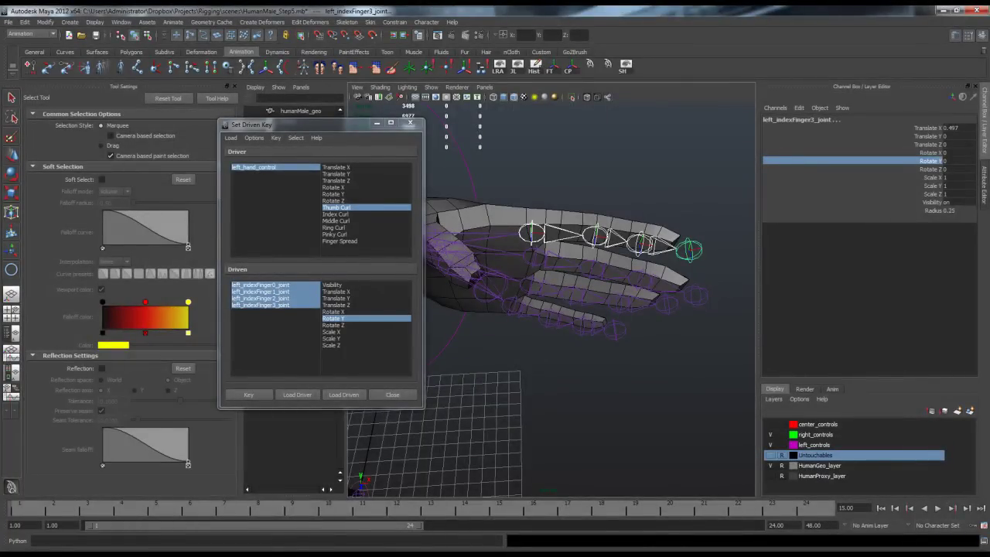
Key the index joints' Rotate Y against Index Curl in the rest pose and set left_hand_control's Index Curl to -5.
left_click(335, 215)
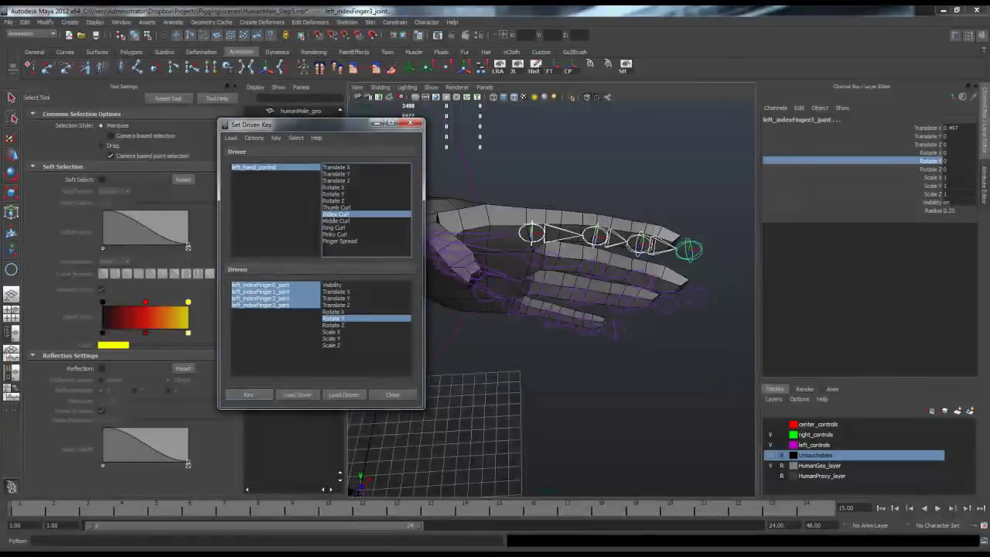
left_click(248, 395)
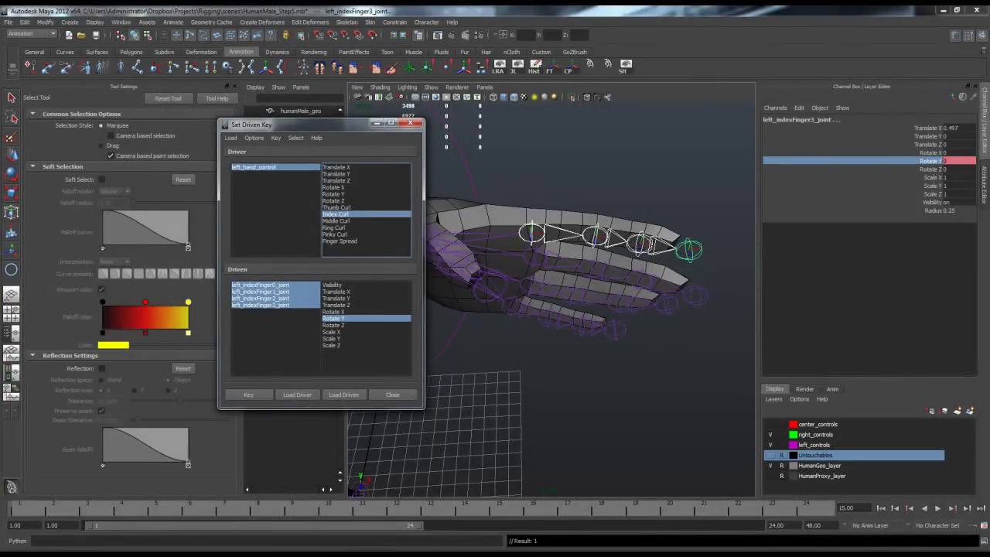
left_click(254, 167)
left_click(958, 186)
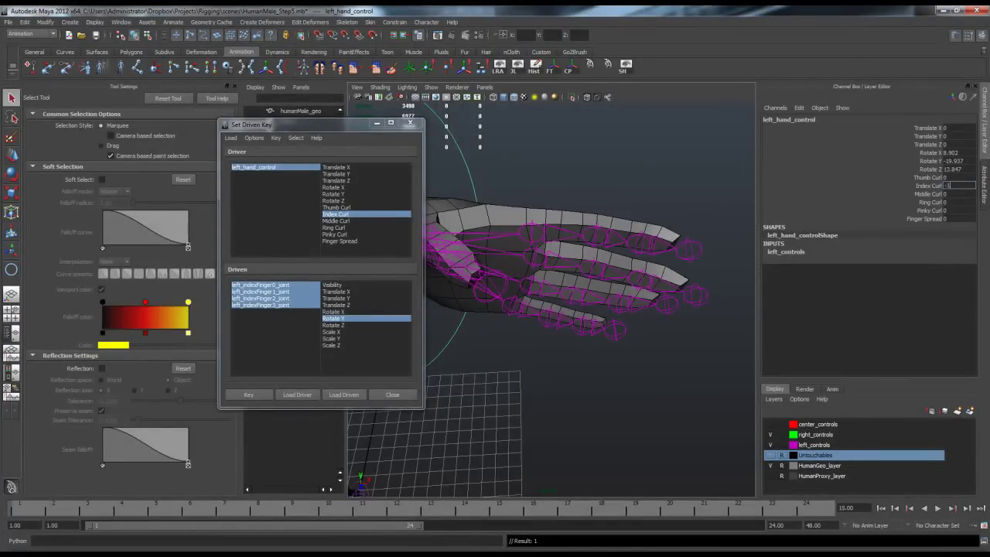
type("-5")
key("Return")
Bend all four index finger joints backward to a Rotate Y of about 6.9 and set a driven key for this pose.
left_click_drag(261, 286, 263, 305)
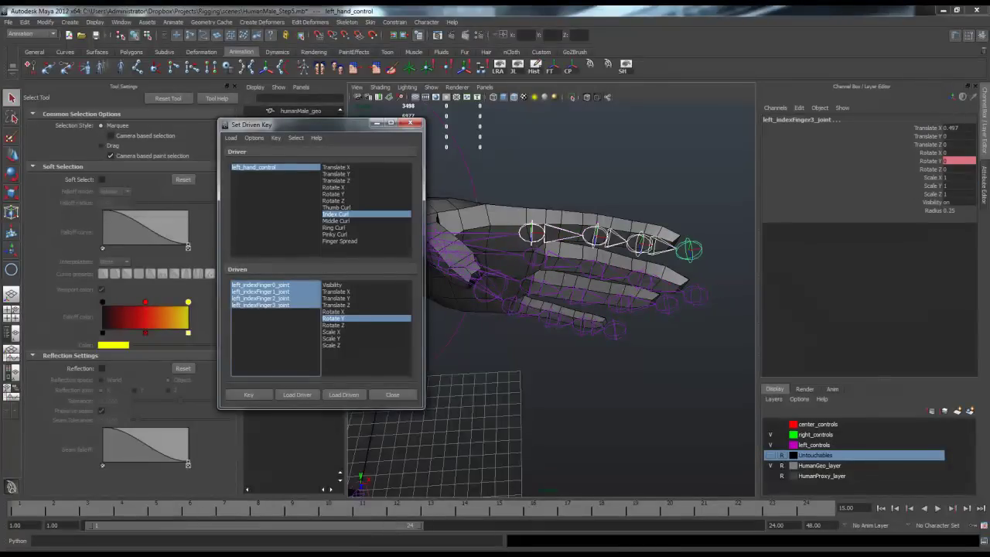
left_click(930, 160)
left_click_drag(587, 262, 592, 329, "alt")
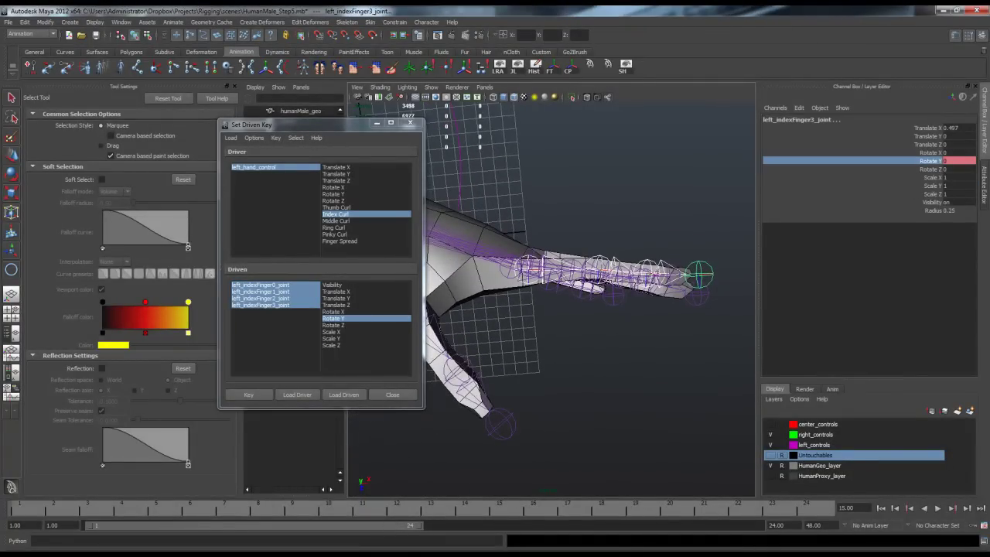
middle_click_drag(592, 330, 631, 330)
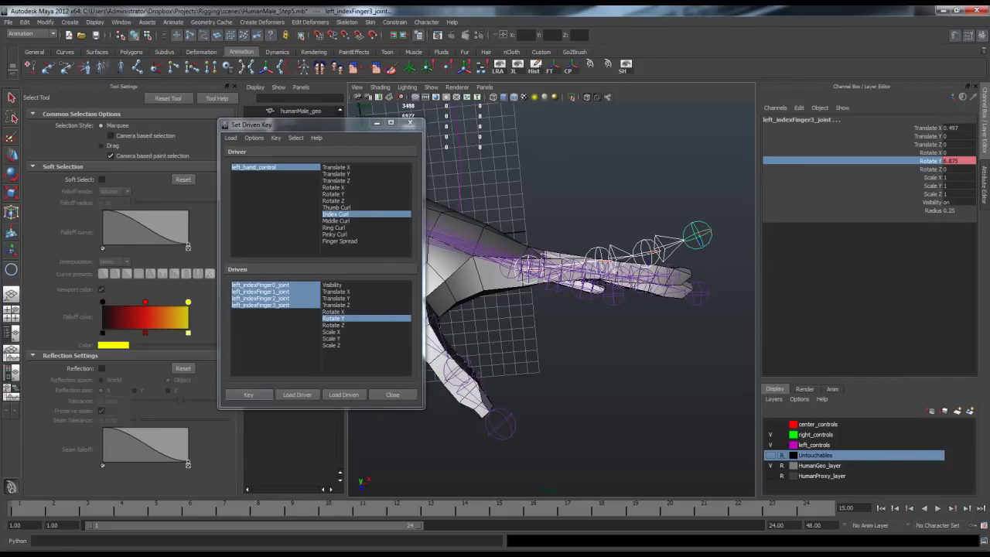
left_click(248, 395)
Select the driver left_hand_control and set its Index Curl to 15.
left_click(254, 167)
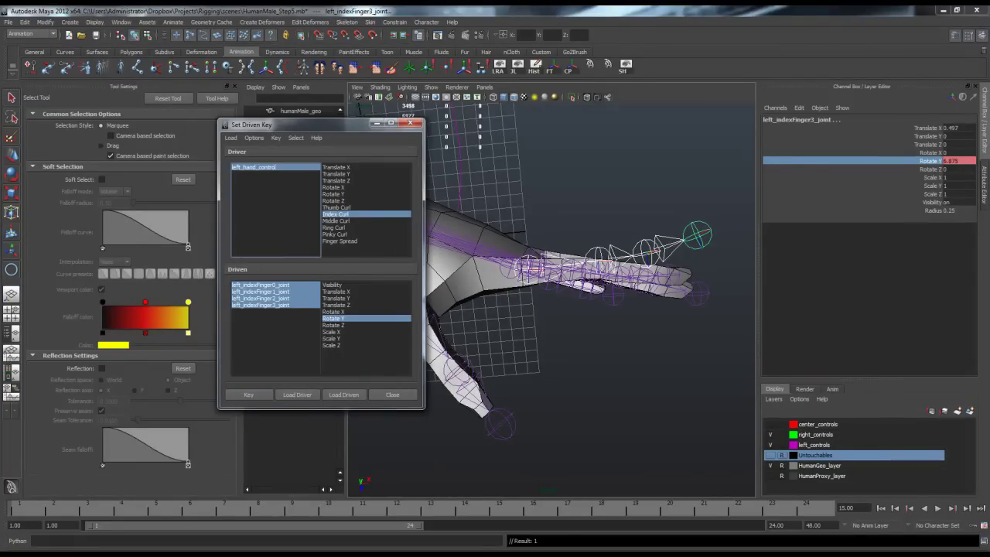
left_click(957, 186)
type("10")
key("Return")
Curl all four index finger joints inward to a Rotate Y of about -78 and set a driven key for this pose.
left_click_drag(572, 332, 572, 239, "alt")
left_click_drag(267, 285, 267, 306)
left_click_drag(573, 239, 567, 329, "alt")
left_click_drag(267, 284, 267, 306)
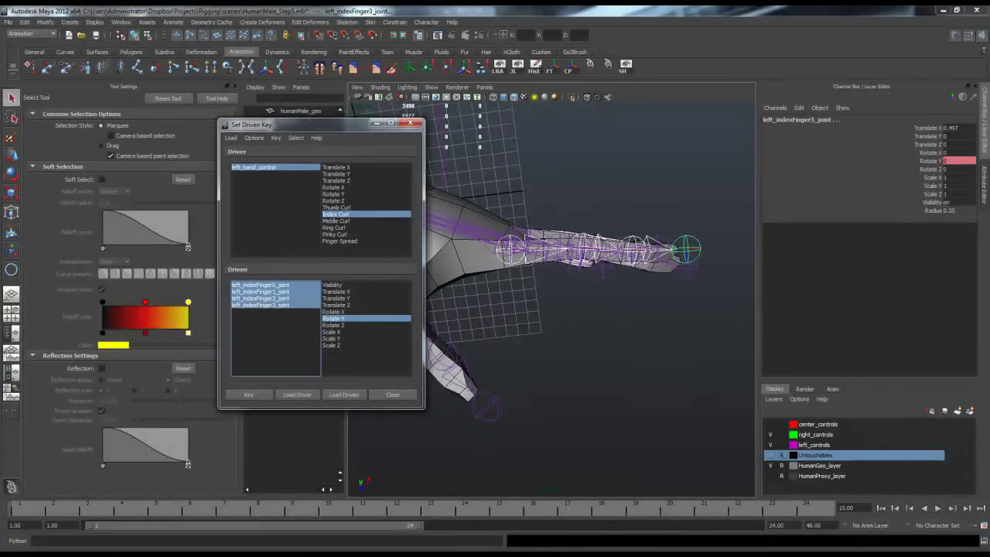
left_click(931, 161)
middle_click_drag(588, 332, 565, 332)
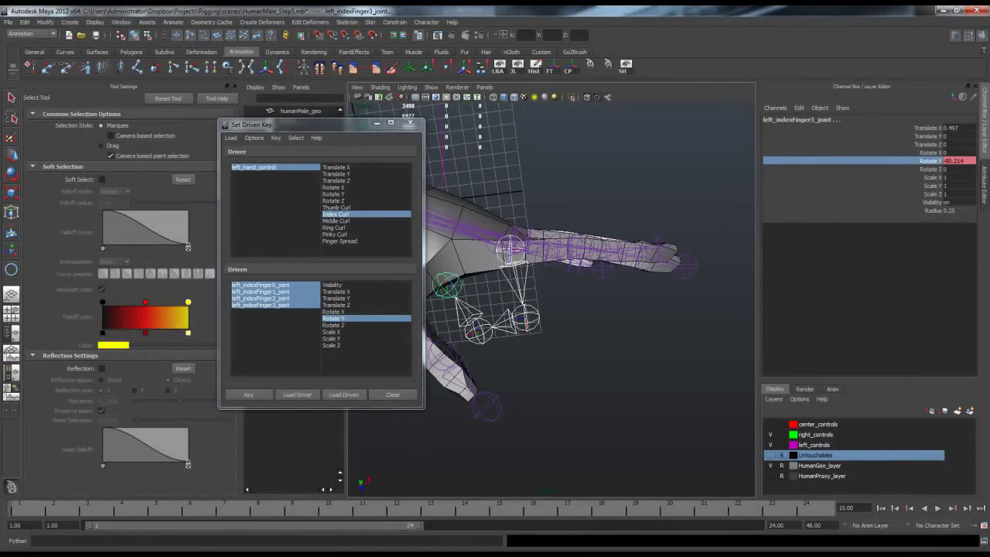
middle_click_drag(565, 333, 566, 333)
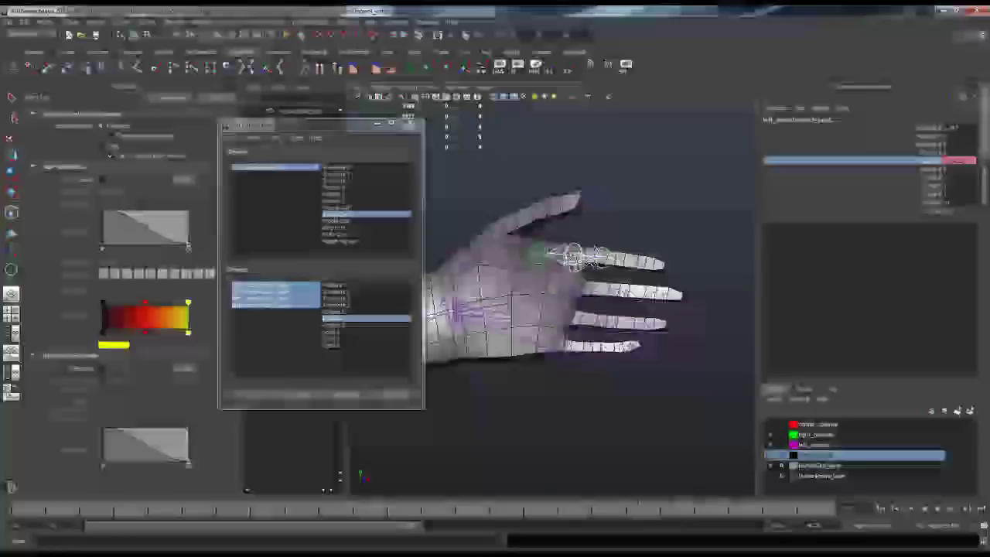
left_click_drag(596, 260, 580, 337, "alt")
left_click(249, 395)
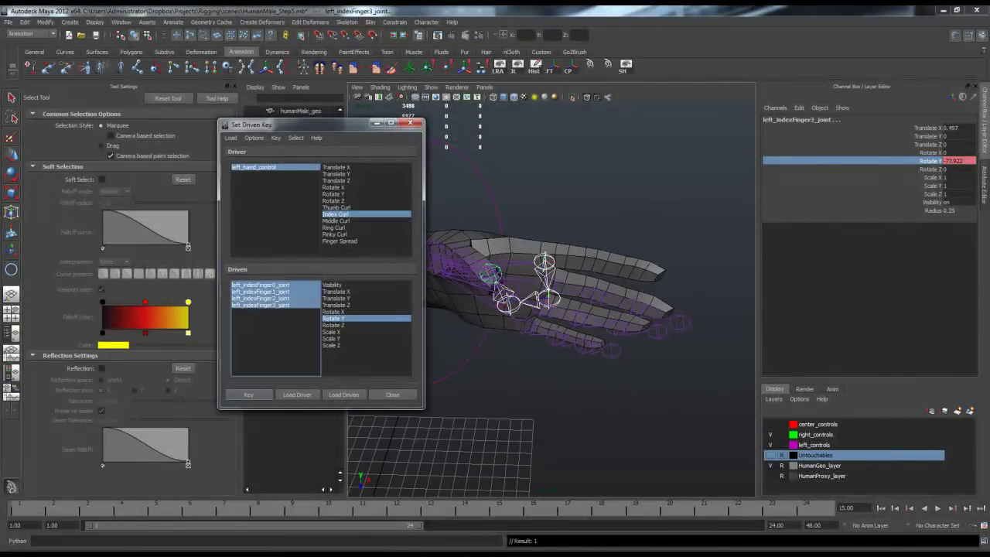
Test the index finger's motion by scrubbing Index Curl on left_hand_control, and undo the value change.
left_click(255, 167)
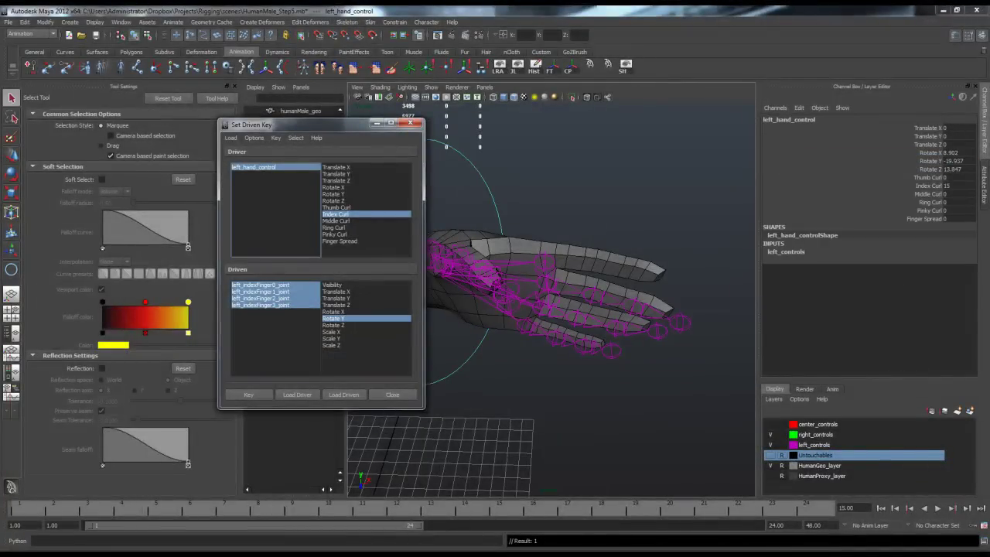
left_click(928, 186)
middle_click_drag(658, 224, 495, 224)
mouse_move(557, 224)
middle_mouse_down()
mouse_move(661, 224)
mouse_move(574, 221)
middle_mouse_up()
key("ctrl+z")
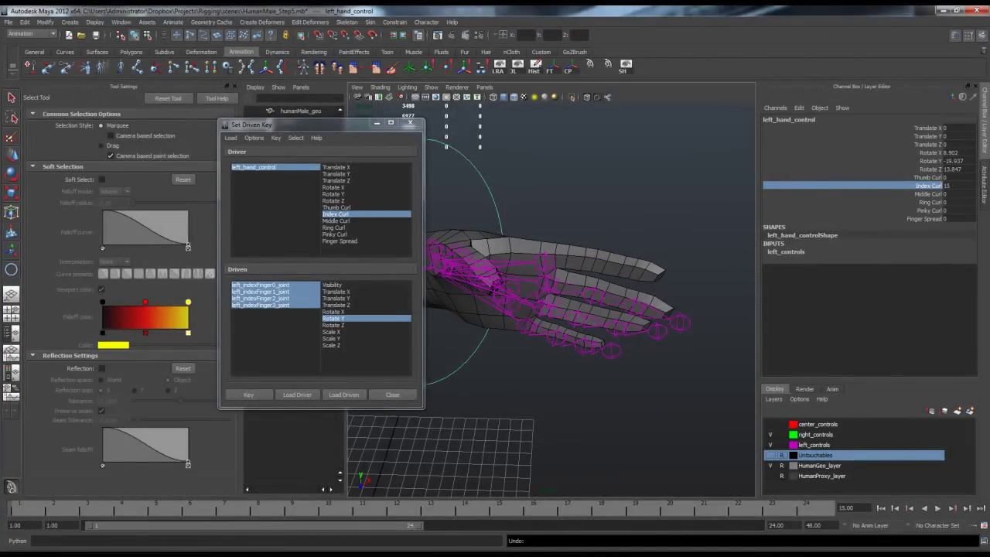
Set Index Curl on left_hand_control back to 0.
left_click(957, 186)
type("0")
key("Return")
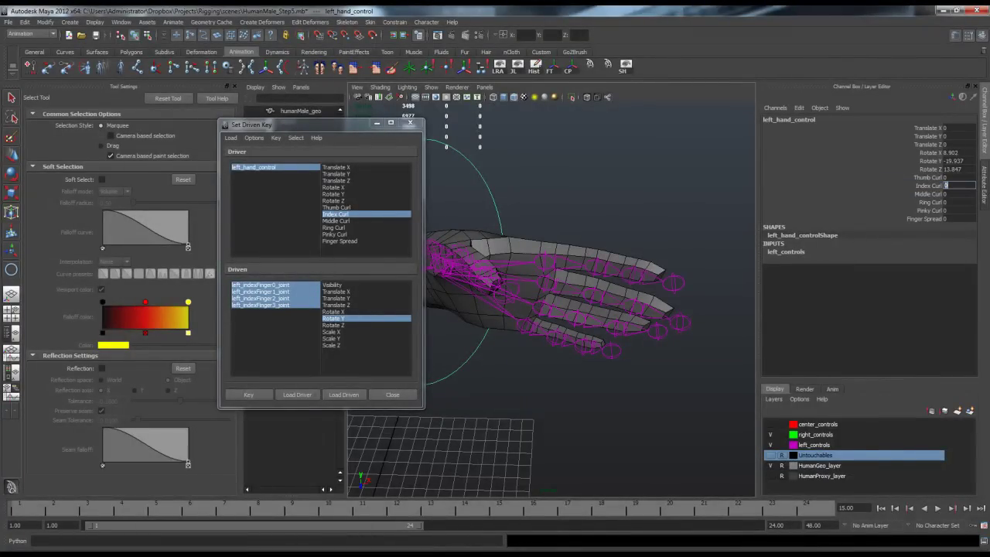
Examine the left hand's fingers and their joint chains from the side, the back and the palm.
left_click_drag(573, 294, 610, 317, "alt")
right_click_drag(610, 317, 677, 320, "alt")
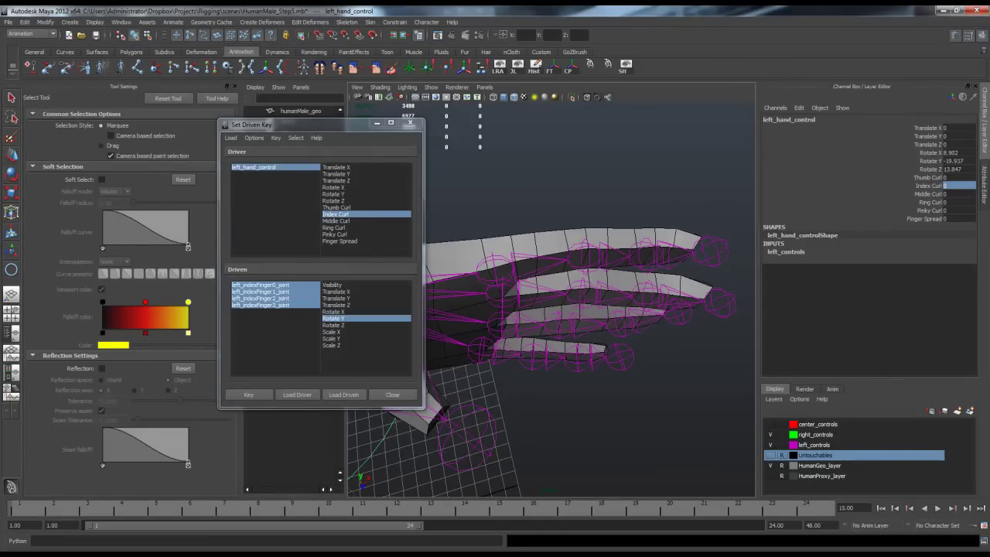
mouse_move(552, 310)
left_mouse_down("alt")
mouse_move(552, 363)
mouse_move(552, 319)
left_mouse_up("alt")
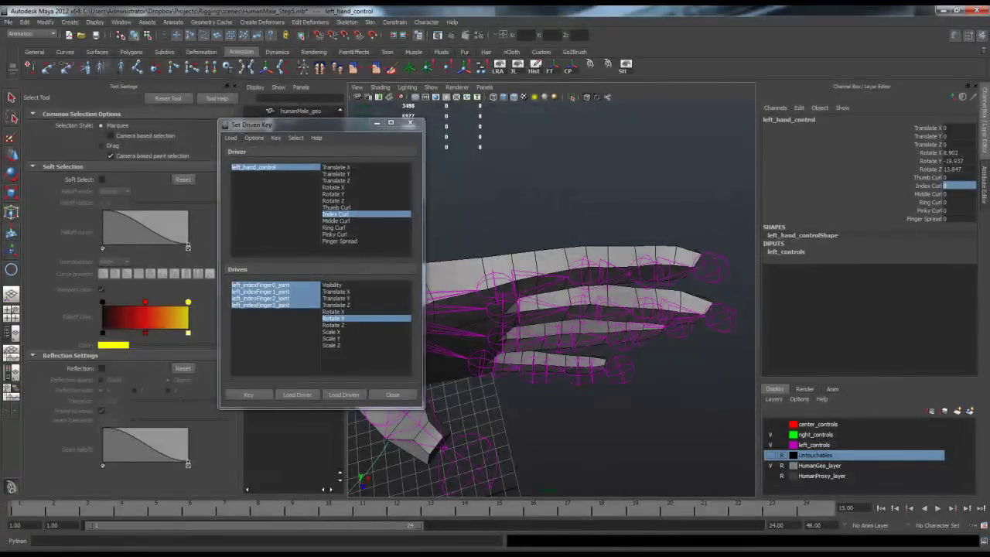
left_click(310, 125)
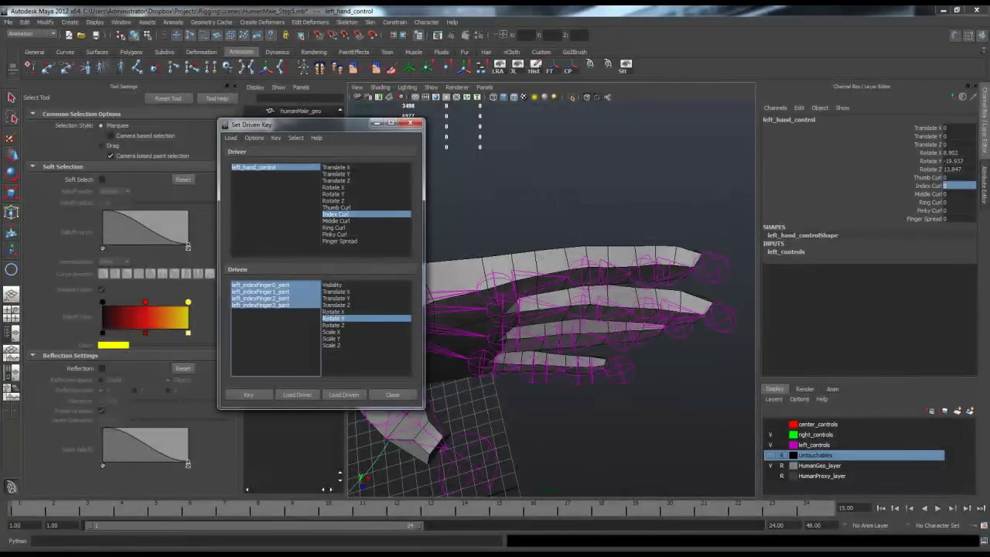
left_click(334, 319)
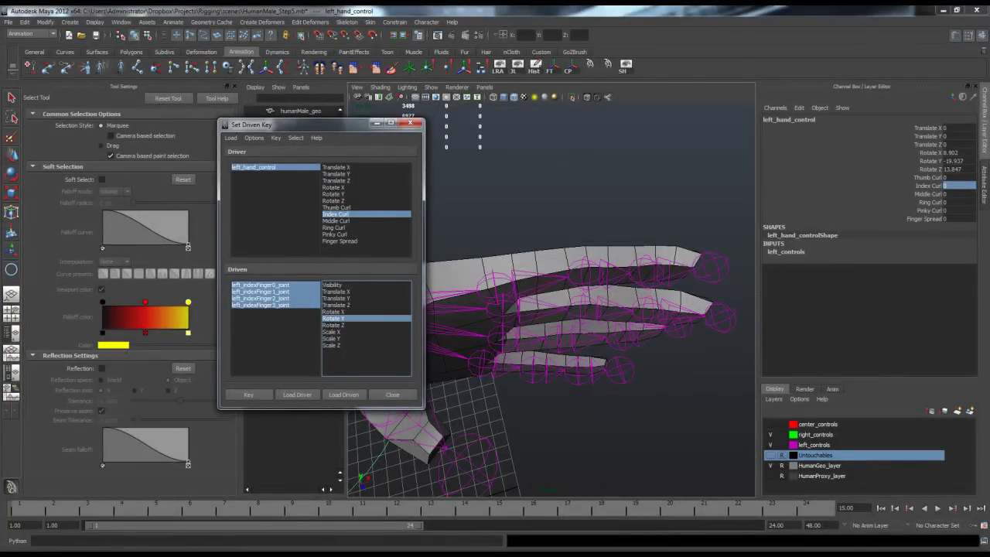
middle_click_drag(552, 309, 575, 309, "alt")
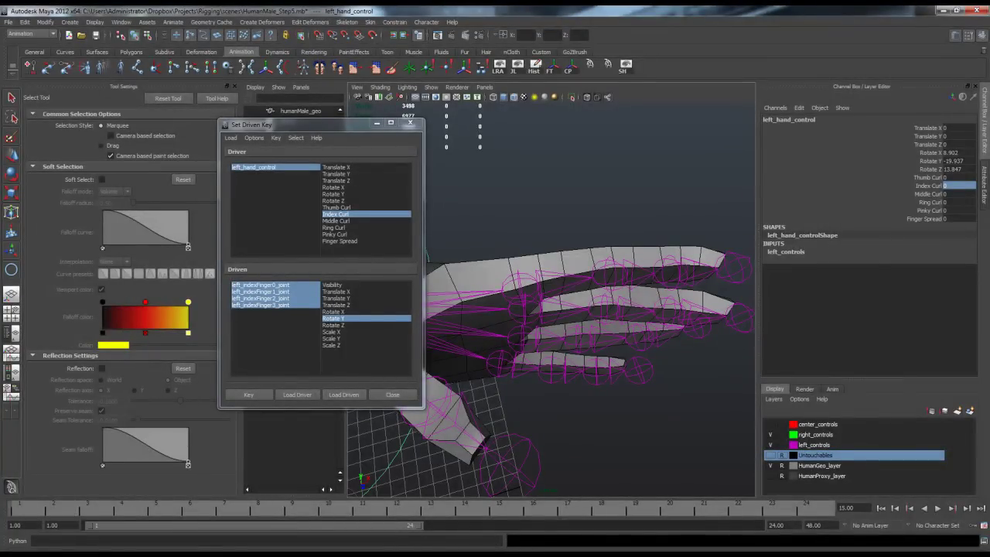
left_click_drag(572, 310, 556, 260, "alt")
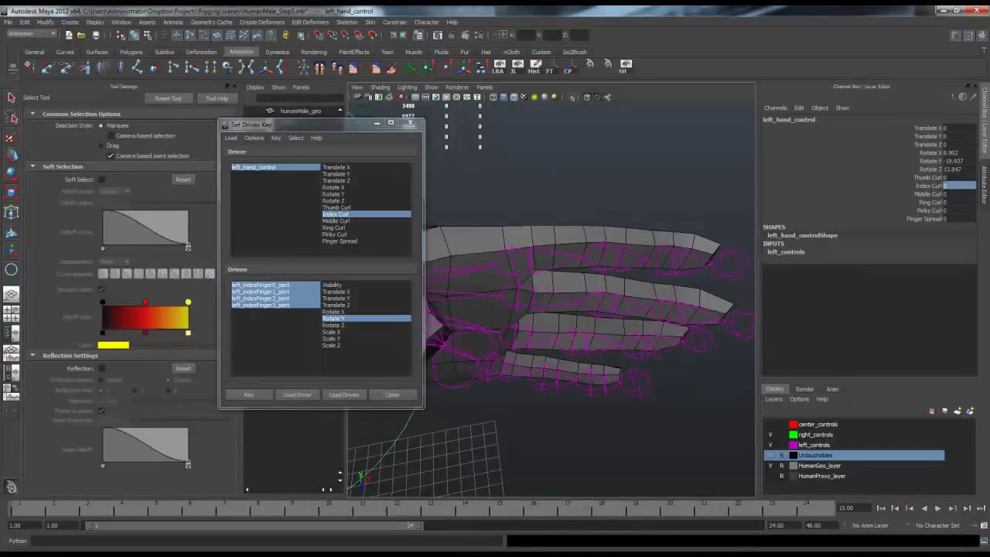
middle_click_drag(555, 259, 536, 260, "alt")
left_click_drag(541, 309, 553, 247, "alt")
middle_click_drag(553, 247, 574, 212, "alt")
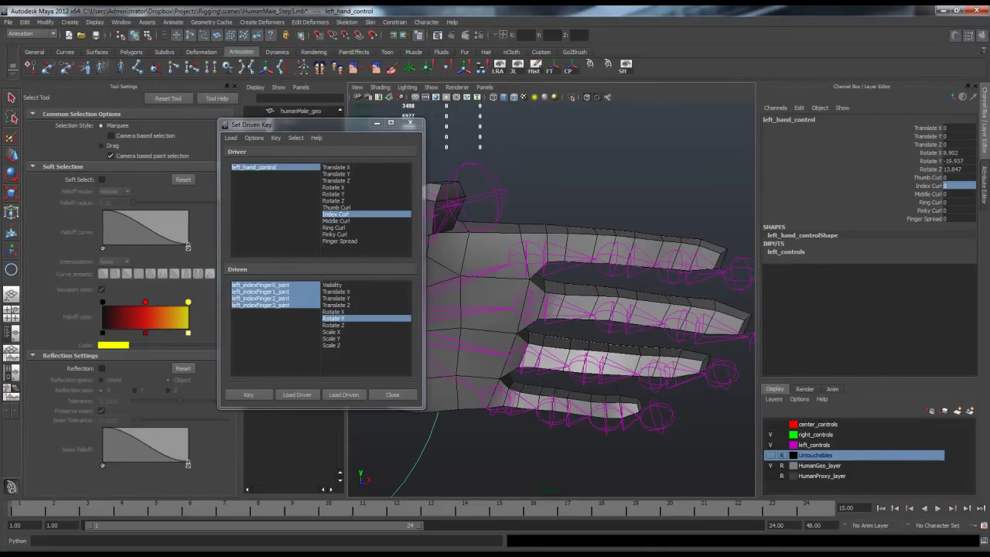
middle_click_drag(574, 212, 567, 222, "alt")
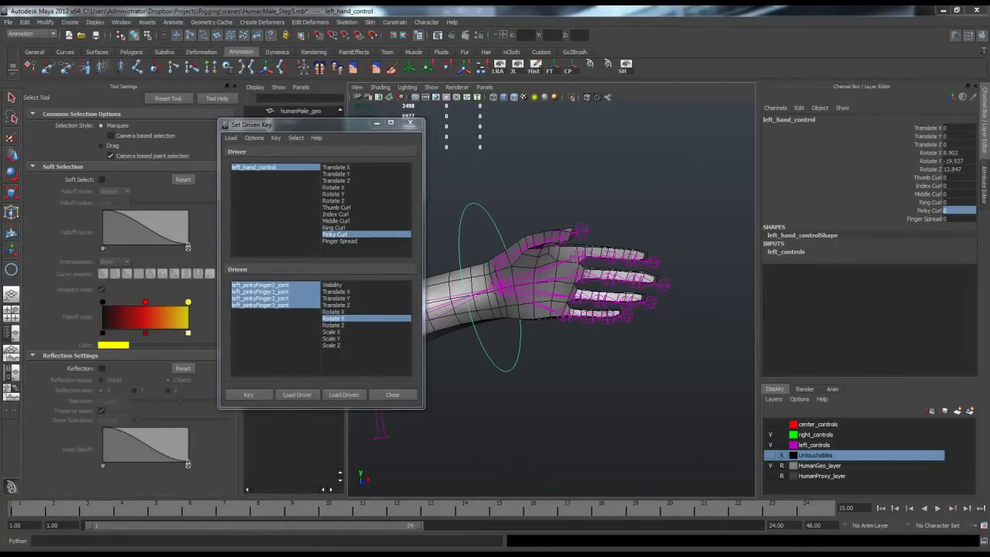
Test the Thumb, Index, Middle, Ring and Pinky Curl attributes together by scrubbing their values, and undo the change.
left_click_drag(928, 178, 928, 210)
middle_click_drag(572, 371, 606, 372)
key("ctrl+z")
left_click_drag(607, 372, 600, 340, "alt")
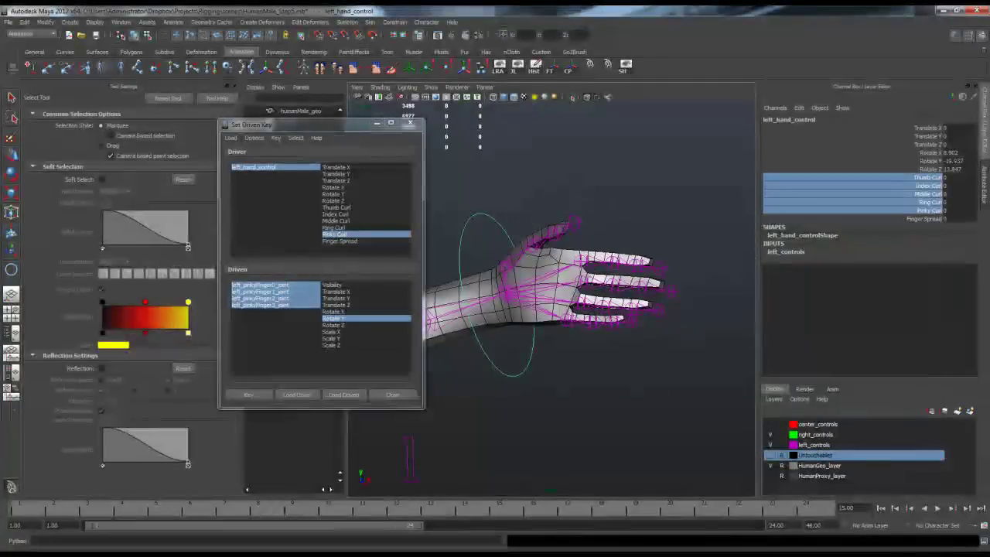
right_click_drag(601, 340, 642, 340, "alt")
left_click_drag(641, 341, 628, 333, "alt")
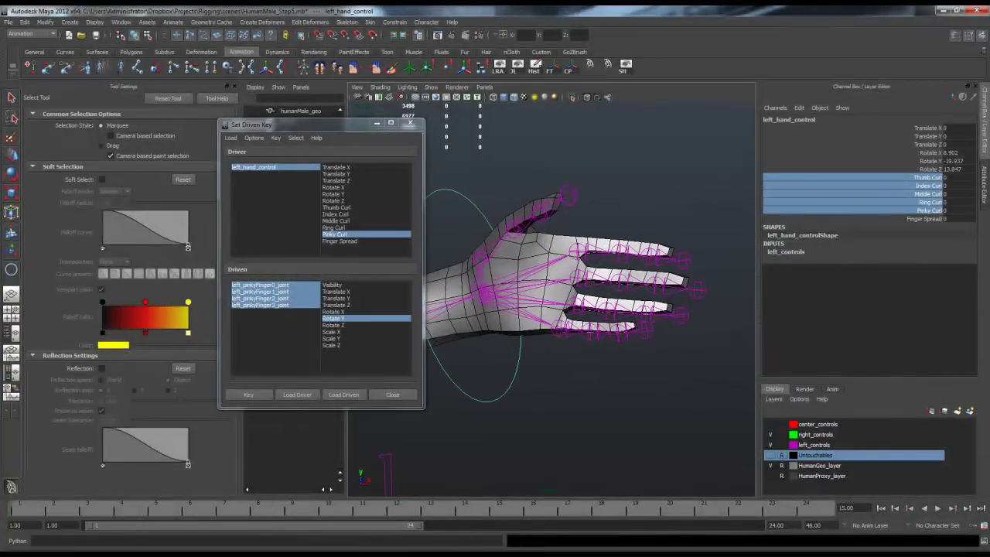
left_click_drag(628, 333, 616, 362, "alt")
Try rotating left_thumb0_joint about different axes, undo each rotation, and deselect the joint.
left_click(475, 292)
middle_click_drag(475, 291, 489, 298, "alt")
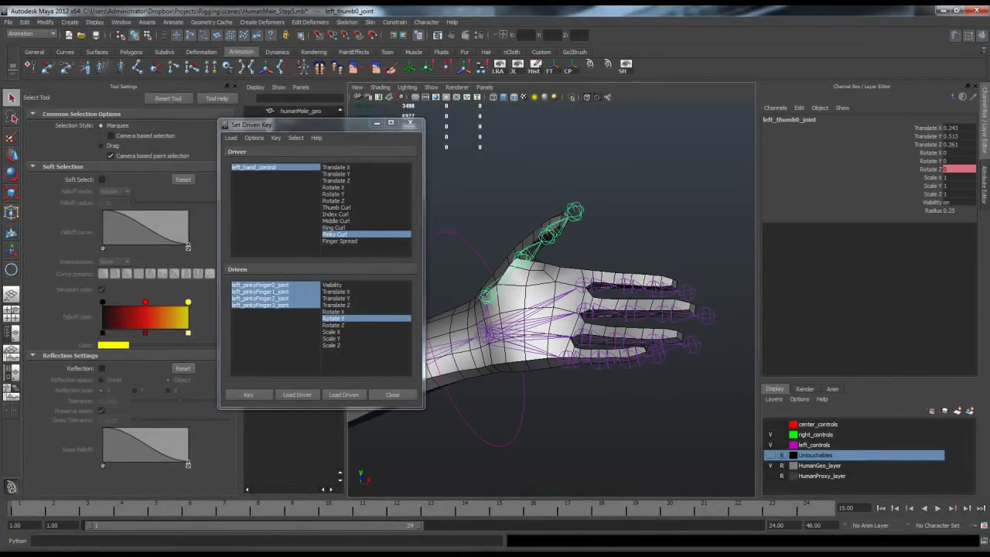
key("e")
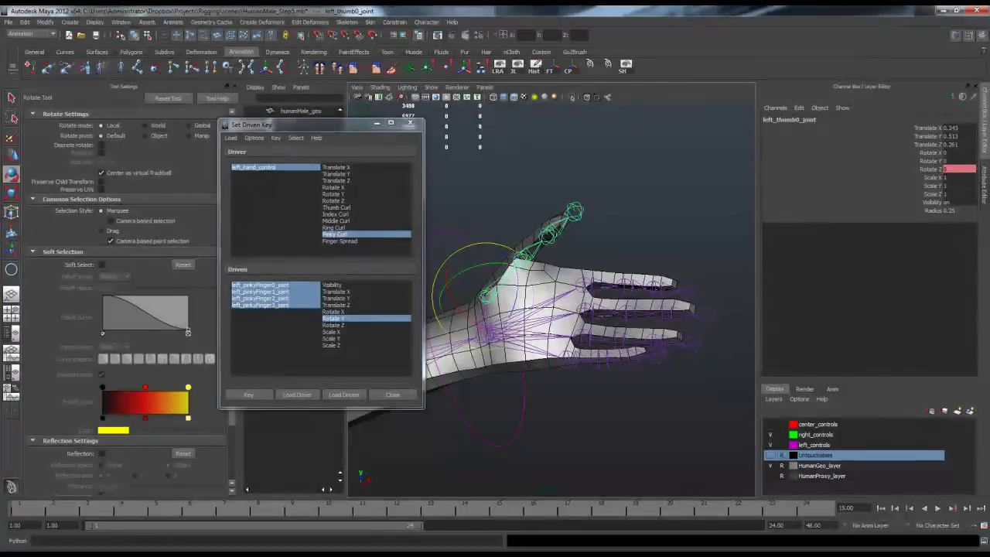
left_click_drag(495, 310, 537, 301, "alt")
left_click_drag(498, 238, 493, 235)
key("ctrl+z")
left_click_drag(526, 310, 479, 325, "alt")
mouse_move(481, 266)
left_mouse_down()
mouse_move(455, 280)
mouse_move(473, 268)
left_mouse_up()
key("ctrl+z")
left_click_drag(541, 309, 566, 356, "alt")
left_click(618, 232)
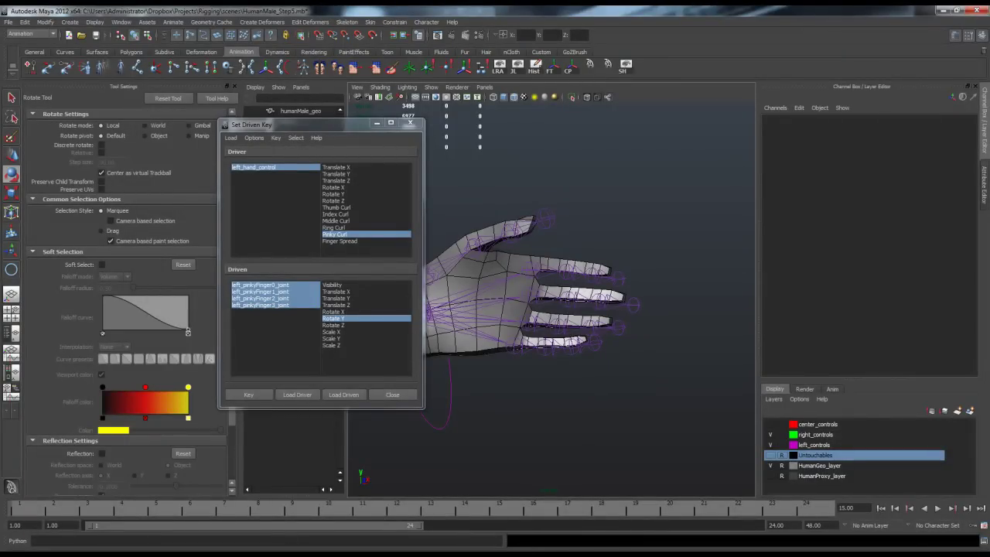
left_click_drag(541, 310, 553, 307, "alt")
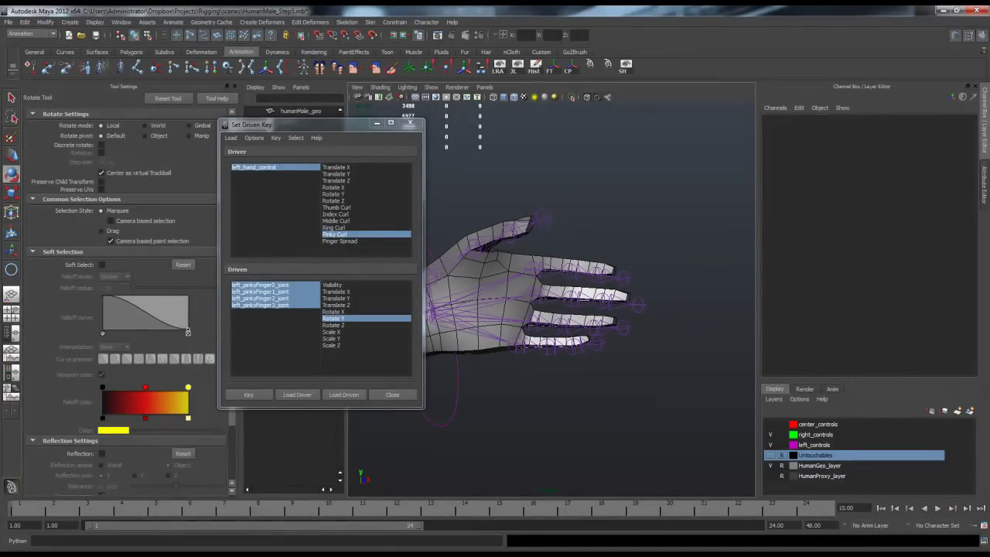
Choose Finger Spread as the driver attribute and load the base joints of the index, middle, ring and pinky fingers as driven objects.
left_click(340, 241)
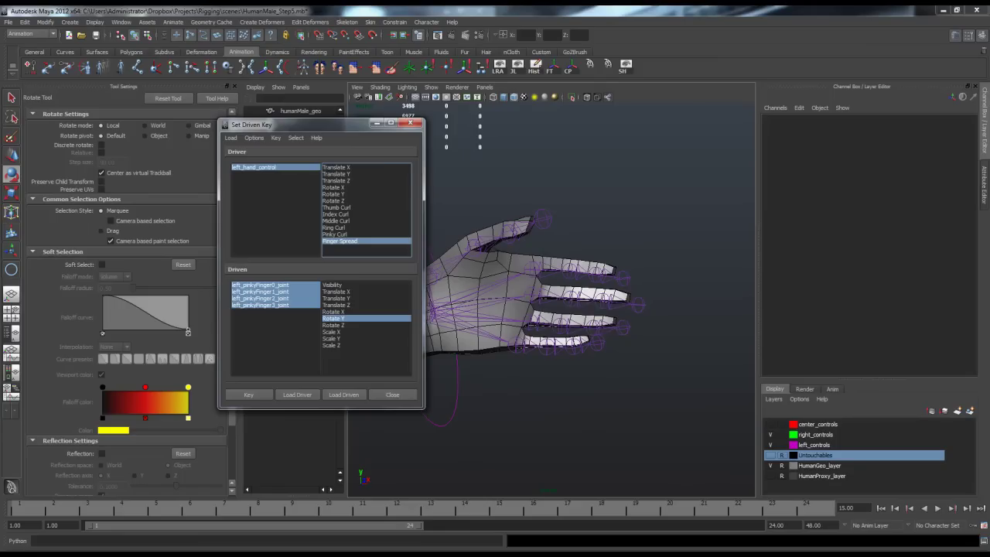
left_click(532, 269)
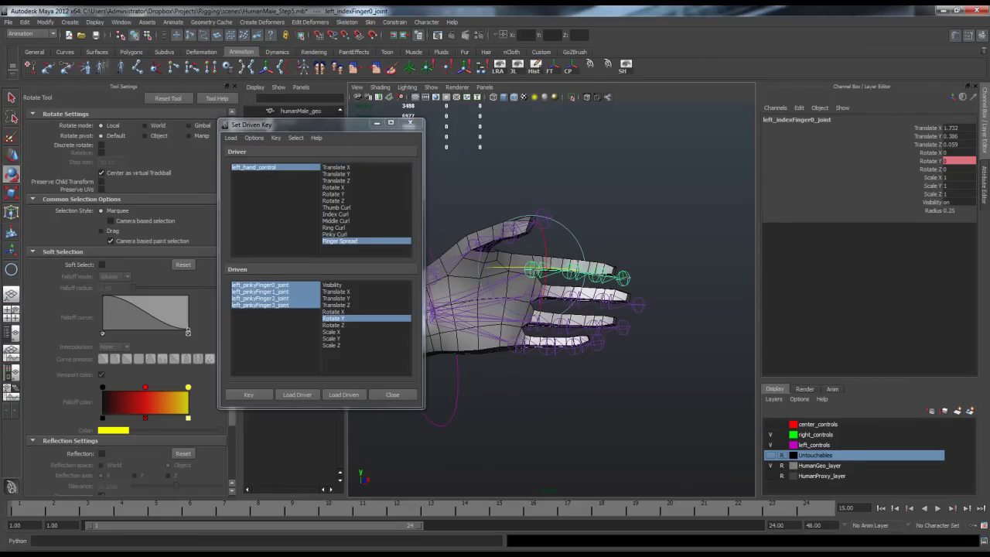
key("q")
left_click(532, 295, "shift")
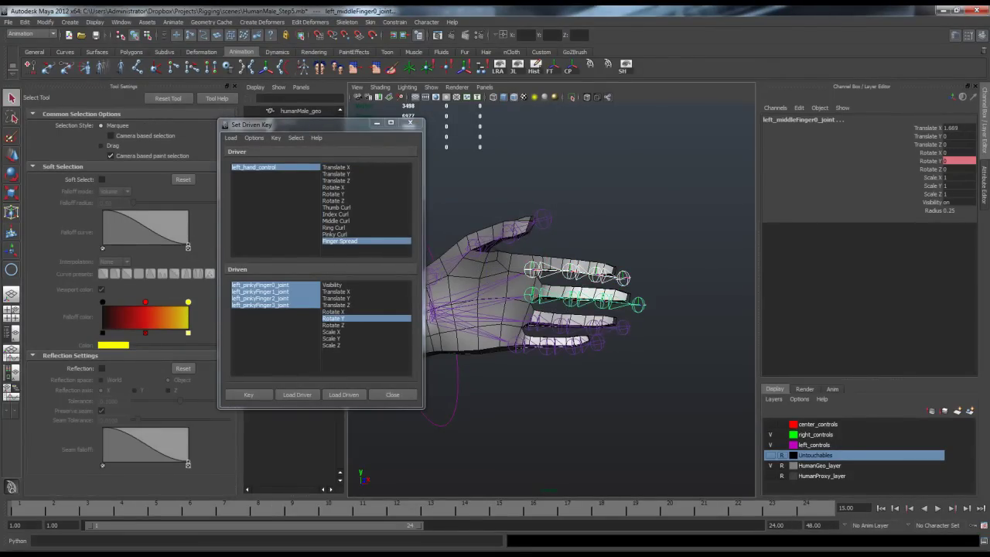
left_click(530, 322, "shift")
left_click(517, 345, "shift")
left_click_drag(517, 346, 532, 347, "alt")
left_click(343, 395)
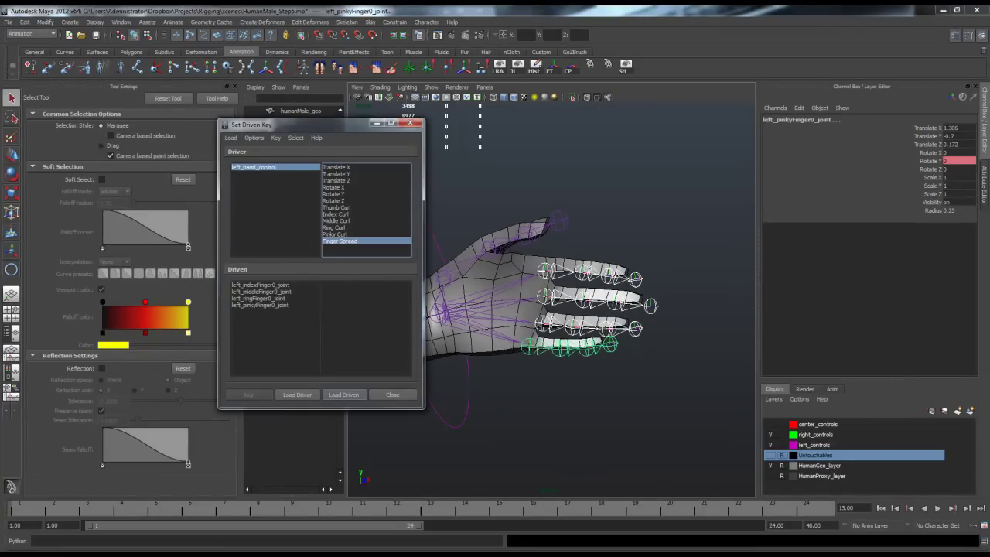
left_click_drag(261, 285, 261, 305)
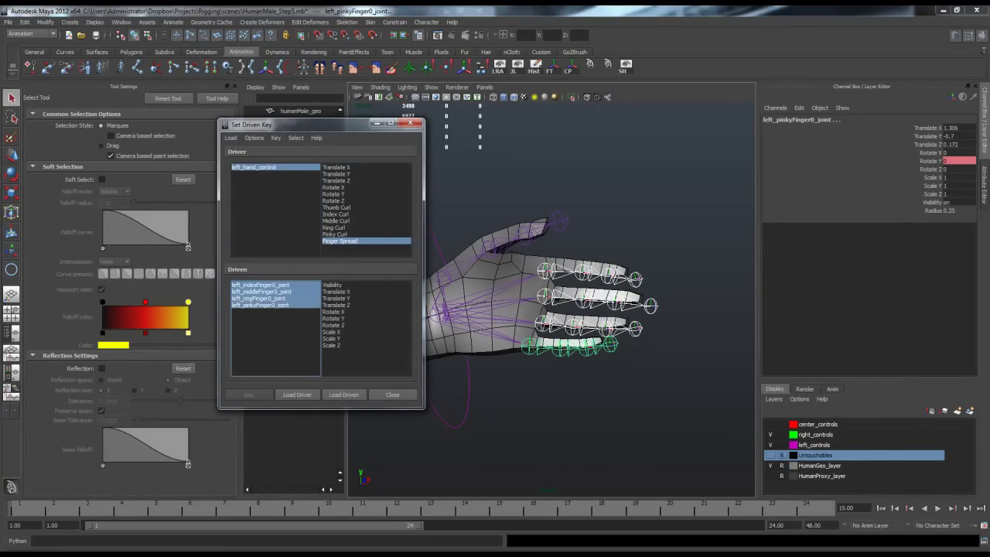
Try spreading all four finger base joints together with Rotate Z, and undo the rotation.
right_click_drag(510, 309, 549, 310, "alt")
mouse_move(549, 309)
left_mouse_down("alt")
mouse_move(567, 290)
mouse_move(558, 300)
left_mouse_up("alt")
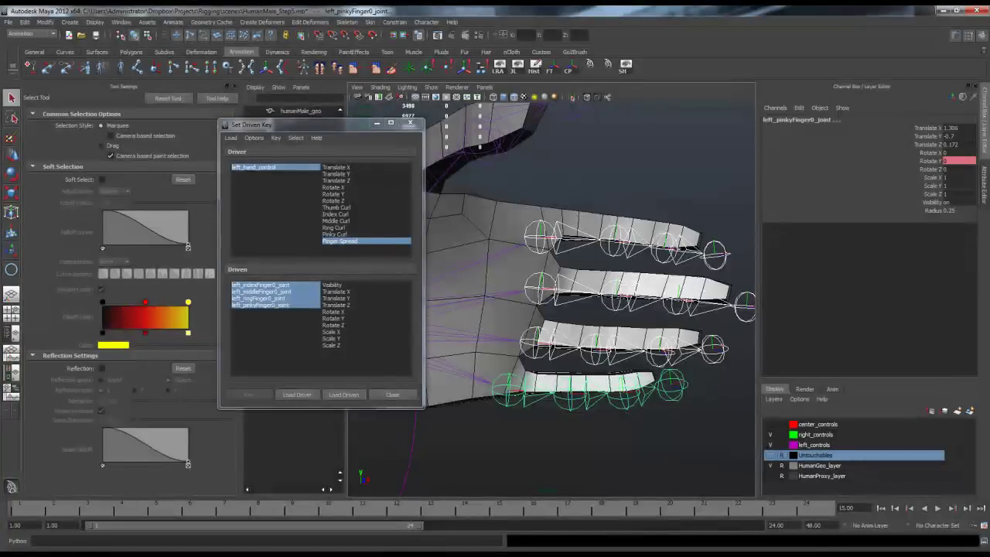
left_click(334, 325)
left_click(931, 169)
middle_click_drag(619, 309, 658, 309)
key("ctrl+z")
left_click_drag(603, 310, 588, 302, "alt")
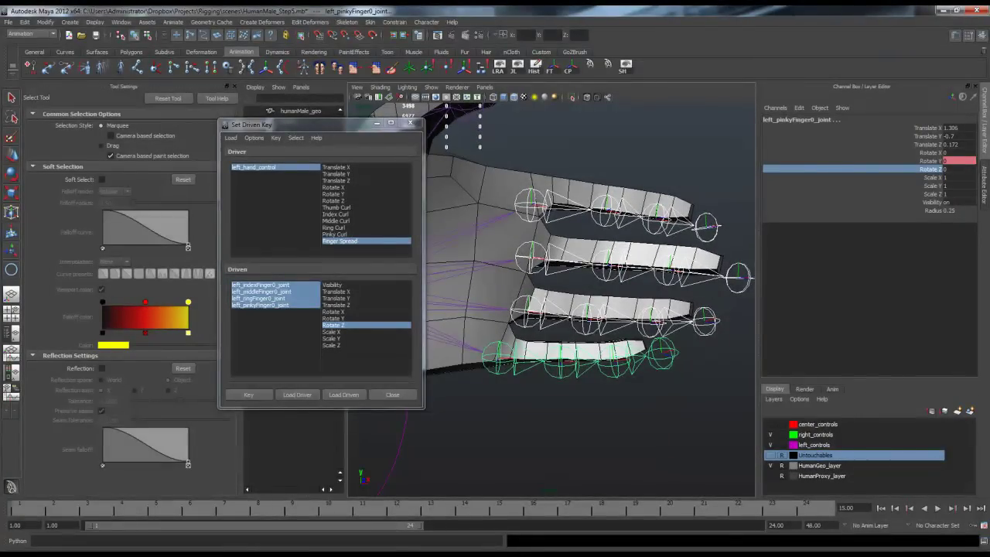
mouse_move(588, 302)
left_mouse_down("alt")
mouse_move(566, 299)
mouse_move(591, 294)
left_mouse_up("alt")
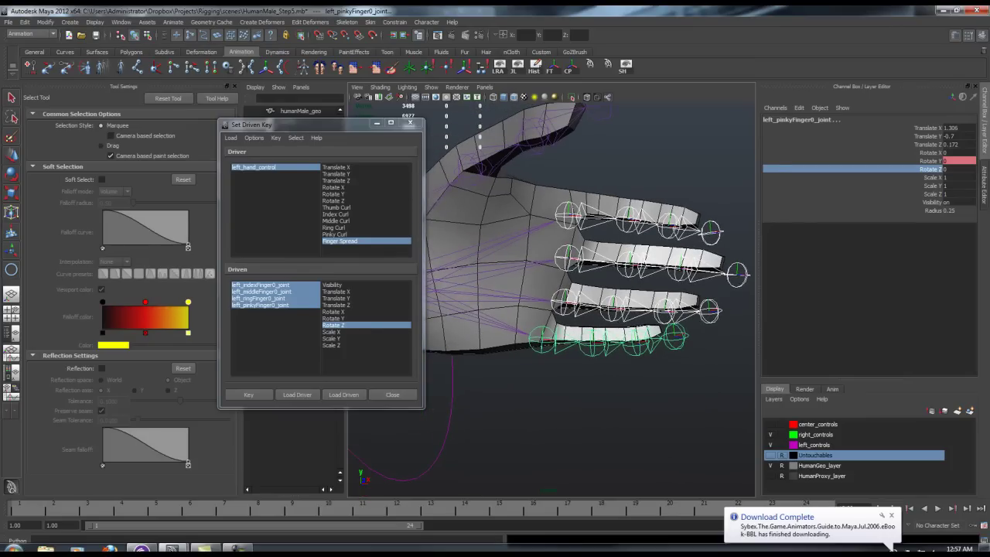
middle_click_drag(591, 294, 639, 277, "alt")
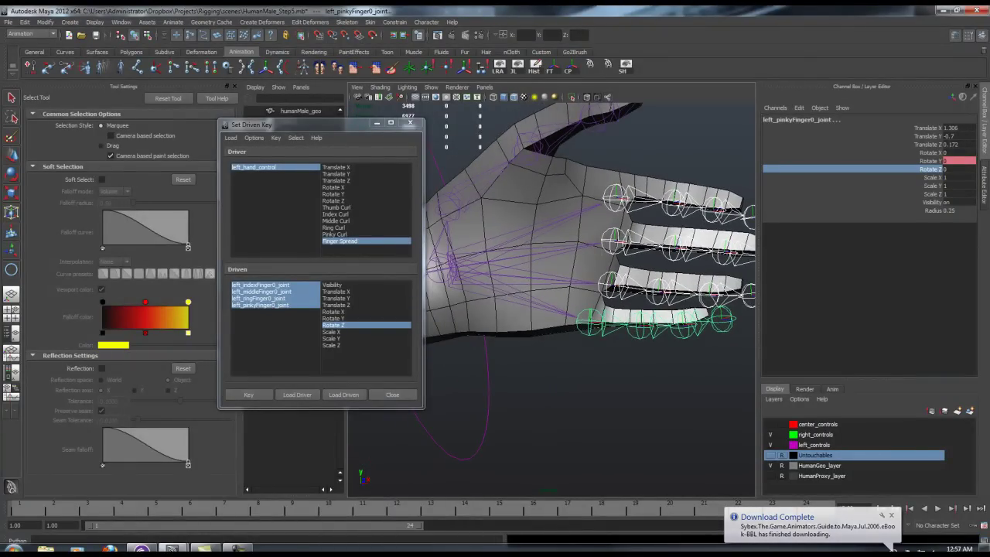
middle_click_drag(639, 277, 586, 298, "alt")
scroll(591, 283, "up", 1)
Try rotating only left_indexFinger0_joint outward to a Rotate Z of about 25, and undo the rotation.
left_click(261, 286)
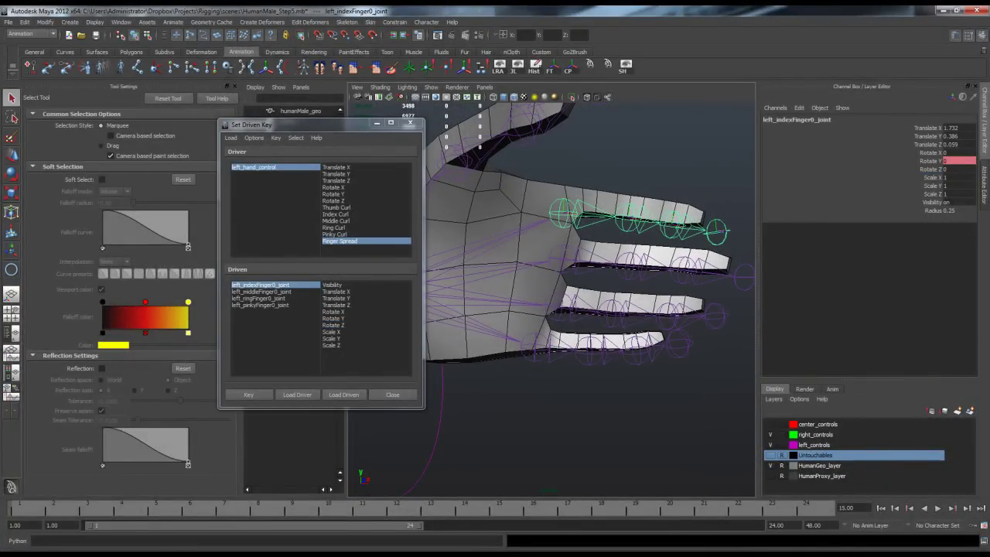
left_click(333, 325)
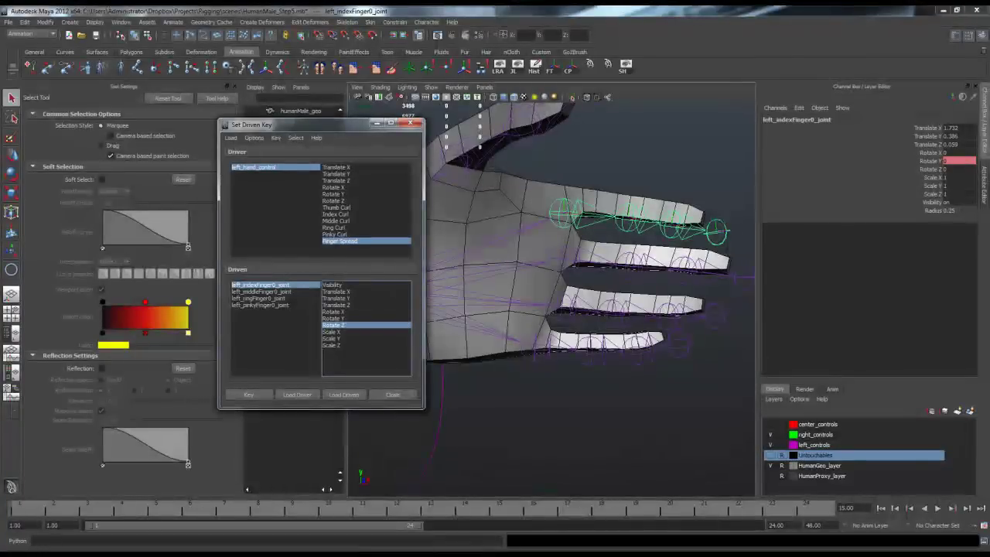
left_click(931, 169)
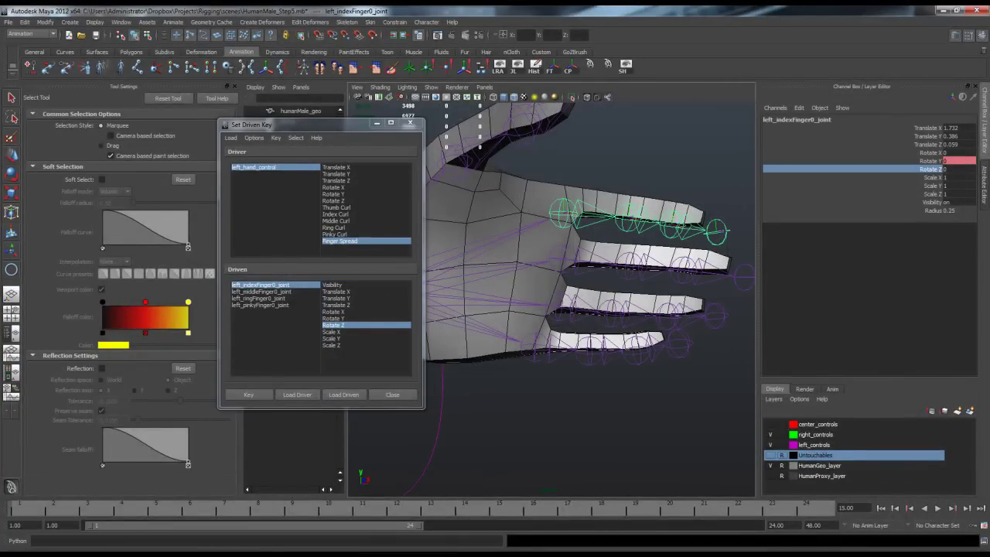
middle_click_drag(658, 309, 727, 310)
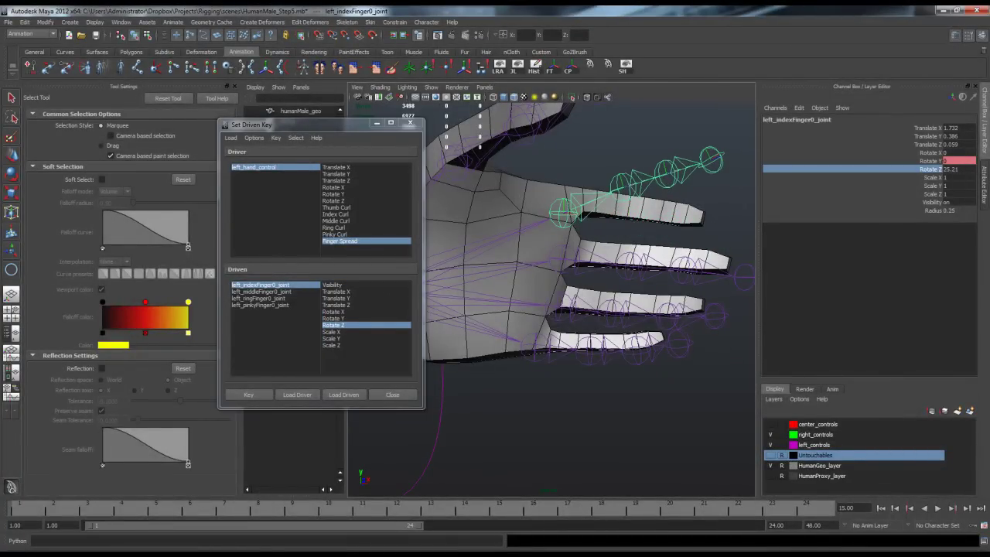
key("ctrl+z")
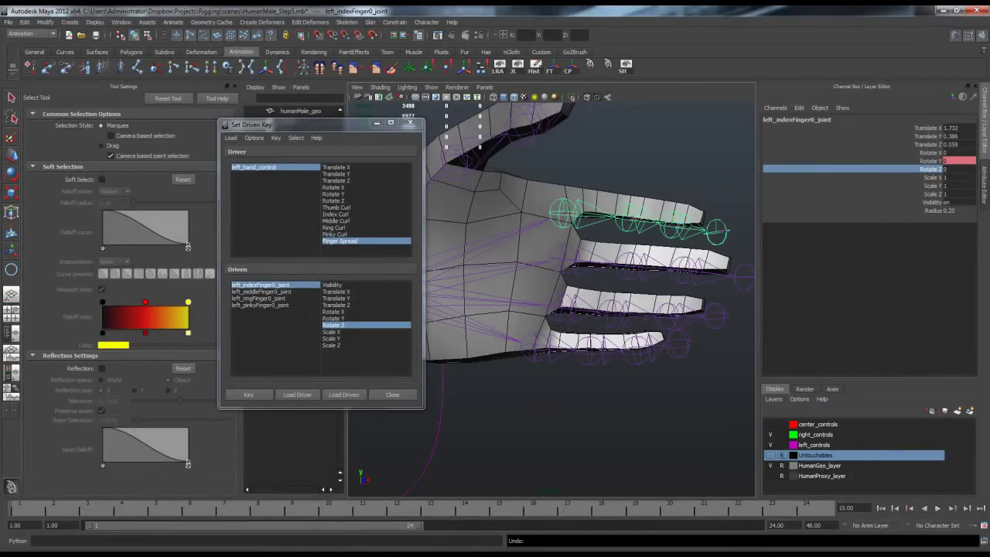
Set a driven key linking Rotate Z of all four finger base joints to Finger Spread in the neutral pose.
left_click_drag(261, 284, 261, 305)
left_click(333, 325)
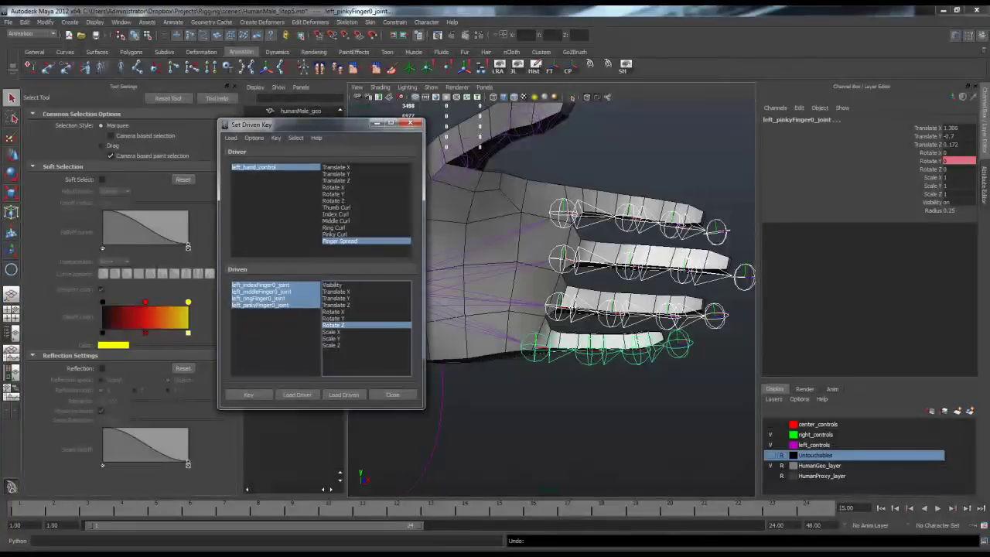
left_click(254, 167)
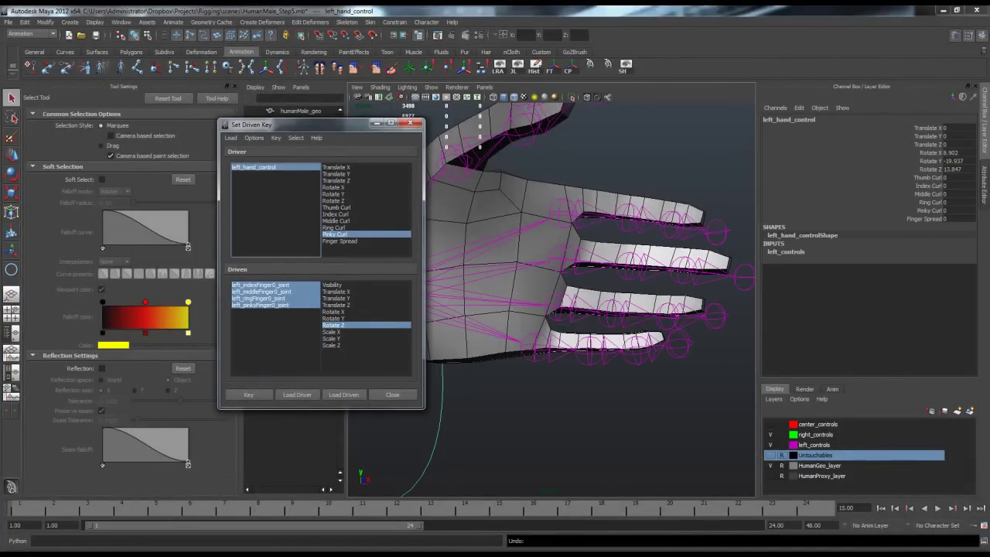
left_click(341, 242)
left_click(248, 394)
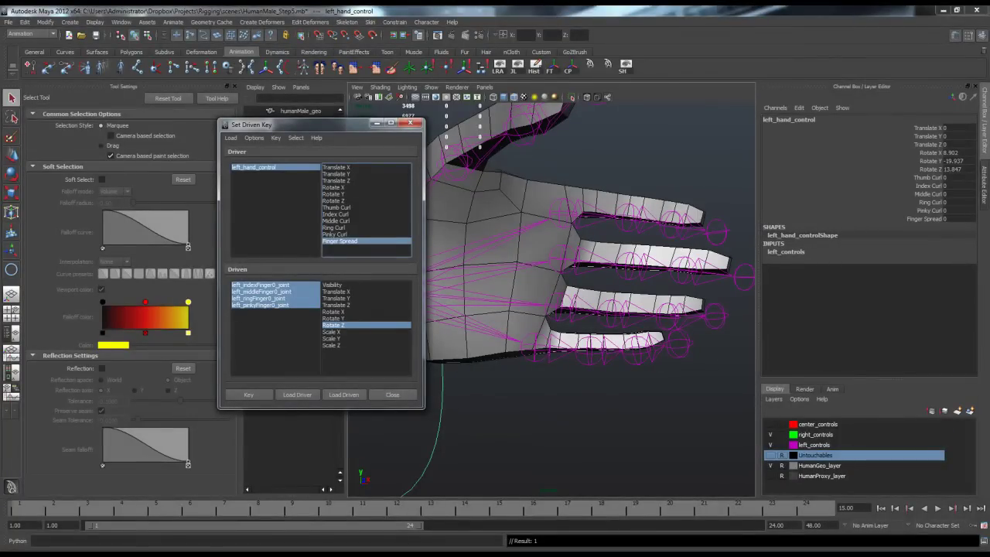
Set Finger Spread on left_hand_control to 15.
left_click(959, 219)
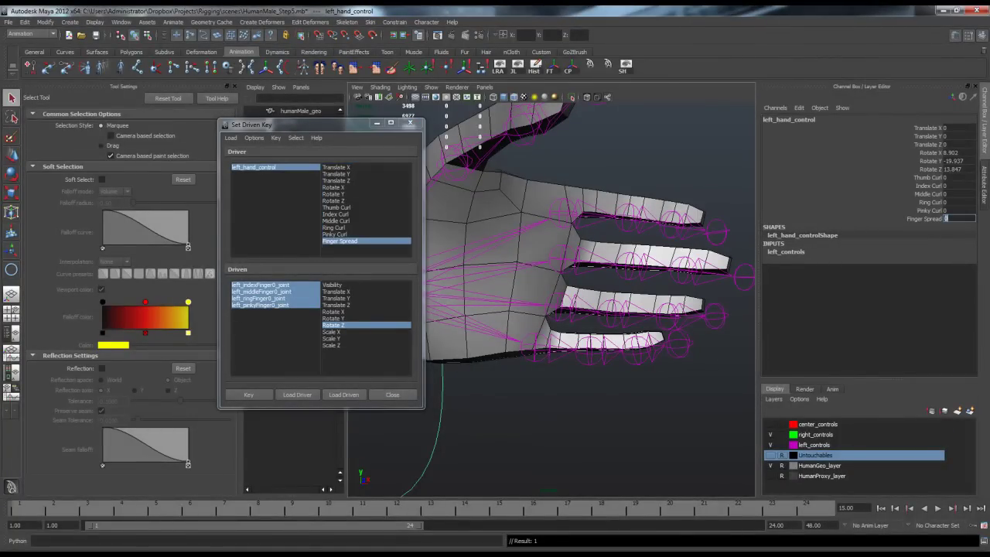
type("10")
type("15")
Spread the upper two fingers by rotating left_indexFinger0_joint to a Rotate Z of about 24.1 and left_middleFinger0_joint to about 12.6.
left_click(261, 285)
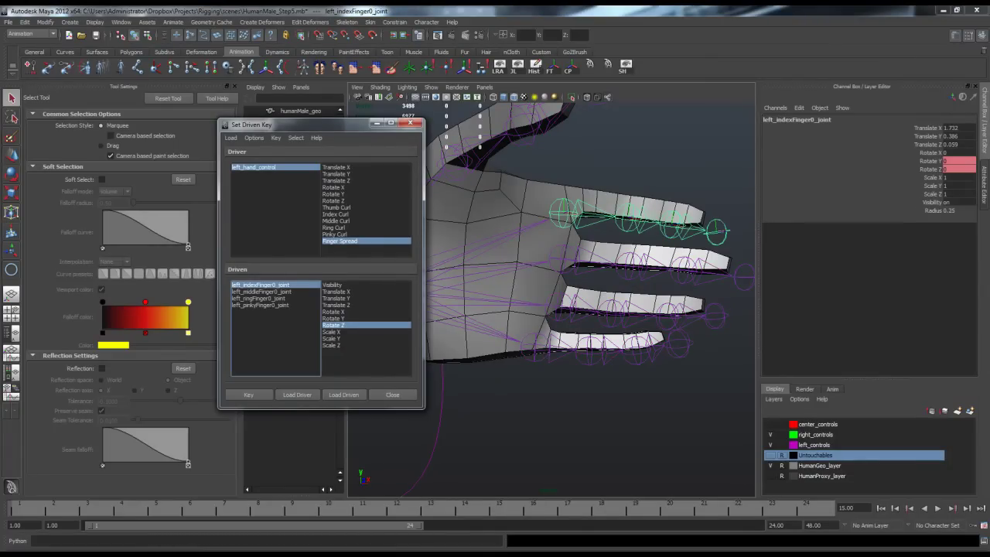
left_click(931, 169)
middle_click_drag(550, 302, 585, 302)
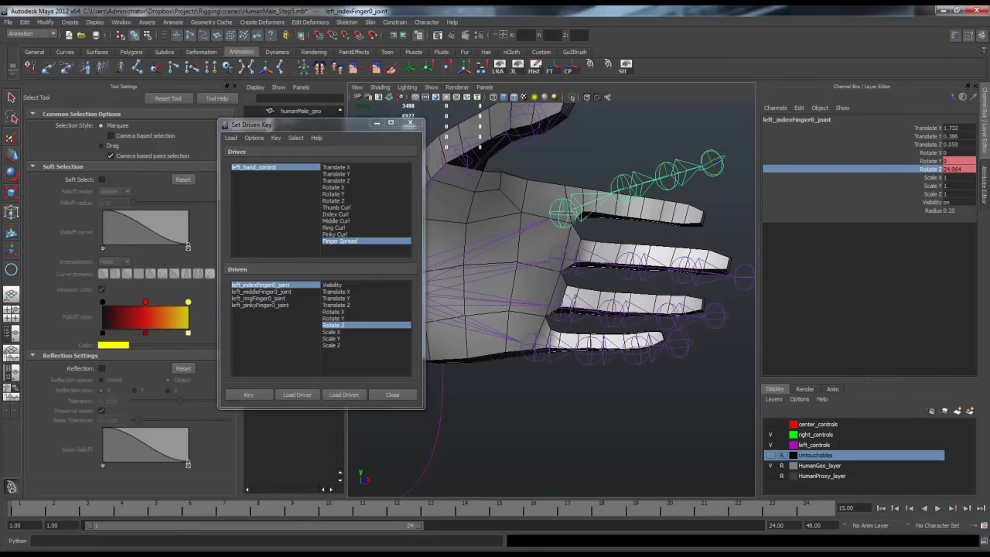
left_click(261, 291)
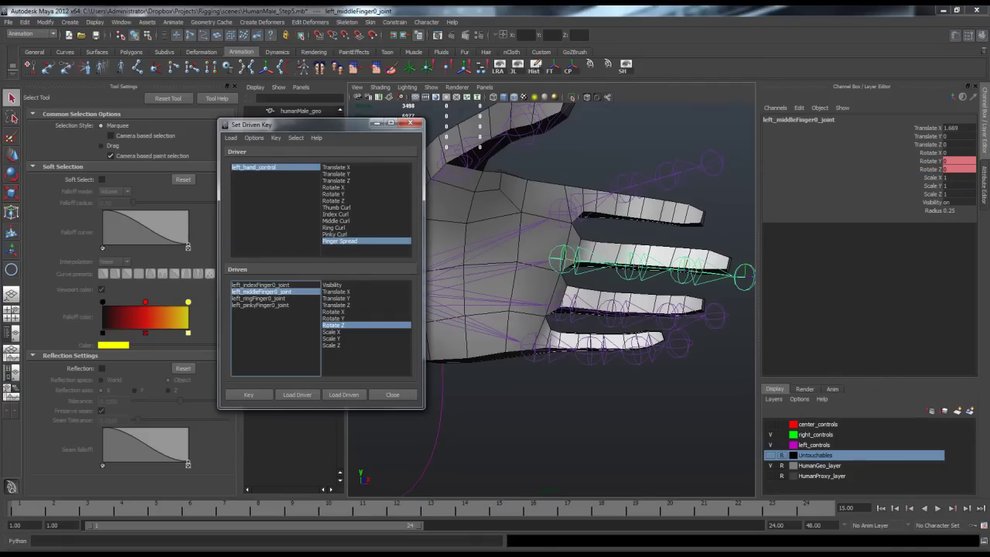
left_click(930, 169)
middle_click_drag(572, 302, 590, 301)
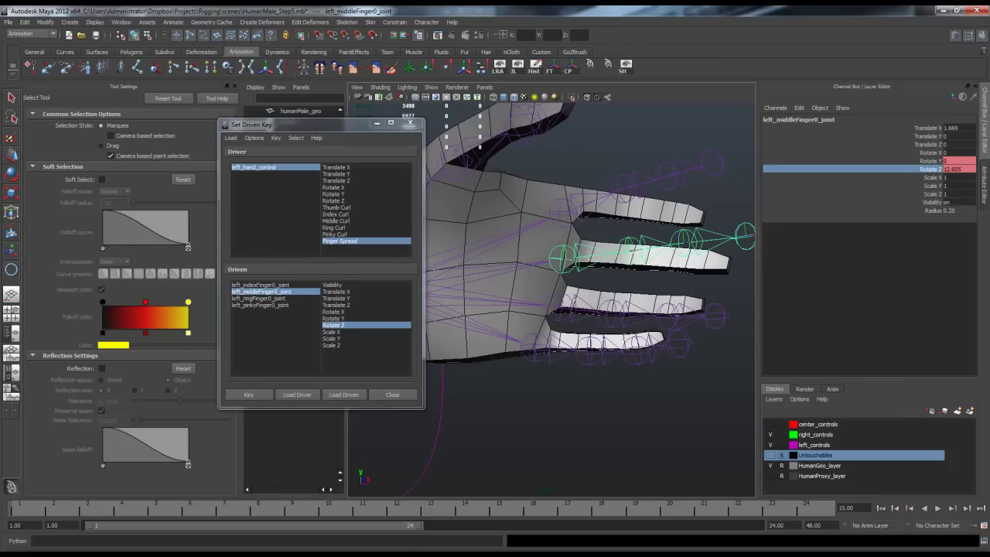
Rotate left_ringFinger0_joint to a Rotate Z of about -2.3 and left_pinkyFinger0_joint to about -21.8.
left_click(259, 299)
left_click(930, 169)
middle_click_drag(590, 301, 586, 302)
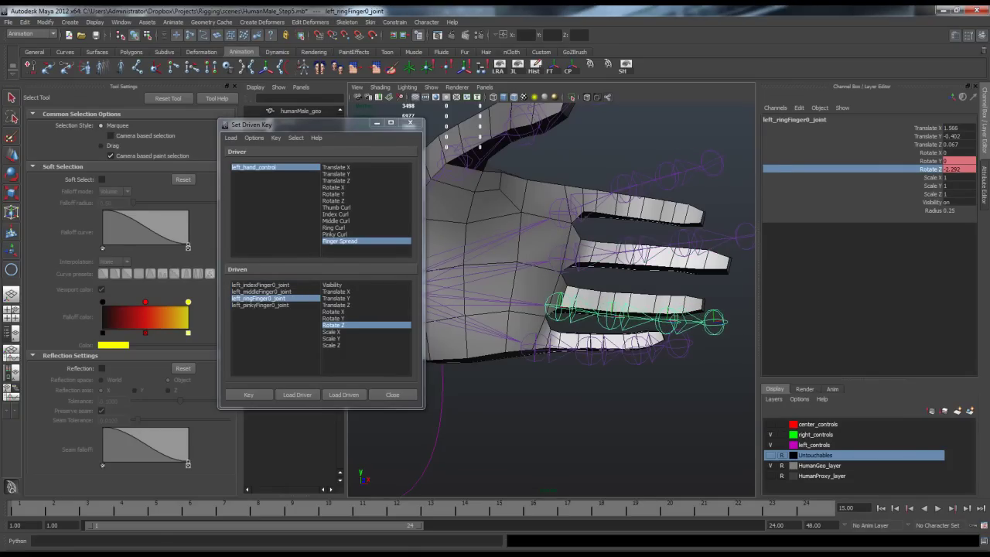
left_click(261, 304)
left_click(931, 170)
middle_click_drag(603, 341, 581, 340)
right_click_drag(581, 340, 511, 341, "alt")
middle_click_drag(510, 340, 534, 340, "alt")
mouse_move(534, 340)
left_mouse_down("alt")
mouse_move(557, 344)
mouse_move(510, 344)
mouse_move(526, 340)
left_mouse_up("alt")
middle_click_drag(525, 340, 532, 341)
left_click_drag(532, 341, 533, 345, "alt")
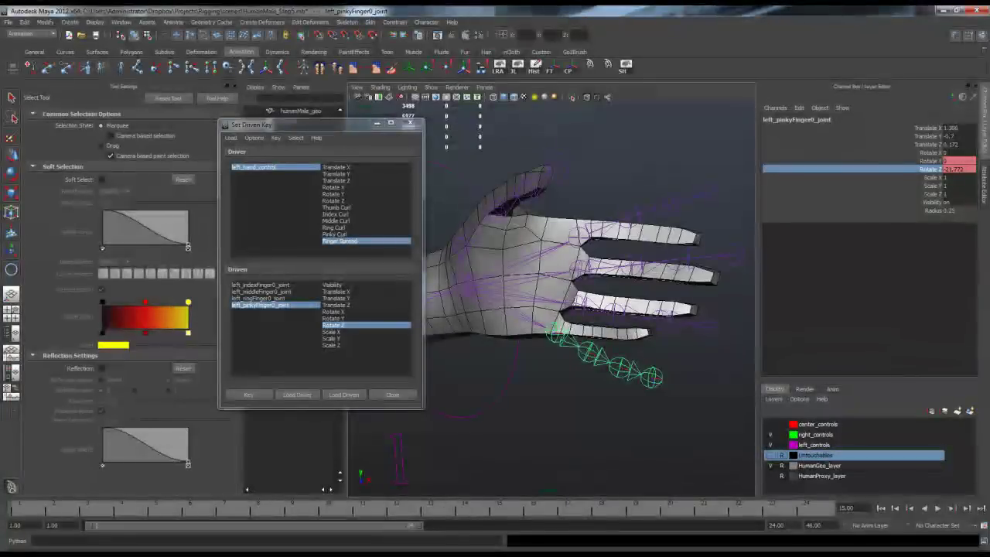
Set a driven key for Rotate Z of all four finger base joints in the spread pose, and test Finger Spread on left_hand_control.
left_click_drag(263, 285, 263, 306)
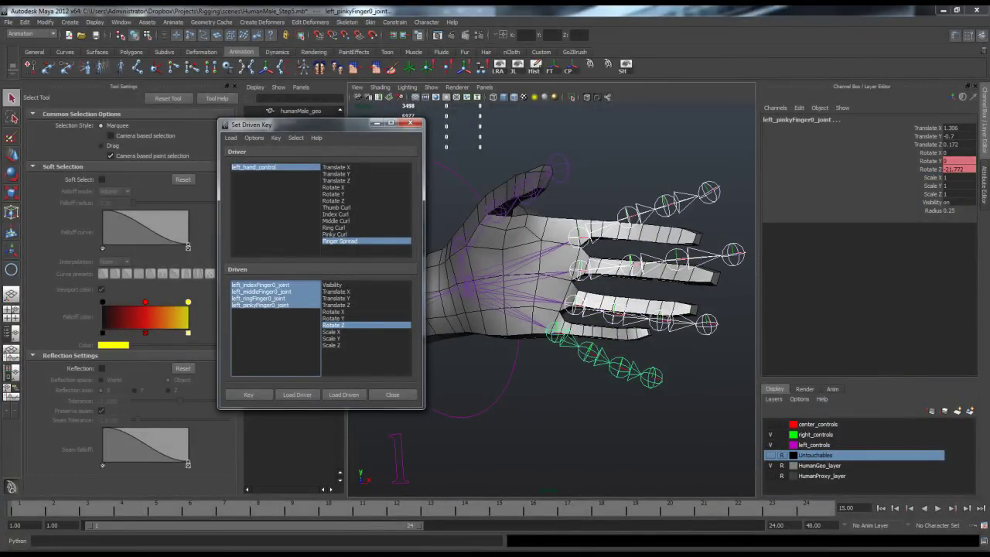
left_click(249, 394)
left_click(256, 167)
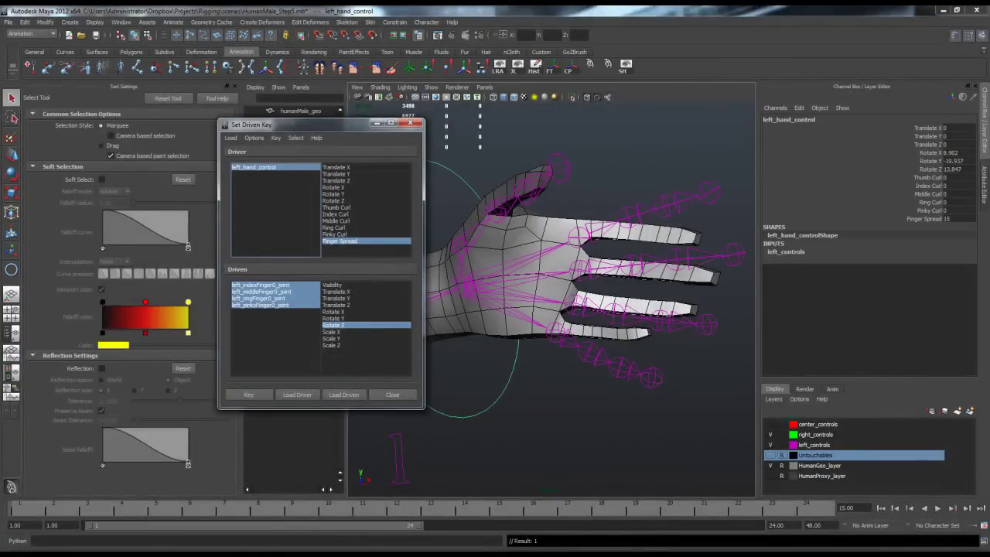
left_click(923, 219)
mouse_move(618, 418)
middle_mouse_down()
mouse_move(642, 417)
mouse_move(580, 418)
mouse_move(658, 418)
mouse_move(534, 418)
mouse_move(611, 417)
middle_mouse_up()
Set Finger Spread on left_hand_control to -5.
left_click(959, 219)
type("0")
key("Return")
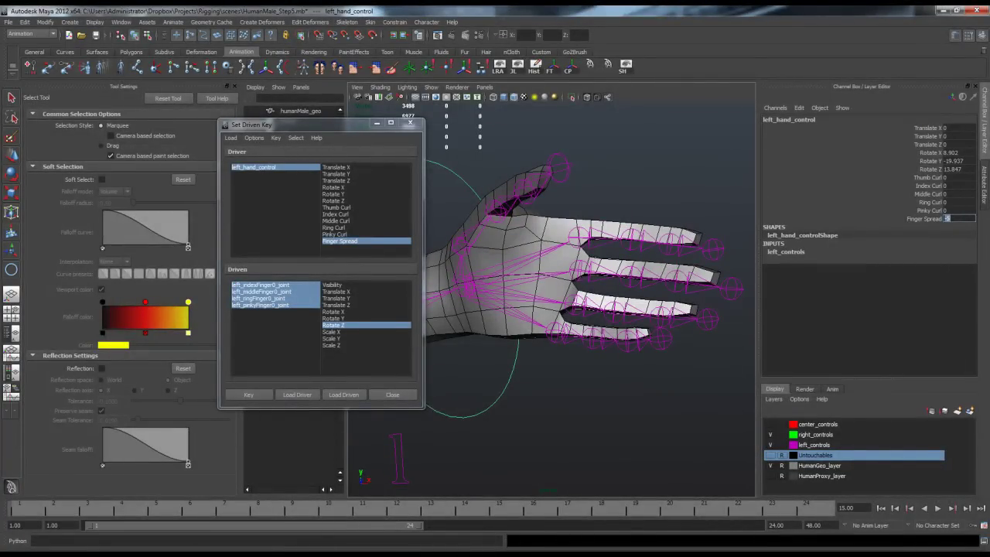
Rotate left_indexFinger0_joint inward towards the middle finger to a Rotate Z of about -3.4.
left_click(261, 285)
left_click_drag(557, 309, 545, 305, "alt")
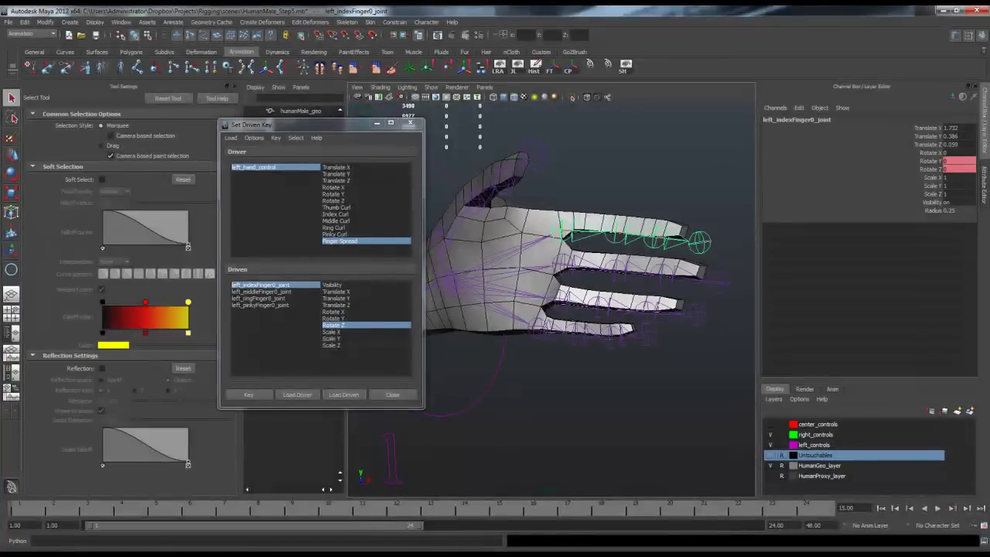
left_click(930, 170)
middle_click_drag(588, 371, 538, 371)
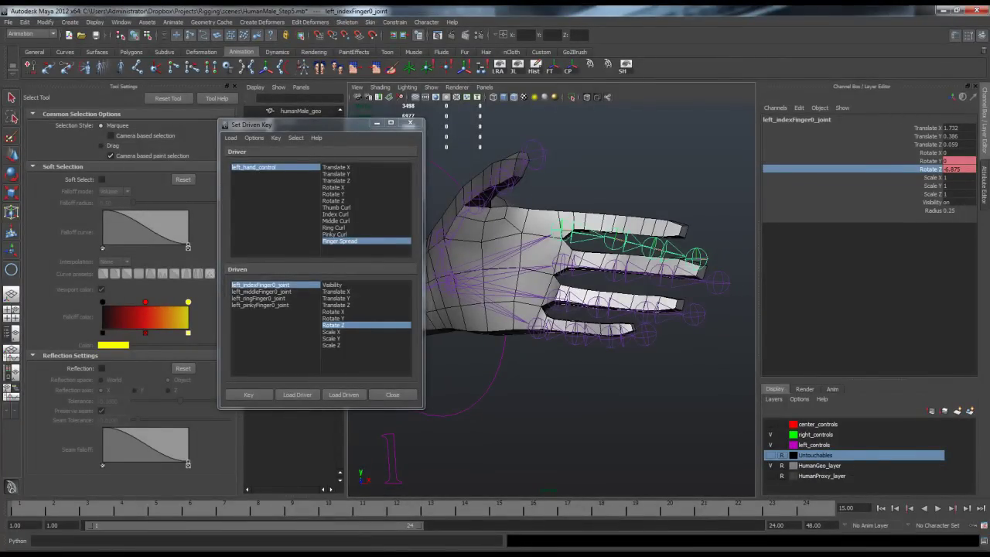
middle_click_drag(538, 371, 559, 371)
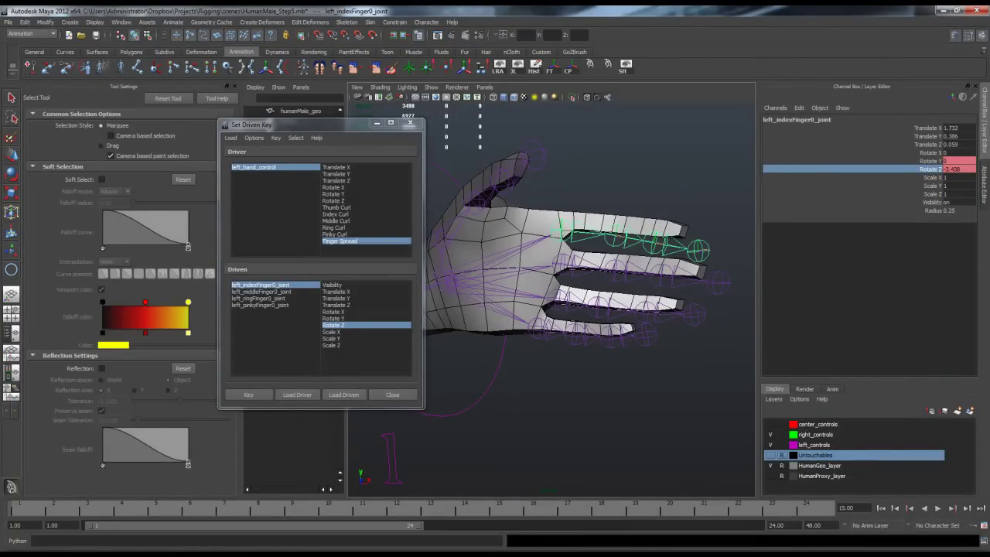
Rotate left_ringFinger0_joint inward to a Rotate Z of about 6.9 and left_pinkyFinger0_joint to about 5.7.
left_click(259, 299)
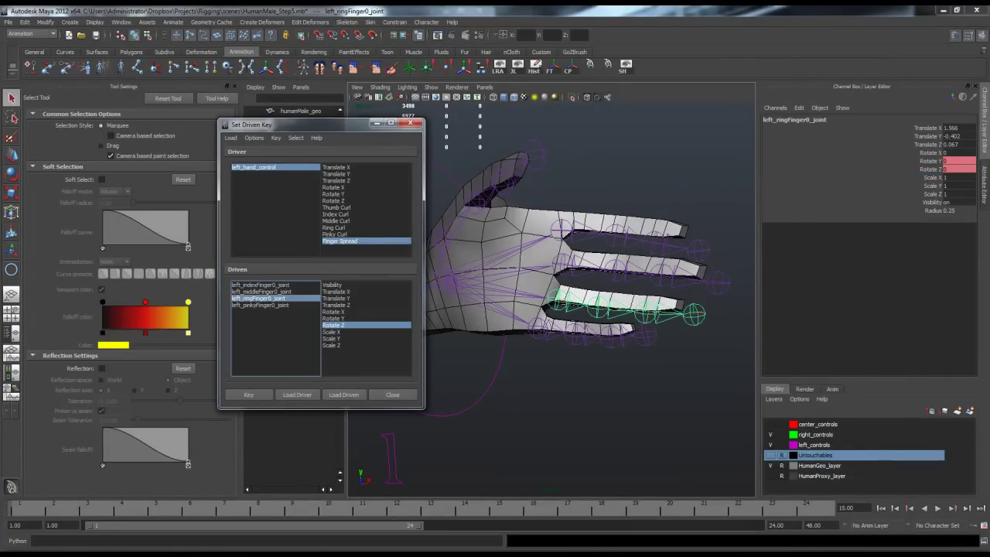
left_click(931, 169)
mouse_move(543, 371)
middle_mouse_down()
mouse_move(534, 371)
mouse_move(552, 371)
middle_mouse_up()
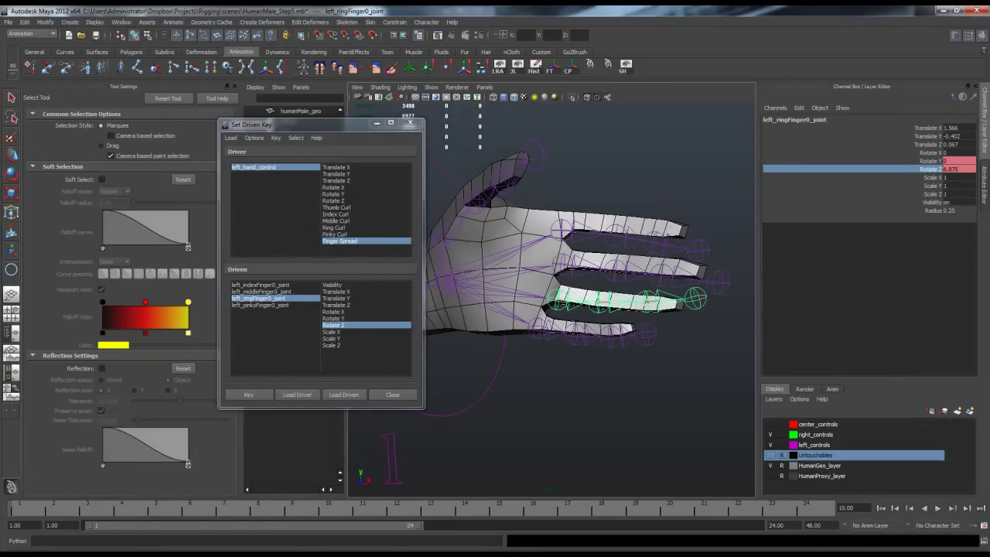
left_click(261, 305)
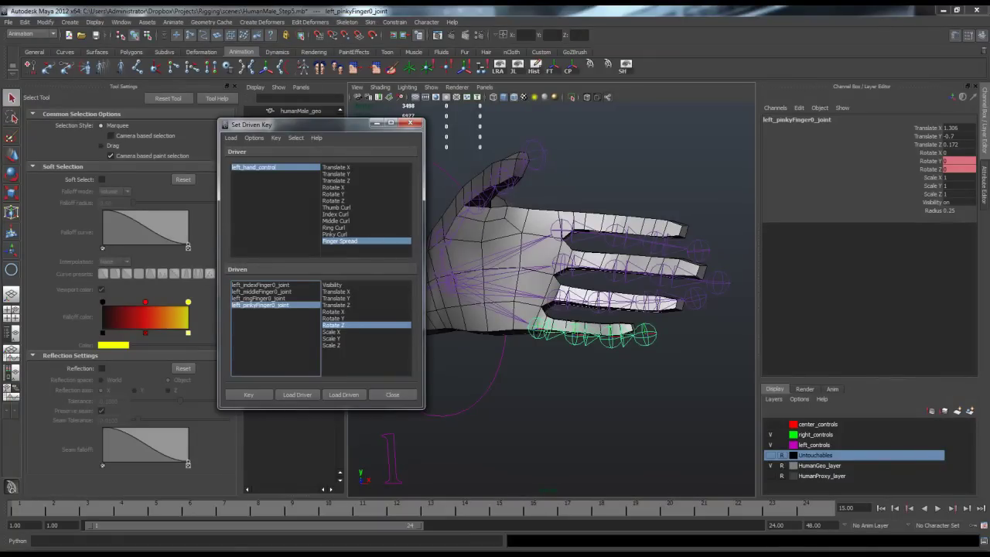
left_click(931, 170)
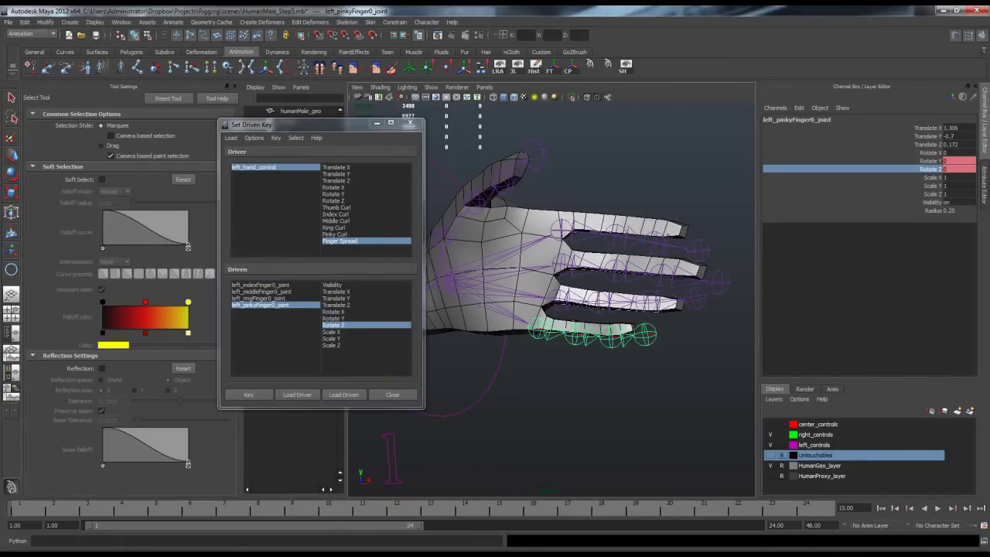
middle_click_drag(549, 371, 557, 371)
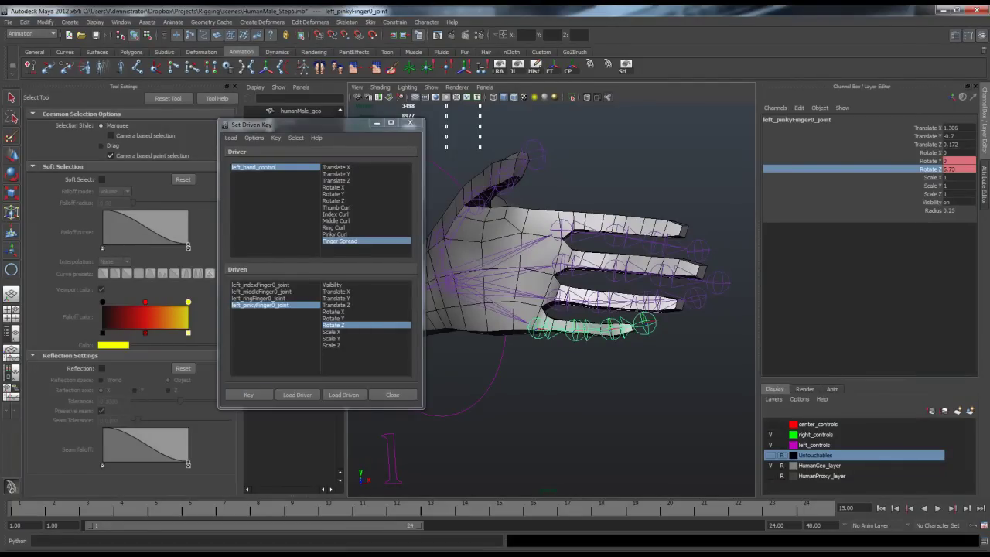
Set a driven key for Rotate Z of all four finger base joints in the closed pose, and test Finger Spread across its range.
left_click_drag(262, 285, 263, 305)
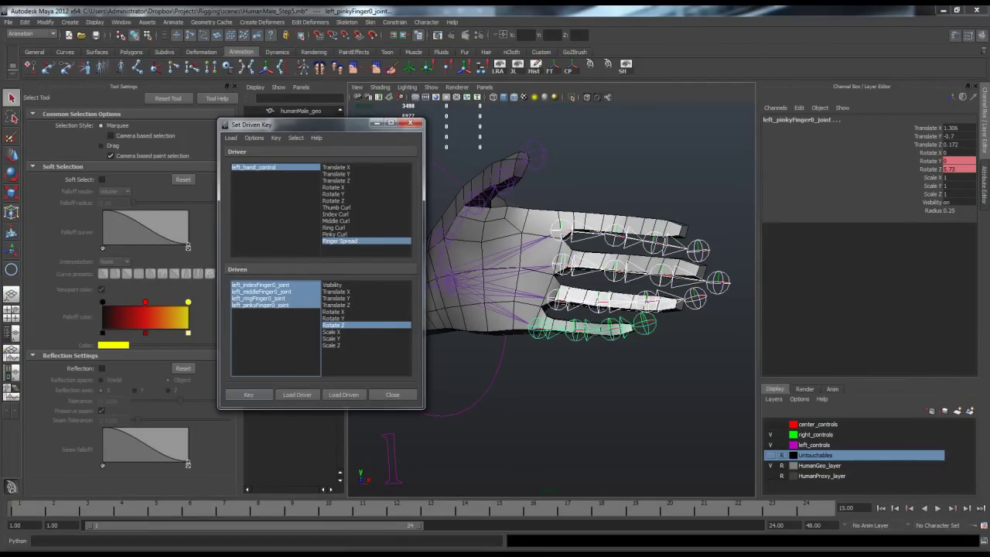
left_click(253, 167)
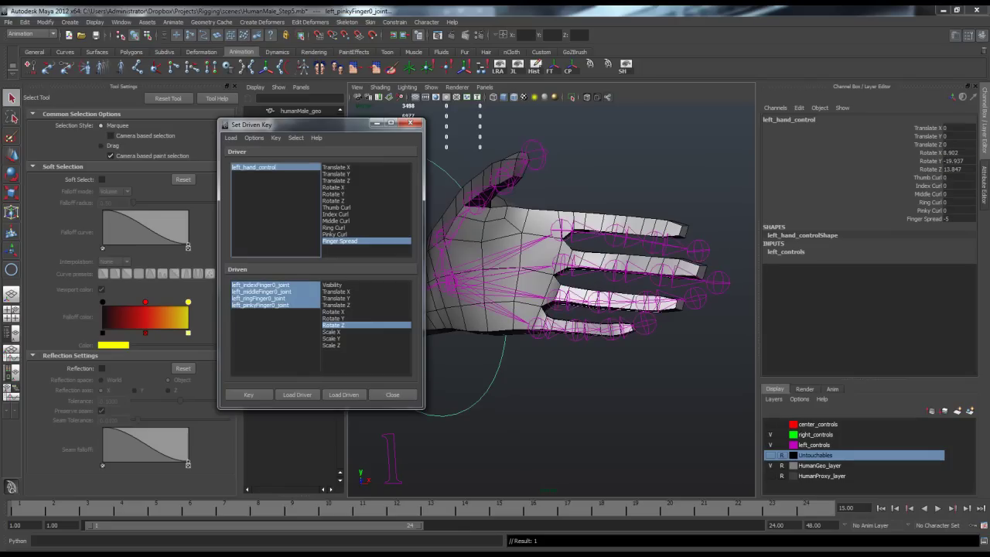
left_click(924, 218)
scroll(551, 291, "down", 4)
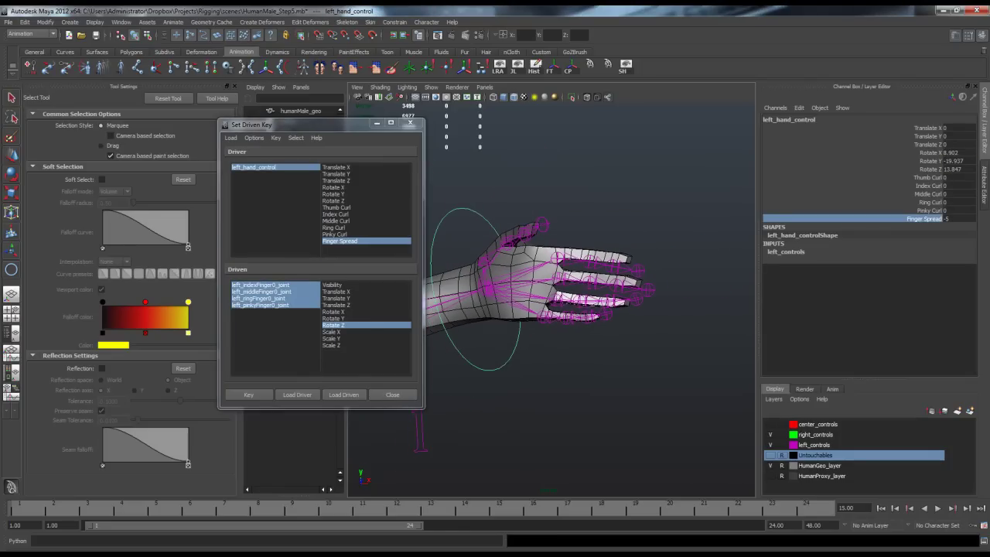
middle_click_drag(524, 290, 609, 291)
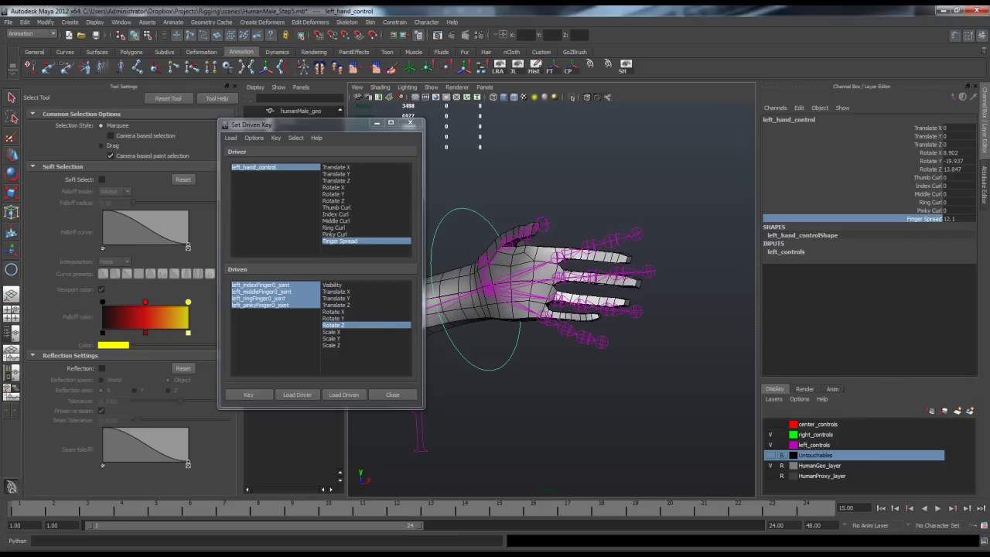
Reset Finger Spread on left_hand_control to 0.
left_click(953, 219)
type("0")
key("Return")
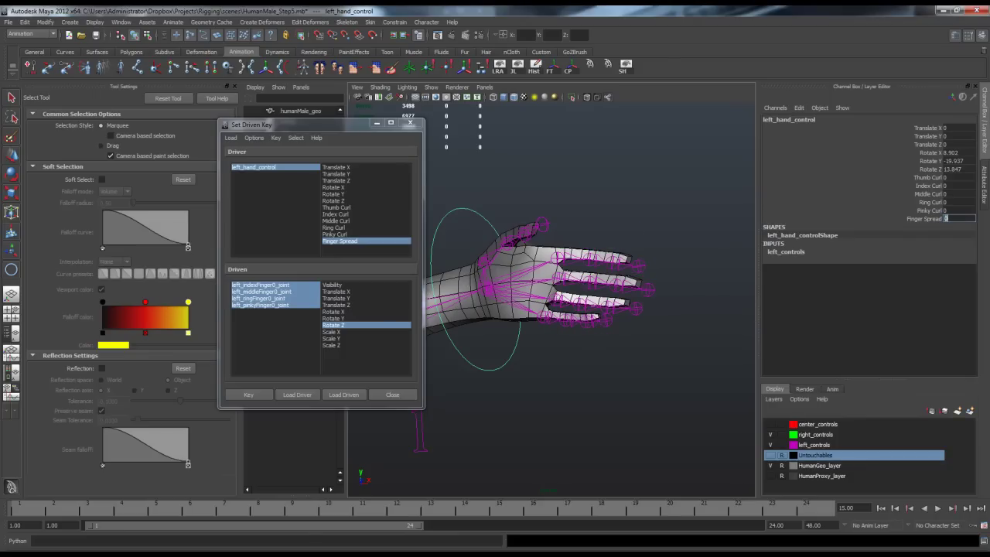
Open attribute editing for left_hand_control and close the Set Driven Key window.
left_click(799, 107)
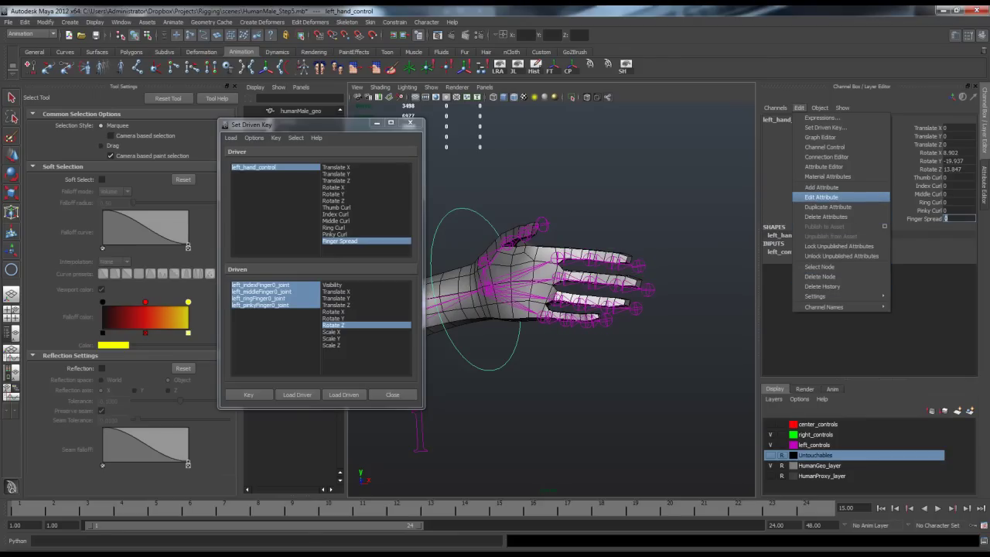
left_click(820, 197)
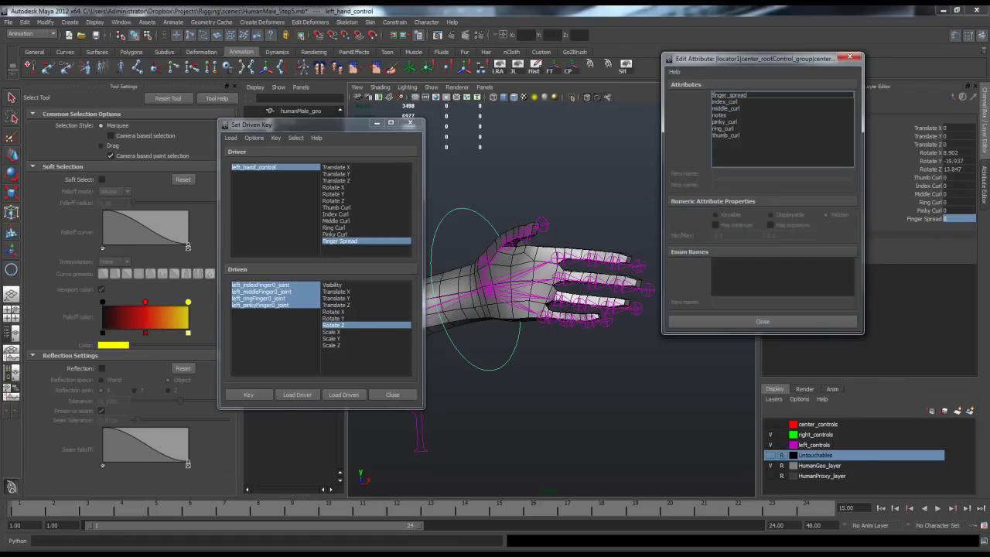
left_click_drag(761, 59, 624, 109)
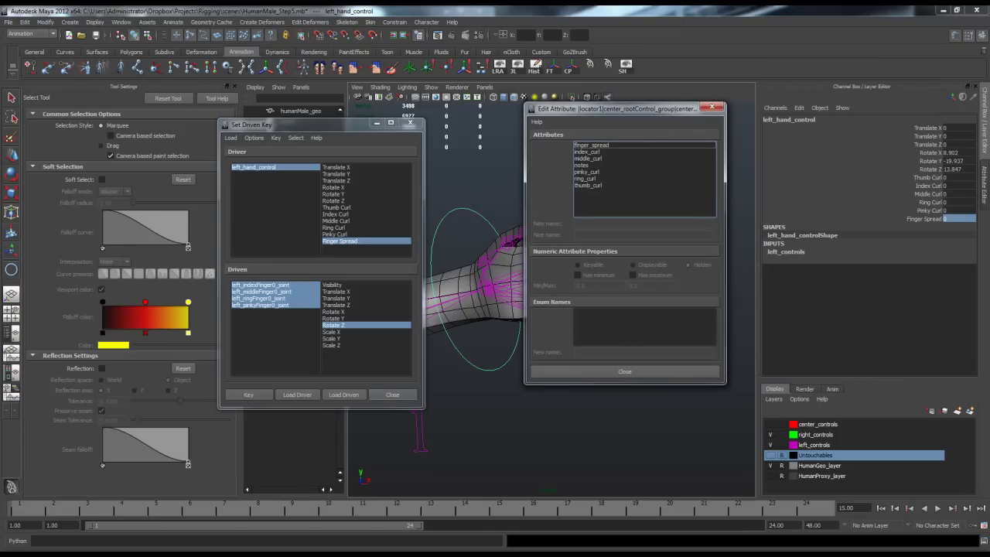
left_click(410, 124)
left_click_drag(604, 110, 370, 106)
Limit the finger_spread attribute to a minimum of -5 and a maximum of 15.
left_click(359, 141)
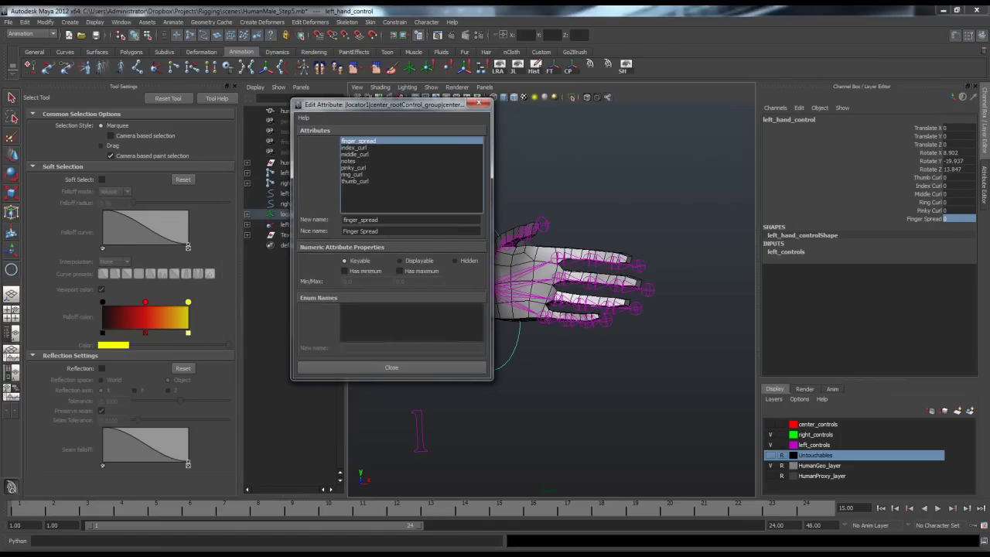
left_click(345, 271)
double_click(350, 281)
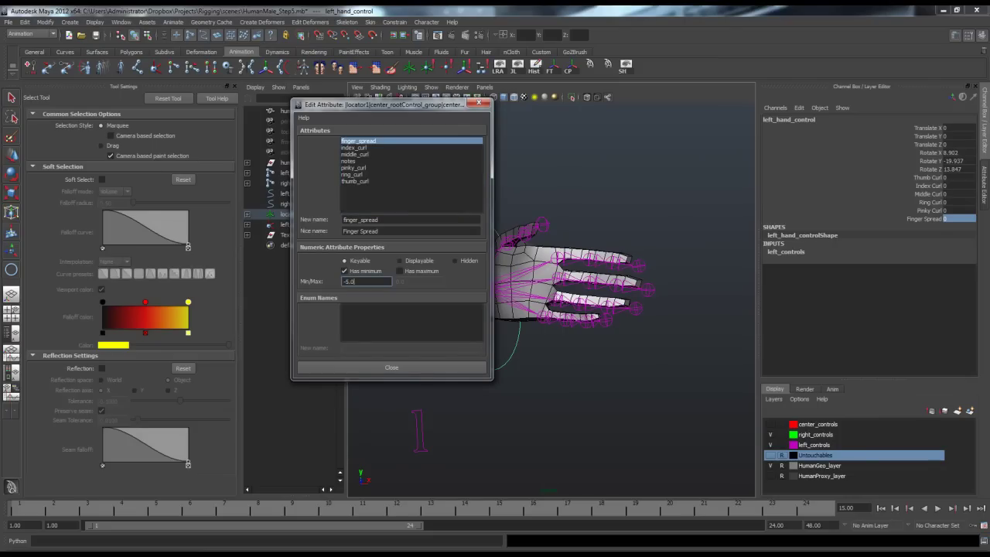
left_click(400, 272)
left_click(407, 281)
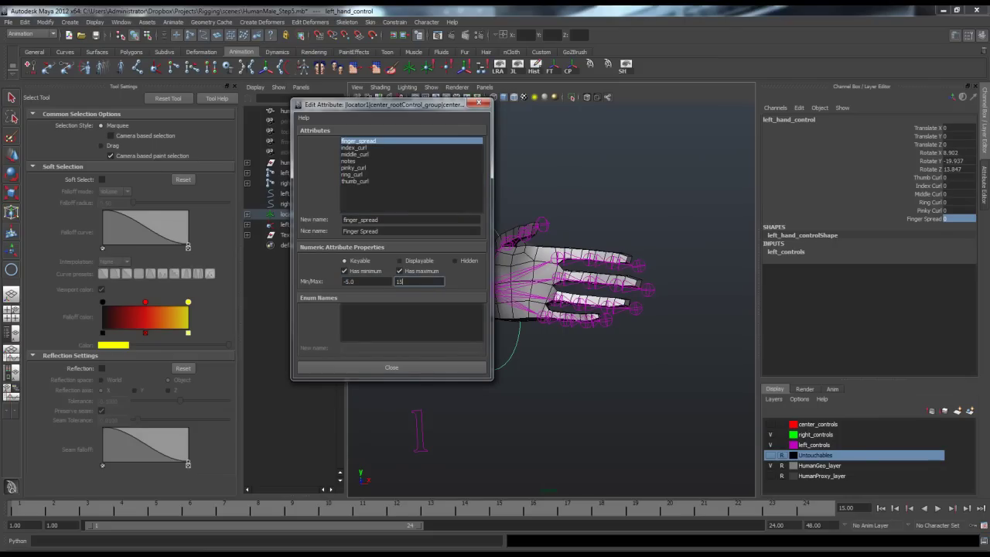
Limit the index_curl and thumb_curl attributes to a minimum of -5 and a maximum of 15, and finish editing the attributes.
left_click(355, 147)
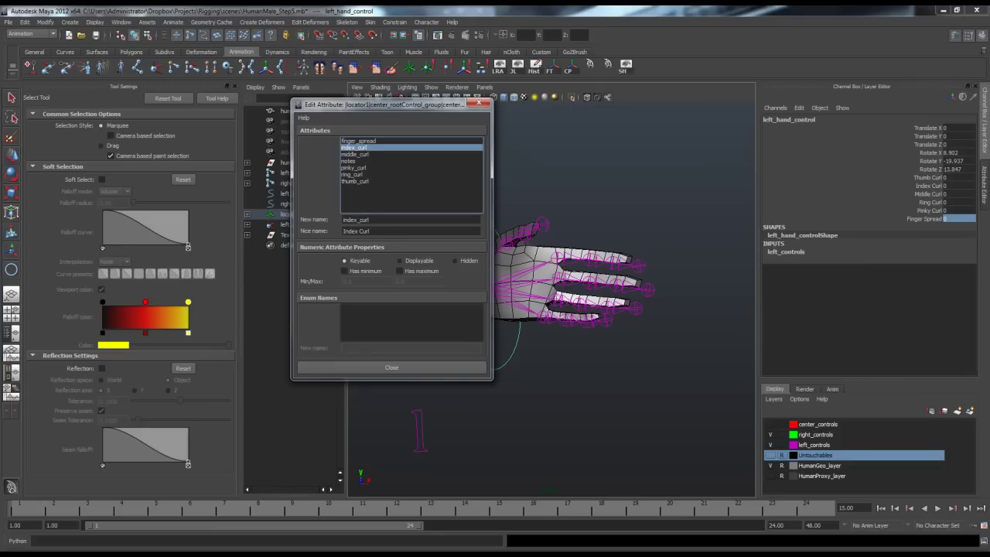
left_click(355, 181)
left_click(354, 148)
left_click(345, 271)
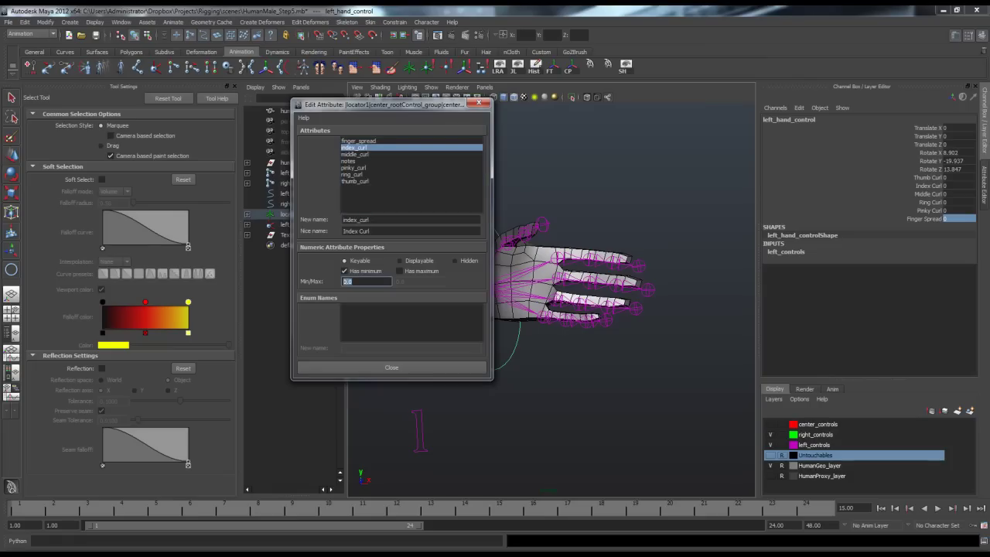
left_click(400, 271)
double_click(401, 281)
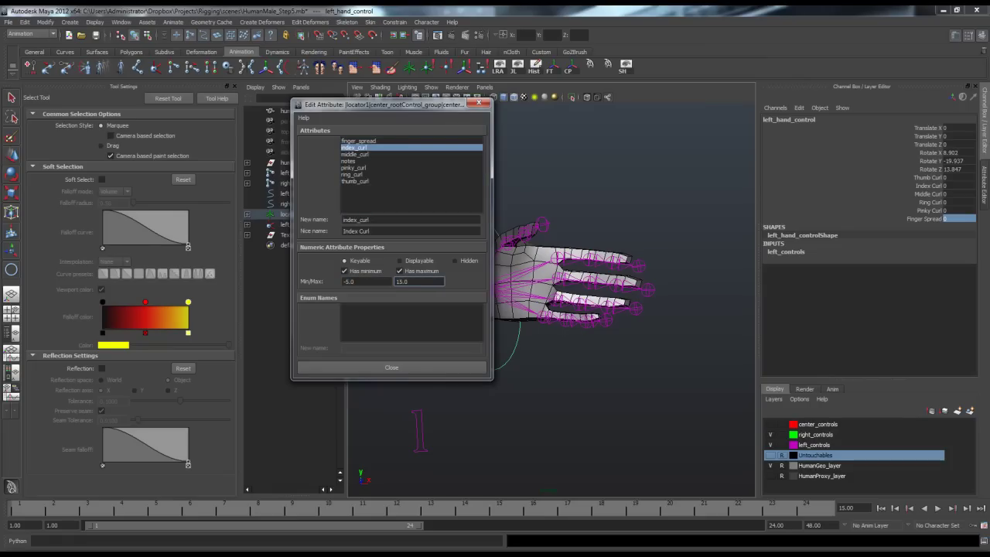
key("Return")
left_click(355, 181)
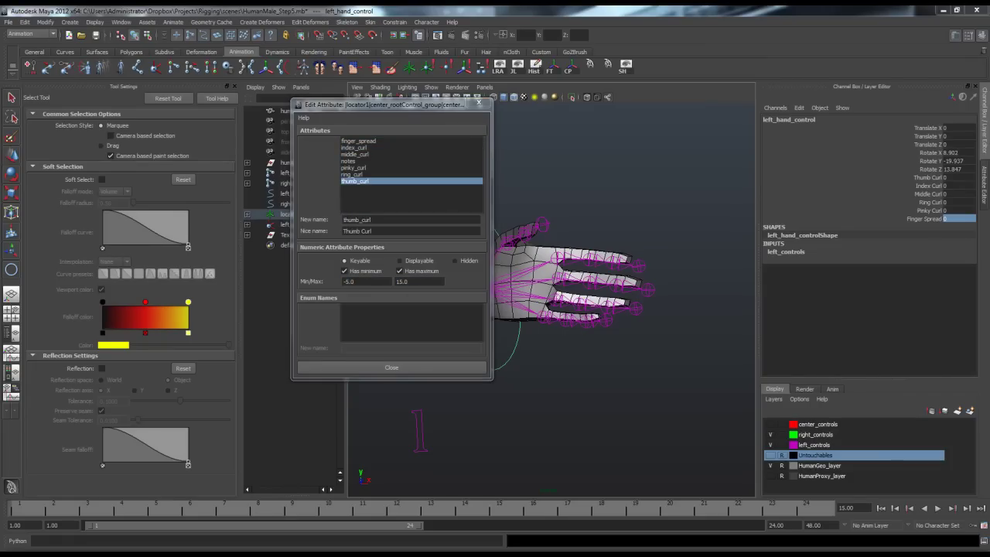
left_click(391, 367)
Test Thumb, Index, Middle, Ring and Pinky Curl on left_hand_control one at a time, undoing each change.
left_click_drag(541, 294, 530, 271, "alt")
right_click_drag(530, 270, 576, 271, "alt")
left_click_drag(576, 271, 591, 286, "alt")
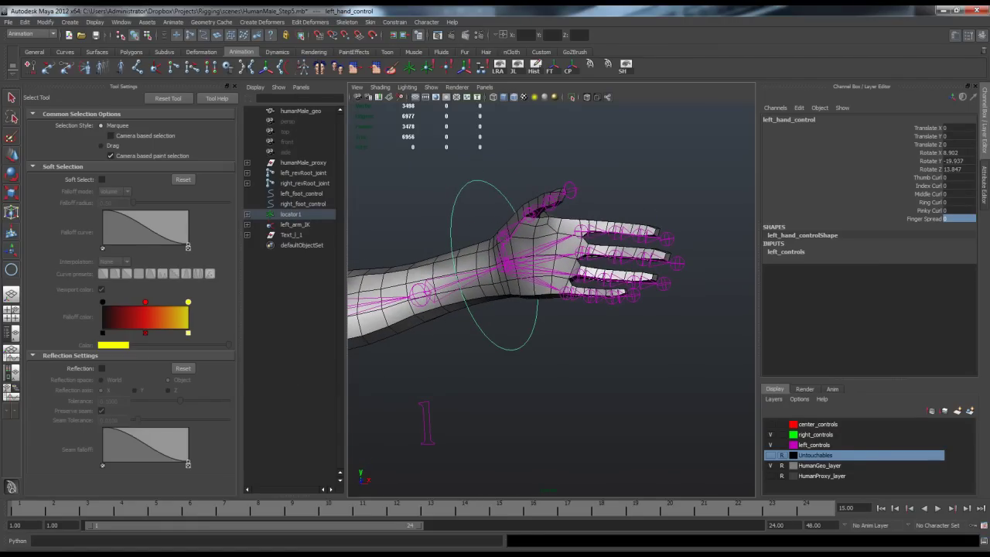
left_click(927, 177)
middle_click_drag(592, 287, 564, 287)
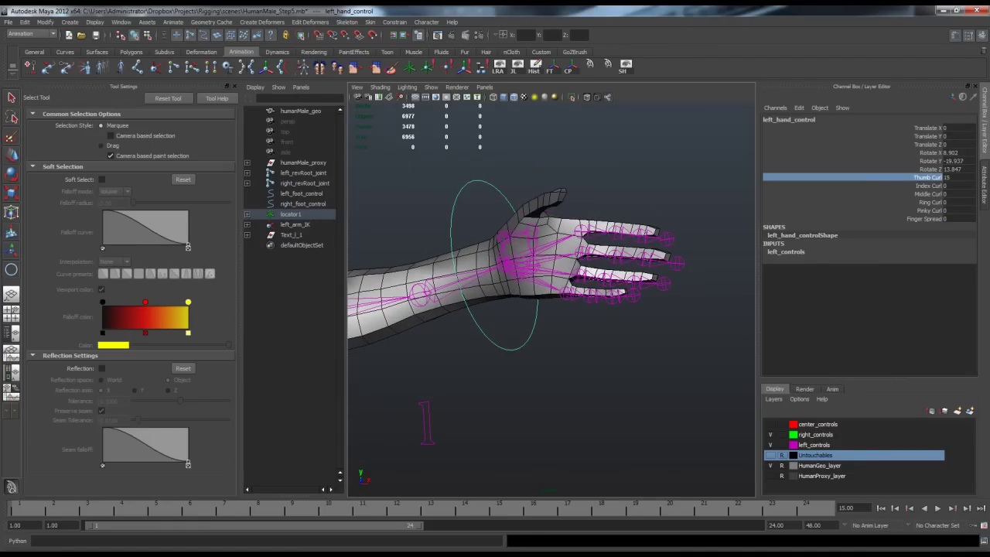
key("ctrl+z")
left_click(928, 185)
middle_click_drag(592, 286, 619, 286)
key("ctrl+z")
left_click(928, 194)
key("ctrl+z")
left_click(930, 203)
key("ctrl+z")
left_click(930, 210)
key("ctrl+z")
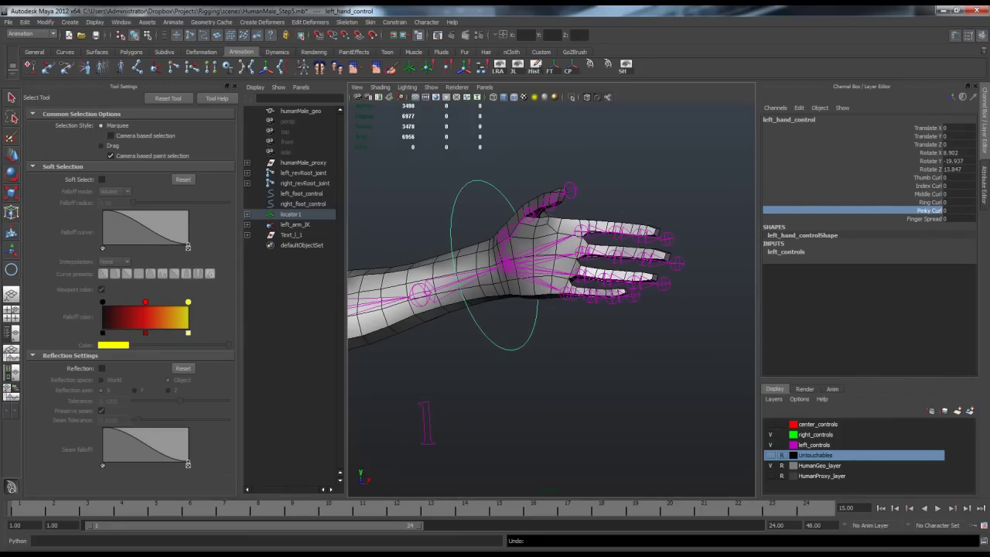
Test Thumb through Pinky Curl together on left_hand_control at 15 and -5, reset all five to 0, and clear the selection.
left_click_drag(930, 178, 929, 210)
mouse_move(592, 286)
middle_mouse_down()
mouse_move(619, 287)
mouse_move(580, 286)
mouse_move(607, 286)
middle_mouse_up()
left_click(924, 219)
key("ctrl+z")
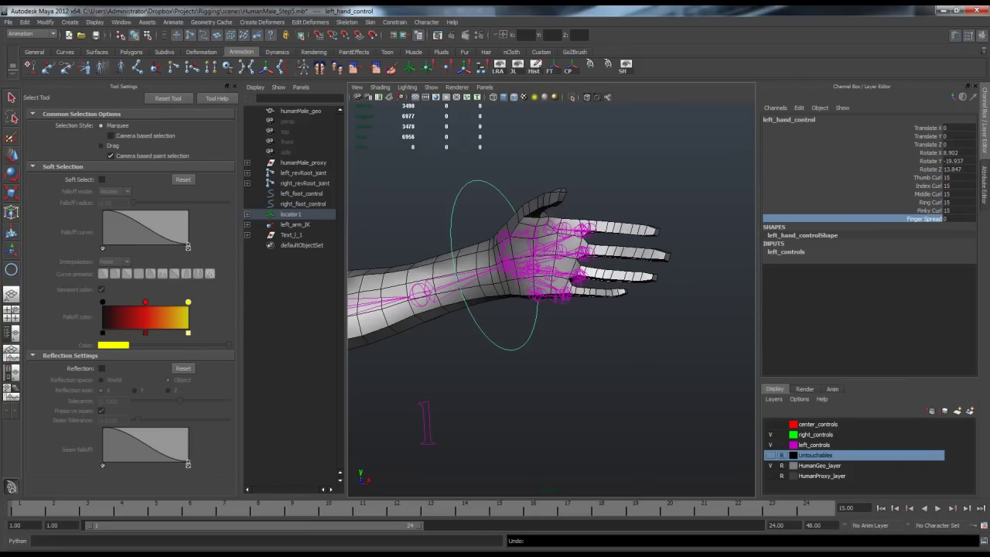
left_click_drag(928, 178, 928, 211)
mouse_move(608, 286)
middle_mouse_down()
mouse_move(569, 286)
mouse_move(600, 286)
middle_mouse_up()
left_click(928, 219)
key("ctrl+z")
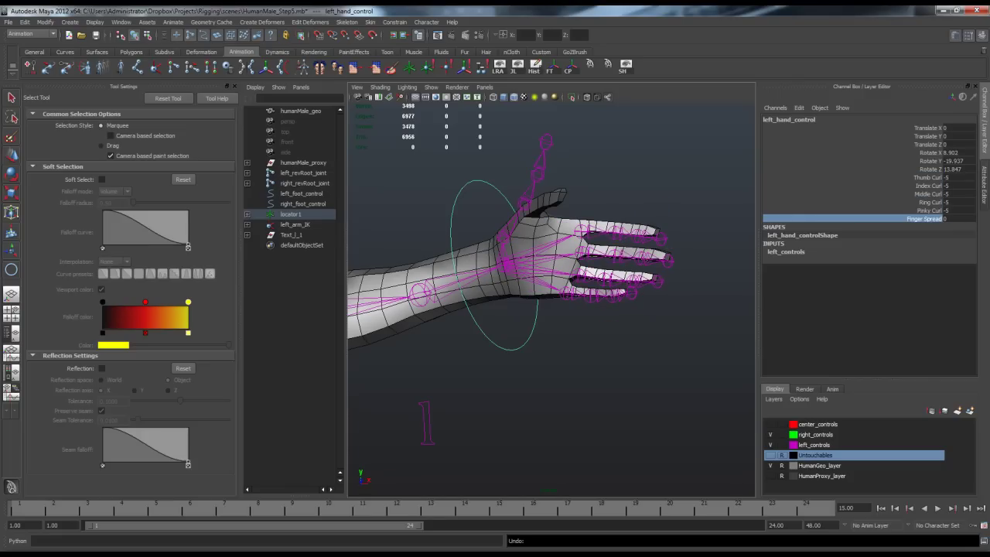
left_click_drag(958, 178, 958, 210)
type("0")
key("Return")
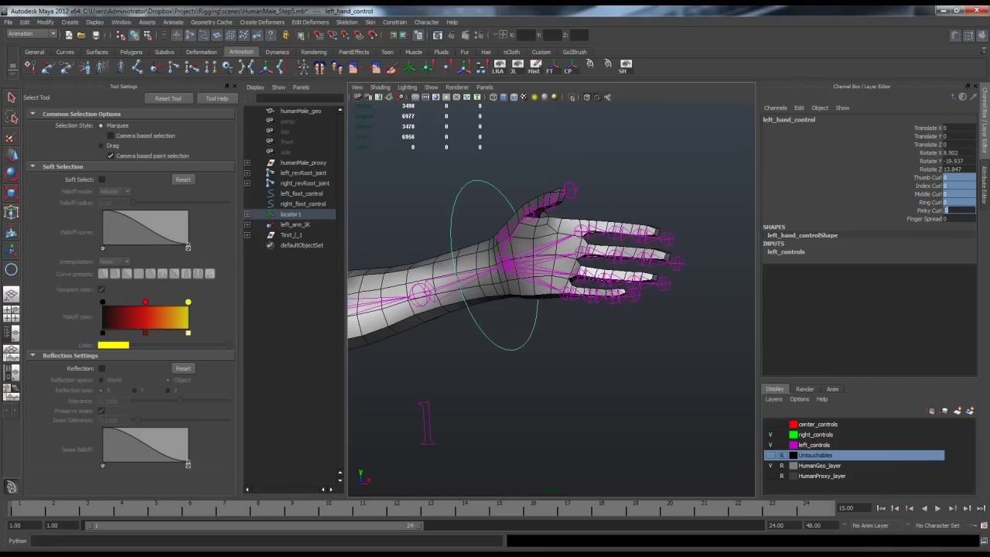
left_click(599, 356)
Examine the full character rig from the front and the back, including both arms and the spine.
left_click_drag(588, 332, 464, 372, "alt")
right_click_drag(541, 309, 464, 324, "alt")
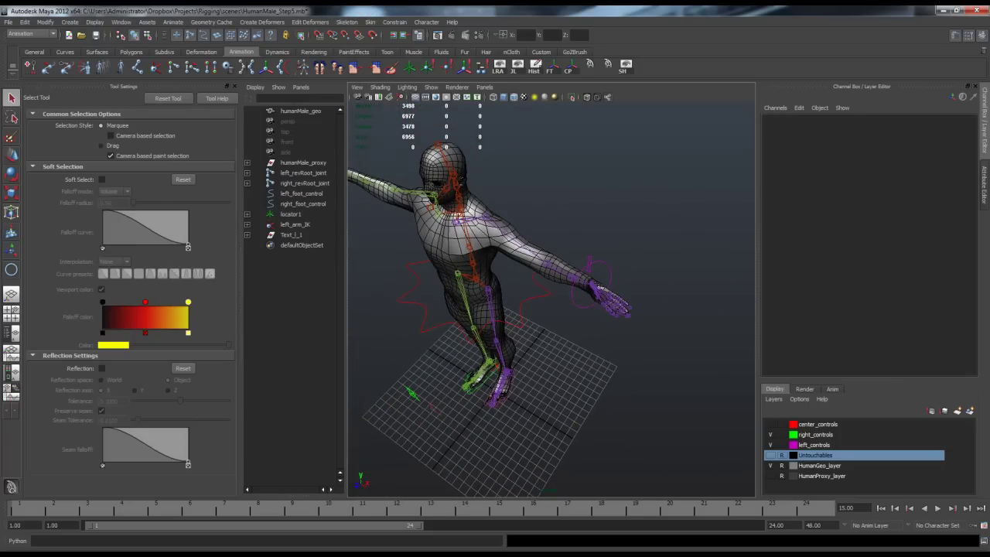
left_click_drag(619, 325, 363, 251, "alt")
right_click_drag(495, 309, 526, 306, "alt")
middle_click_drag(541, 309, 525, 283, "alt")
left_click_drag(524, 283, 549, 298, "alt")
middle_click_drag(549, 298, 582, 306, "alt")
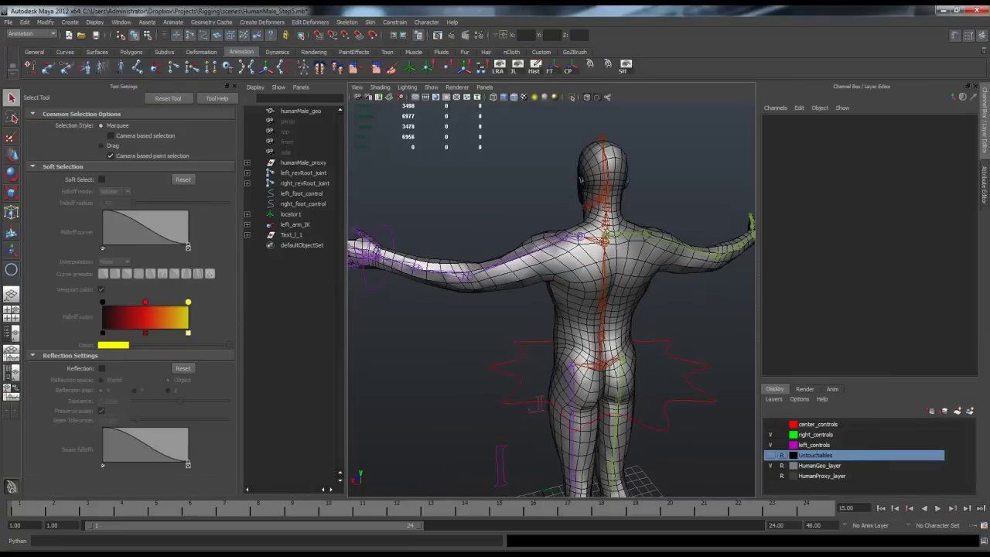
left_click_drag(582, 307, 533, 303, "alt")
middle_click_drag(534, 303, 473, 305, "alt")
mouse_move(473, 305)
left_mouse_down("alt")
mouse_move(456, 305)
mouse_move(491, 300)
left_mouse_up("alt")
middle_click_drag(491, 301, 508, 303, "alt")
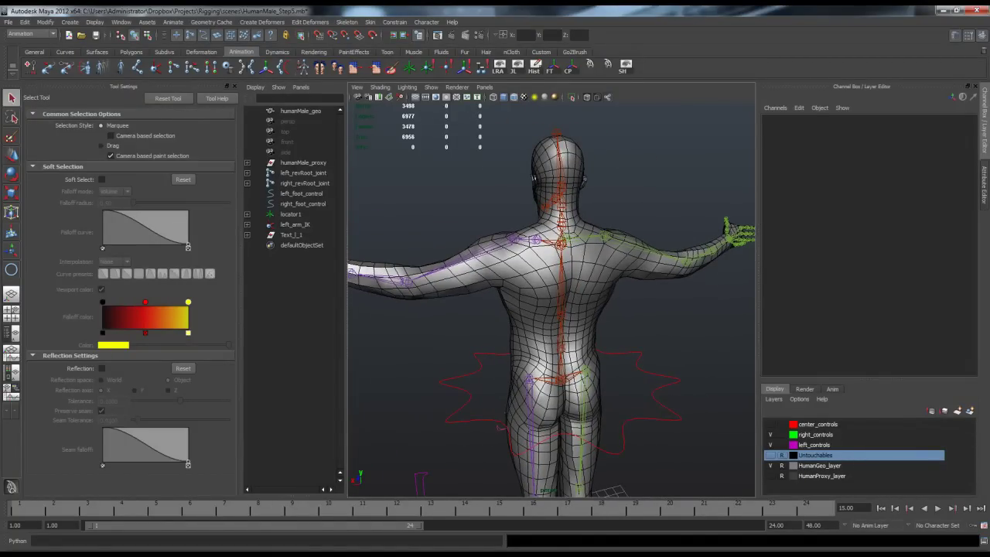
left_click_drag(508, 303, 754, 321, "alt")
middle_click_drag(754, 321, 668, 264, "alt")
left_click_drag(667, 264, 672, 288, "alt")
scroll(670, 232, "down", 2)
Test moving left_hand_control to pose the left arm, undo the change, and clear the selection.
left_click_drag(656, 218, 570, 251)
key("w")
left_click_drag(570, 251, 618, 298, "alt")
key("e")
key("ctrl+z")
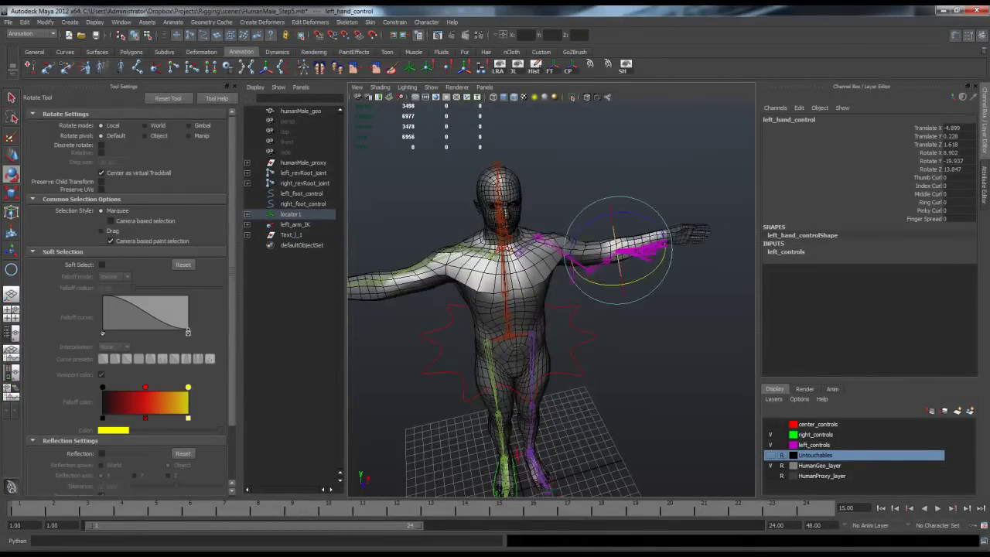
left_click(666, 402)
left_click_drag(665, 402, 634, 387, "alt")
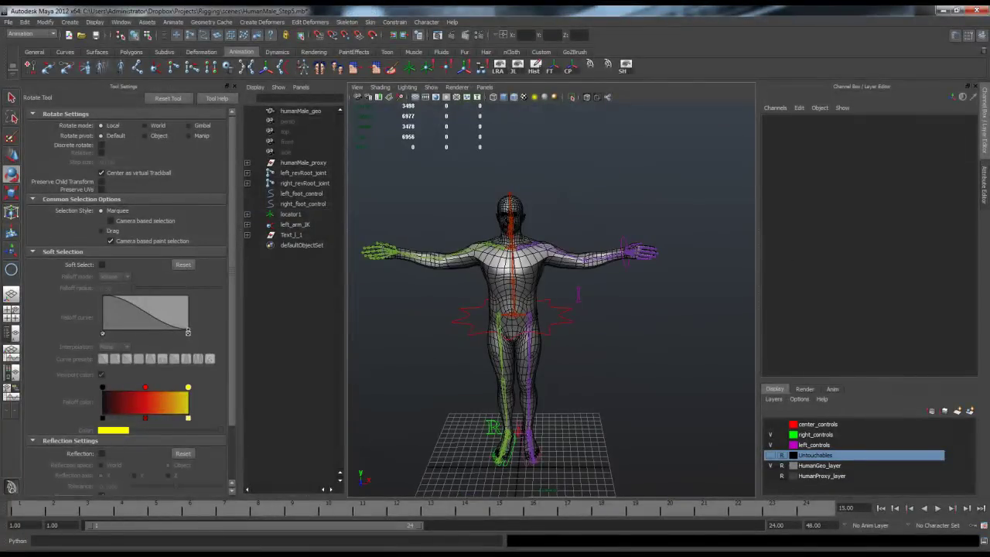
Test the red control around the character's waist with the Move tool, undo the change, and clear the selection.
left_click(567, 317)
left_click_drag(567, 318, 619, 332, "alt")
key("w")
key("ctrl+z")
left_click(576, 348)
right_click_drag(573, 333, 657, 333, "alt")
middle_click_drag(572, 333, 573, 314, "alt")
right_click_drag(618, 317, 518, 317, "alt")
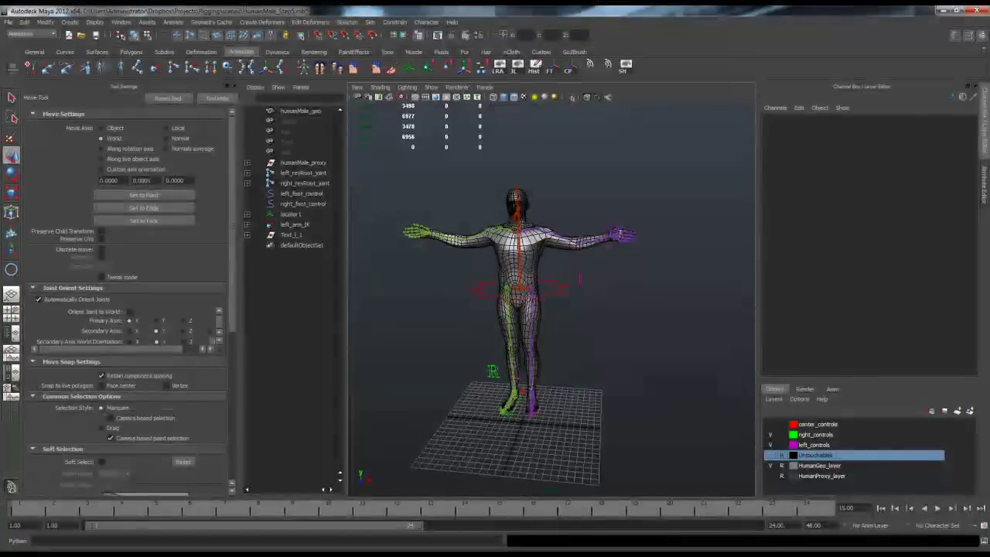
middle_click_drag(541, 325, 540, 303, "alt")
right_click_drag(540, 303, 607, 303, "alt")
middle_click_drag(607, 304, 602, 332, "alt")
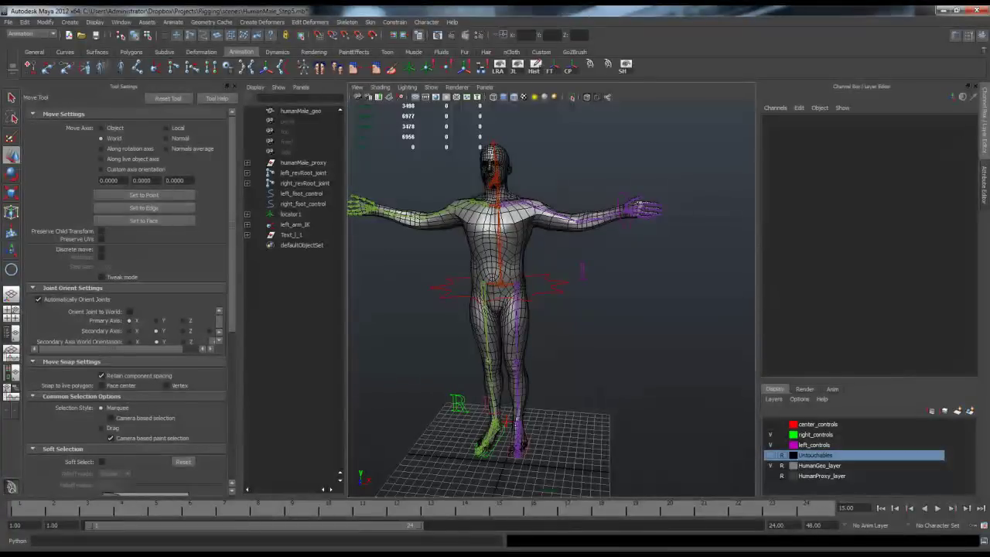
left_click_drag(557, 301, 471, 329, "alt")
right_click_drag(471, 329, 510, 329, "alt")
left_click_drag(510, 329, 506, 352, "alt")
right_click_drag(507, 352, 553, 352, "alt")
middle_click_drag(553, 310, 549, 356, "alt")
mouse_move(549, 356)
left_mouse_down("alt")
mouse_move(592, 356)
mouse_move(550, 348)
left_mouse_up("alt")
right_click_drag(550, 348, 430, 348, "alt")
middle_click_drag(495, 348, 503, 309, "alt")
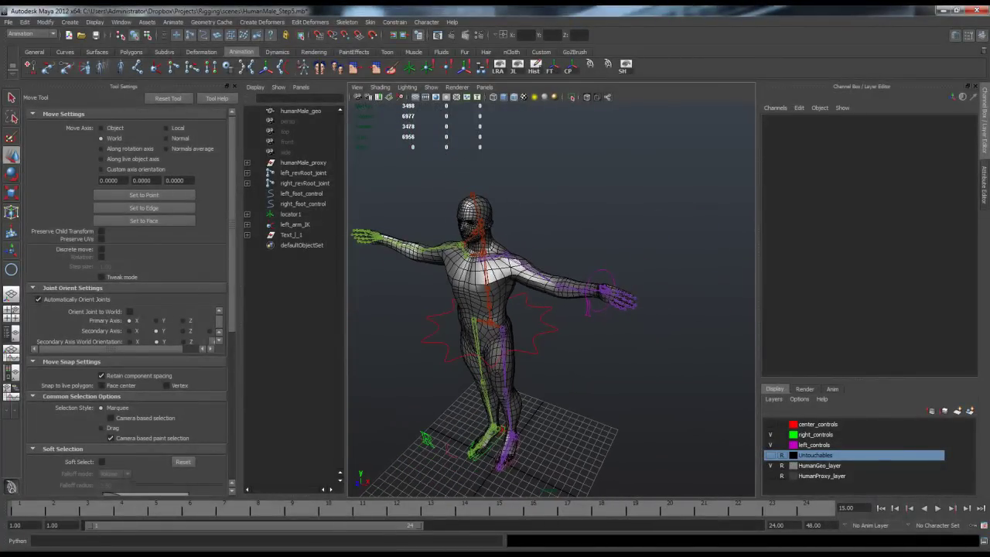
left_click_drag(503, 309, 506, 288, "alt")
right_click_drag(507, 288, 541, 288, "alt")
mouse_move(541, 288)
left_mouse_down("alt")
mouse_move(555, 280)
mouse_move(543, 289)
left_mouse_up("alt")
right_click_drag(543, 290, 563, 290, "alt")
middle_click_drag(563, 290, 563, 295, "alt")
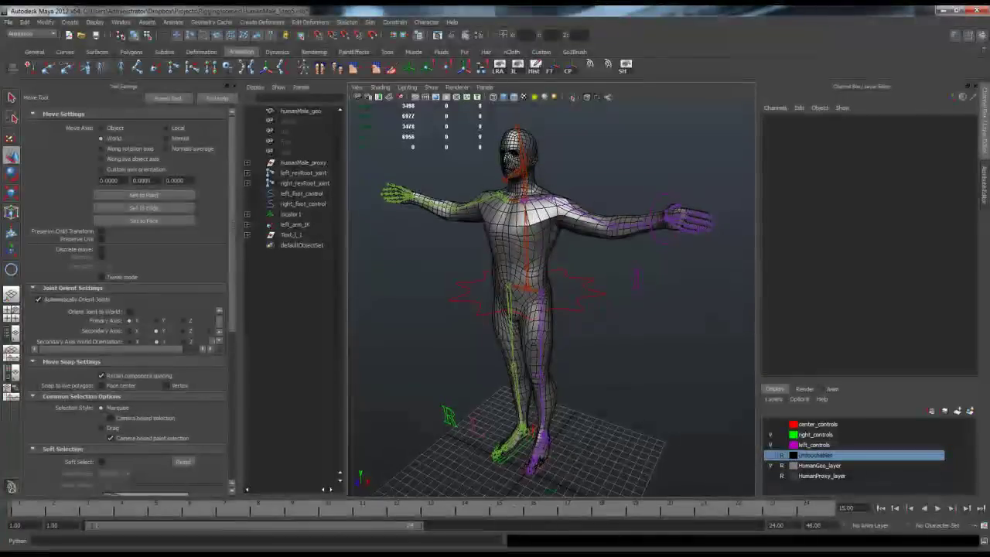